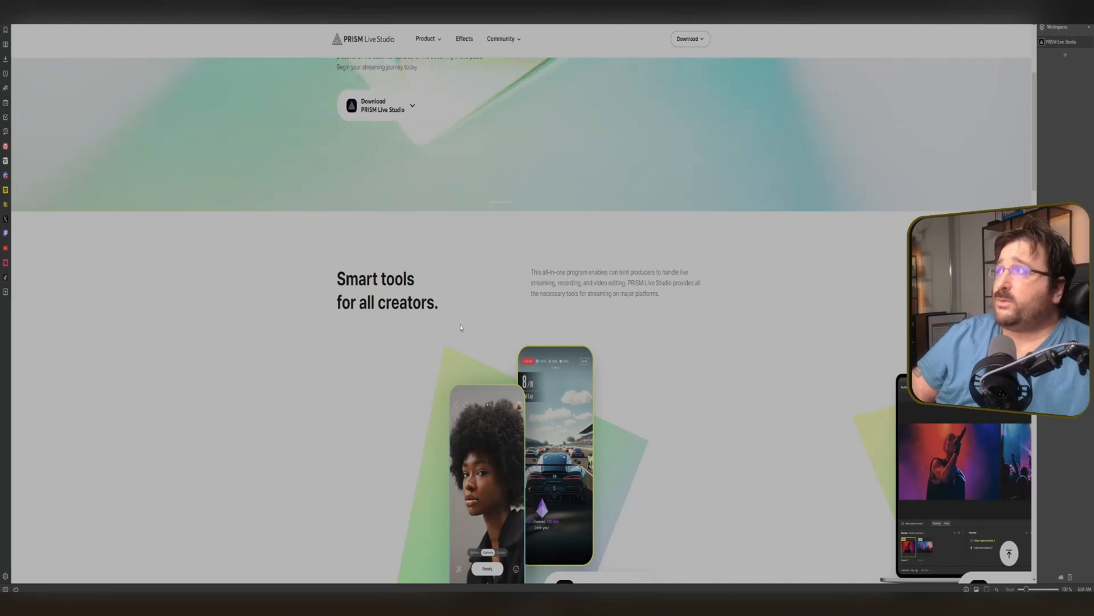
Scroll through the PRISM Live Studio homepage to review its live-streaming features.
{"action": "scroll", "coordinate": [506, 336], "scroll_direction": "down", "scroll_amount": 3}
{"action": "scroll", "coordinate": [506, 337], "scroll_direction": "down", "scroll_amount": 3}
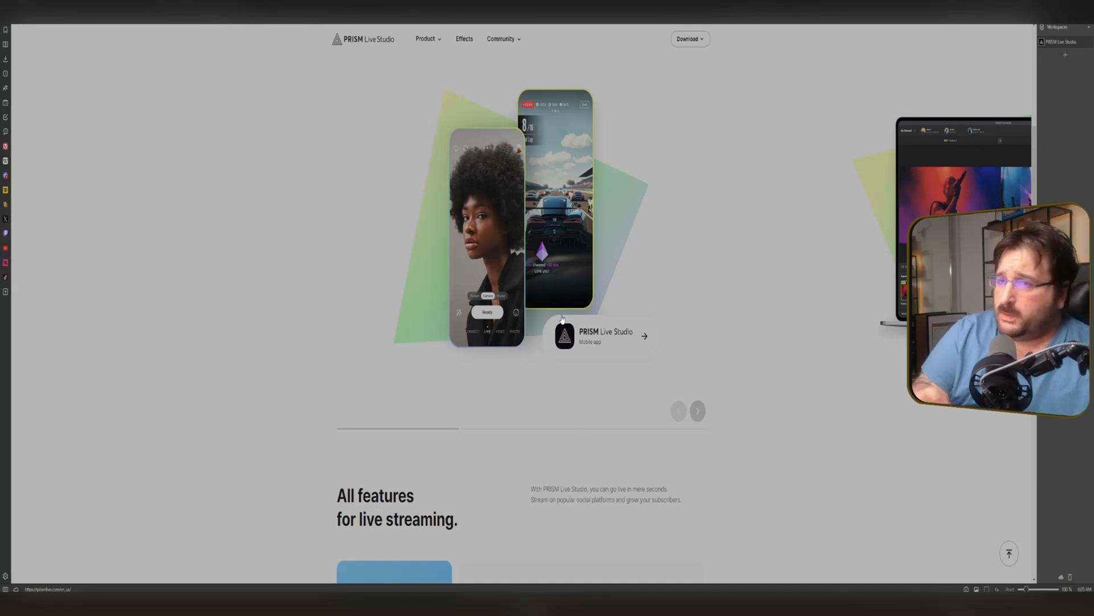
{"action": "scroll", "coordinate": [505, 381], "scroll_direction": "down", "scroll_amount": 3}
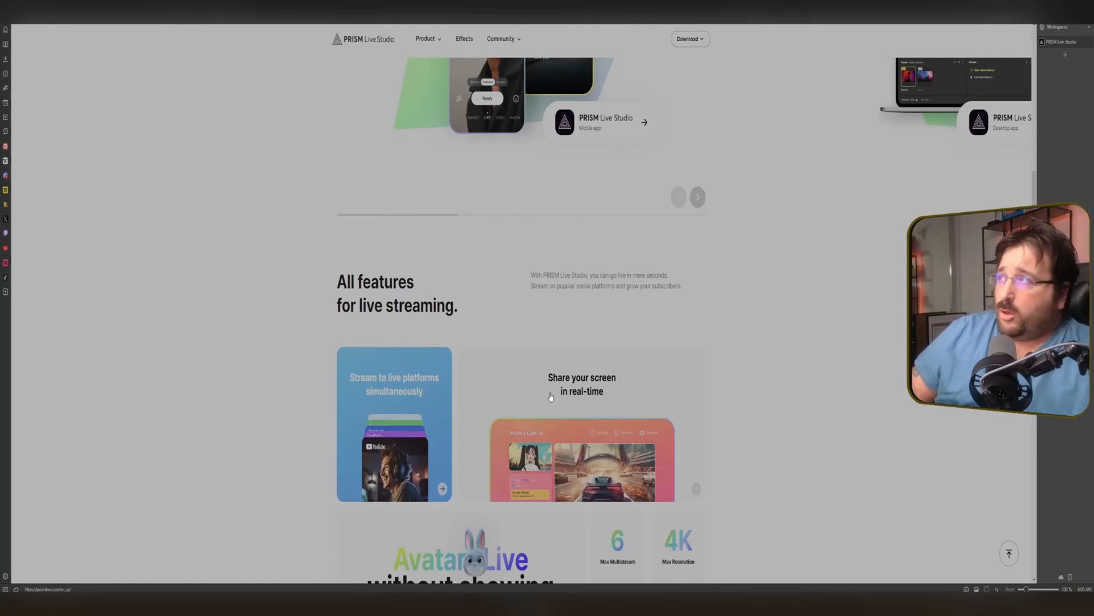
{"action": "scroll", "coordinate": [586, 405], "scroll_direction": "down", "scroll_amount": 2}
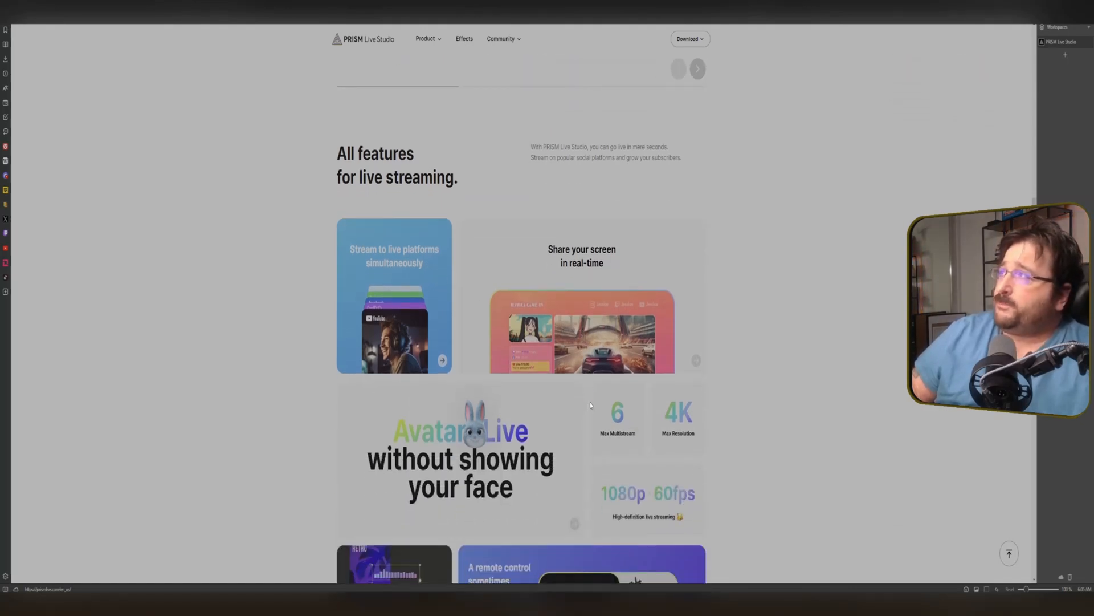
{"action": "scroll", "coordinate": [557, 350], "scroll_direction": "down", "scroll_amount": 3}
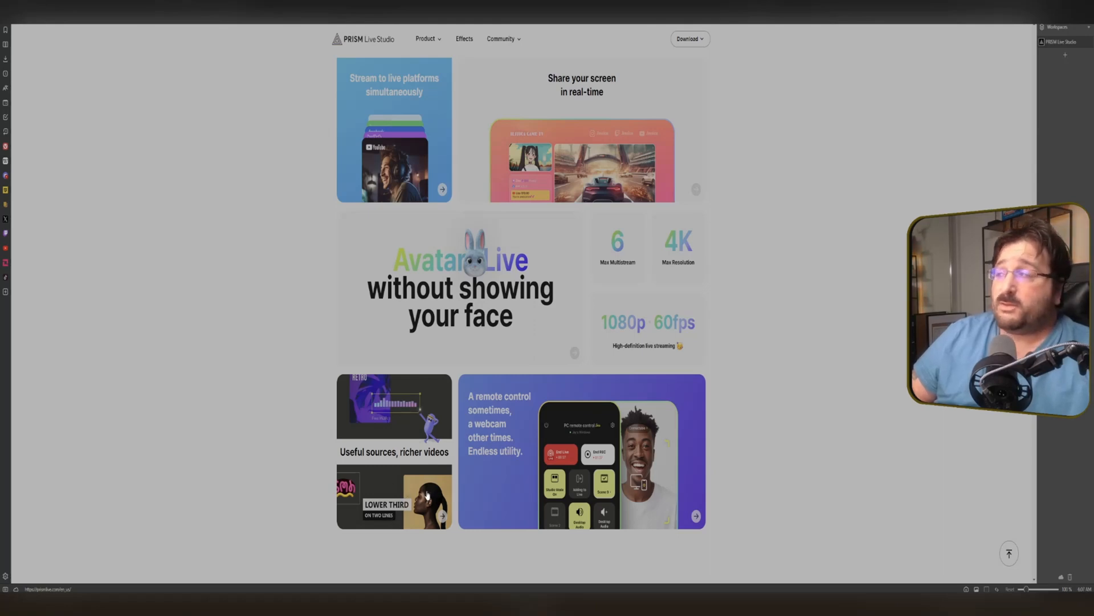
{"action": "scroll", "coordinate": [448, 481], "scroll_direction": "down", "scroll_amount": 4}
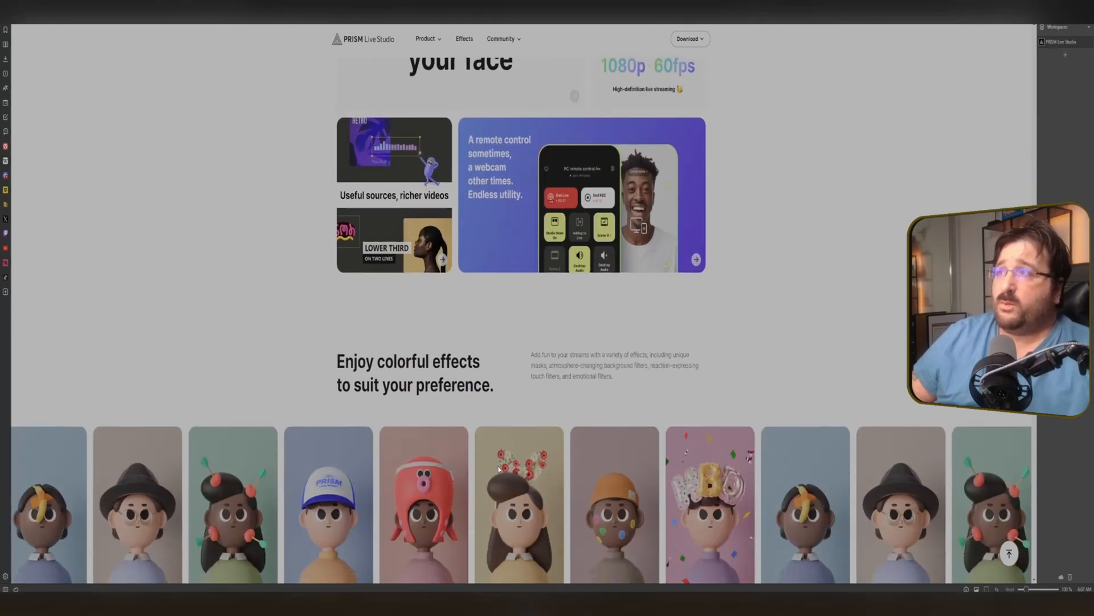
{"action": "scroll", "coordinate": [499, 469], "scroll_direction": "up", "scroll_amount": 15}
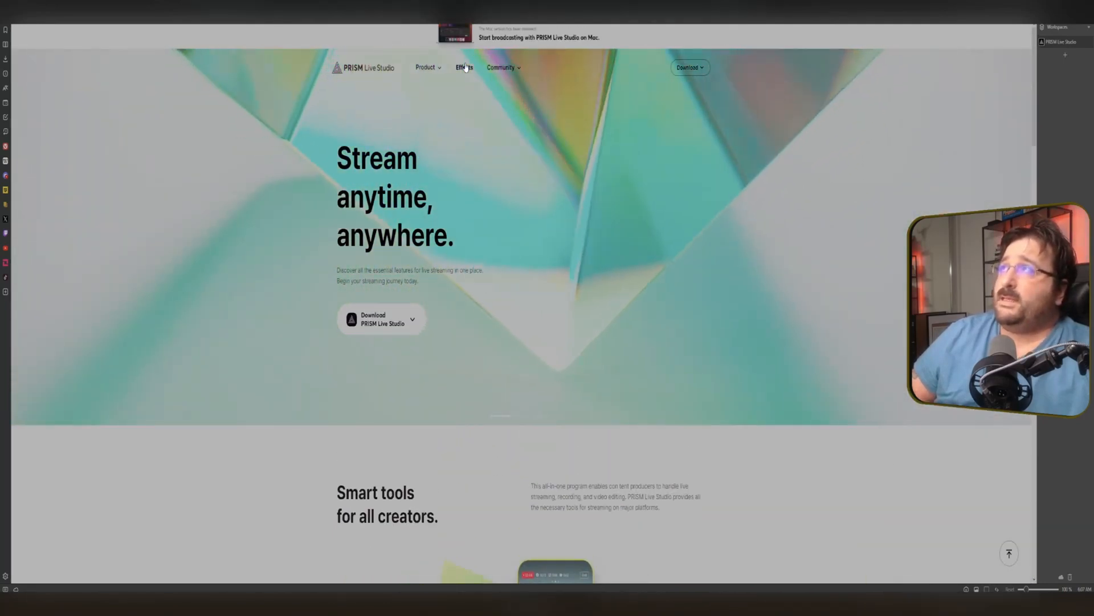
Open the Effects page and scroll through the available masks, stickers, beauty effects, avatars and filters.
{"action": "left_click", "coordinate": [464, 69]}
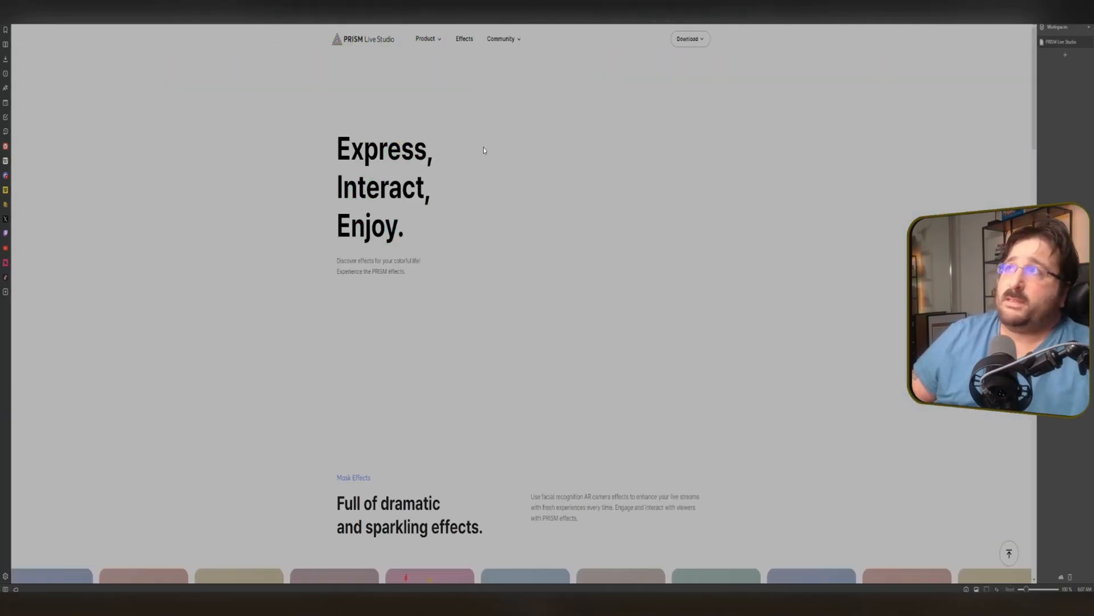
{"action": "scroll", "coordinate": [504, 288], "scroll_direction": "down", "scroll_amount": 10}
{"action": "scroll", "coordinate": [505, 288], "scroll_direction": "down", "scroll_amount": 1}
{"action": "scroll", "coordinate": [530, 307], "scroll_direction": "up", "scroll_amount": 1}
{"action": "scroll", "coordinate": [563, 327], "scroll_direction": "down", "scroll_amount": 2}
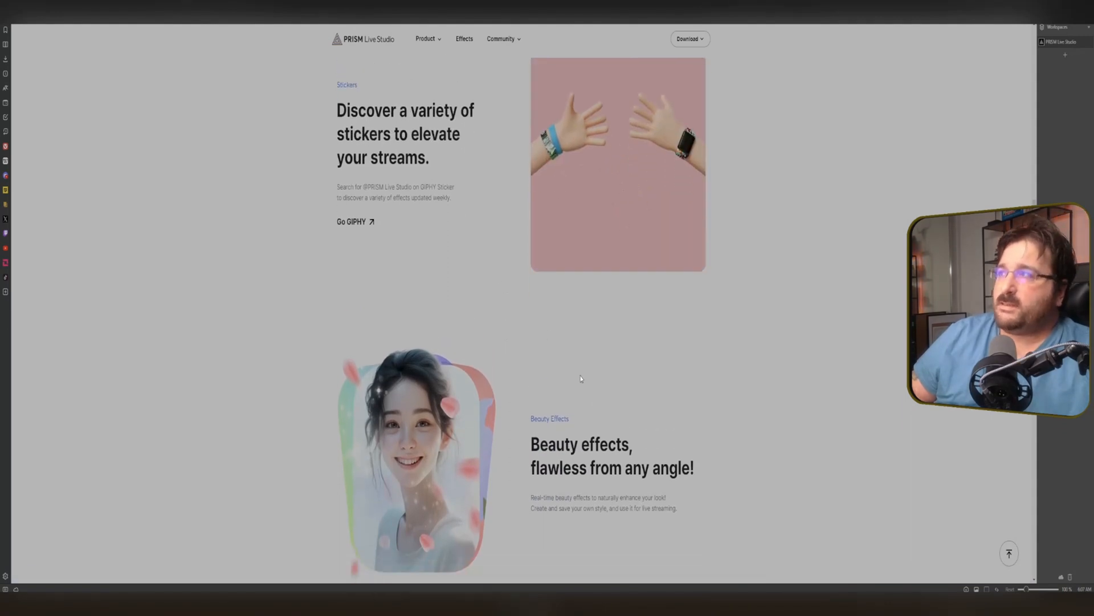
{"action": "scroll", "coordinate": [564, 327], "scroll_direction": "down", "scroll_amount": 6}
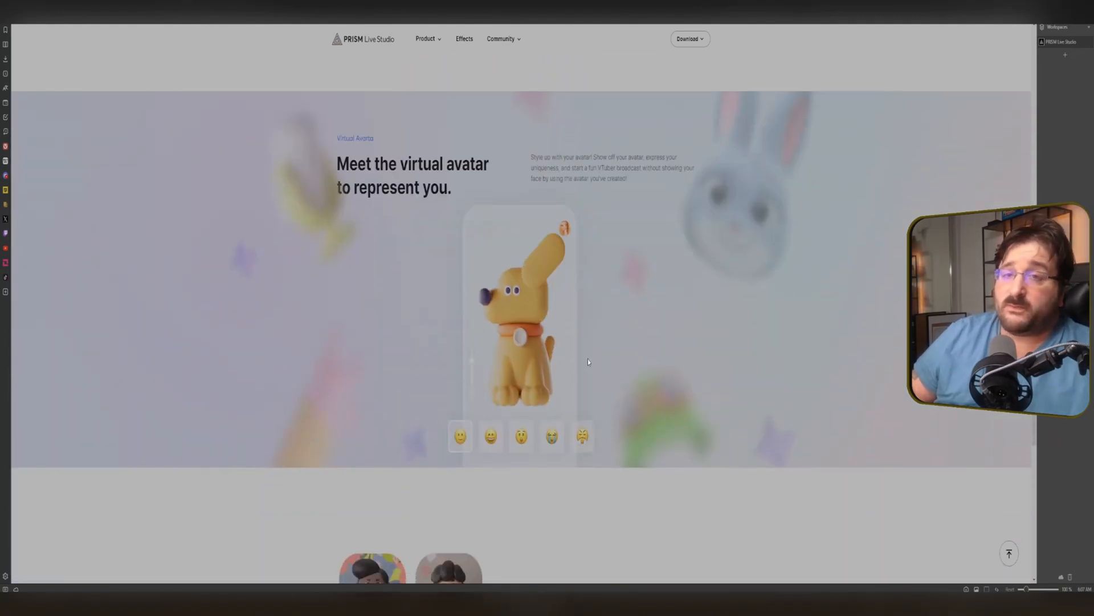
{"action": "scroll", "coordinate": [588, 361], "scroll_direction": "down", "scroll_amount": 4}
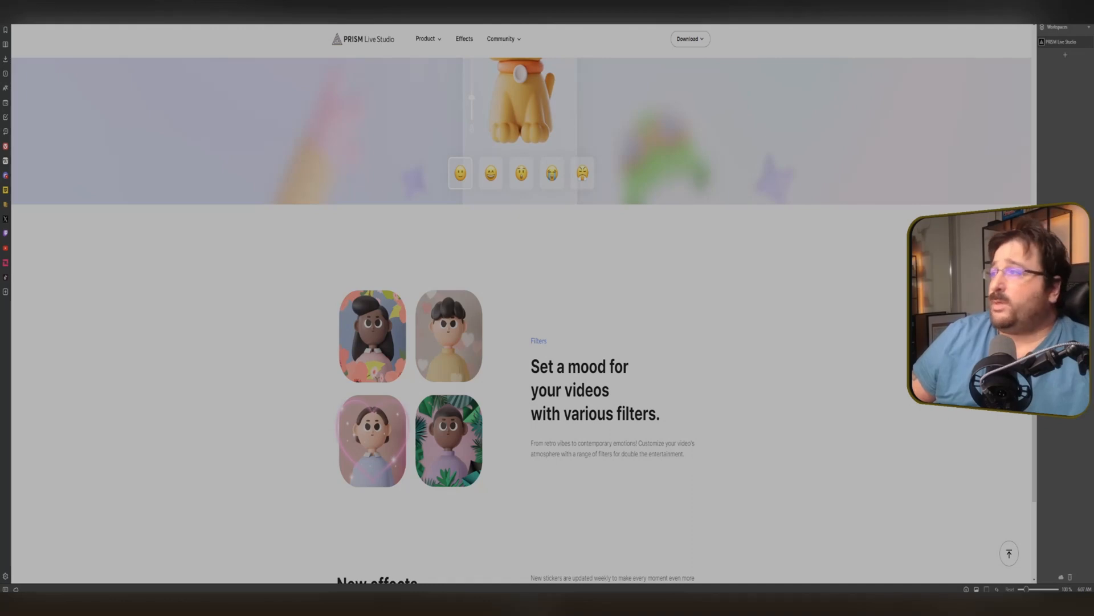
Open PRISM Live Studio full screen and look through each Settings category from Output to Advanced, then close Settings.
{"action": "left_click", "coordinate": [560, 603]}
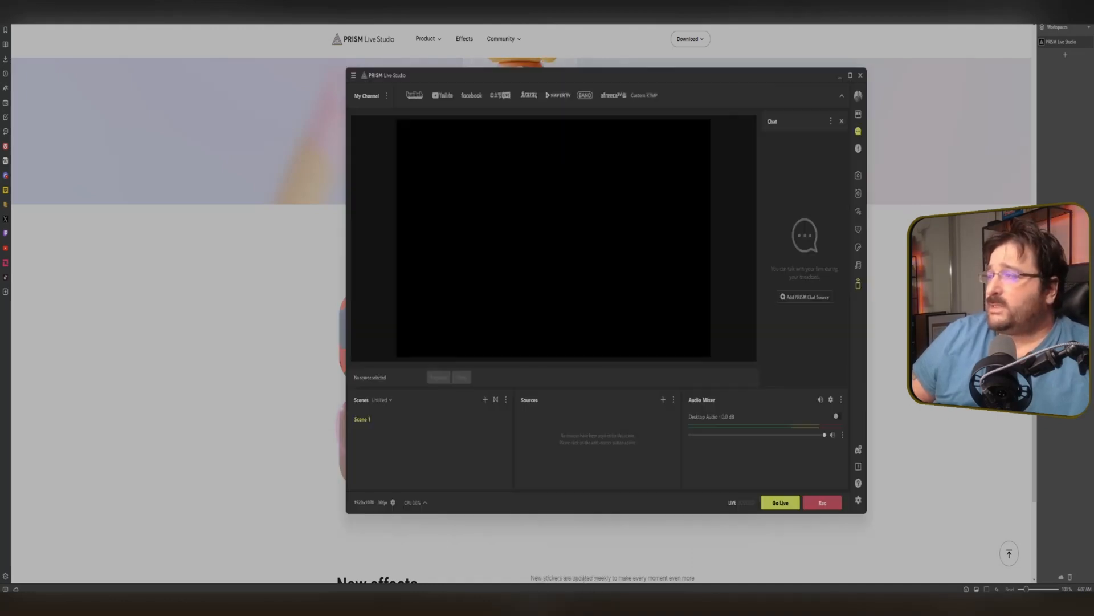
{"action": "left_click", "coordinate": [850, 76]}
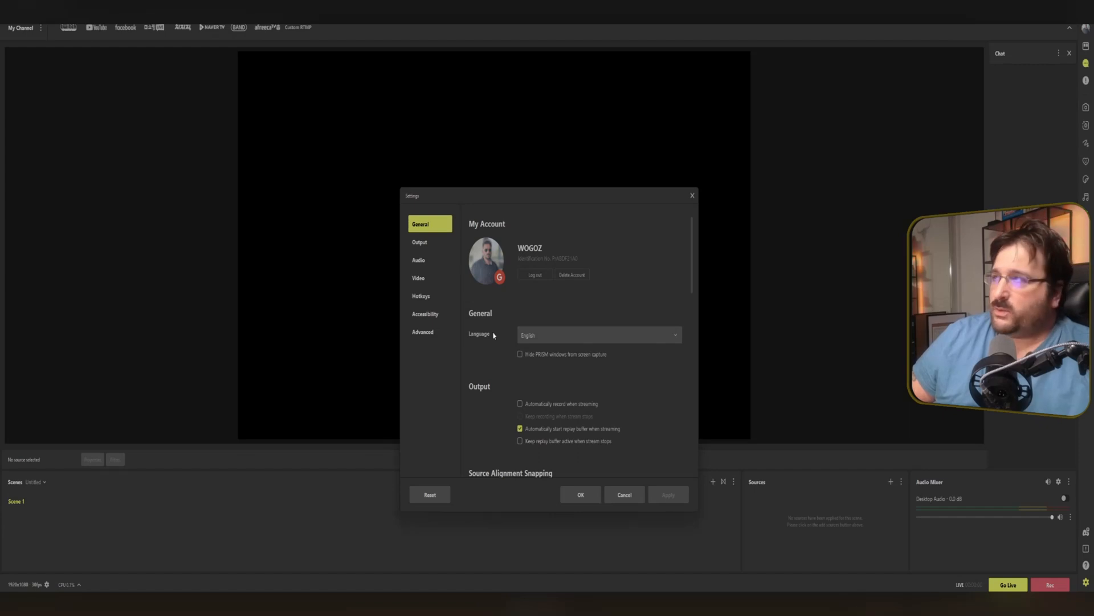
{"action": "left_click", "coordinate": [432, 250]}
{"action": "left_click", "coordinate": [423, 261]}
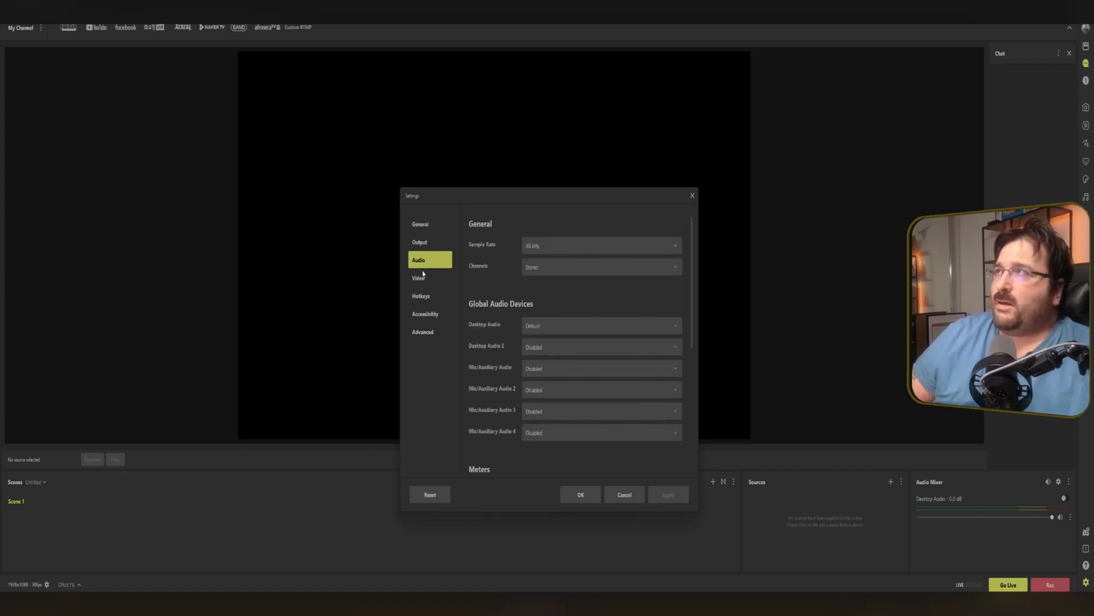
{"action": "left_click", "coordinate": [424, 279]}
{"action": "left_click", "coordinate": [430, 297]}
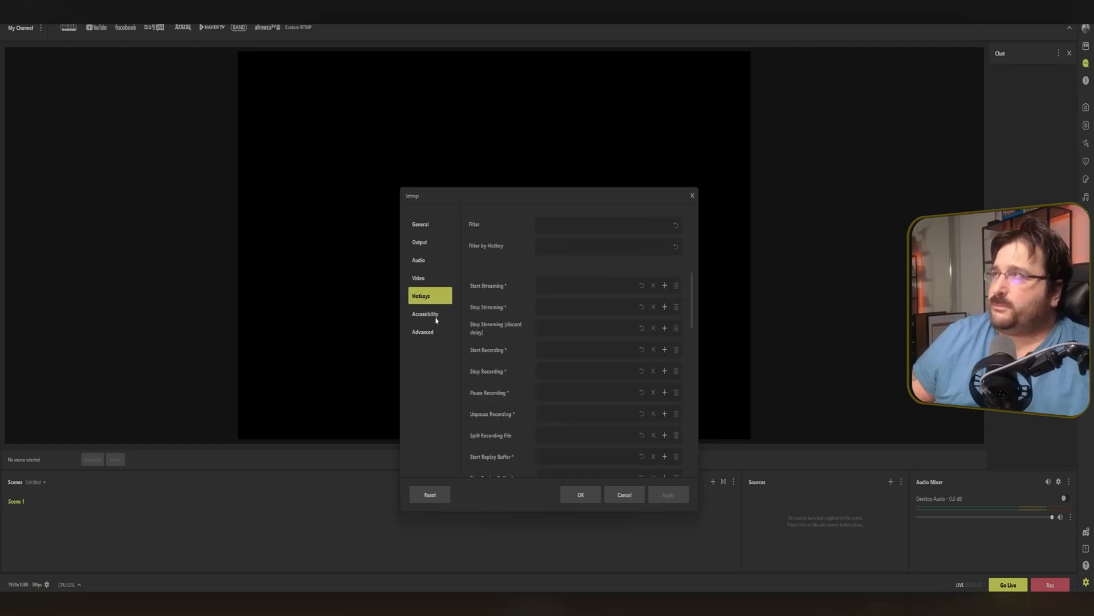
{"action": "left_click", "coordinate": [435, 315]}
{"action": "left_click", "coordinate": [427, 335]}
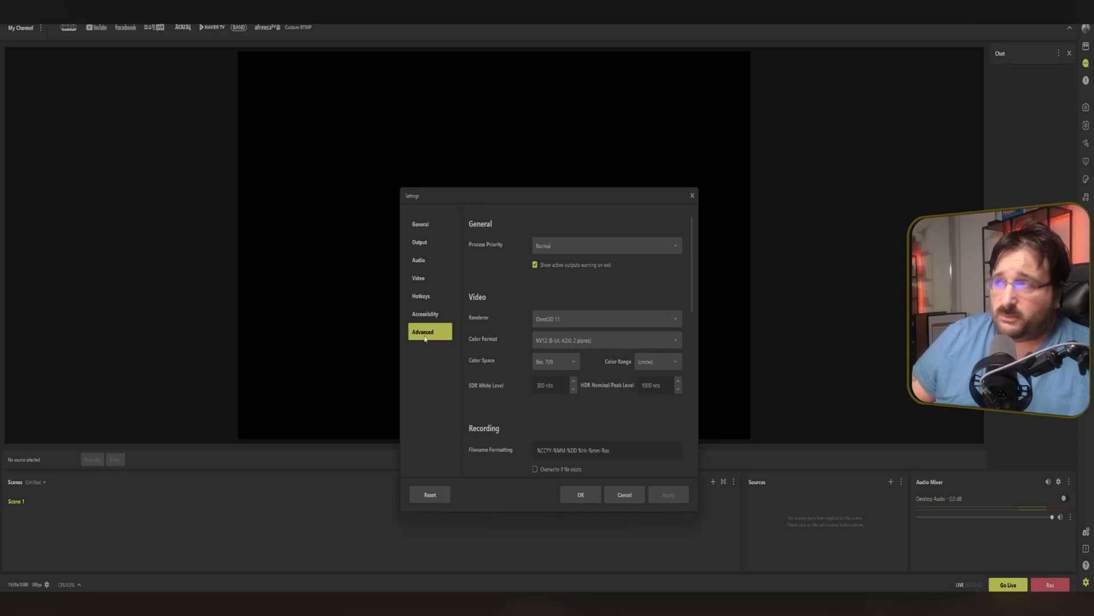
{"action": "key", "text": "Escape"}
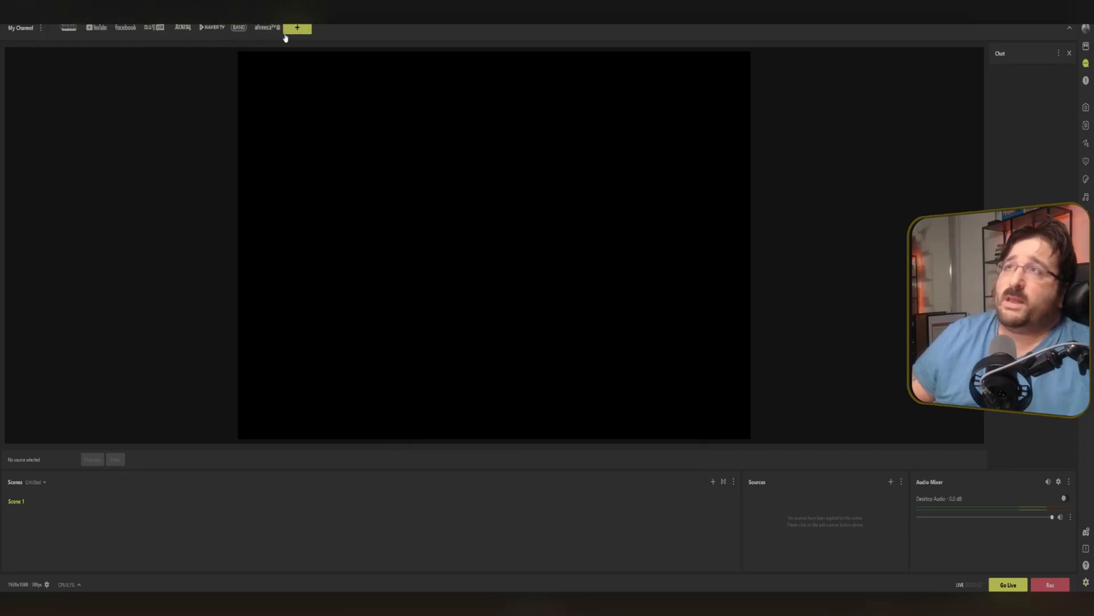
Connect a Twitch channel by logging in with the account username and password and authorizing PRISM Live Studio.
{"action": "left_click", "coordinate": [73, 32]}
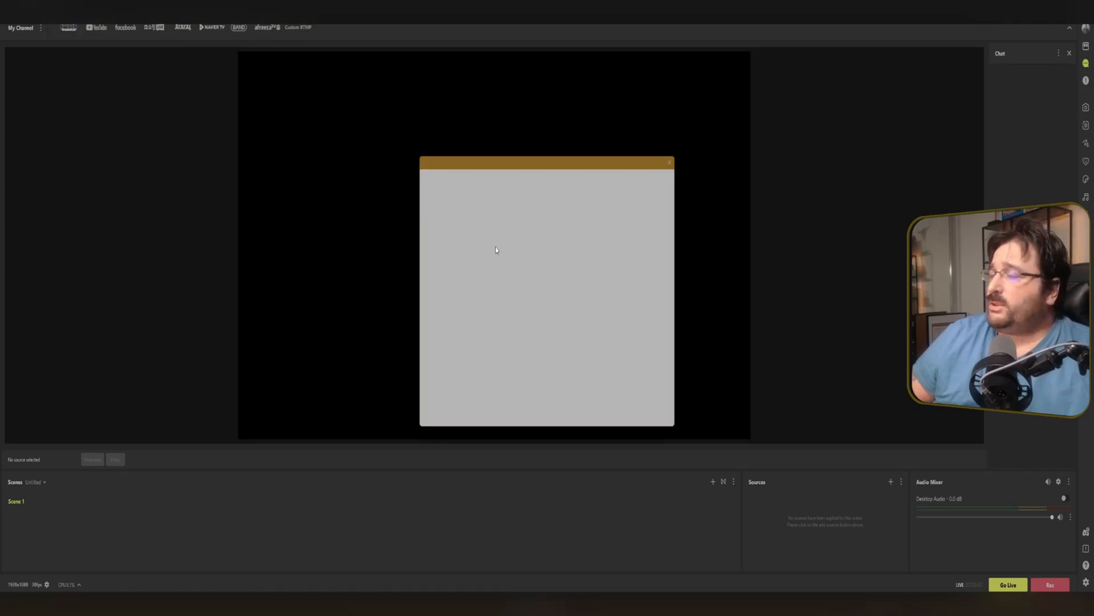
{"action": "type", "text": "wogodyt"}
{"action": "key", "text": "Tab"}
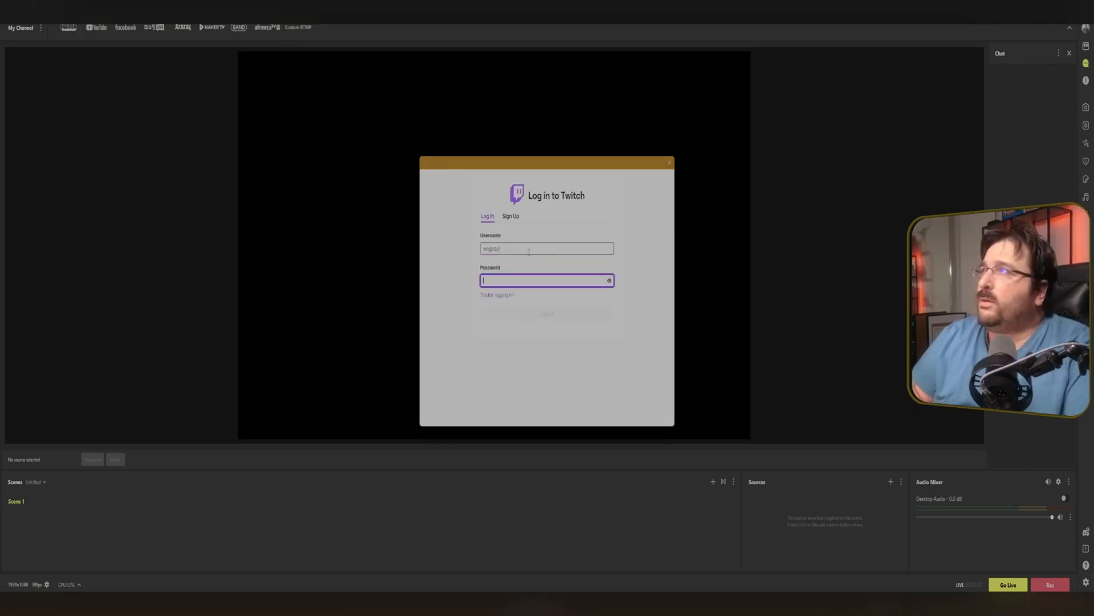
{"action": "type", "text": "•"}
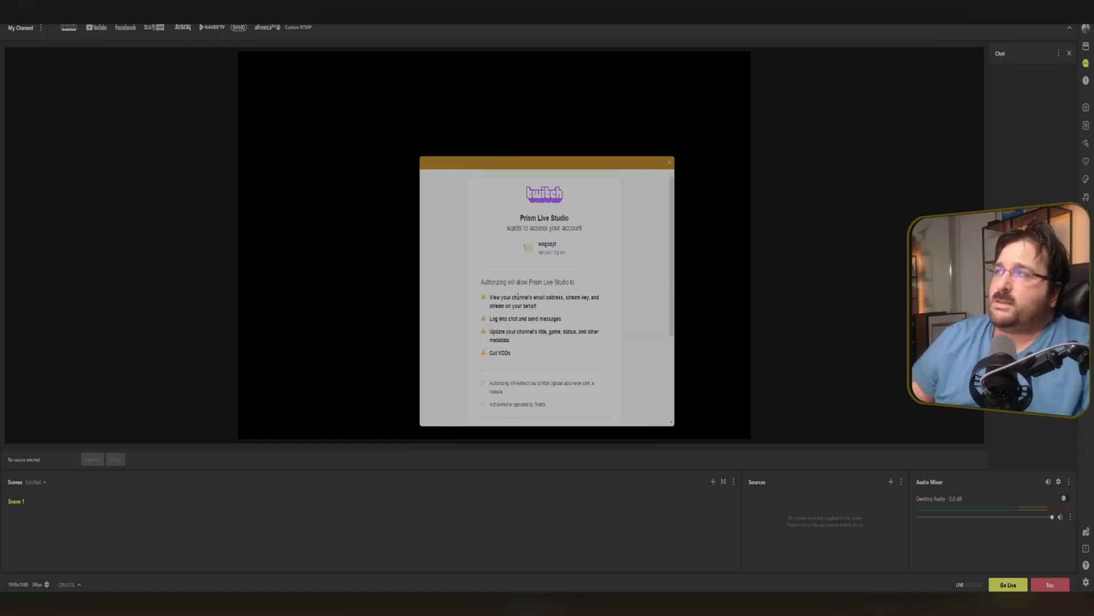
{"action": "scroll", "coordinate": [504, 291], "scroll_direction": "down", "scroll_amount": 3}
{"action": "left_click", "coordinate": [541, 328]}
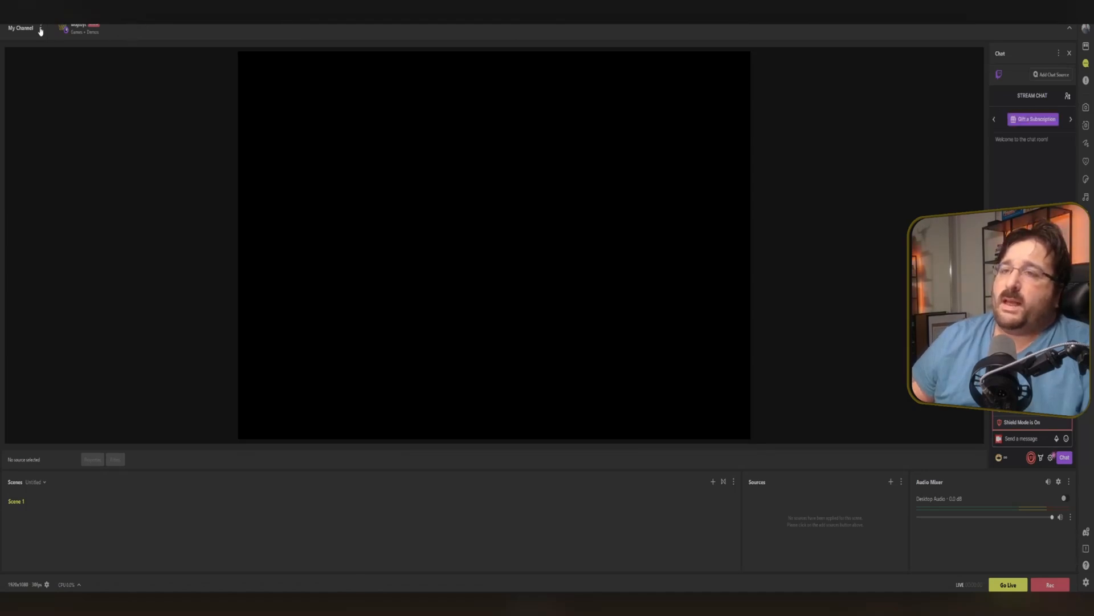
Connect a YouTube channel by choosing the Google account and allowing PRISM Live Studio access.
{"action": "left_click", "coordinate": [36, 588]}
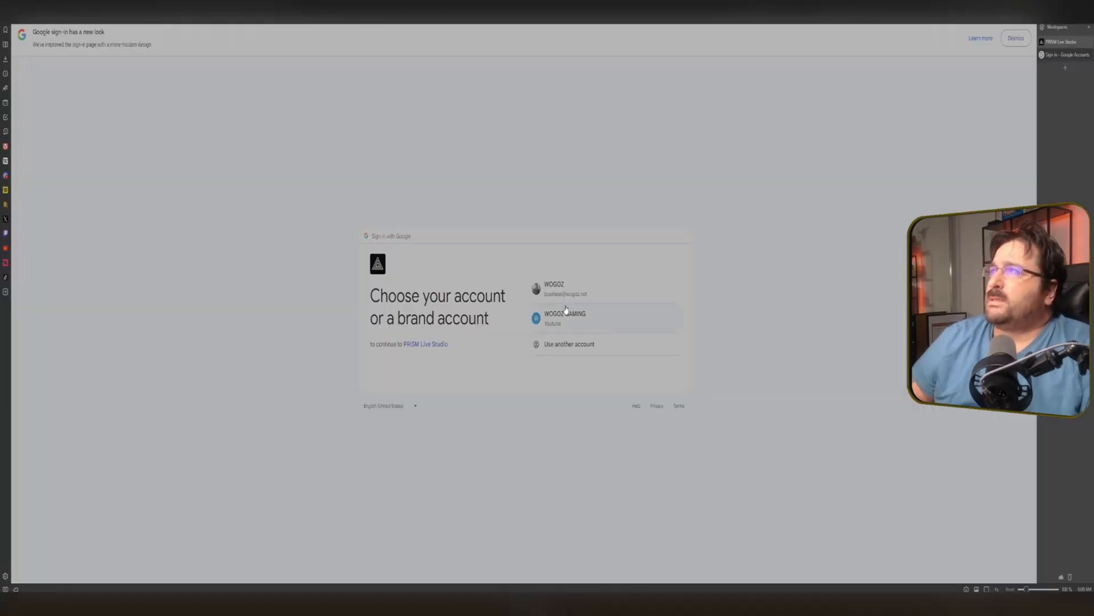
{"action": "left_click", "coordinate": [564, 293]}
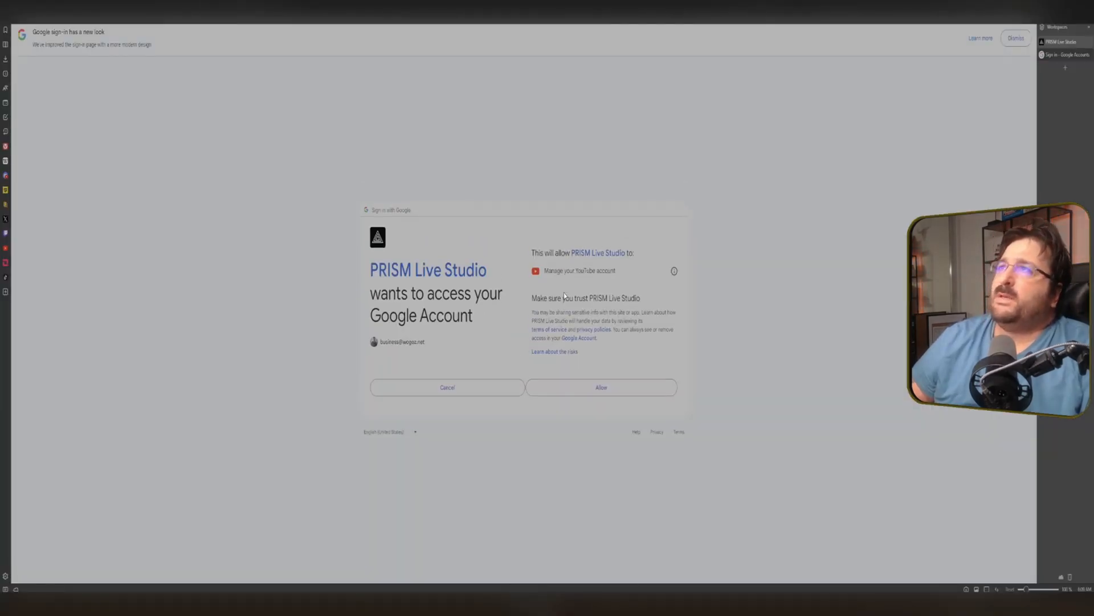
{"action": "left_click", "coordinate": [568, 388]}
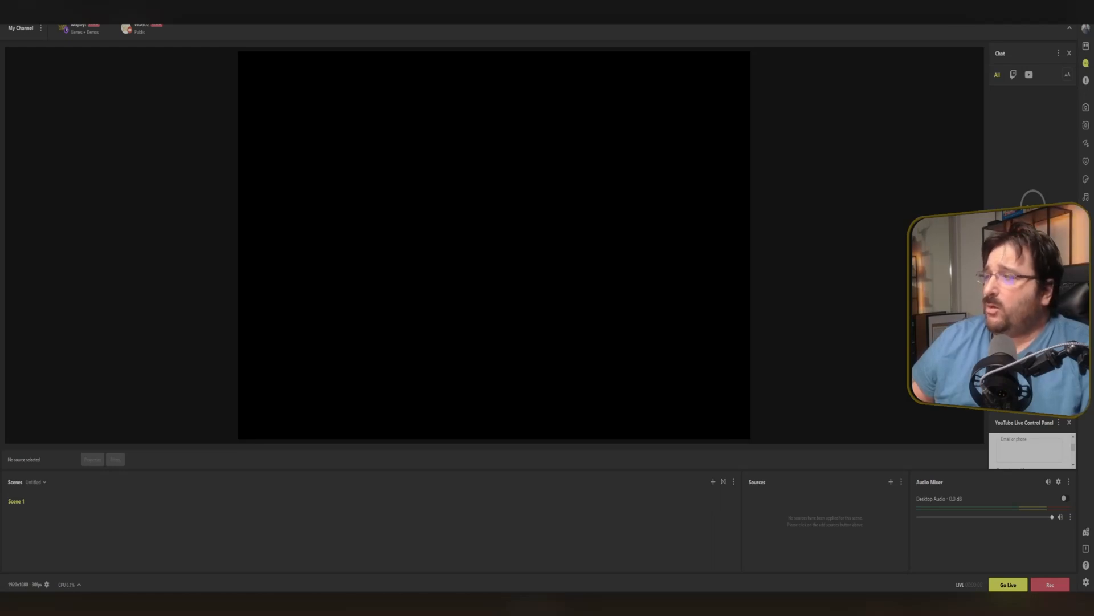
Add a custom channel for Trovo by selecting Trovo as the URL, pasting its stream key, and saving.
{"action": "left_click_drag", "start_coordinate": [515, 591], "coordinate": [495, 232]}
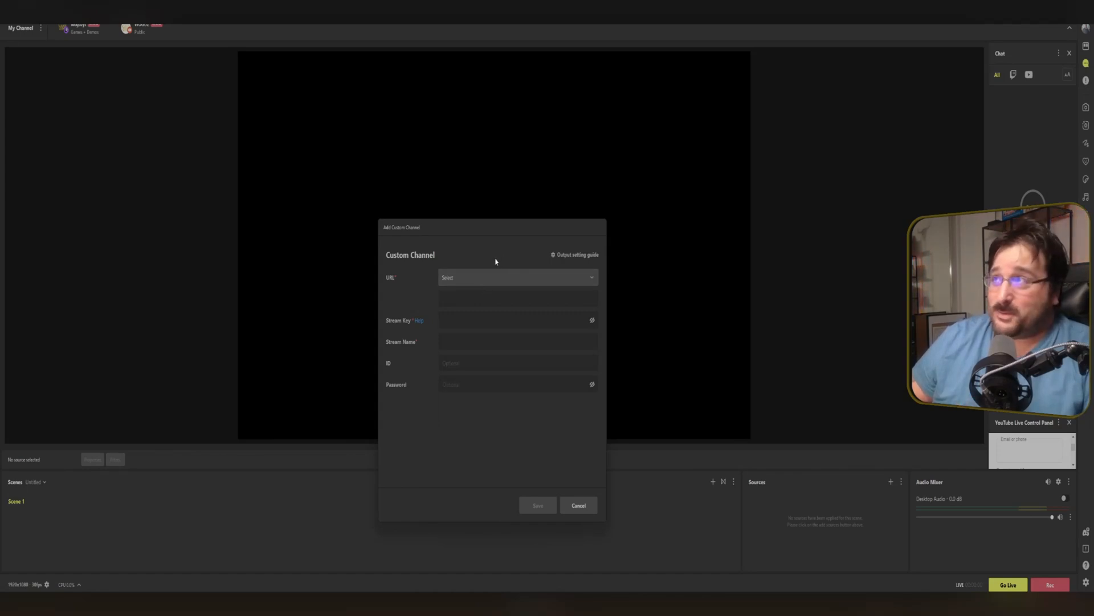
{"action": "left_click", "coordinate": [506, 280]}
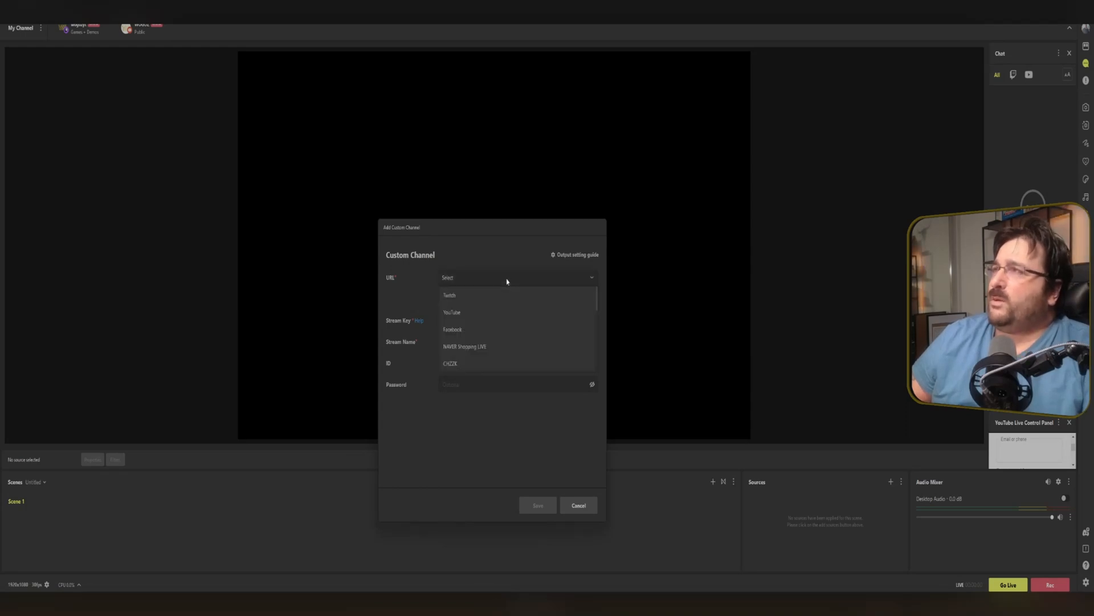
{"action": "scroll", "coordinate": [497, 345], "scroll_direction": "down", "scroll_amount": 2}
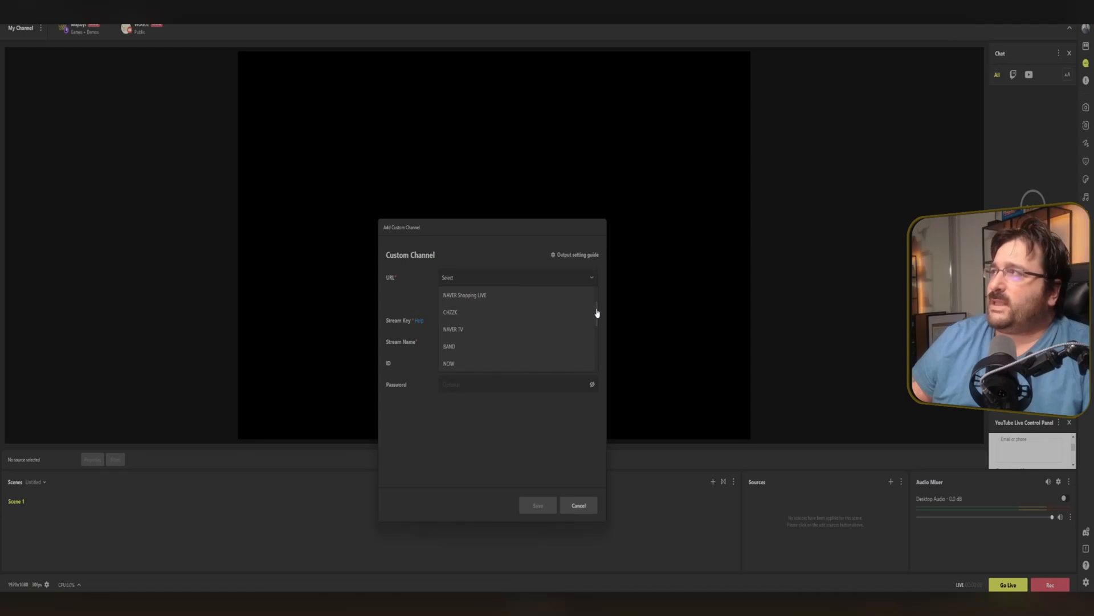
{"action": "left_click_drag", "start_coordinate": [597, 313], "coordinate": [597, 349]}
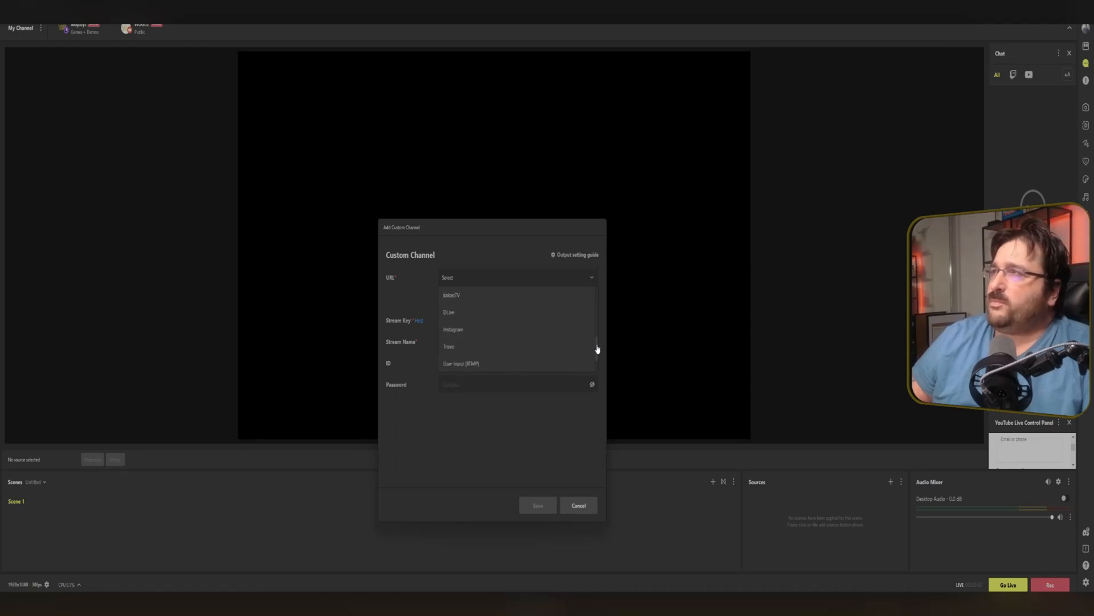
{"action": "left_click", "coordinate": [516, 345]}
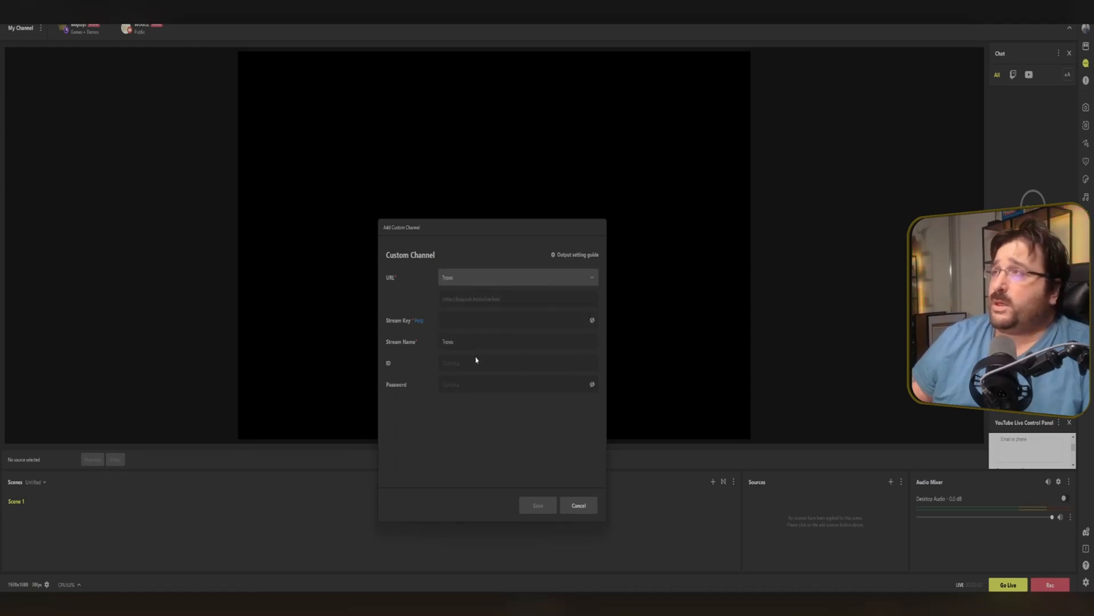
{"action": "left_click", "coordinate": [482, 320]}
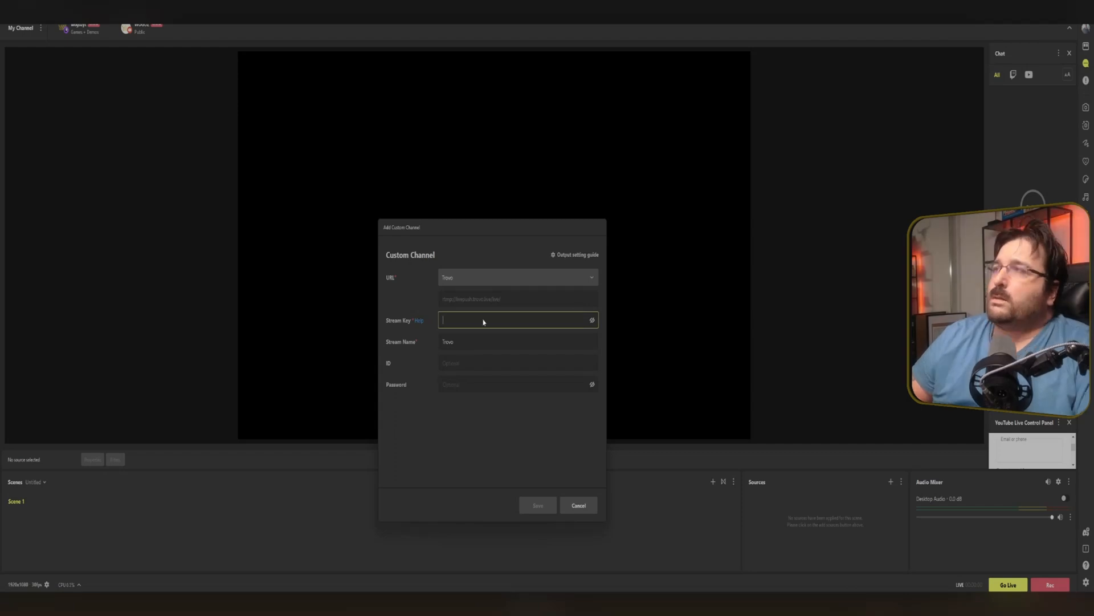
{"action": "key", "text": "ctrl+v"}
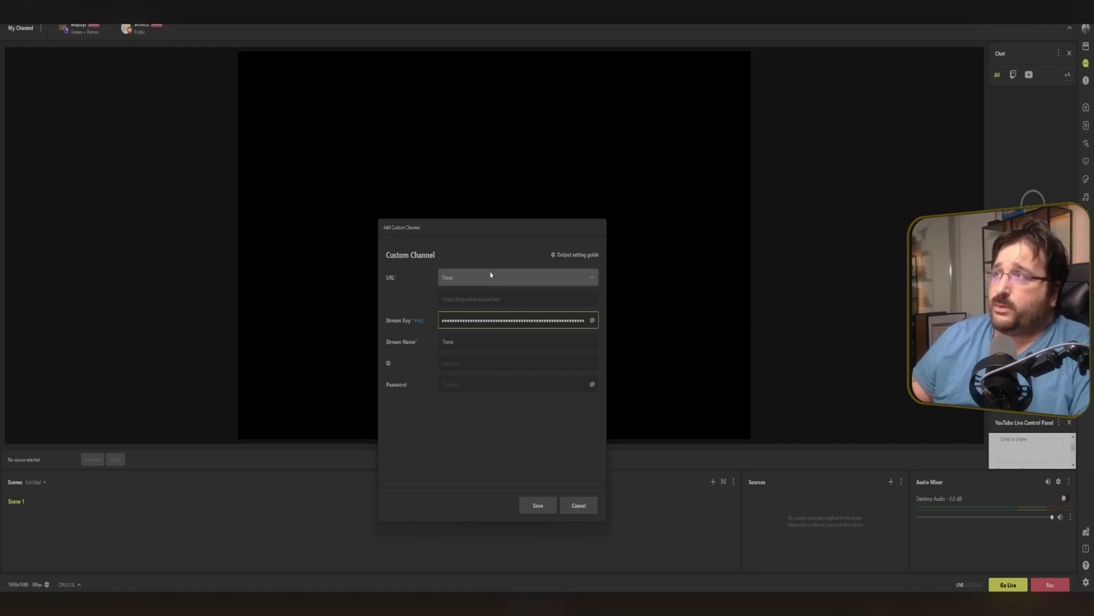
{"action": "left_click", "coordinate": [535, 504]}
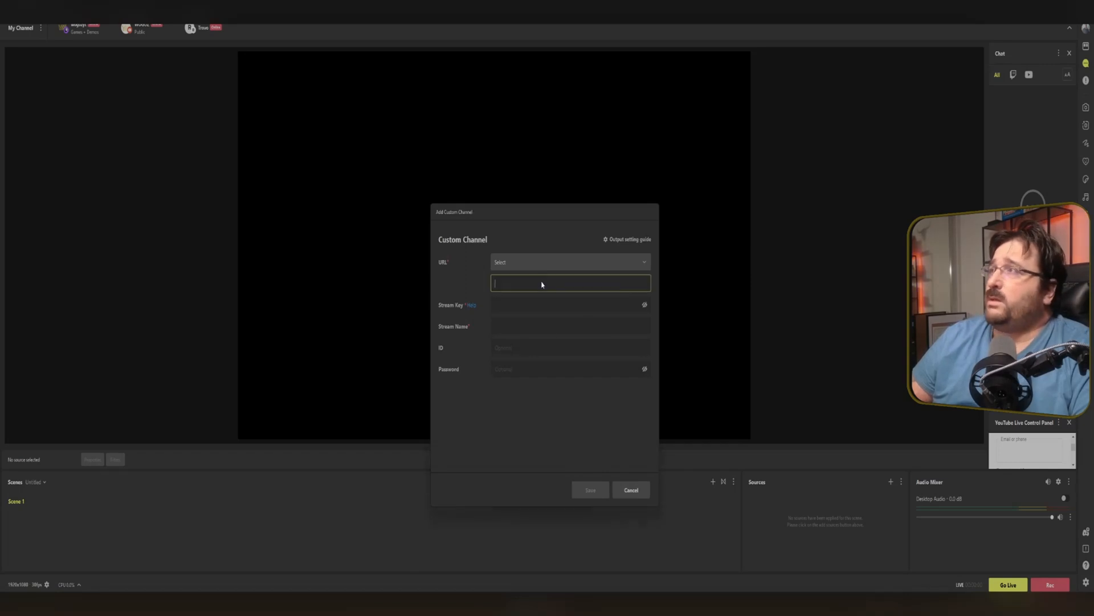
Add a custom RTMP channel with the Live Space server URL, paste its stream key, name it Live Space, and save.
{"action": "left_click", "coordinate": [542, 283]}
{"action": "triple_click", "coordinate": [531, 287]}
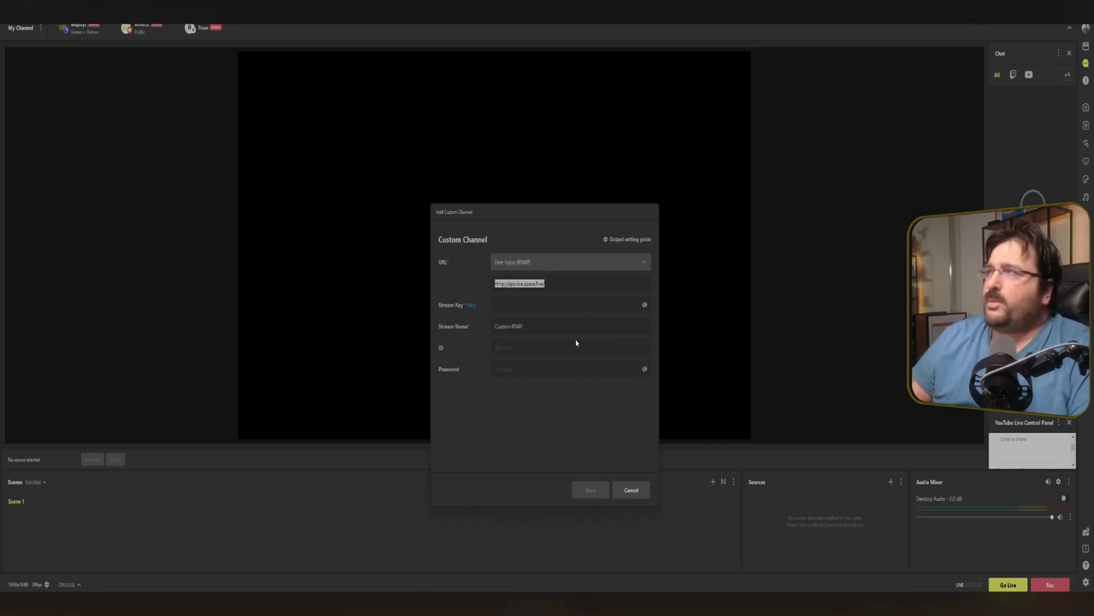
{"action": "left_click", "coordinate": [542, 306]}
{"action": "key", "text": "ctrl+v"}
{"action": "left_click_drag", "start_coordinate": [540, 327], "coordinate": [481, 333]}
{"action": "type", "text": "Live "}
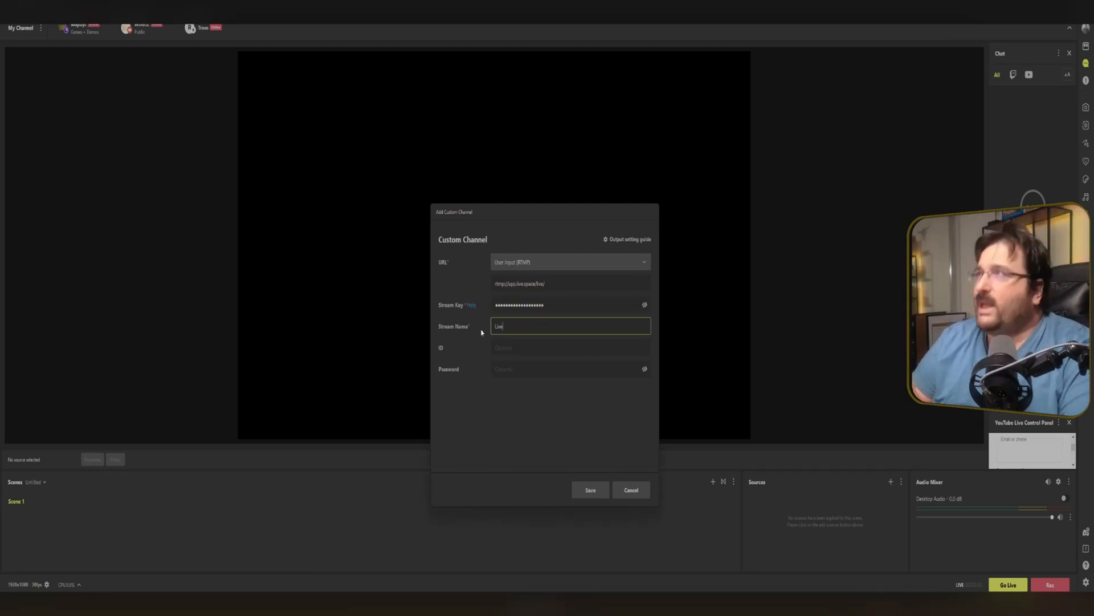
{"action": "type", "text": "Space"}
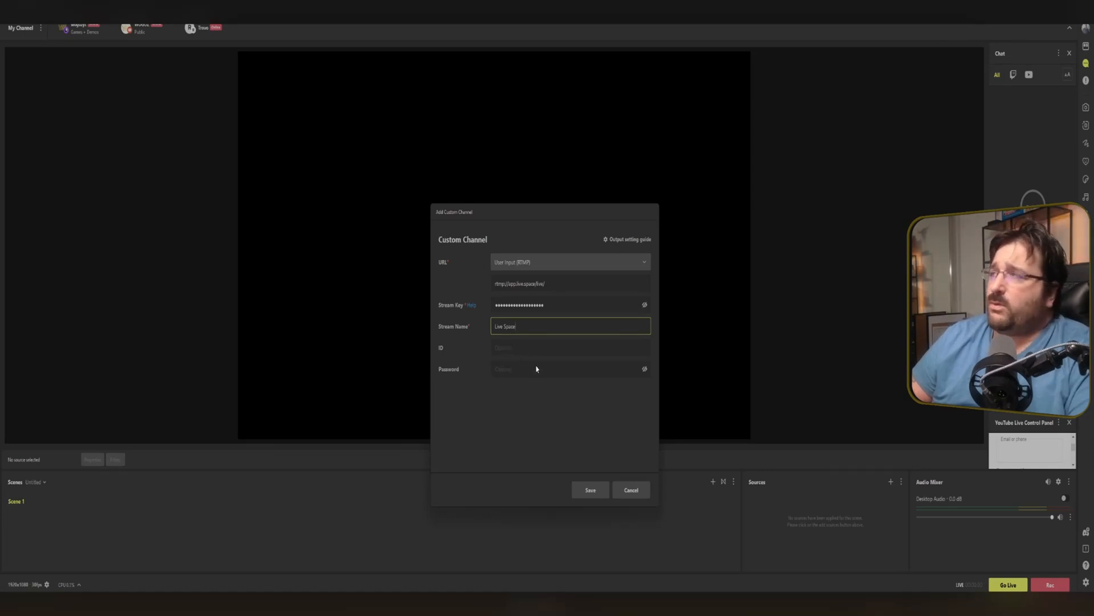
{"action": "left_click", "coordinate": [591, 492]}
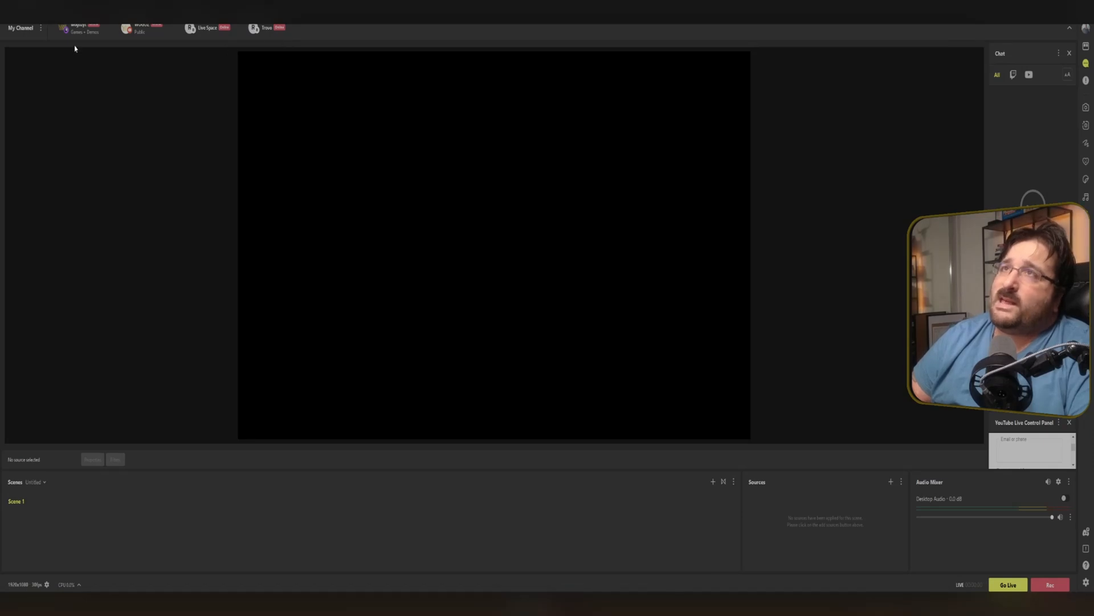
Open and review the Twitch channel's live information settings, then close the dialog without changes.
{"action": "mouse_move", "coordinate": [82, 38]}
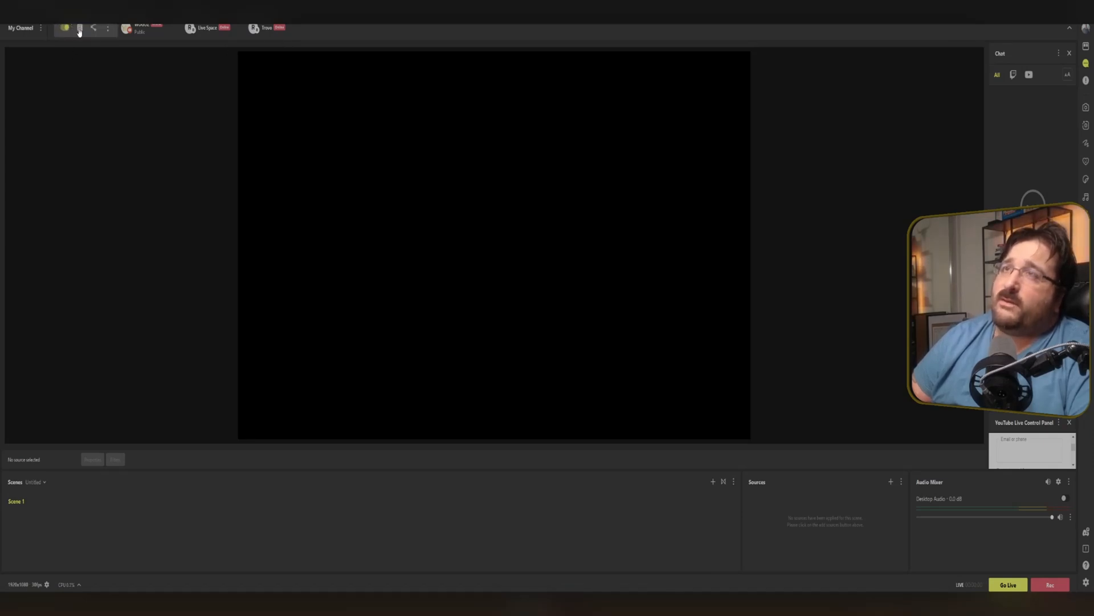
{"action": "left_click", "coordinate": [80, 30]}
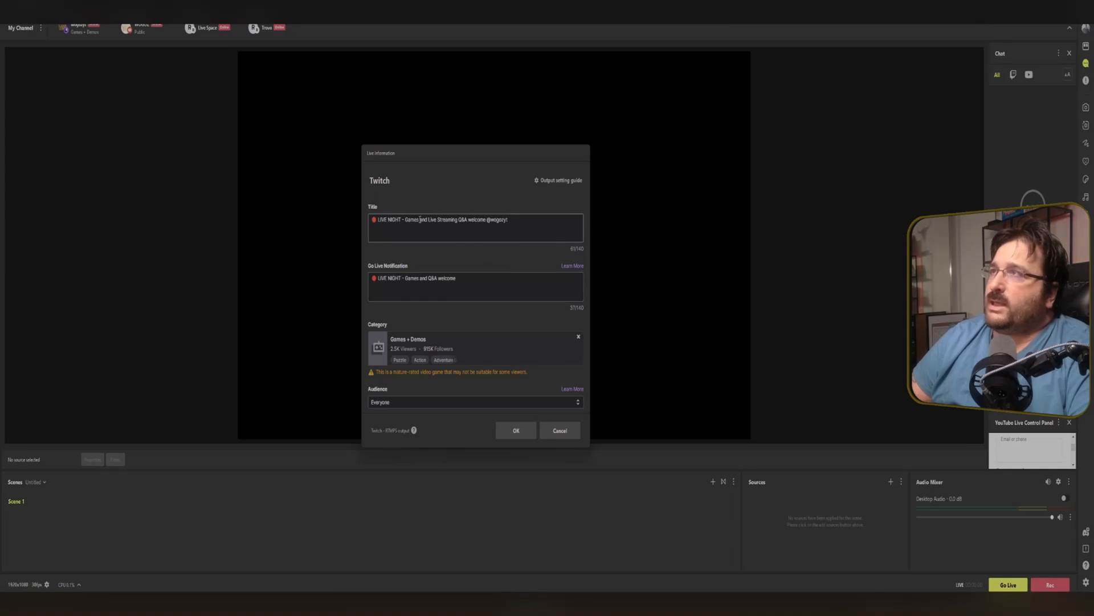
{"action": "scroll", "coordinate": [441, 311], "scroll_direction": "down", "scroll_amount": 3}
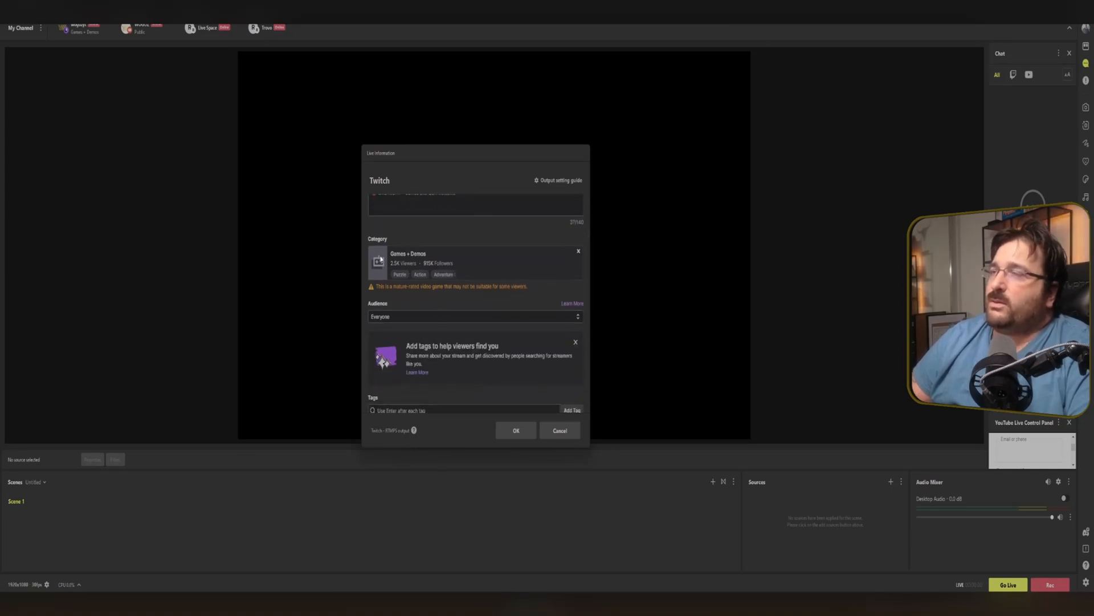
{"action": "scroll", "coordinate": [446, 304], "scroll_direction": "down", "scroll_amount": 3}
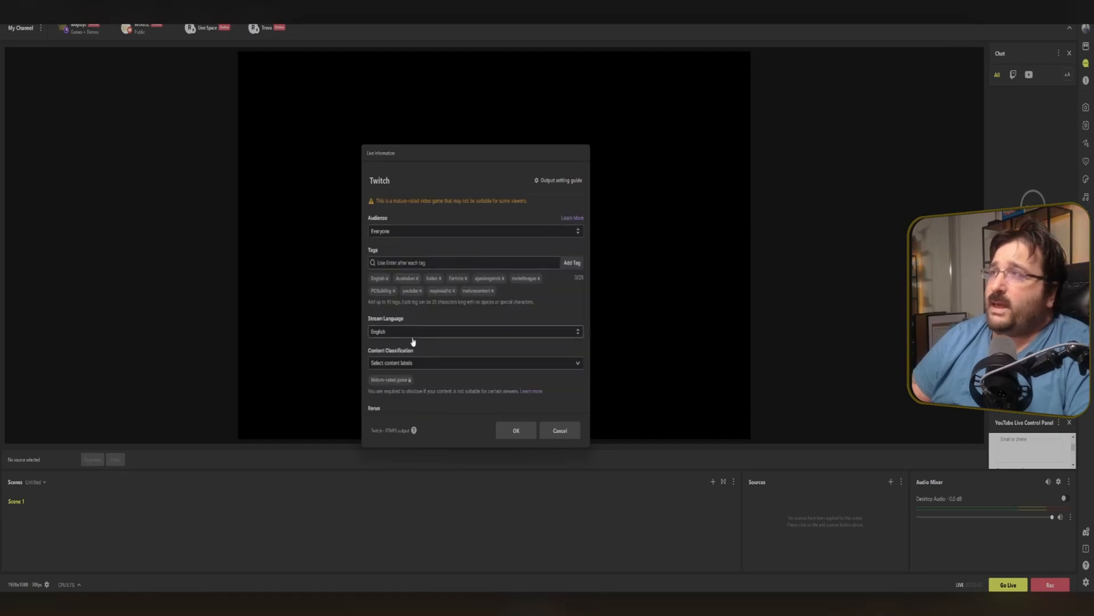
{"action": "scroll", "coordinate": [441, 355], "scroll_direction": "down", "scroll_amount": 3}
{"action": "scroll", "coordinate": [429, 323], "scroll_direction": "up", "scroll_amount": 2}
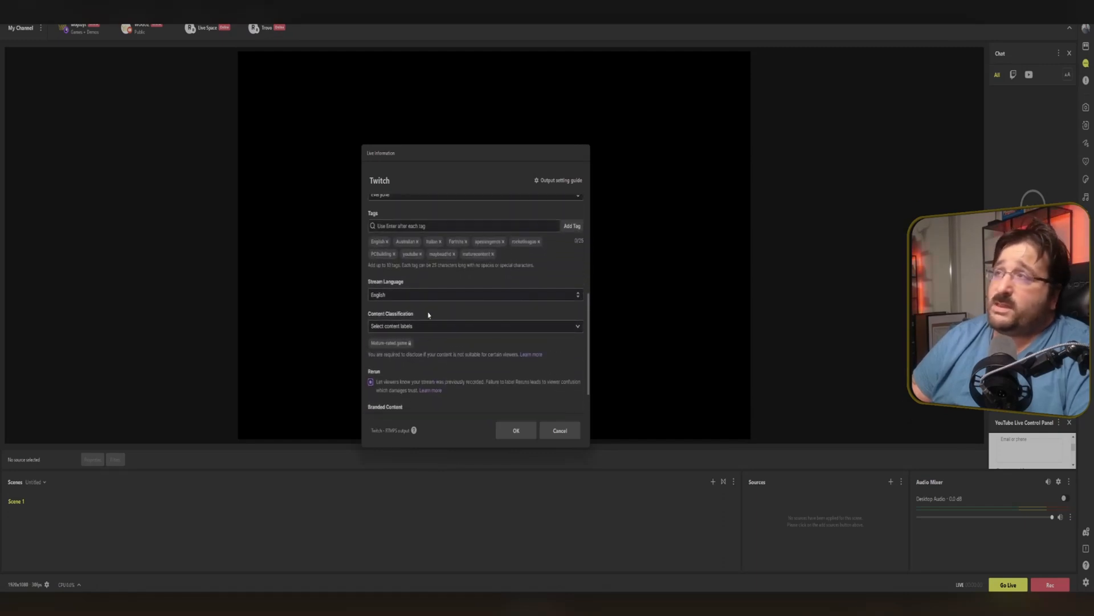
{"action": "left_click", "coordinate": [560, 432]}
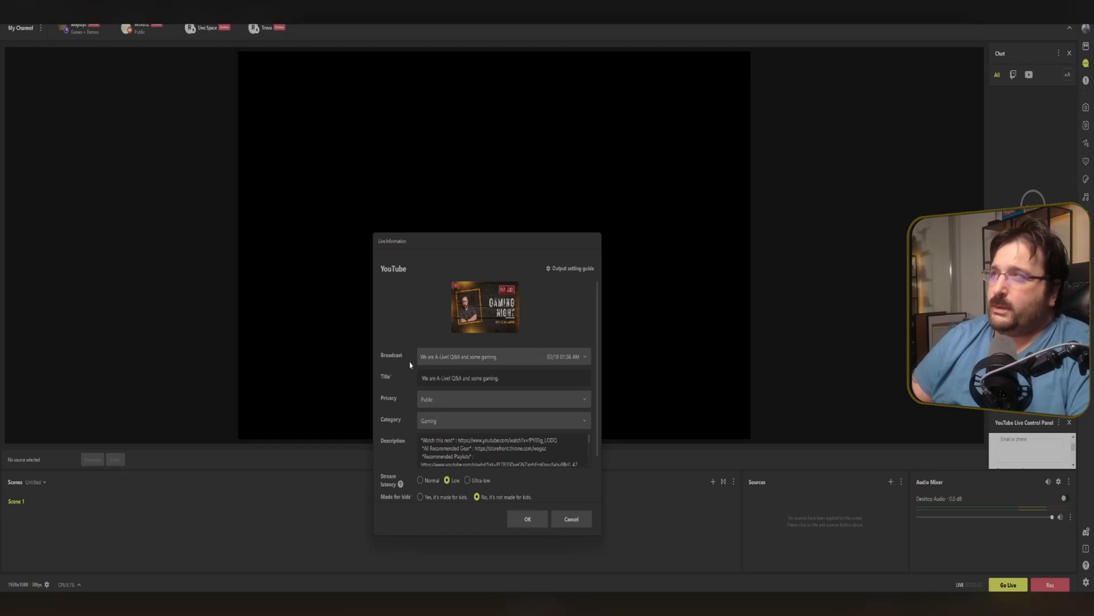
Set the YouTube stream latency to Ultra-low and confirm the YouTube live information.
{"action": "scroll", "coordinate": [409, 385], "scroll_direction": "down", "scroll_amount": 2}
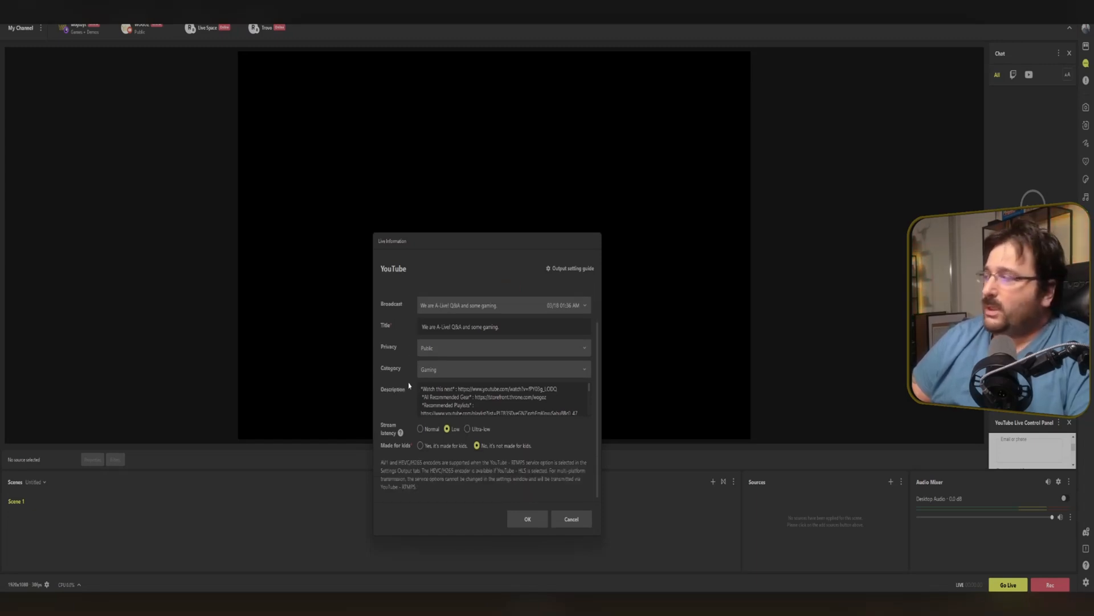
{"action": "left_click", "coordinate": [468, 430]}
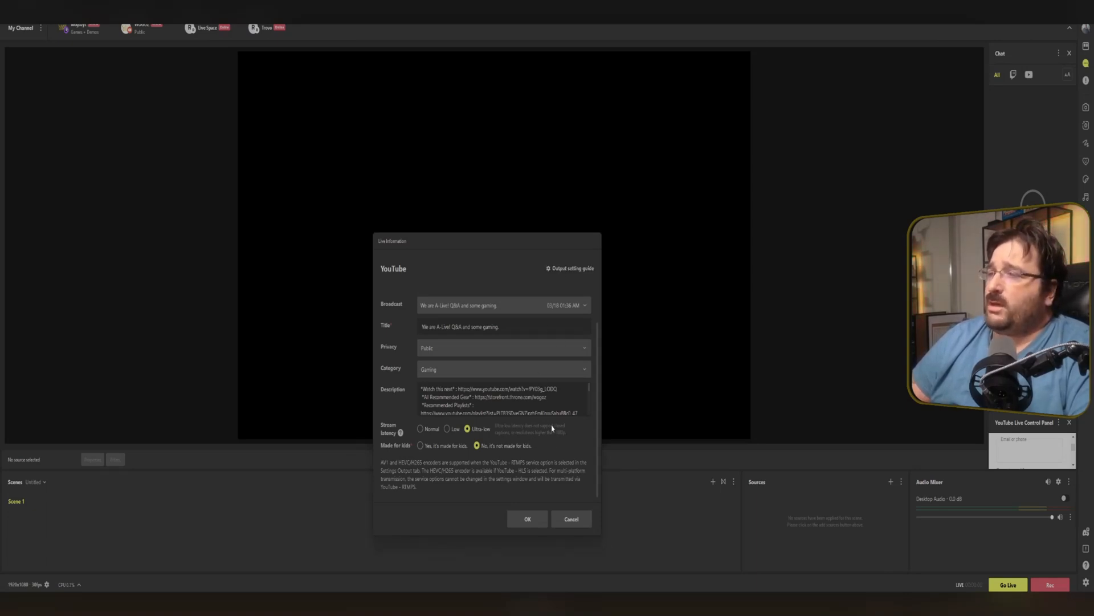
{"action": "left_click", "coordinate": [527, 519]}
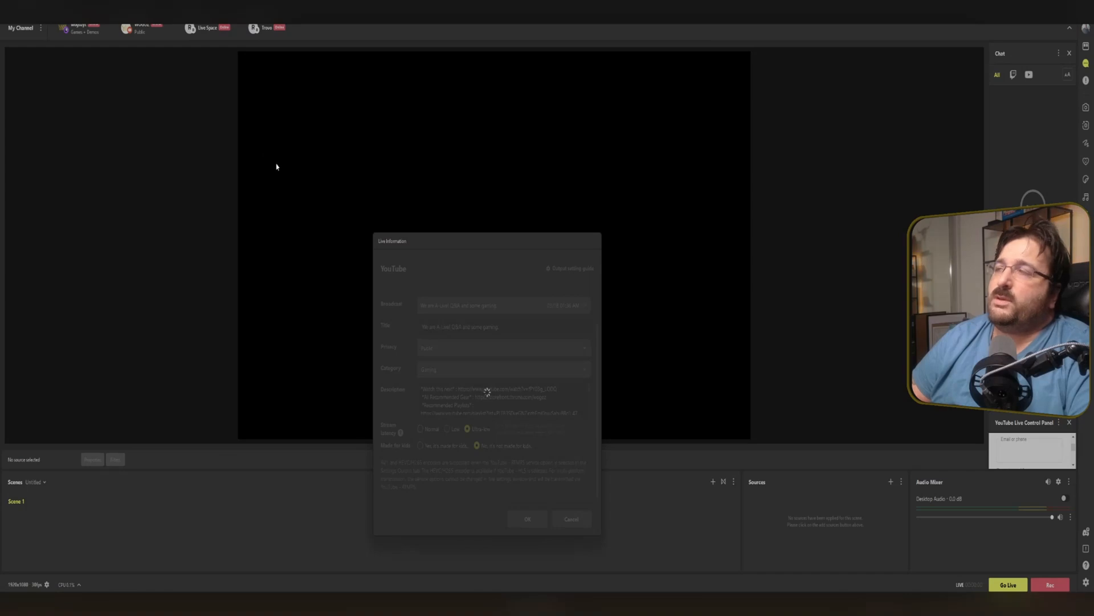
Set the Facebook channel to stream to a Page and start selecting the page.
{"action": "mouse_move", "coordinate": [226, 31]}
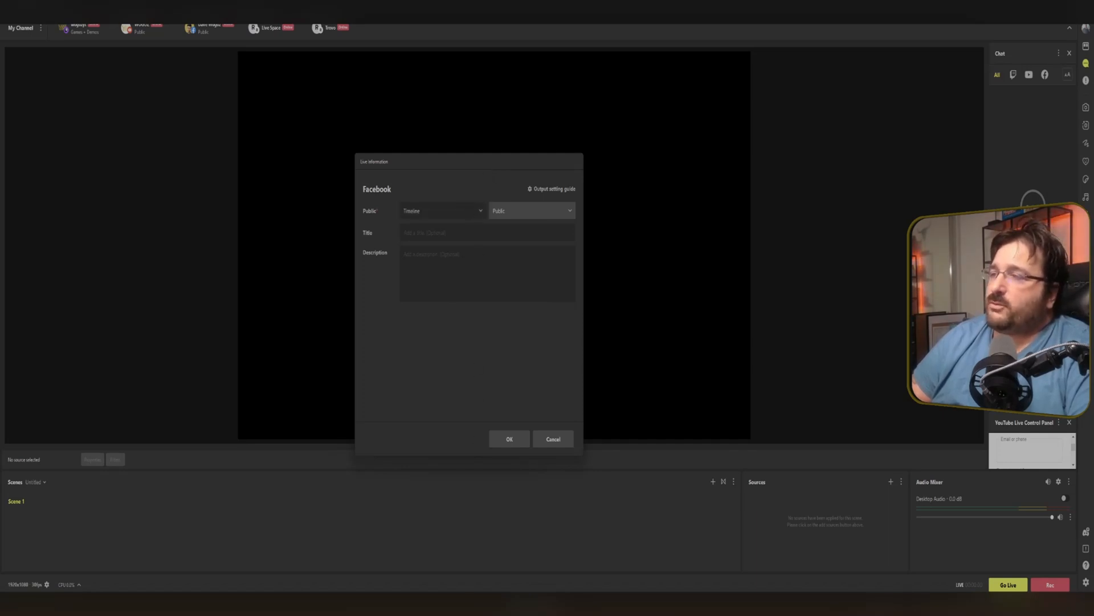
{"action": "left_click", "coordinate": [442, 246]}
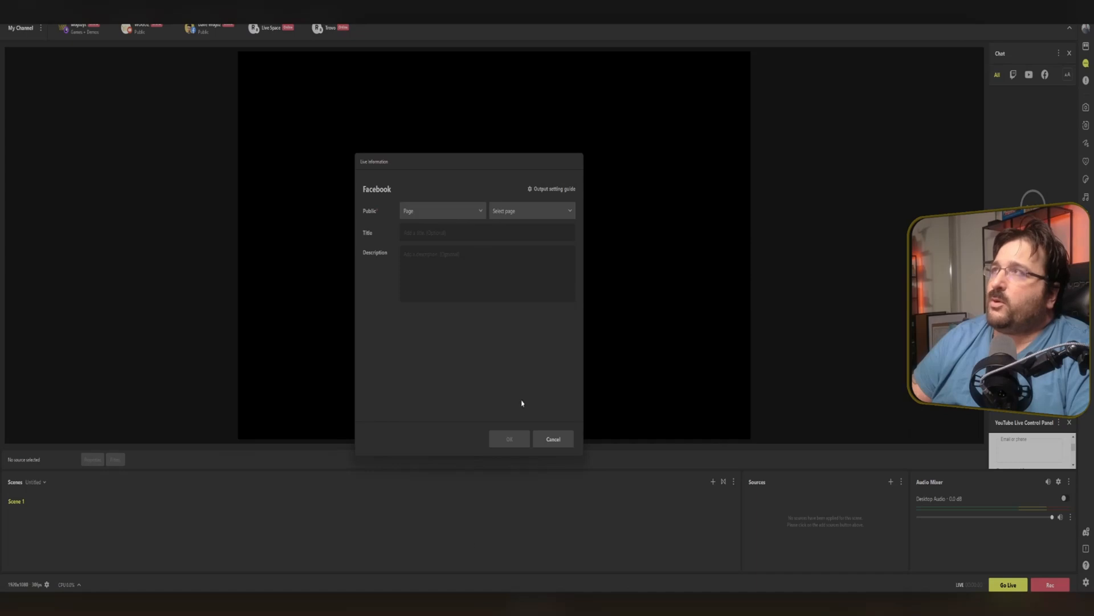
{"action": "left_click", "coordinate": [530, 217]}
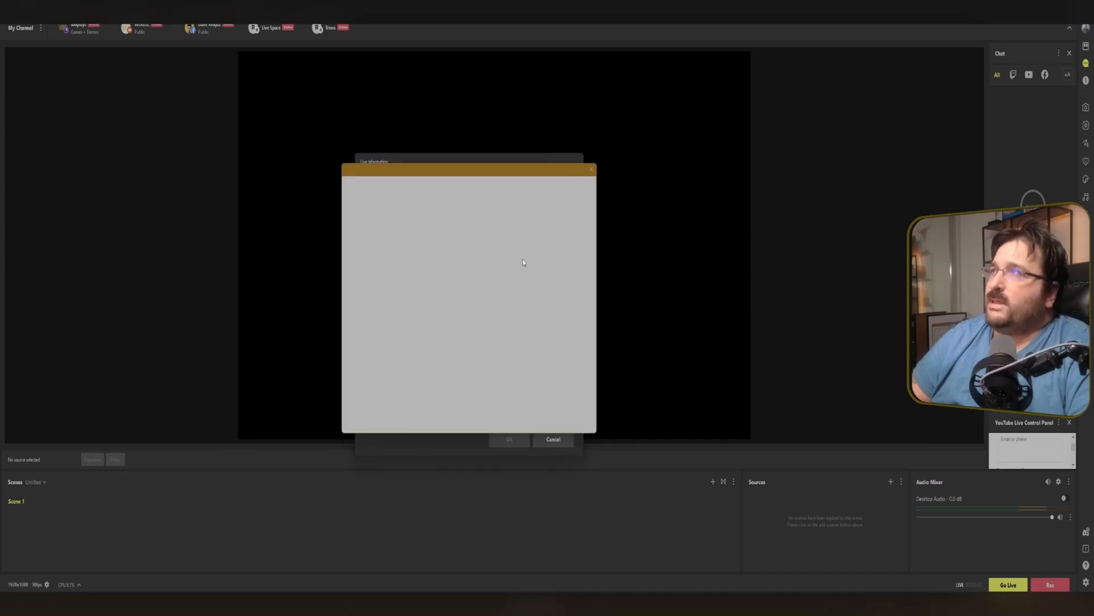
{"action": "left_click", "coordinate": [449, 334]}
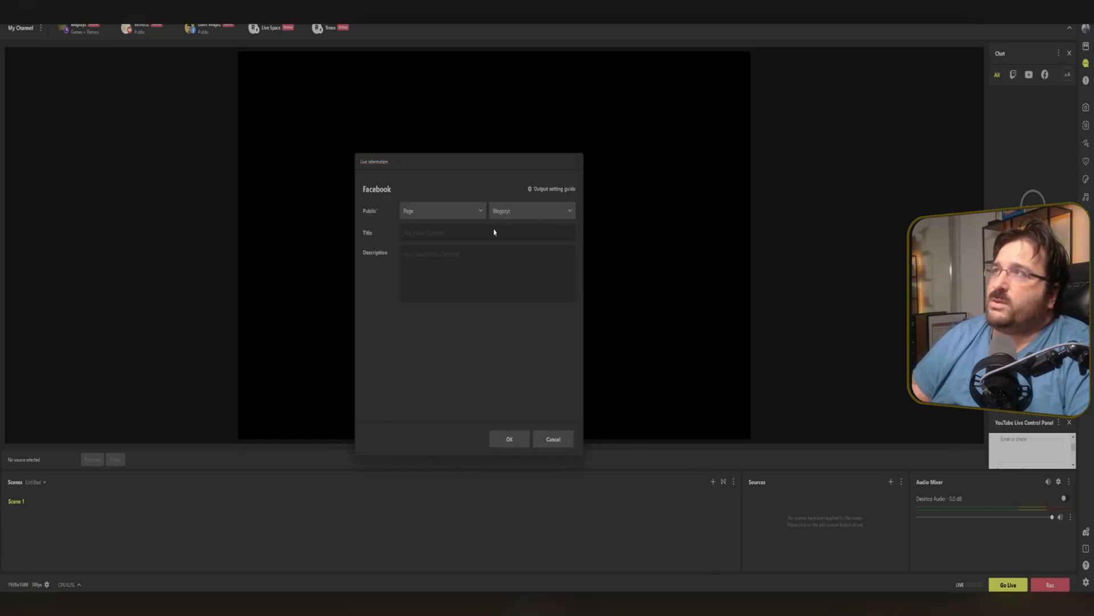
Enter the Facebook stream title We Are live and add a short description.
{"action": "left_click", "coordinate": [476, 233]}
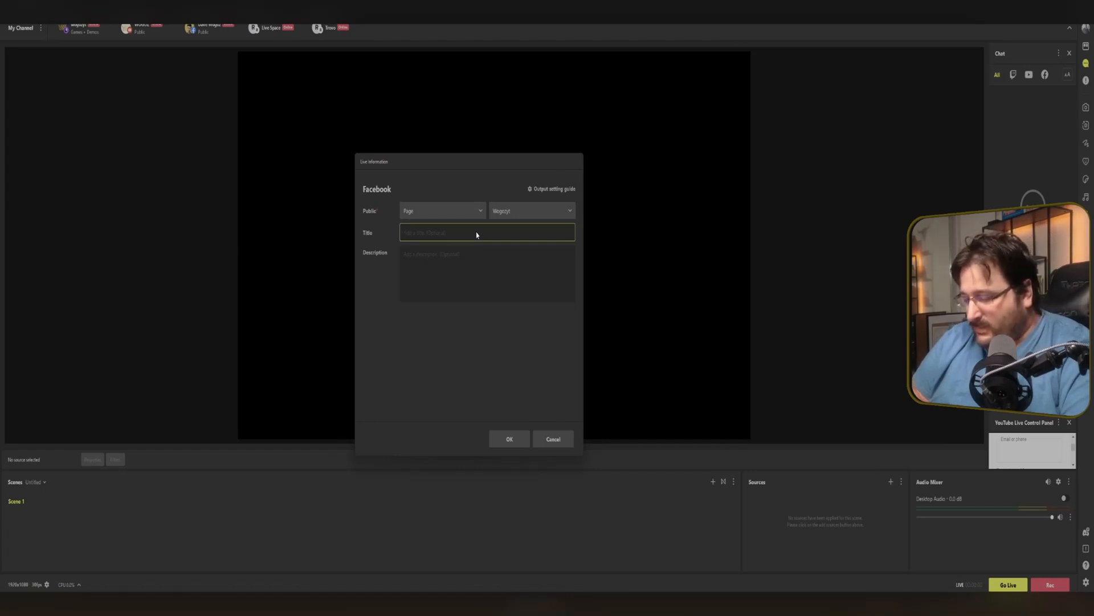
{"action": "type", "text": "We Are I"}
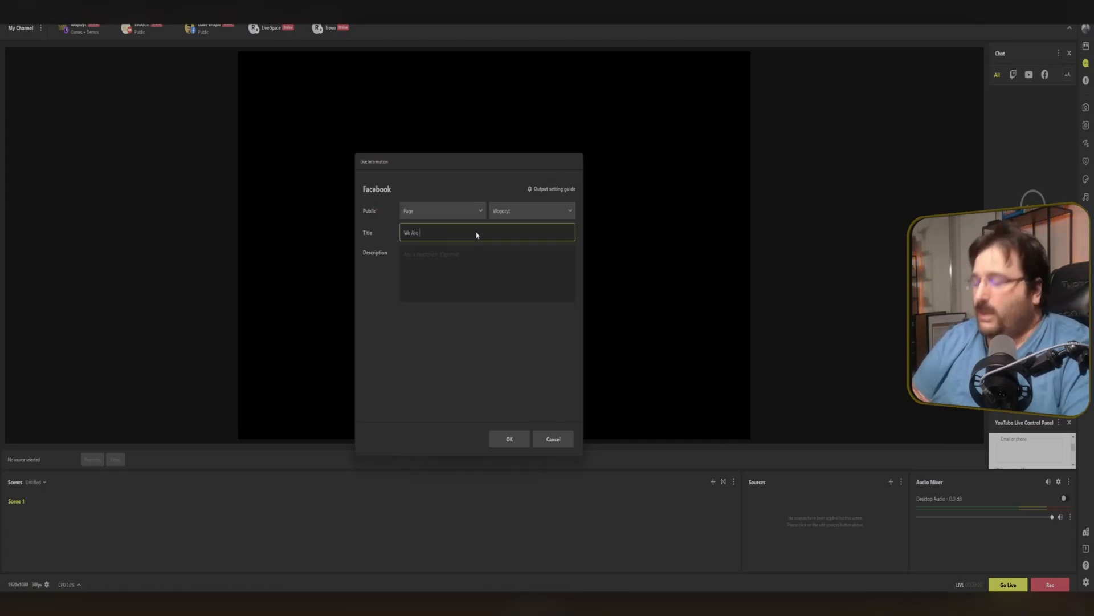
{"action": "left_click", "coordinate": [438, 267]}
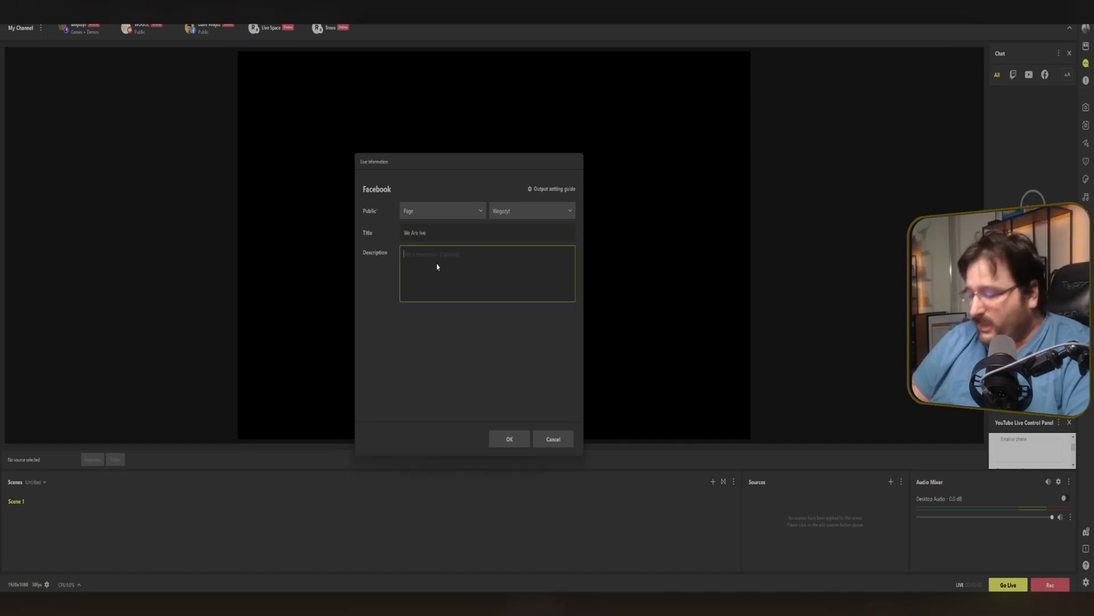
{"action": "type", "text": "Wogo"}
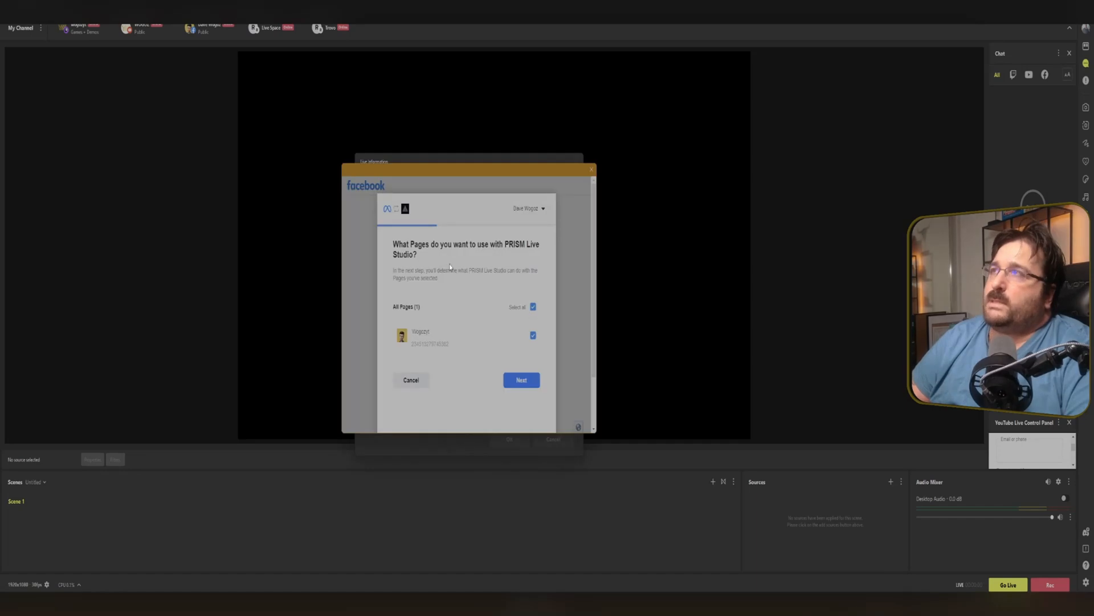
Authorize PRISM Live Studio for the Facebook page and confirm the Facebook live information.
{"action": "left_click", "coordinate": [515, 387]}
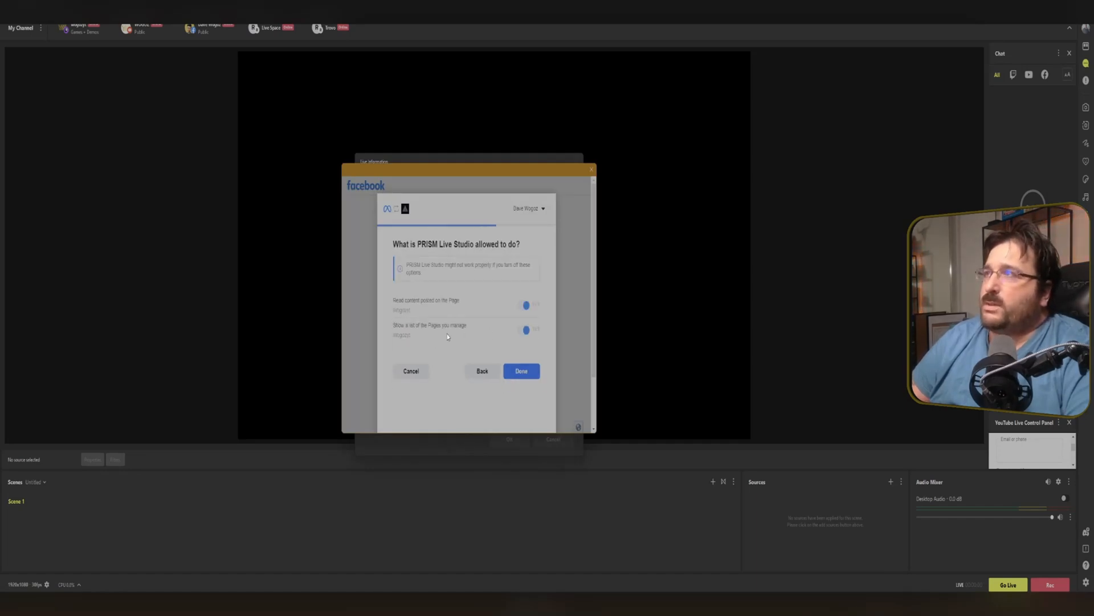
{"action": "left_click", "coordinate": [524, 376]}
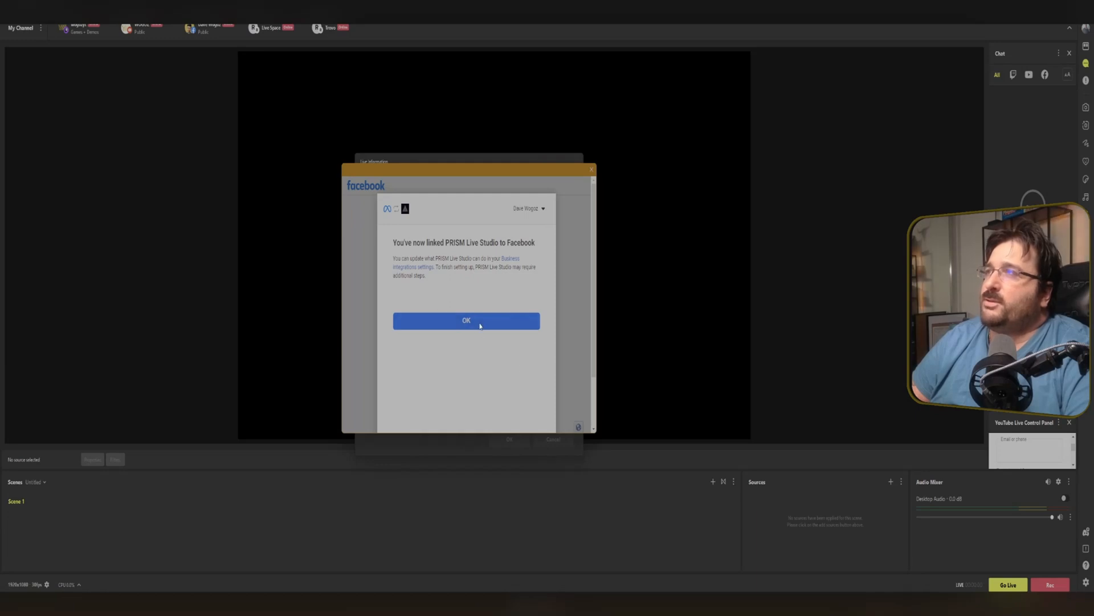
{"action": "left_click", "coordinate": [480, 326]}
{"action": "mouse_move", "coordinate": [207, 31]}
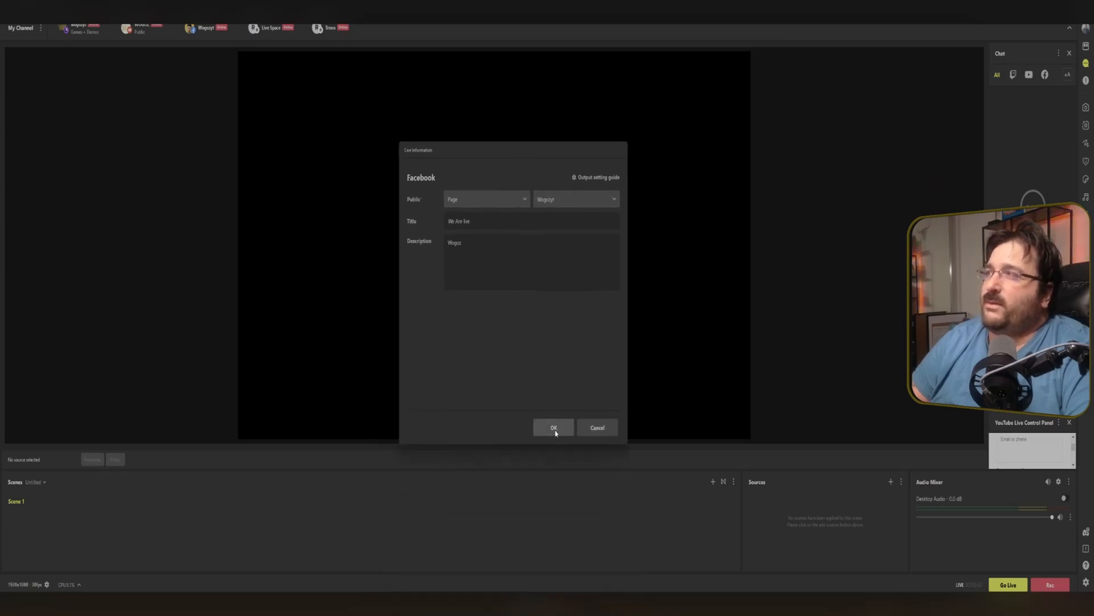
{"action": "left_click", "coordinate": [554, 430]}
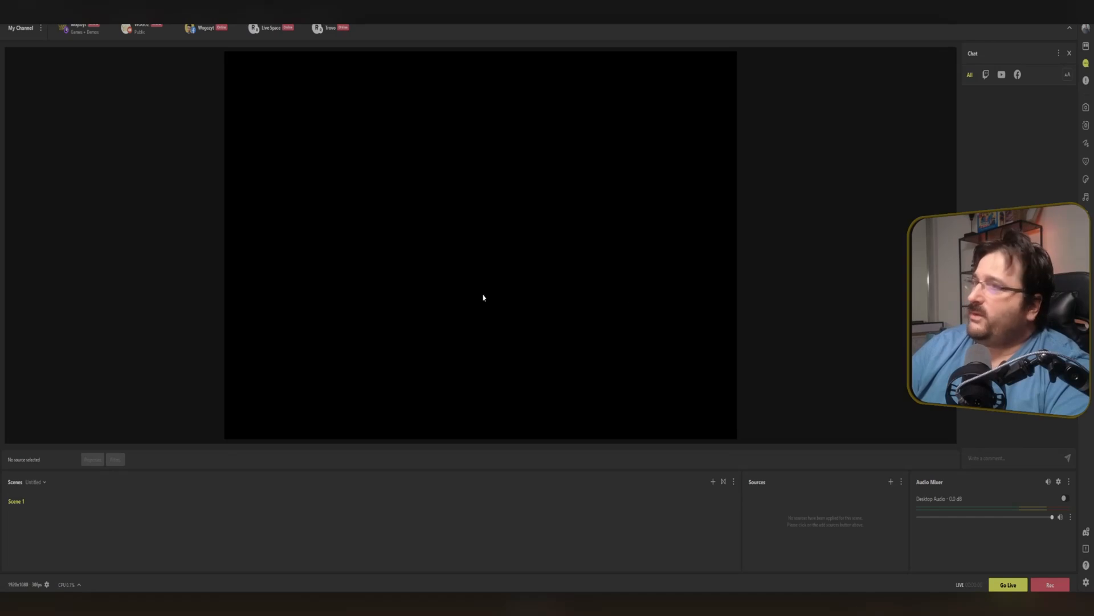
Widen the Sources panel and open the Add source list to browse the available sources.
{"action": "left_click_drag", "start_coordinate": [741, 496], "coordinate": [281, 496]}
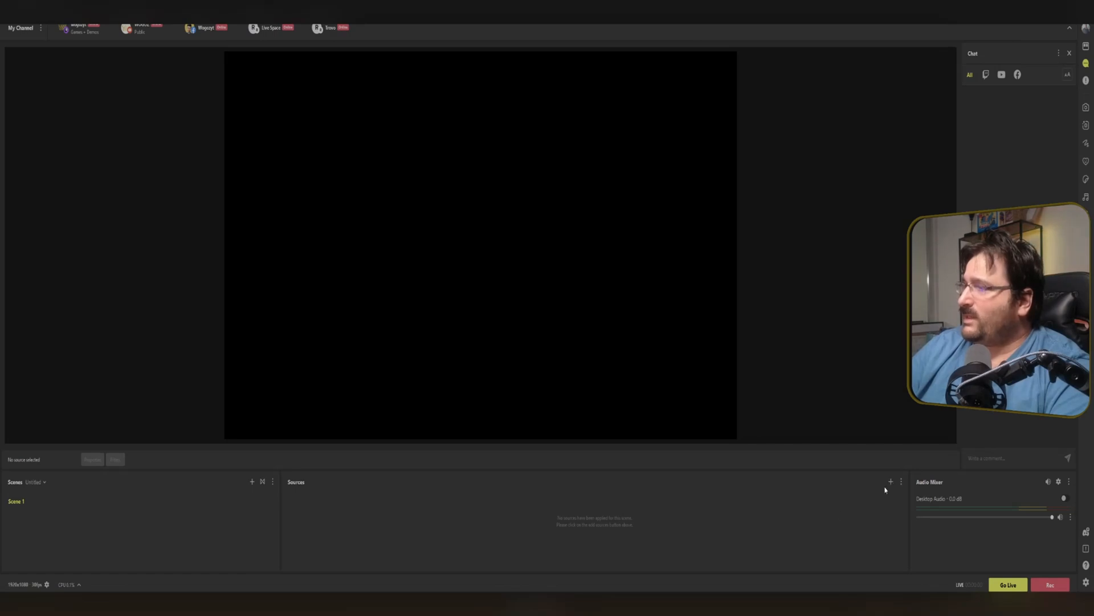
{"action": "left_click_drag", "start_coordinate": [538, 590], "coordinate": [550, 202]}
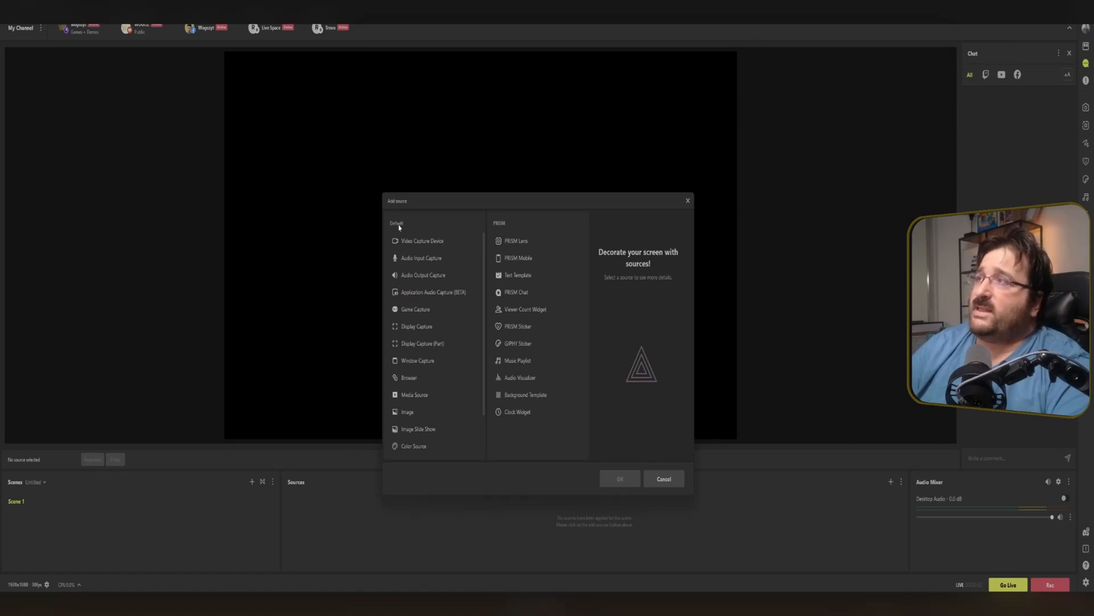
{"action": "left_click_drag", "start_coordinate": [484, 331], "coordinate": [495, 297]}
{"action": "scroll", "coordinate": [449, 367], "scroll_direction": "down", "scroll_amount": 3}
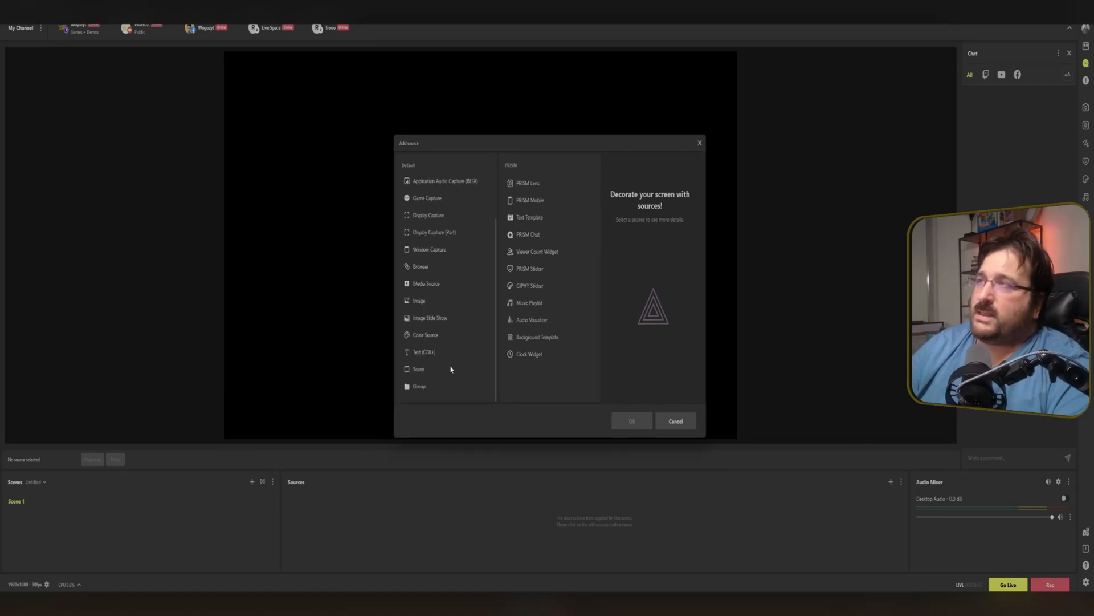
{"action": "scroll", "coordinate": [451, 369], "scroll_direction": "up", "scroll_amount": 2}
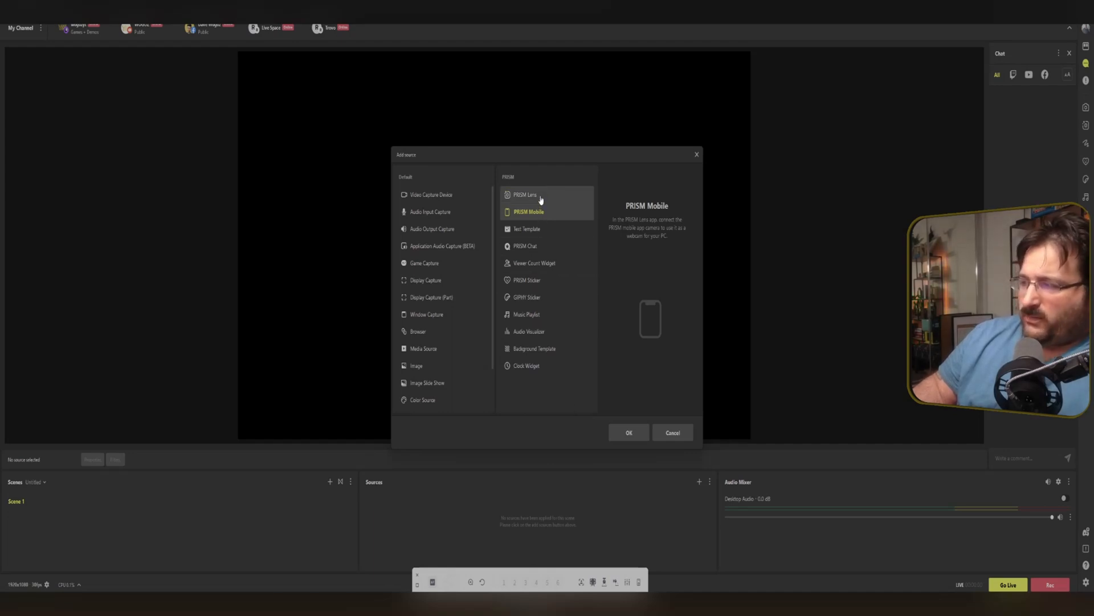
Add a new Text Template source named Text Template to the scene.
{"action": "left_click", "coordinate": [548, 234]}
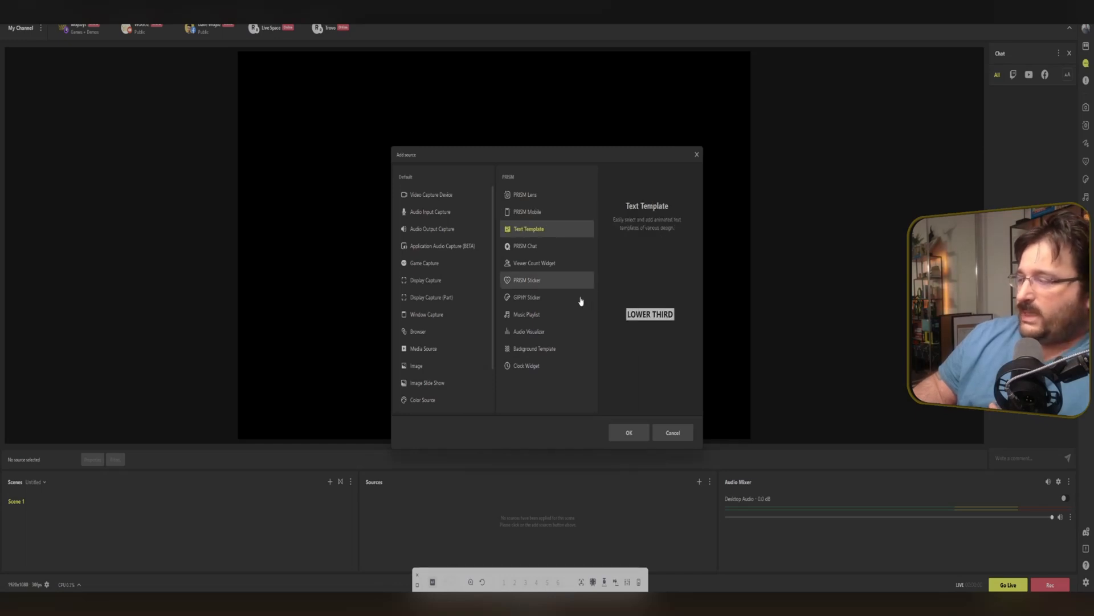
{"action": "left_click", "coordinate": [632, 437]}
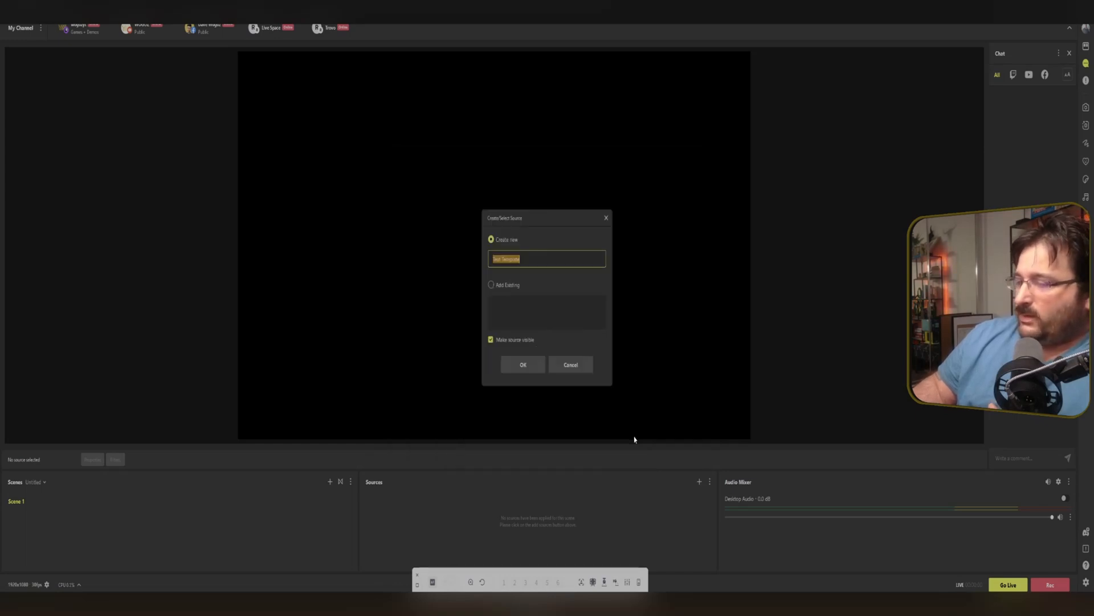
{"action": "left_click", "coordinate": [528, 369]}
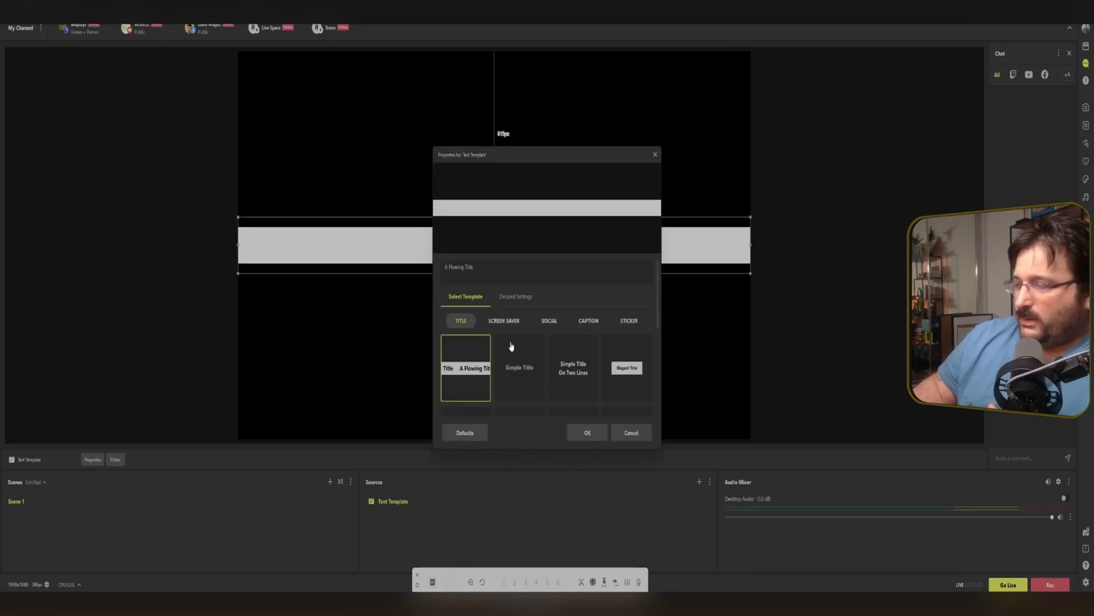
Browse the text templates and apply the first Screen Saver template to the Text Template source.
{"action": "scroll", "coordinate": [530, 371], "scroll_direction": "down", "scroll_amount": 3}
{"action": "left_click", "coordinate": [615, 361]}
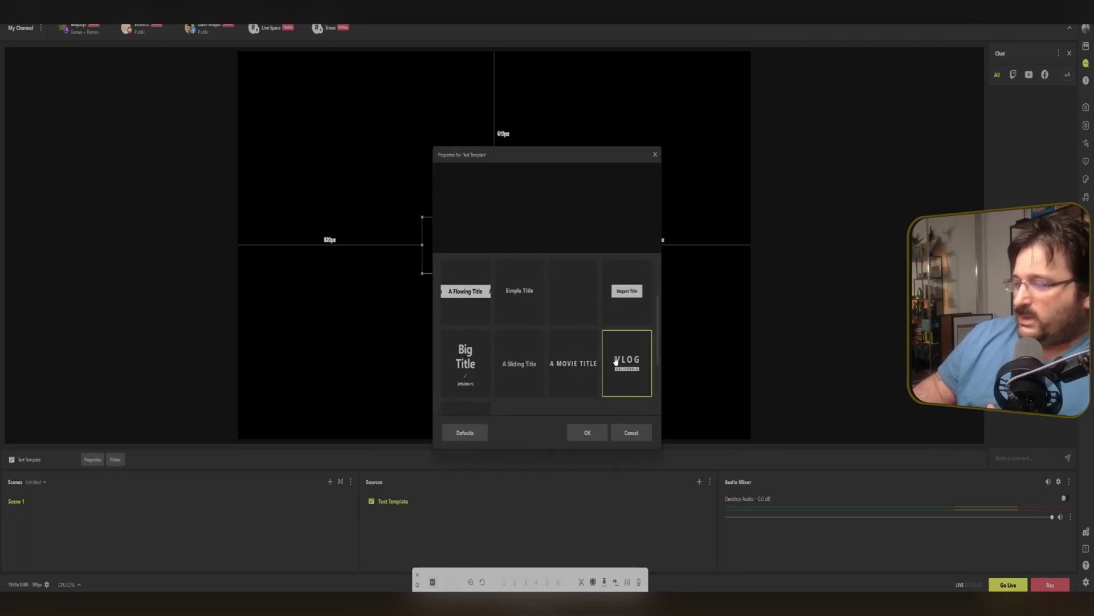
{"action": "left_click_drag", "start_coordinate": [541, 155], "coordinate": [886, 108]}
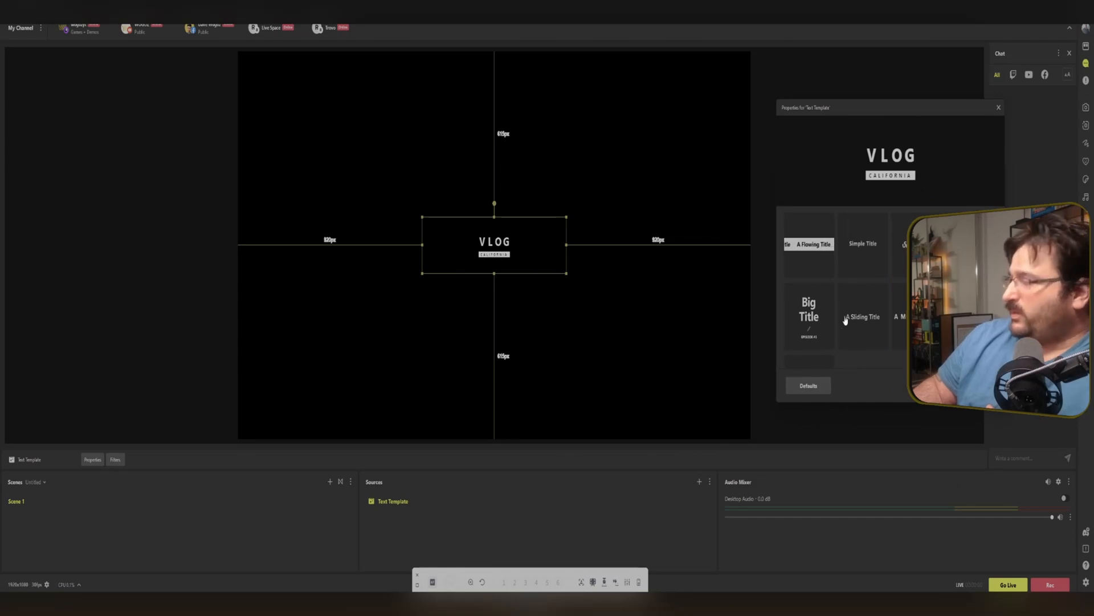
{"action": "scroll", "coordinate": [843, 316], "scroll_direction": "down", "scroll_amount": 2}
{"action": "left_click", "coordinate": [818, 313]}
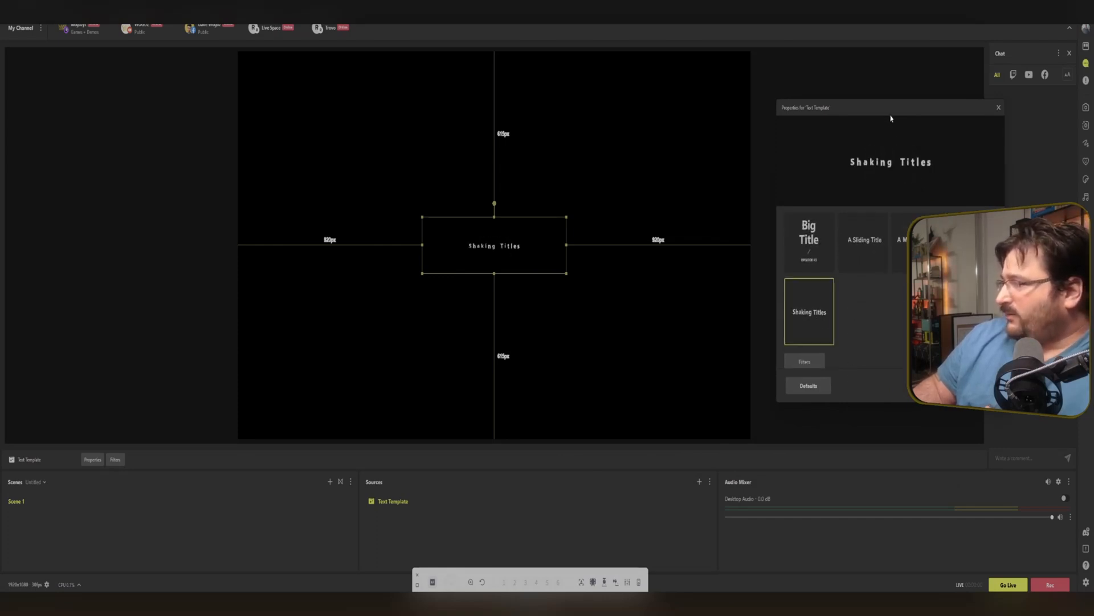
{"action": "left_click_drag", "start_coordinate": [891, 118], "coordinate": [134, 92]}
{"action": "scroll", "coordinate": [124, 297], "scroll_direction": "up", "scroll_amount": 3}
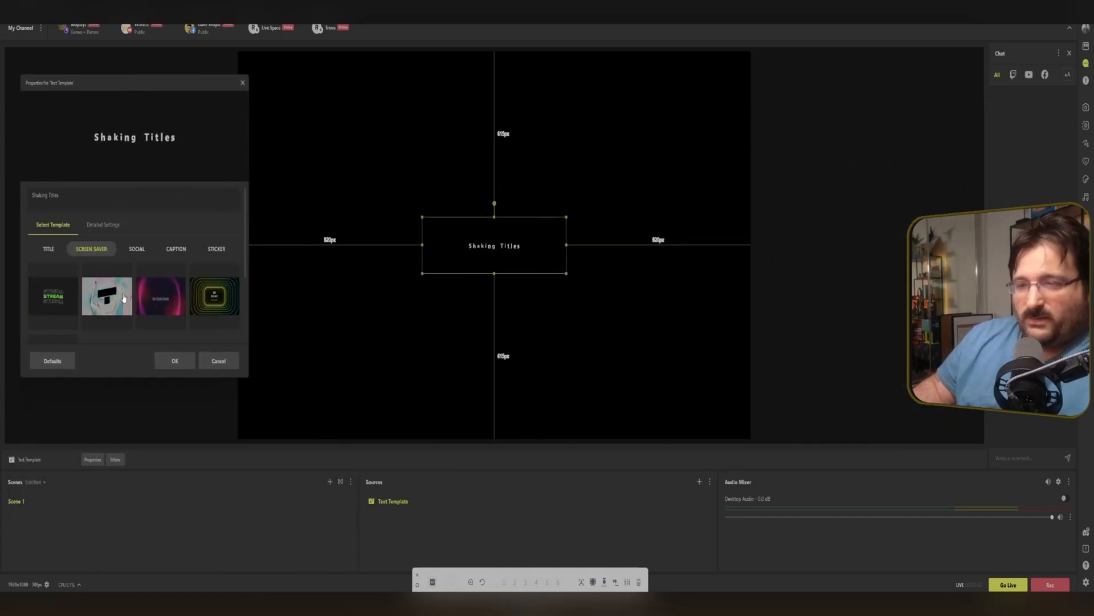
{"action": "left_click", "coordinate": [54, 296]}
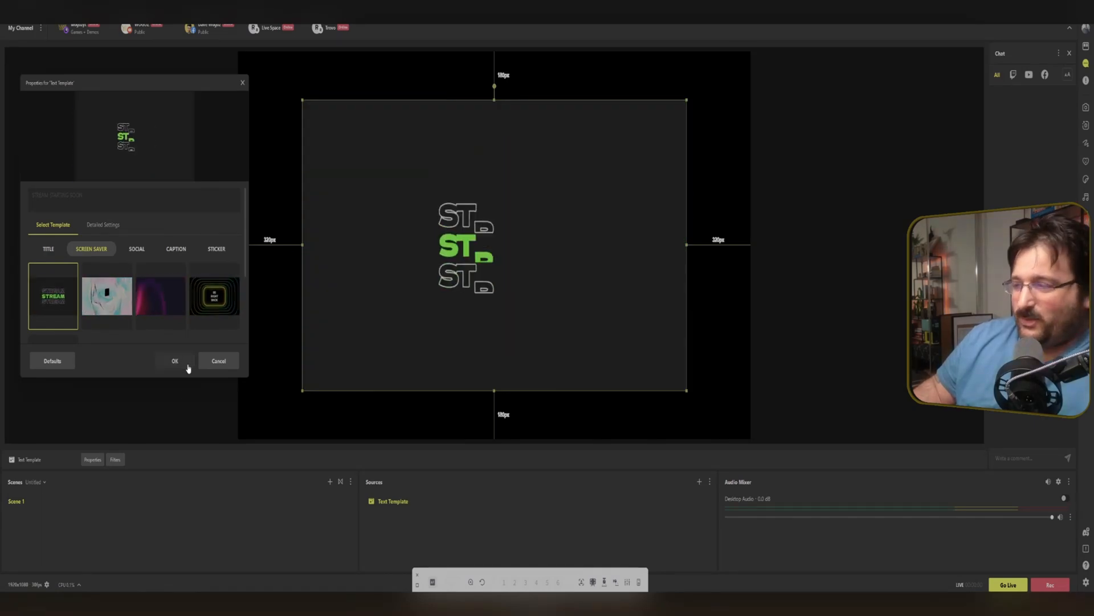
{"action": "left_click", "coordinate": [187, 366]}
Fit the Text Template source to the screen using its Transform options.
{"action": "right_click", "coordinate": [531, 370]}
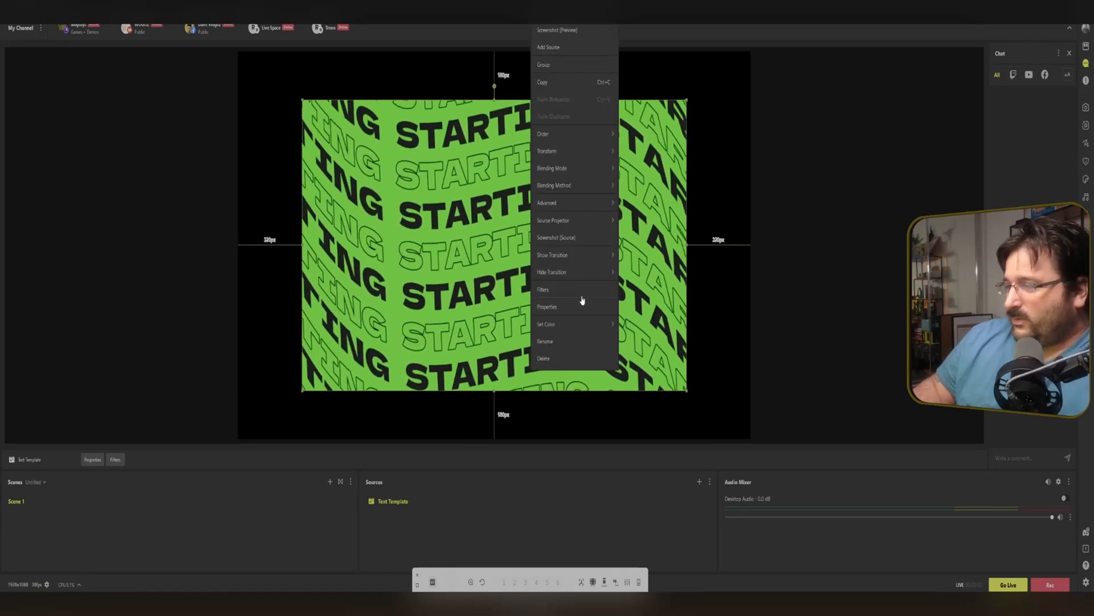
{"action": "mouse_move", "coordinate": [607, 152]}
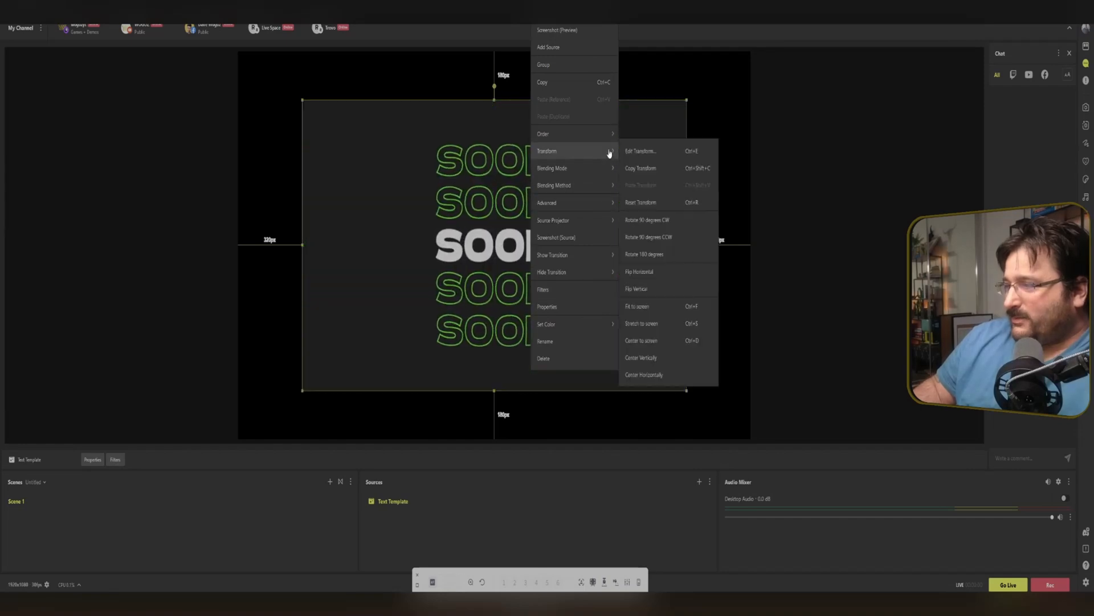
{"action": "left_click", "coordinate": [656, 314]}
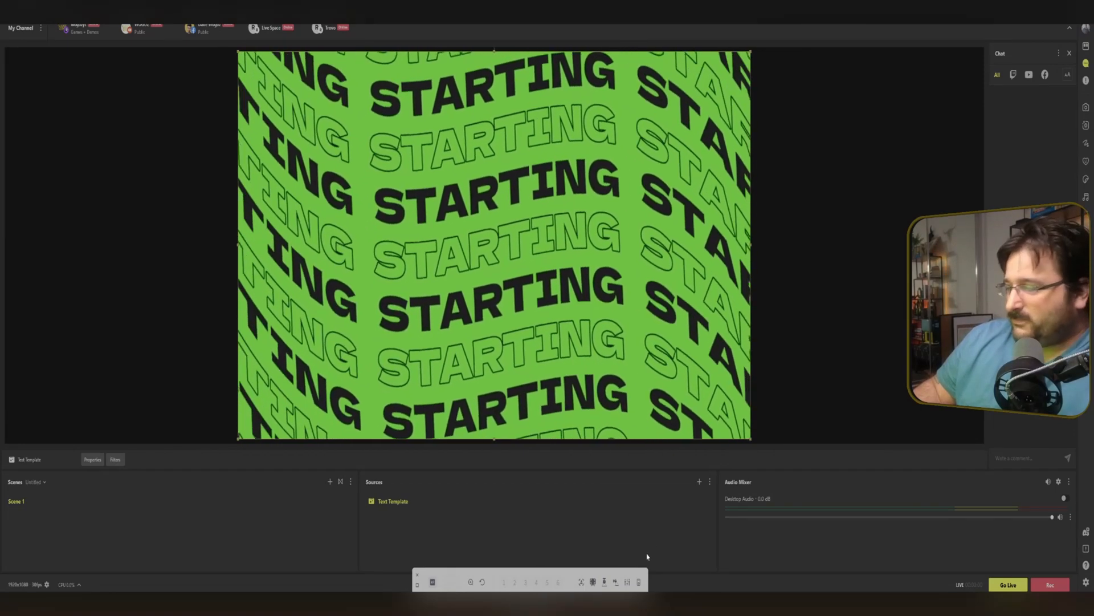
{"action": "left_click", "coordinate": [705, 501]}
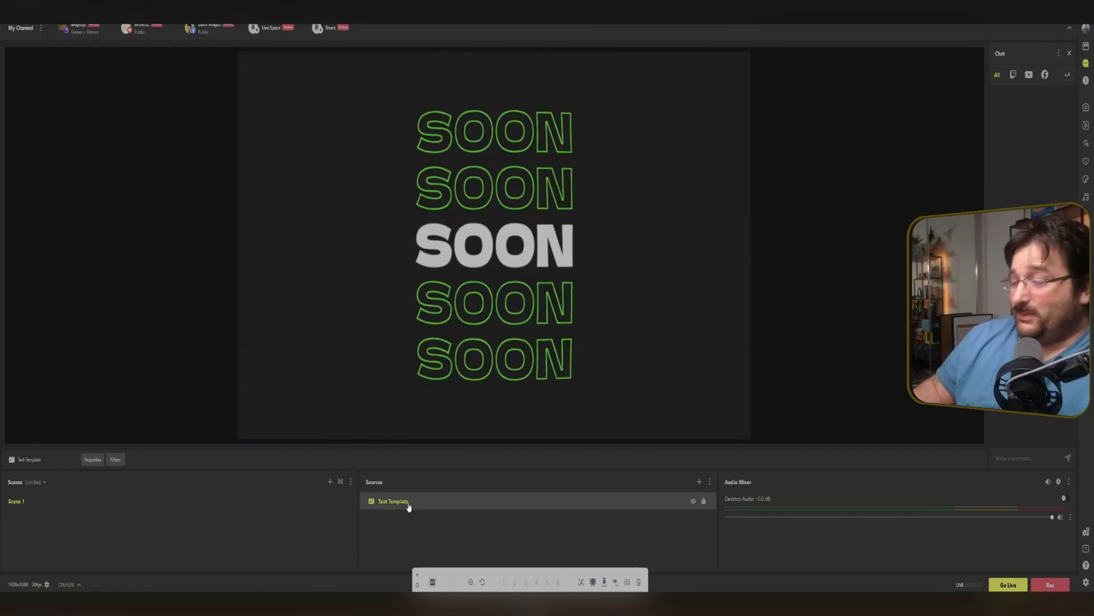
Open the Text Template properties and preview the other Screen Saver templates, including Thanks for Watching and Be Right Back.
{"action": "double_click", "coordinate": [407, 502]}
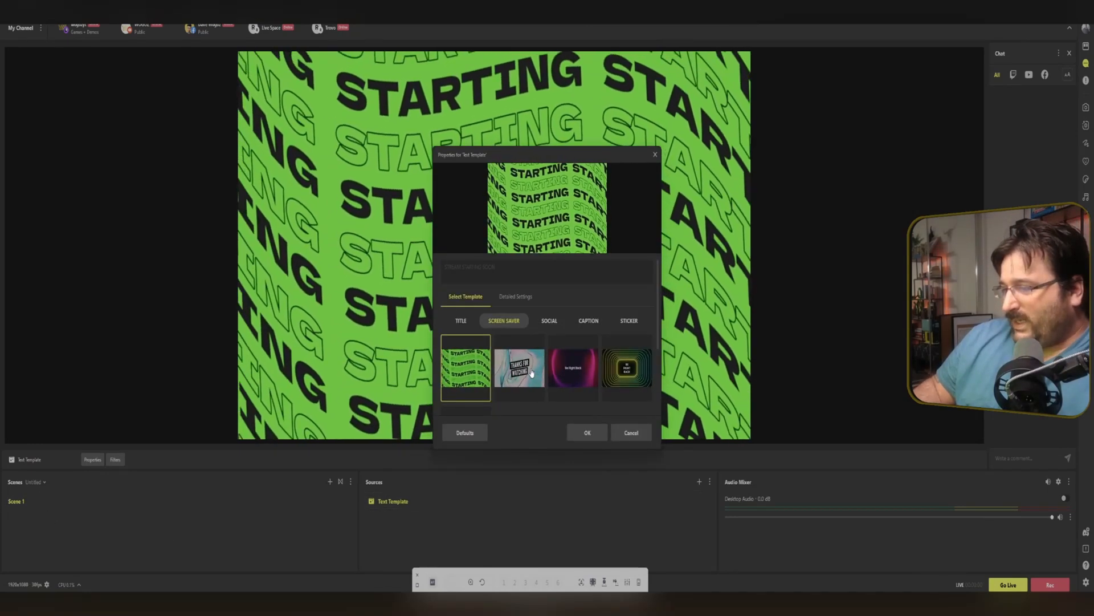
{"action": "left_click", "coordinate": [520, 368]}
{"action": "left_click_drag", "start_coordinate": [550, 158], "coordinate": [127, 107]}
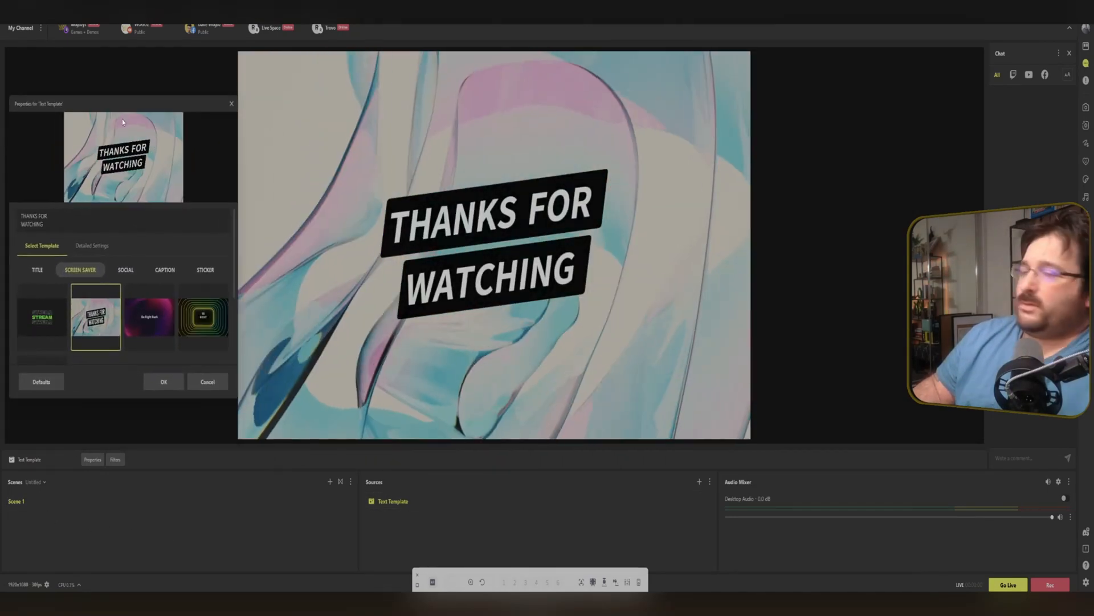
{"action": "left_click", "coordinate": [148, 336]}
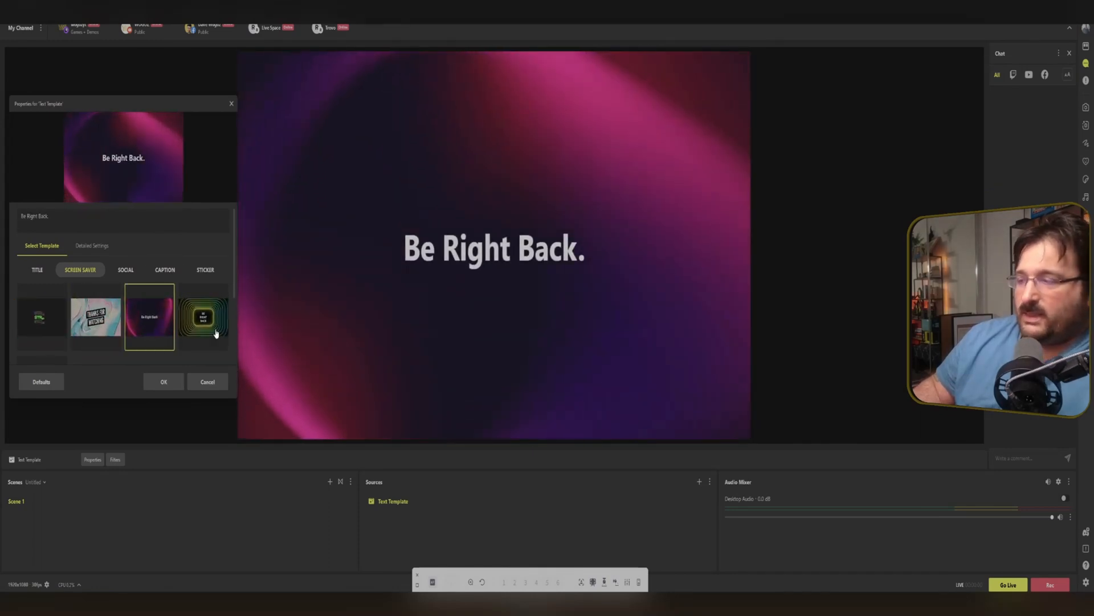
{"action": "left_click", "coordinate": [216, 334]}
{"action": "scroll", "coordinate": [99, 340], "scroll_direction": "down", "scroll_amount": 3}
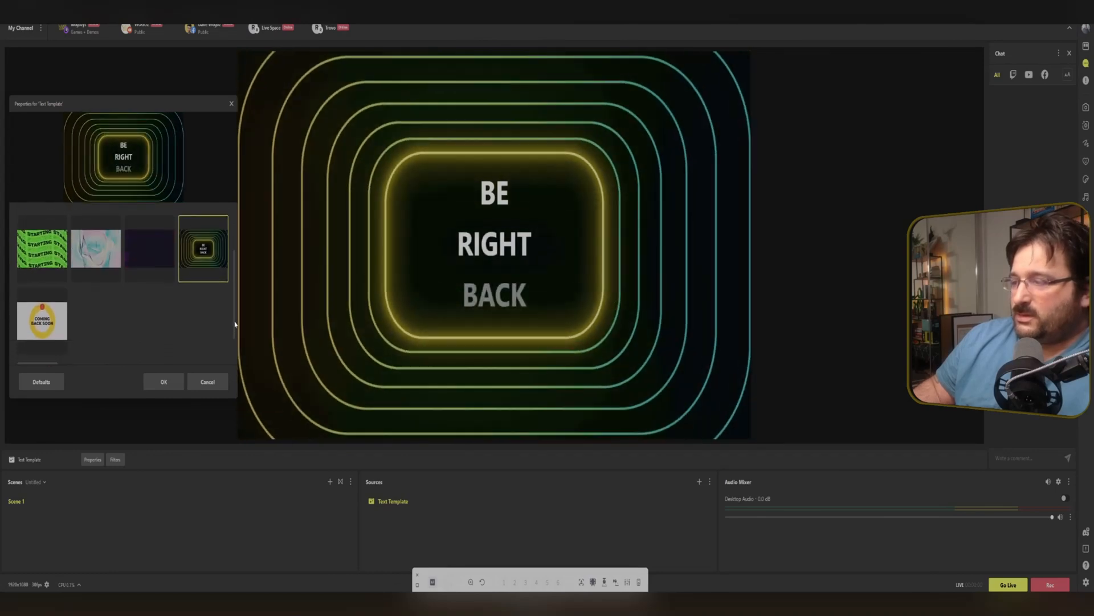
{"action": "left_click", "coordinate": [60, 311]}
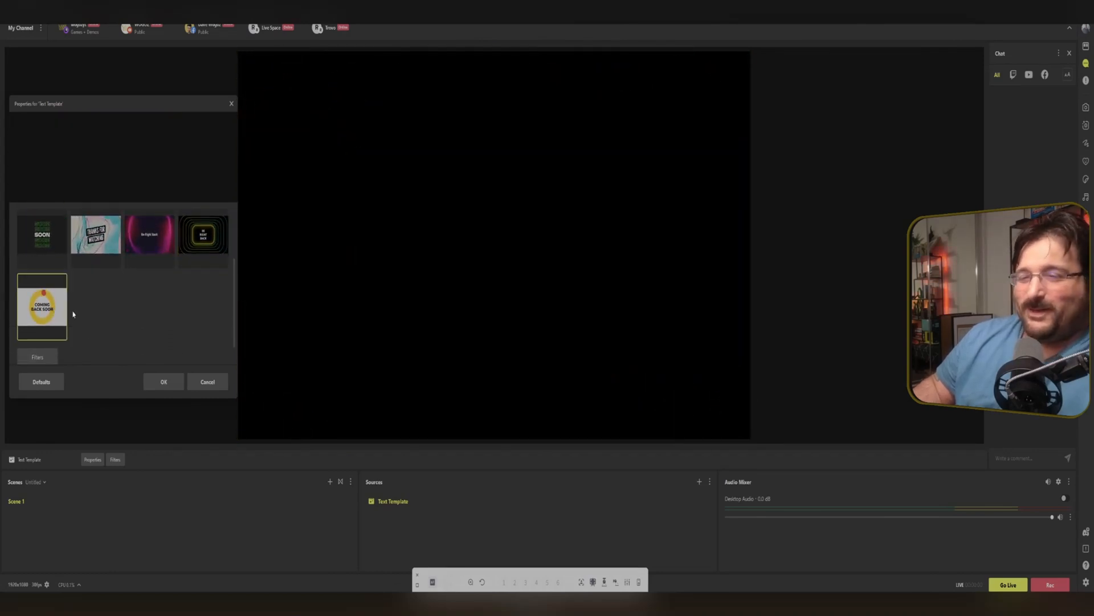
{"action": "scroll", "coordinate": [74, 342], "scroll_direction": "up", "scroll_amount": 3}
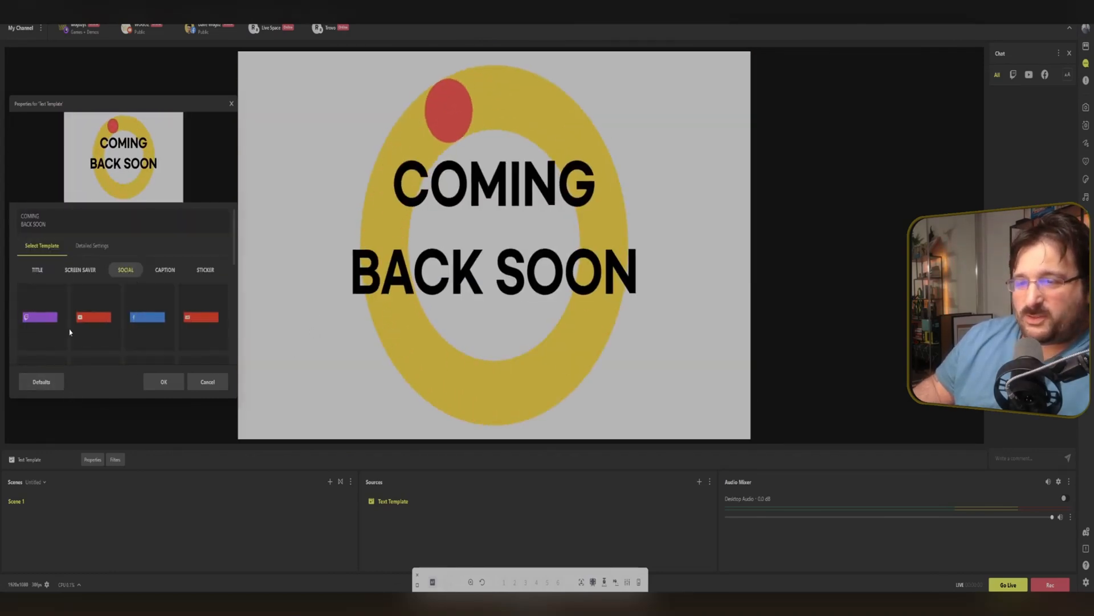
Enter WOGOZYT as the template text and try the various Social templates with platform icons.
{"action": "left_click", "coordinate": [41, 317]}
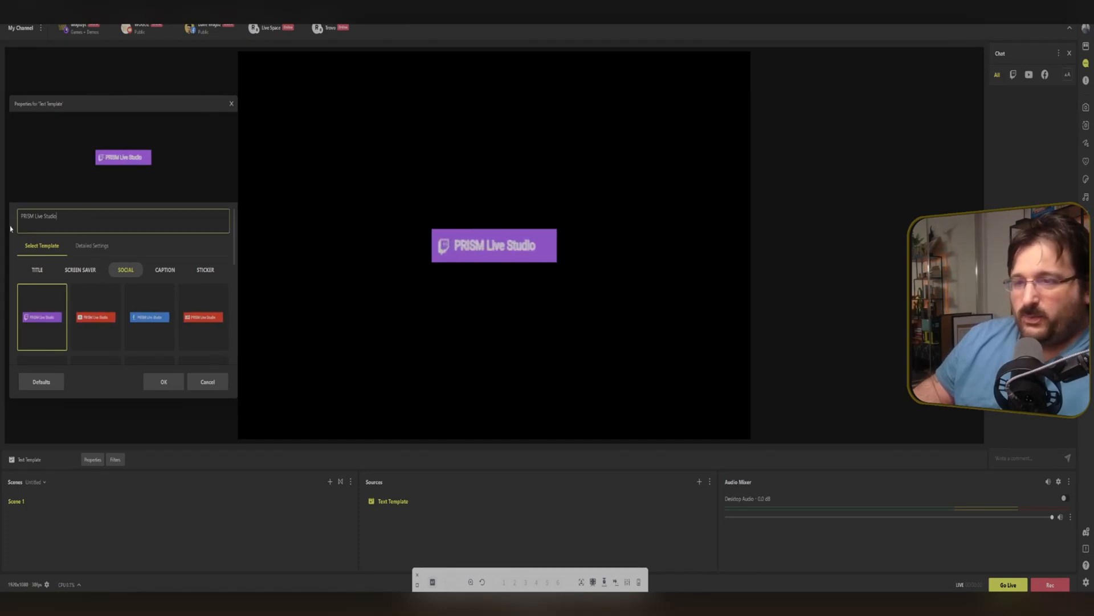
{"action": "left_click_drag", "start_coordinate": [58, 217], "coordinate": [24, 215]}
{"action": "type", "text": "WOGOZYT"}
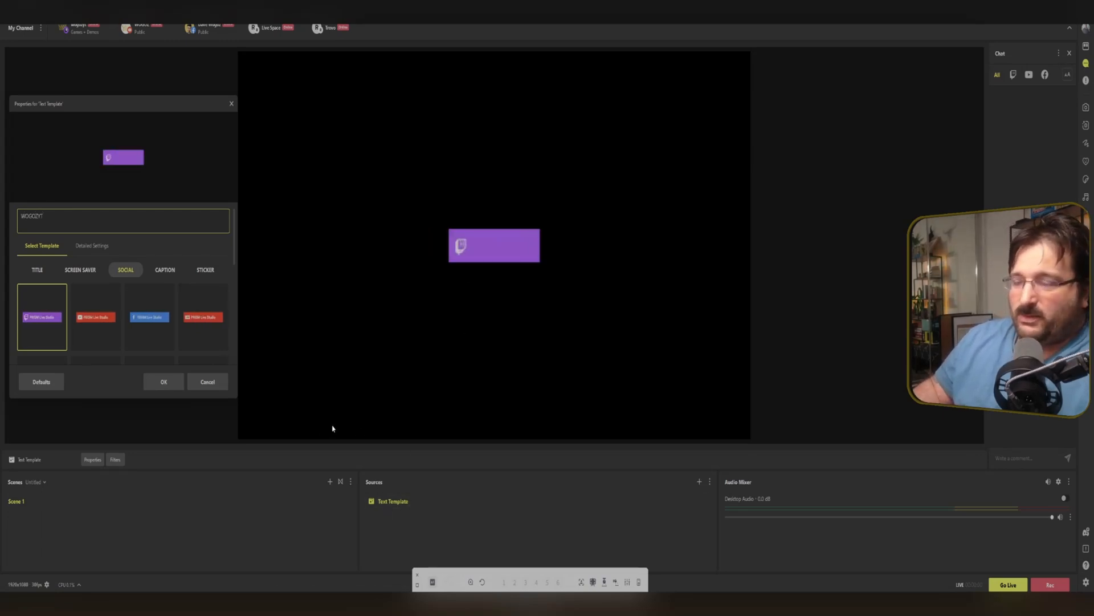
{"action": "left_click", "coordinate": [95, 315]}
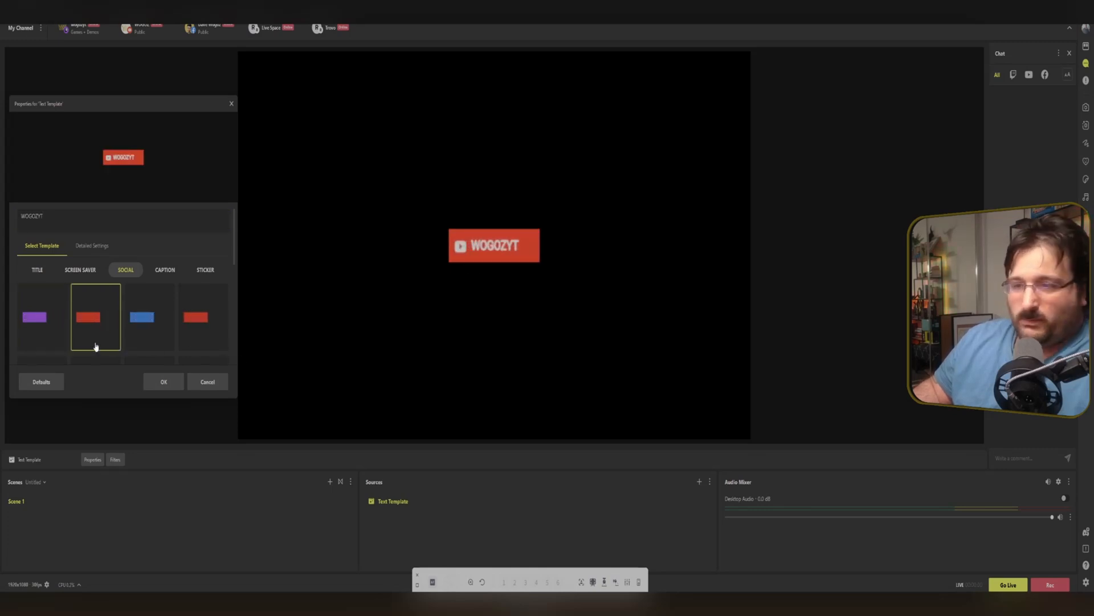
{"action": "scroll", "coordinate": [131, 313], "scroll_direction": "down", "scroll_amount": 2}
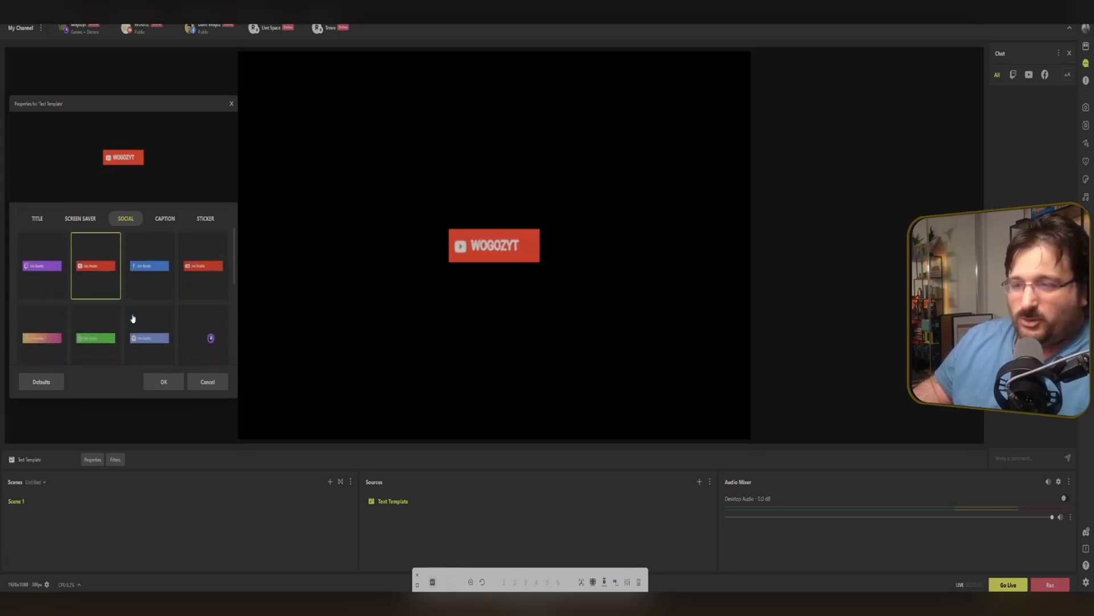
{"action": "left_click", "coordinate": [39, 339]}
{"action": "scroll", "coordinate": [107, 323], "scroll_direction": "down", "scroll_amount": 3}
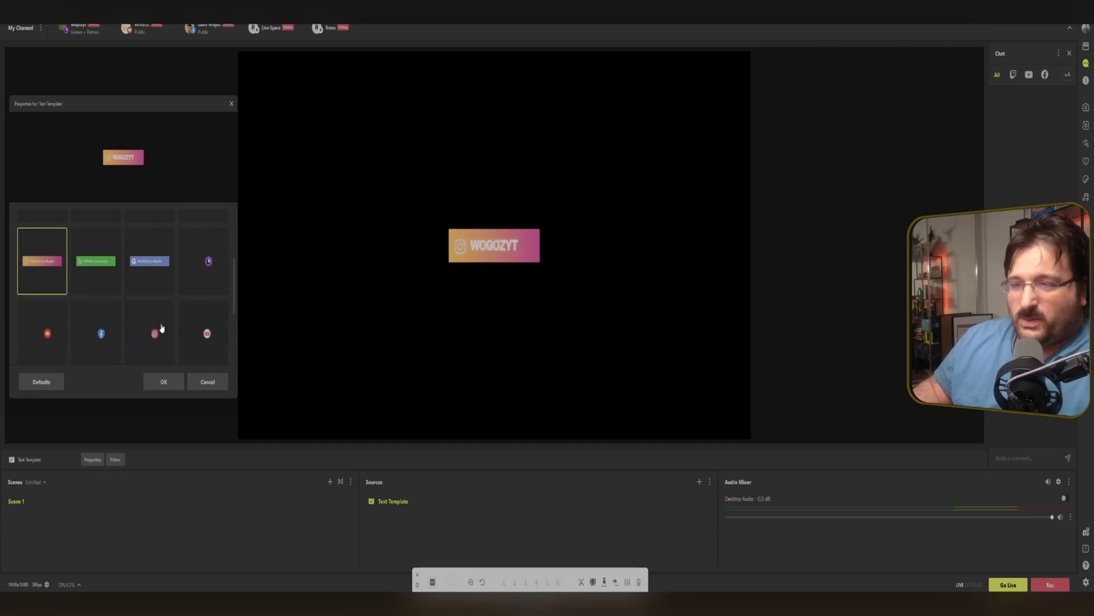
{"action": "left_click", "coordinate": [96, 334]}
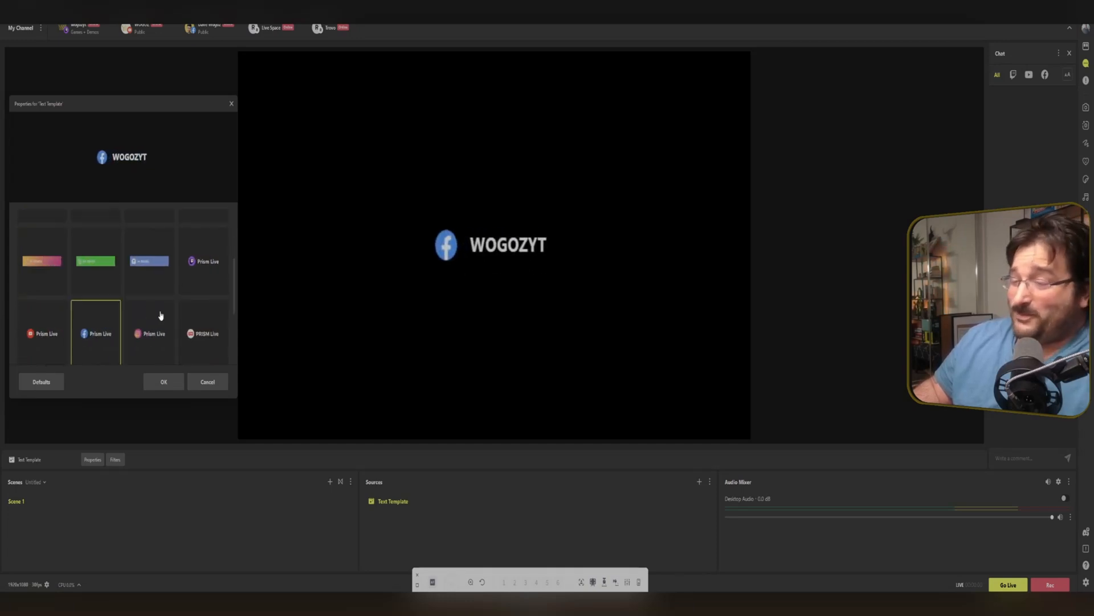
{"action": "left_click", "coordinate": [206, 272]}
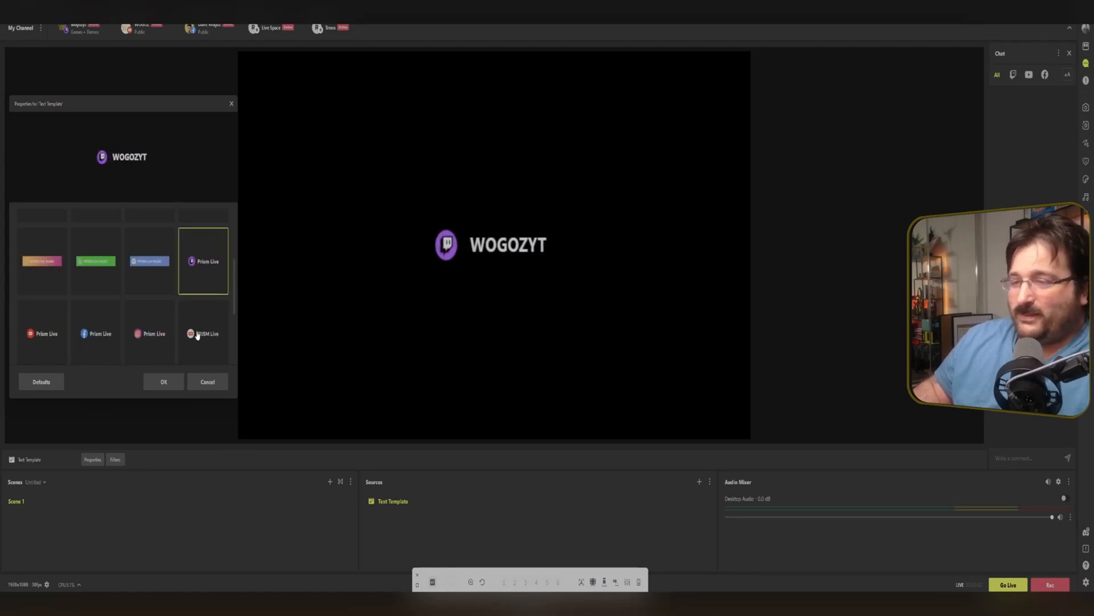
{"action": "scroll", "coordinate": [217, 333], "scroll_direction": "down", "scroll_amount": 1}
{"action": "left_click", "coordinate": [96, 328]}
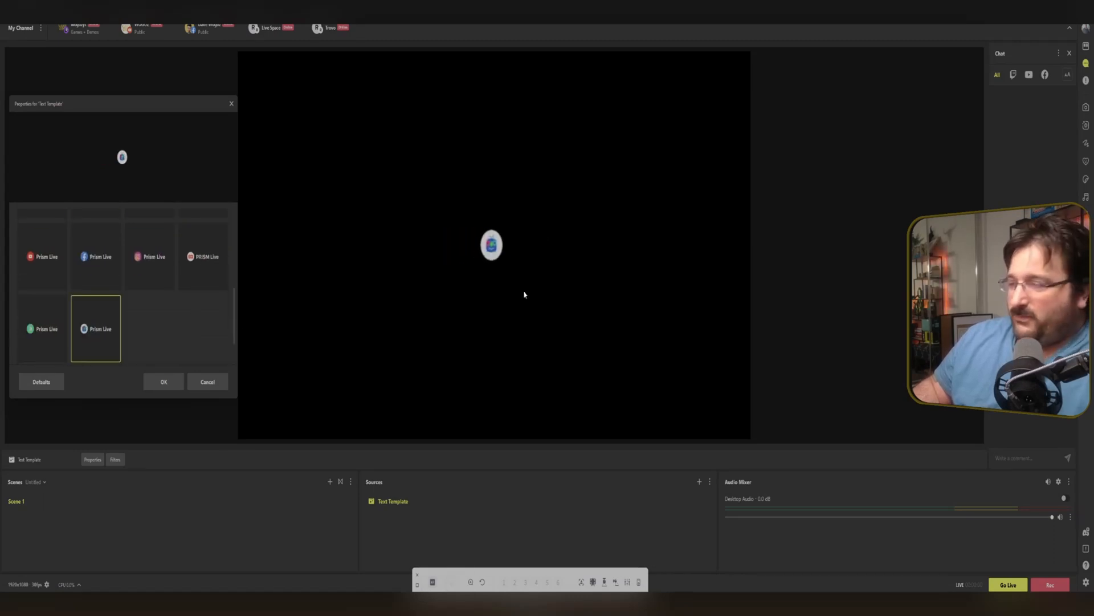
{"action": "left_click", "coordinate": [43, 310]}
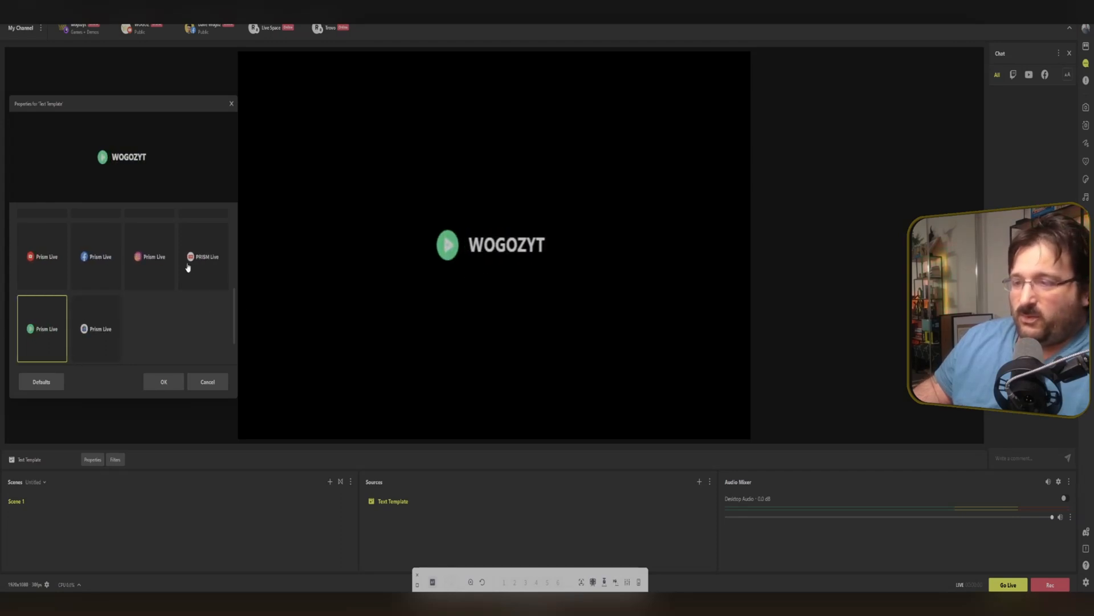
{"action": "left_click", "coordinate": [193, 266]}
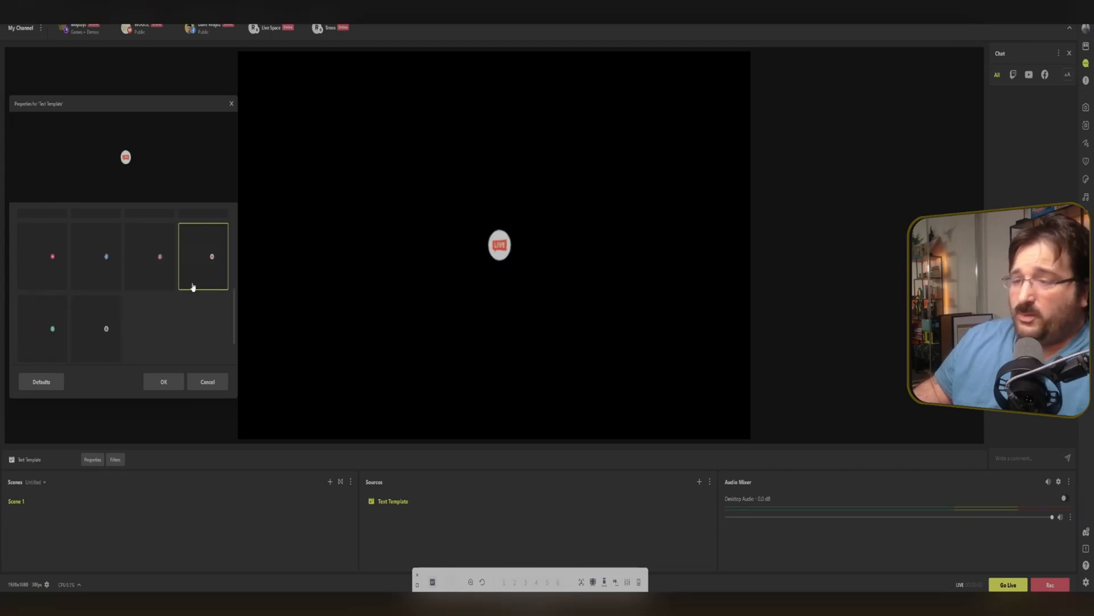
{"action": "scroll", "coordinate": [194, 285], "scroll_direction": "up", "scroll_amount": 3}
Preview the Caption and Sticker templates, then cancel the Text Template properties.
{"action": "left_click", "coordinate": [164, 271]}
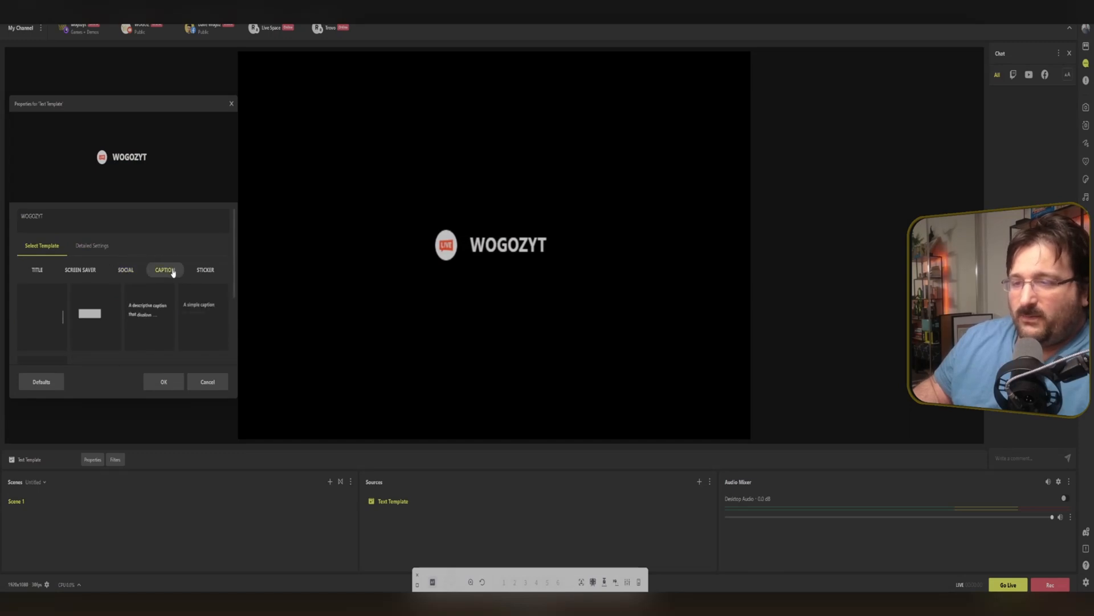
{"action": "left_click", "coordinate": [145, 320]}
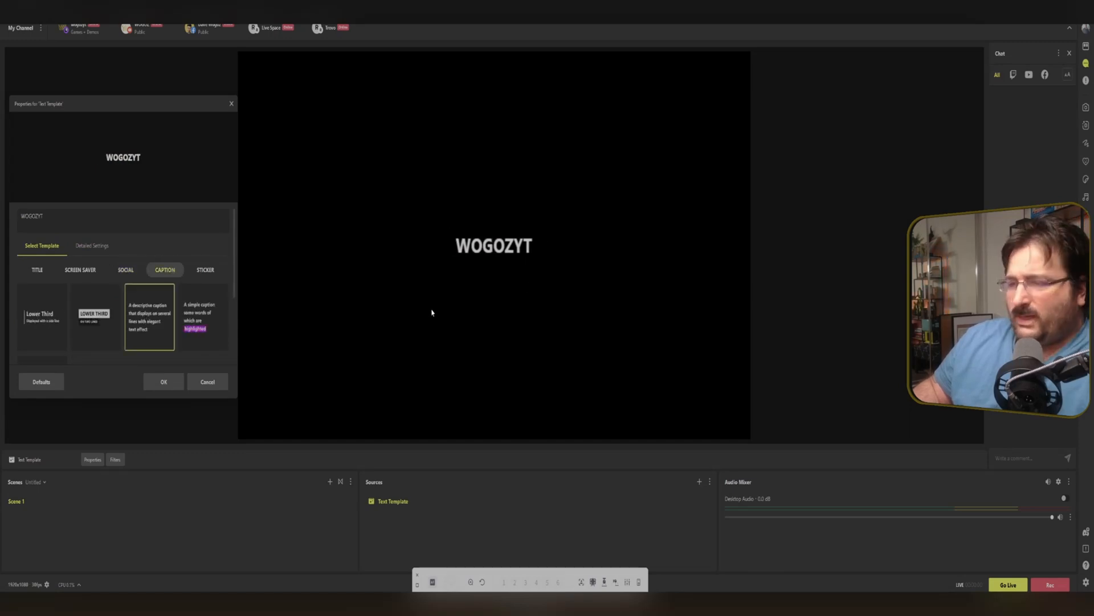
{"action": "left_click", "coordinate": [188, 327]}
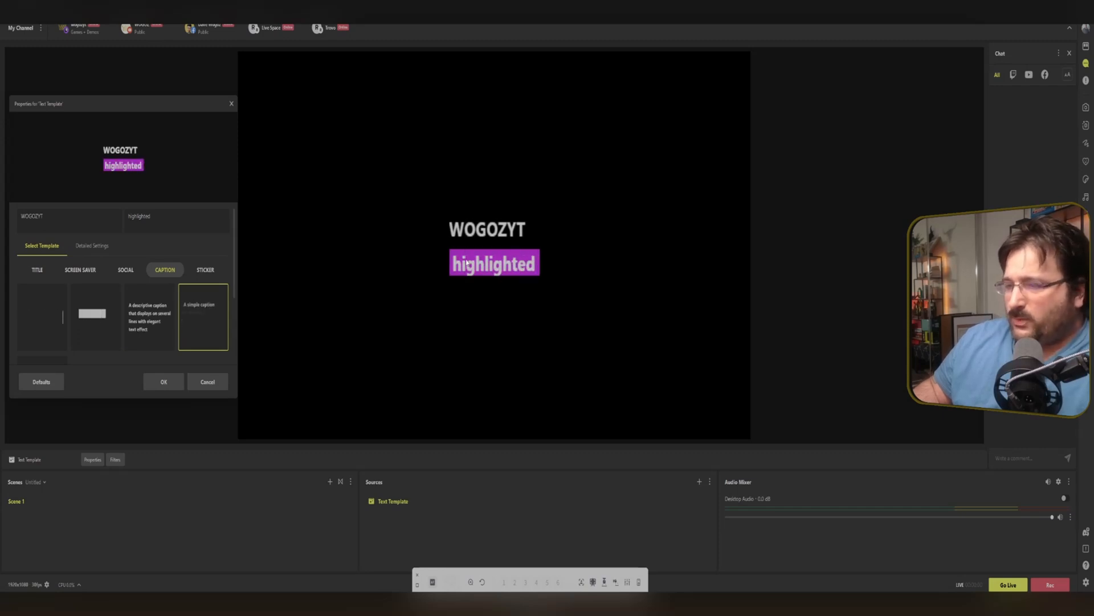
{"action": "scroll", "coordinate": [85, 308], "scroll_direction": "down", "scroll_amount": 3}
{"action": "left_click", "coordinate": [44, 320]}
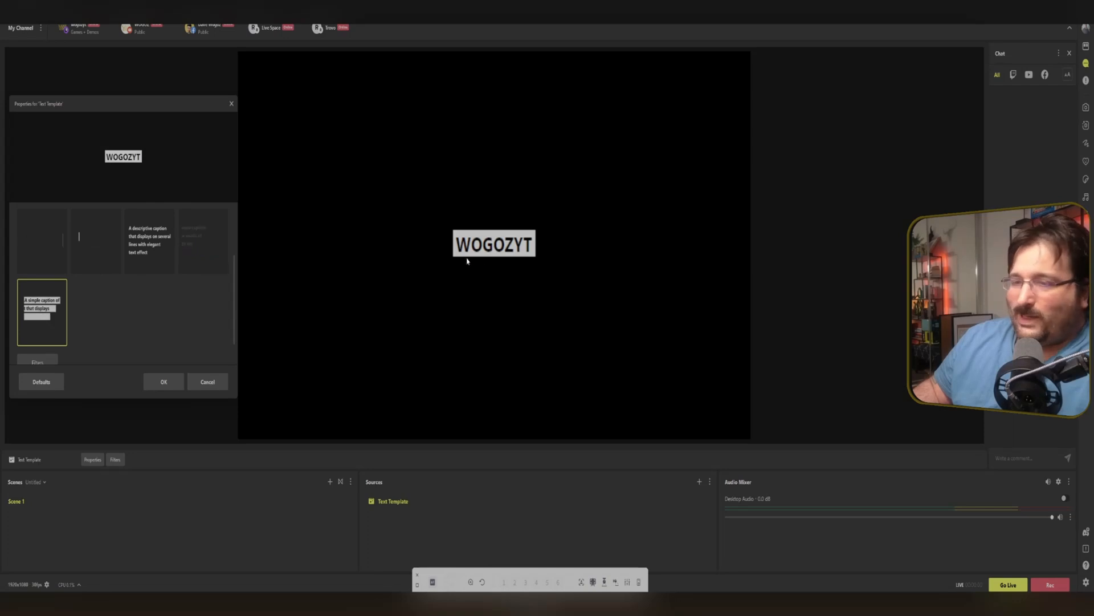
{"action": "scroll", "coordinate": [216, 274], "scroll_direction": "up", "scroll_amount": 3}
{"action": "left_click", "coordinate": [206, 271]}
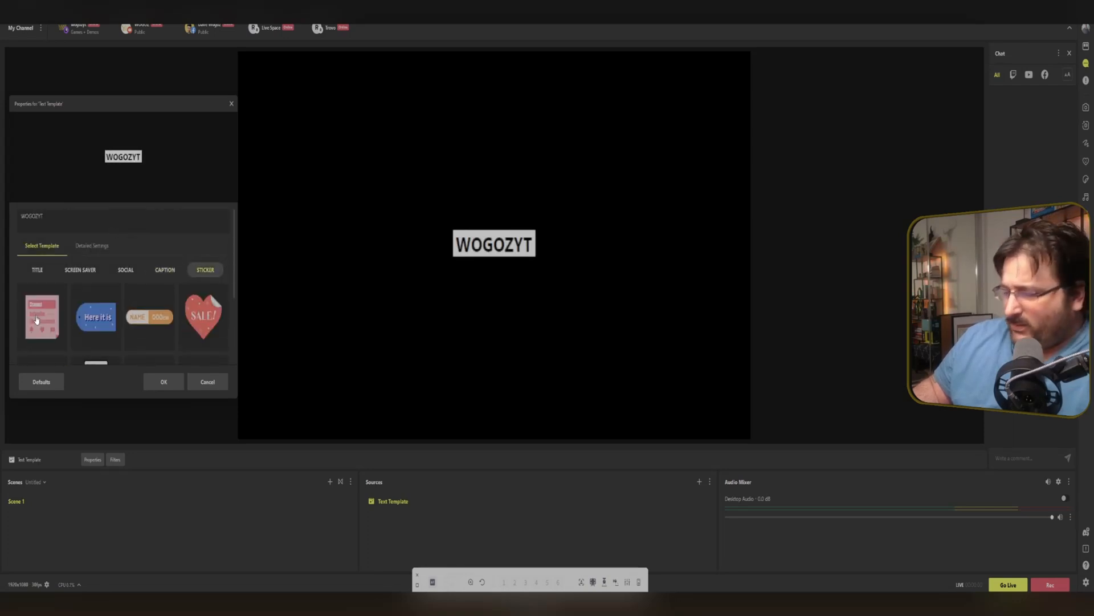
{"action": "left_click", "coordinate": [208, 382]}
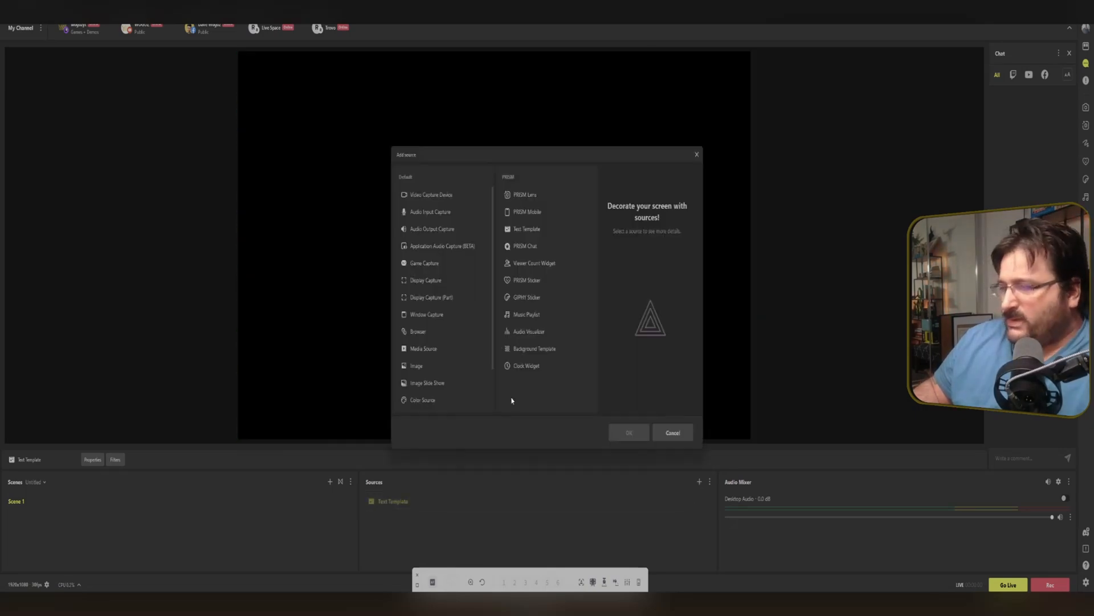
Add a PRISM Chat source to the scene.
{"action": "left_click", "coordinate": [526, 247]}
{"action": "left_click", "coordinate": [628, 433]}
{"action": "left_click", "coordinate": [519, 366]}
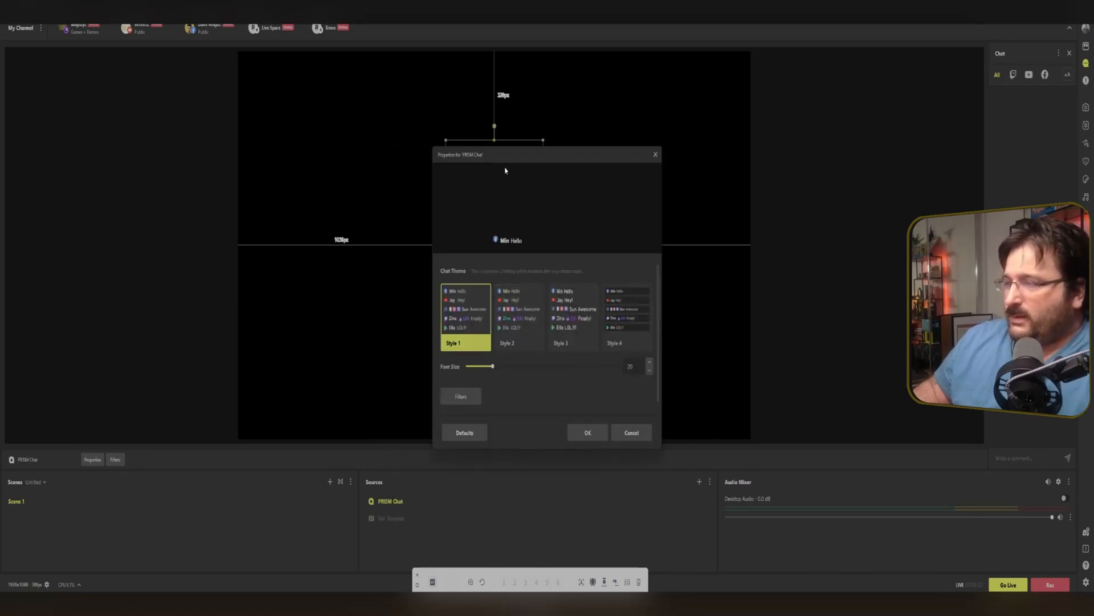
Place the chat box along the canvas's right edge, stretching it to full height and widening it.
{"action": "left_click_drag", "start_coordinate": [511, 156], "coordinate": [88, 125]}
{"action": "left_click_drag", "start_coordinate": [504, 283], "coordinate": [720, 367]}
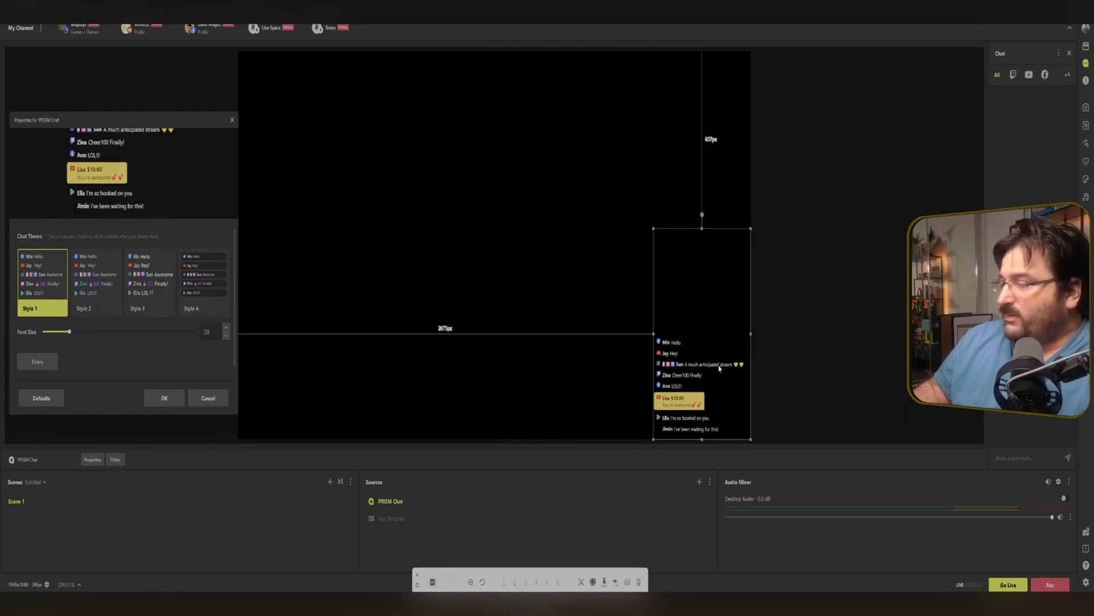
{"action": "left_click_drag", "start_coordinate": [701, 231], "coordinate": [704, 52]}
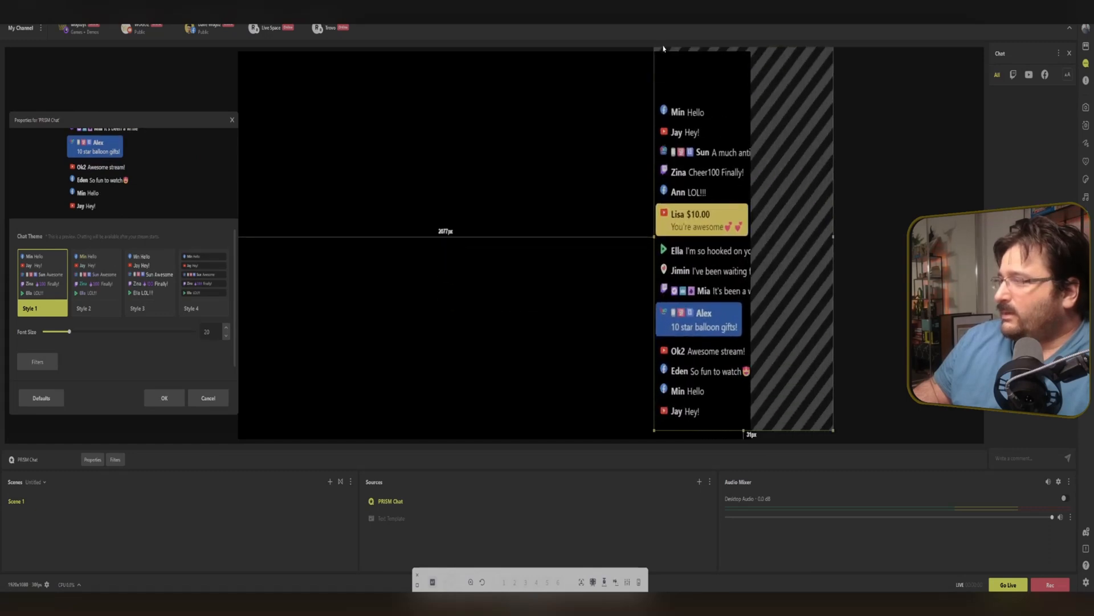
{"action": "left_click_drag", "start_coordinate": [651, 144], "coordinate": [578, 144]}
Try chat styles 2 through 4 and a font size of 24, then cancel the chat properties.
{"action": "left_click", "coordinate": [96, 280]}
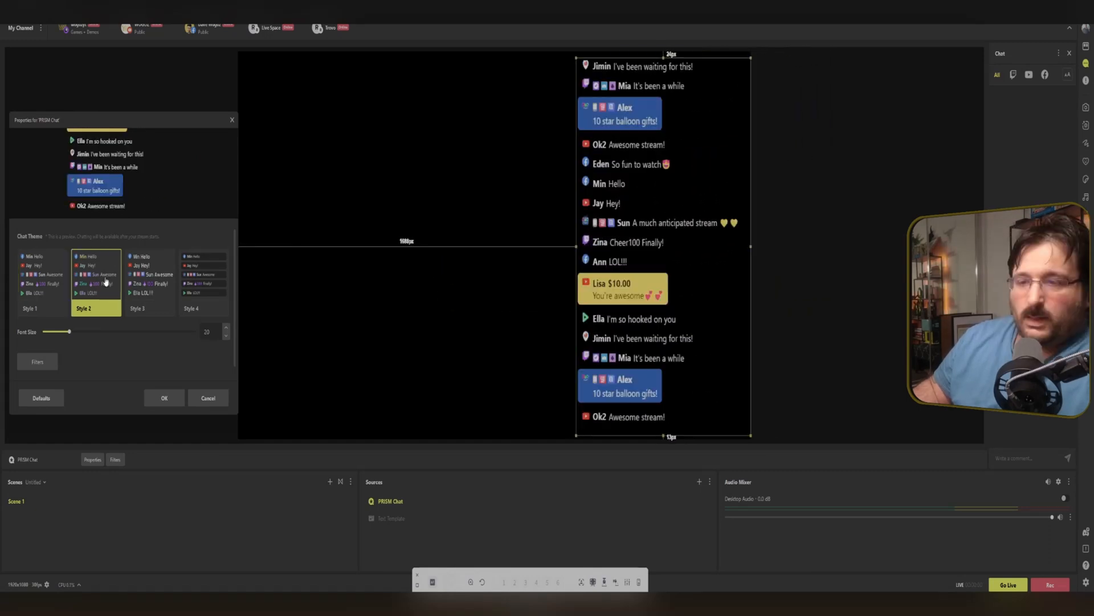
{"action": "left_click", "coordinate": [158, 290]}
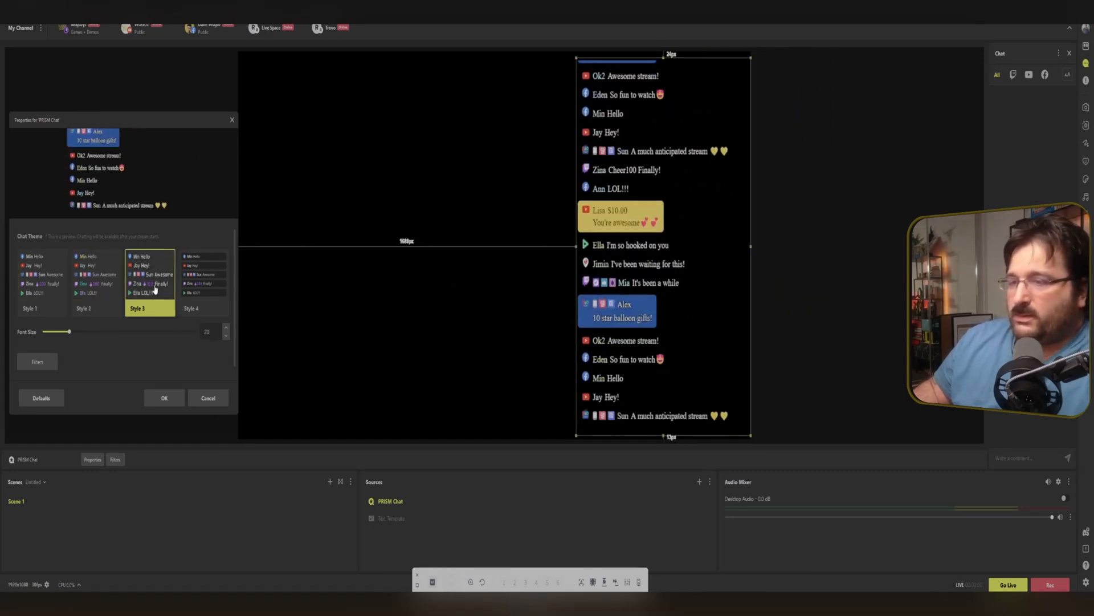
{"action": "left_click", "coordinate": [206, 287]}
{"action": "scroll", "coordinate": [206, 288], "scroll_direction": "down", "scroll_amount": 1}
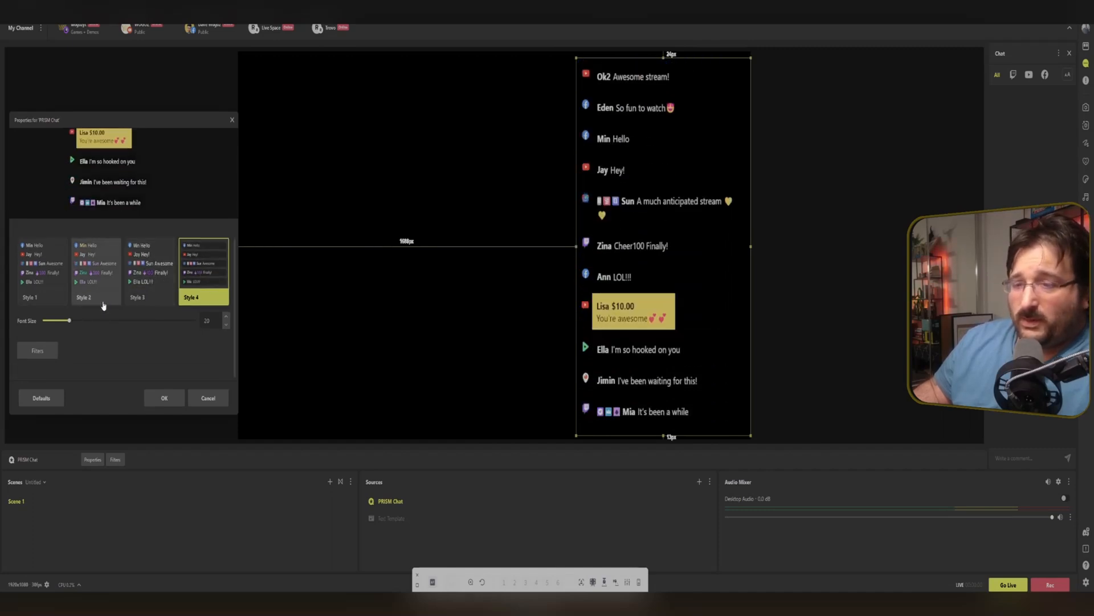
{"action": "mouse_move", "coordinate": [71, 323]}
{"action": "left_mouse_down"}
{"action": "mouse_move", "coordinate": [129, 322]}
{"action": "mouse_move", "coordinate": [44, 330]}
{"action": "mouse_move", "coordinate": [81, 329]}
{"action": "left_mouse_up"}
{"action": "scroll", "coordinate": [112, 284], "scroll_direction": "up", "scroll_amount": 1}
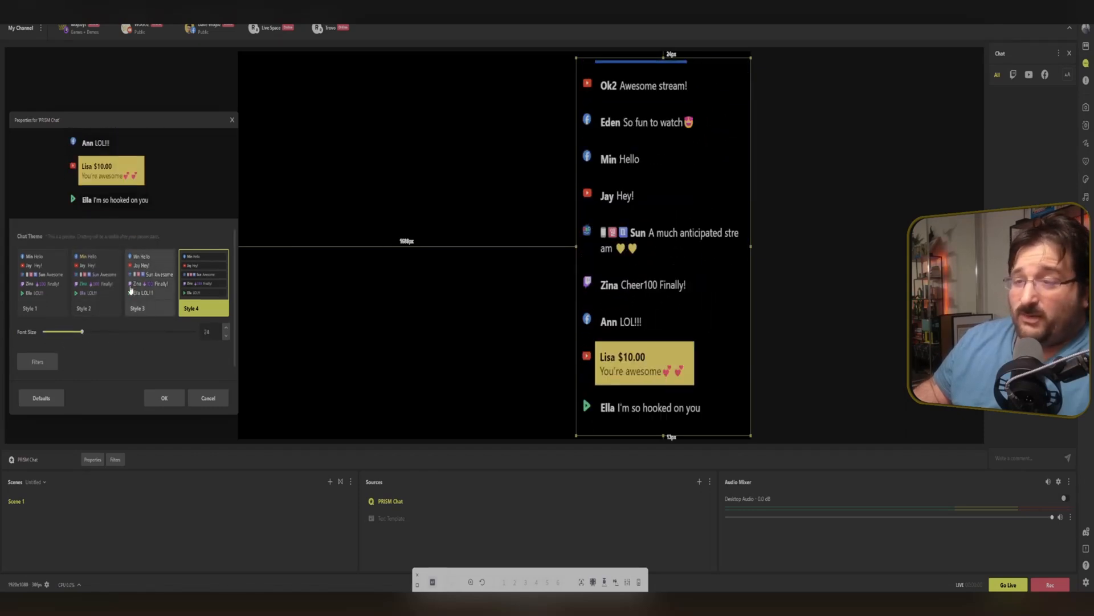
{"action": "left_click", "coordinate": [205, 403]}
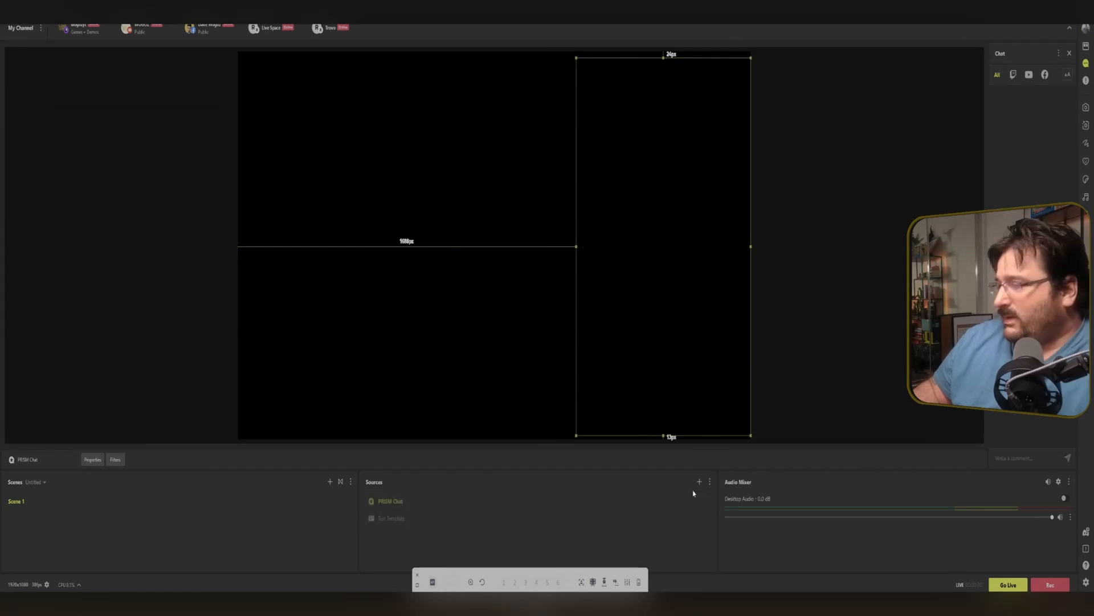
Add a Viewer Count Widget source to the scene.
{"action": "left_click", "coordinate": [699, 483]}
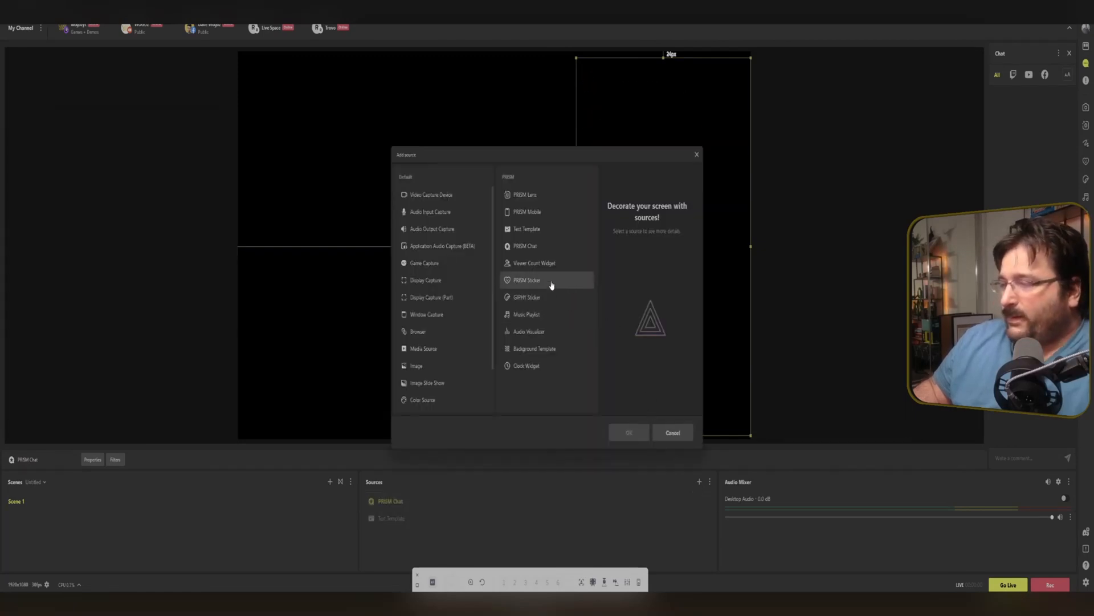
{"action": "left_click", "coordinate": [552, 262]}
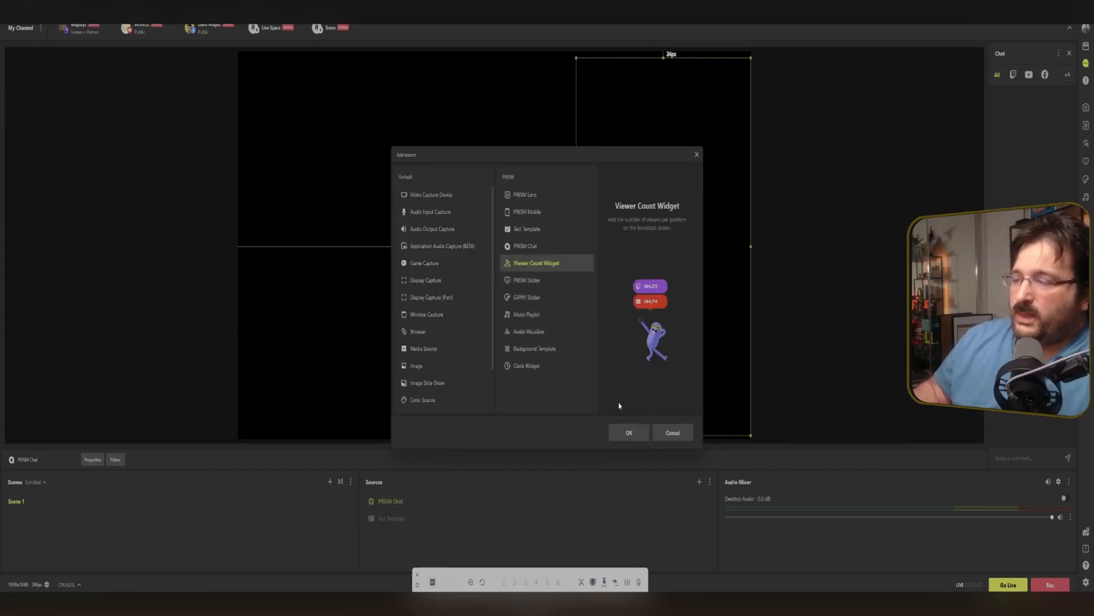
{"action": "left_click", "coordinate": [630, 432]}
{"action": "left_click", "coordinate": [535, 363]}
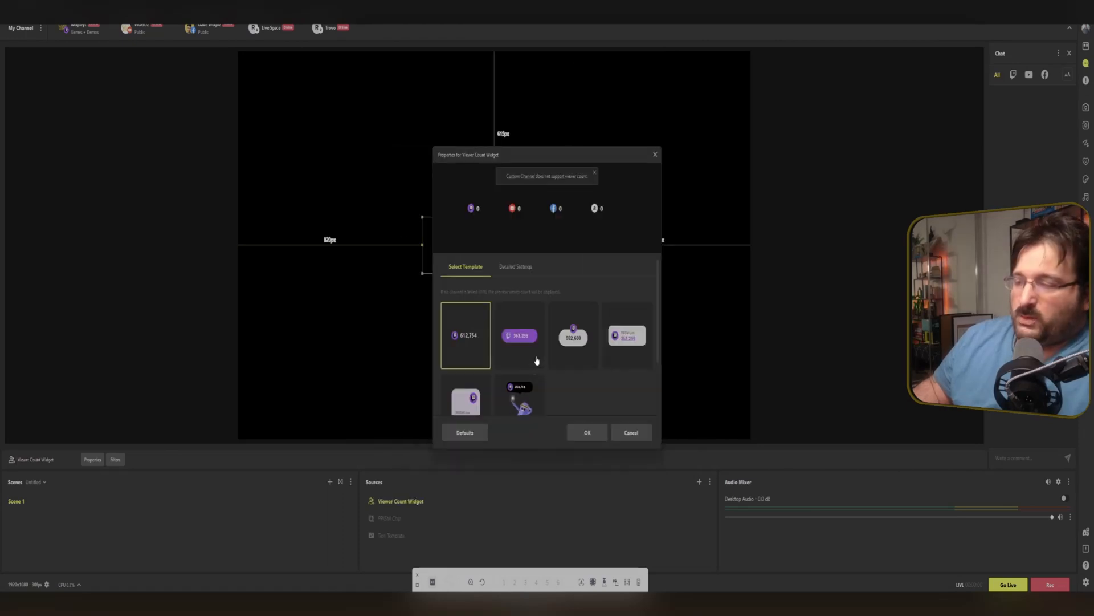
Enlarge the viewer count widget and move it toward the canvas's upper half.
{"action": "left_click_drag", "start_coordinate": [548, 170], "coordinate": [138, 116]}
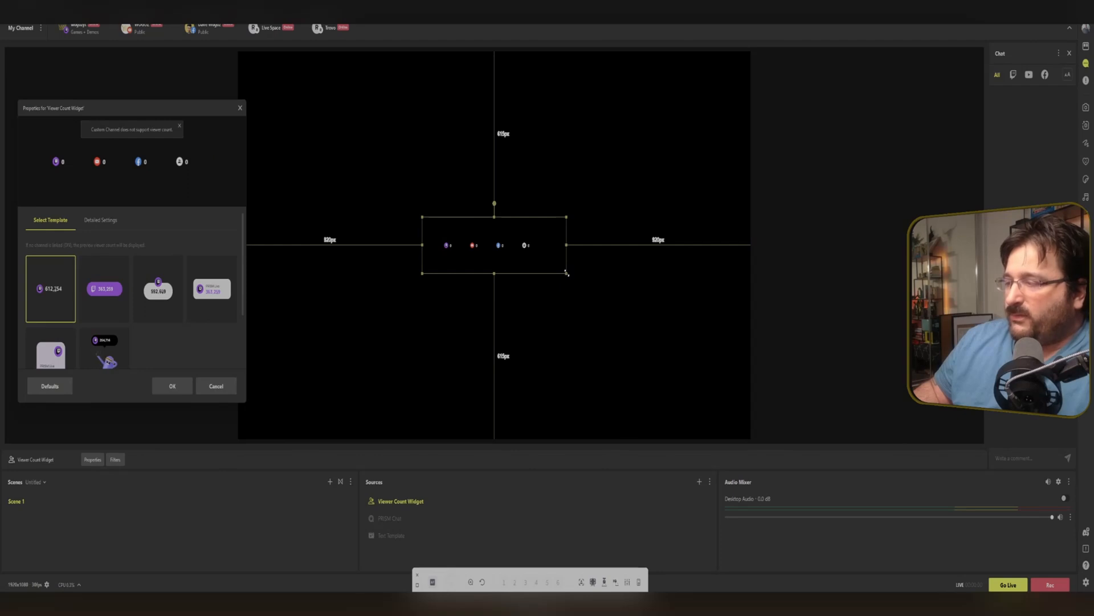
{"action": "left_click_drag", "start_coordinate": [567, 273], "coordinate": [662, 383]}
{"action": "left_click_drag", "start_coordinate": [636, 321], "coordinate": [481, 237]}
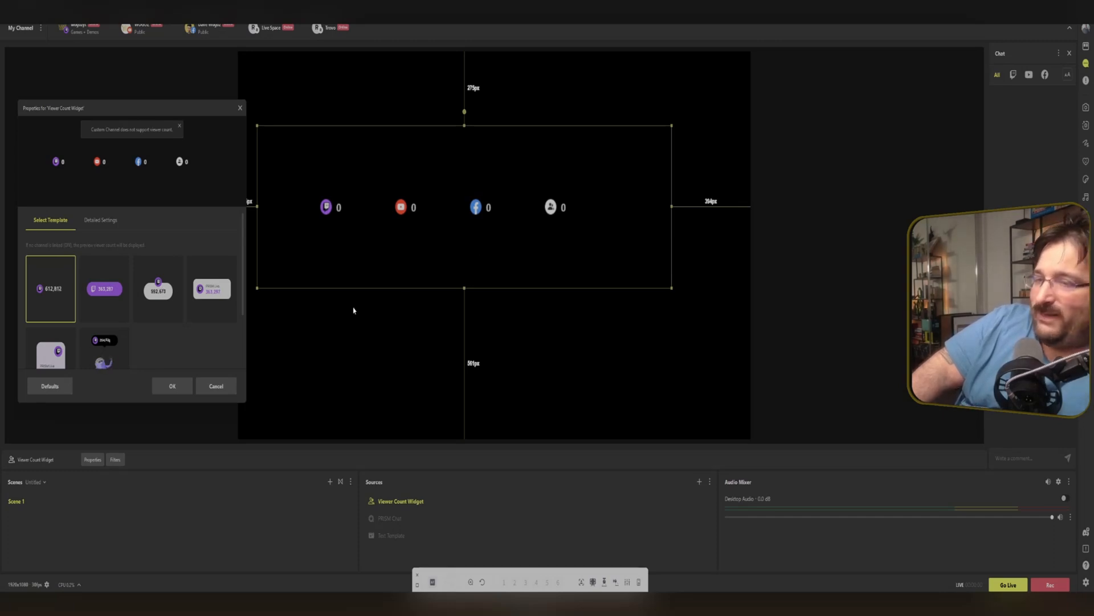
Preview the viewer count templates and select the last, animated character template.
{"action": "left_click", "coordinate": [116, 290]}
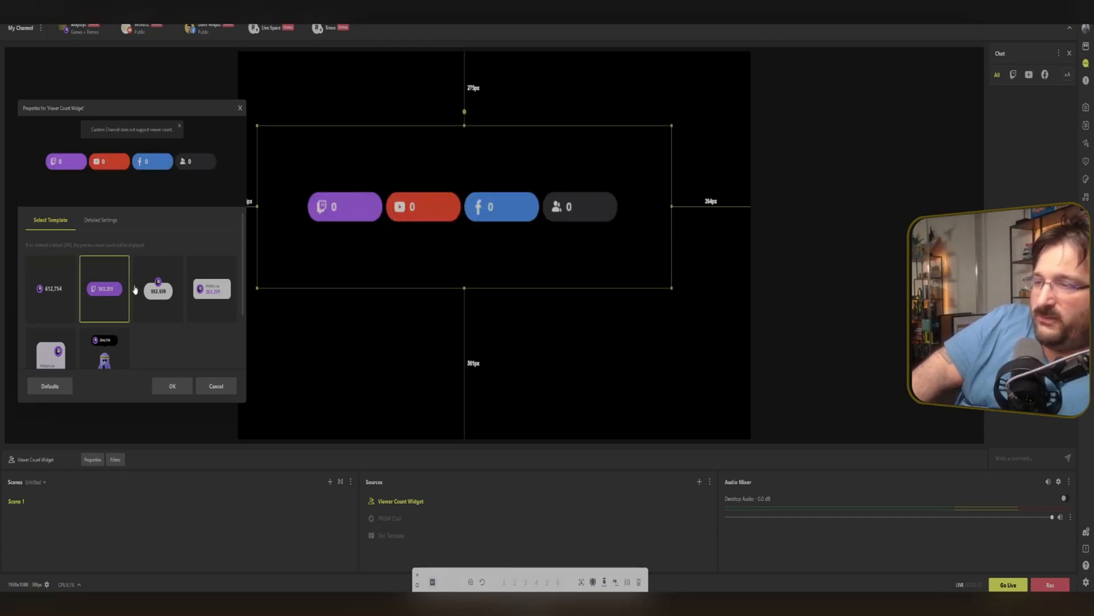
{"action": "left_click", "coordinate": [152, 290]}
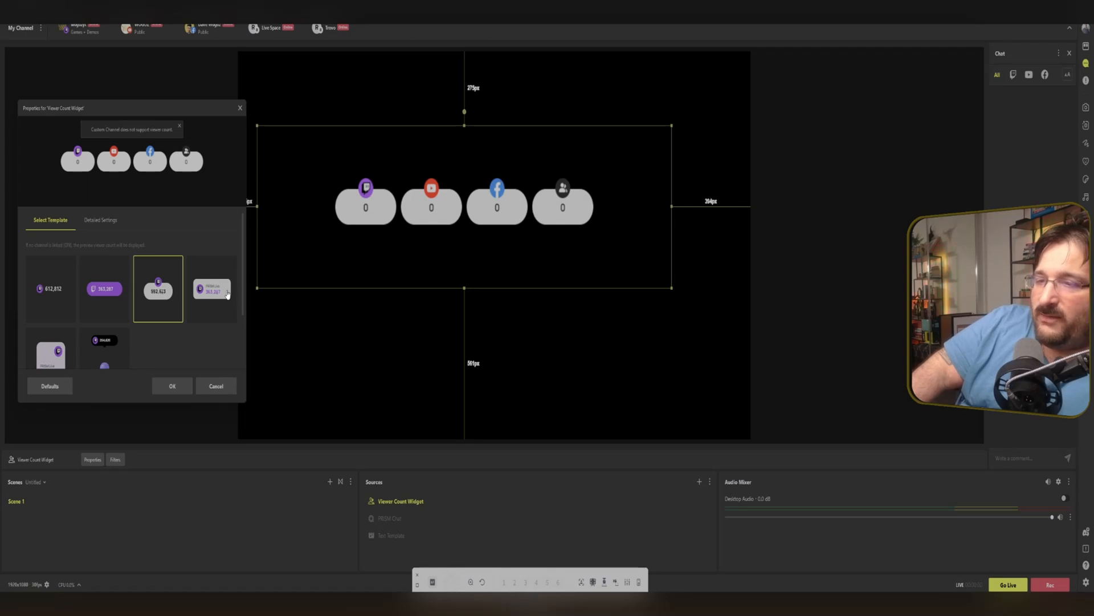
{"action": "left_click", "coordinate": [227, 294]}
{"action": "scroll", "coordinate": [189, 301], "scroll_direction": "down", "scroll_amount": 1}
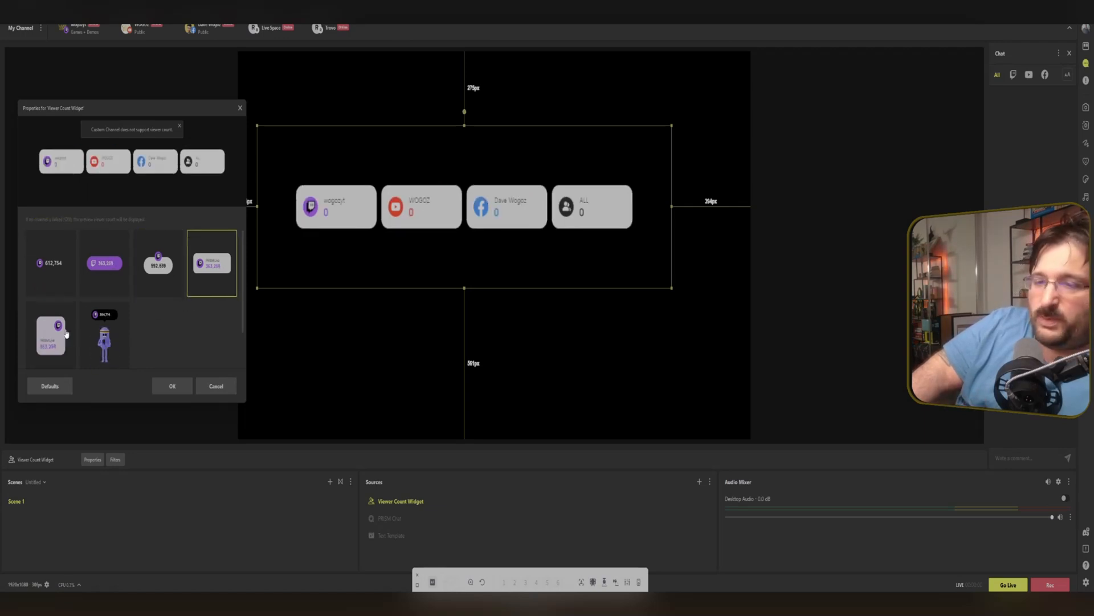
{"action": "left_click", "coordinate": [55, 336]}
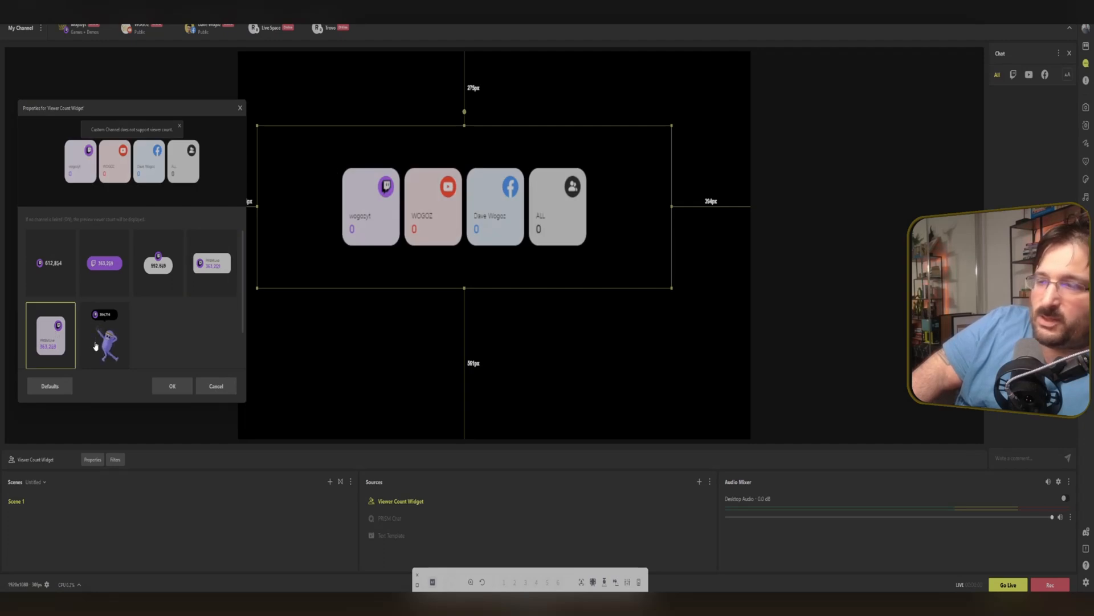
{"action": "left_click", "coordinate": [109, 348]}
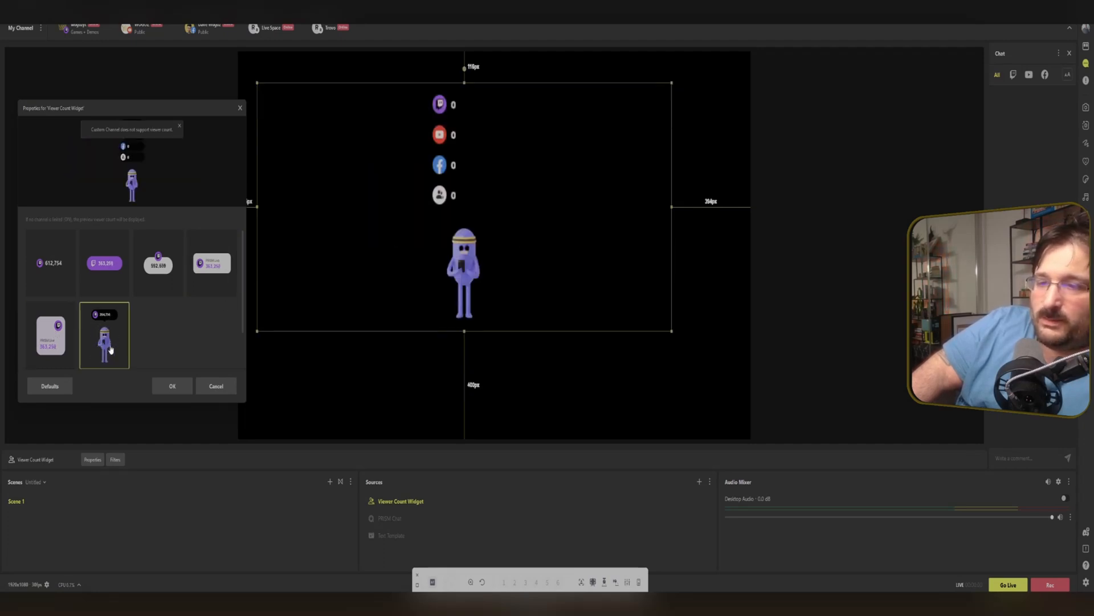
Move the viewer count widget to the canvas's lower-right corner and confirm its properties.
{"action": "left_click_drag", "start_coordinate": [440, 233], "coordinate": [693, 353]}
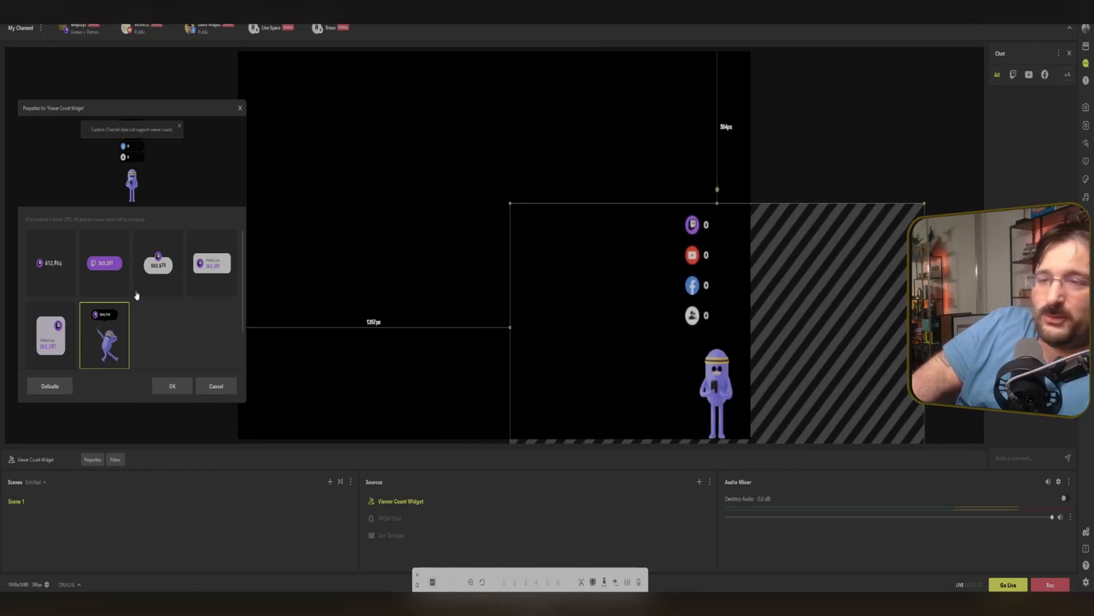
{"action": "left_click", "coordinate": [172, 386]}
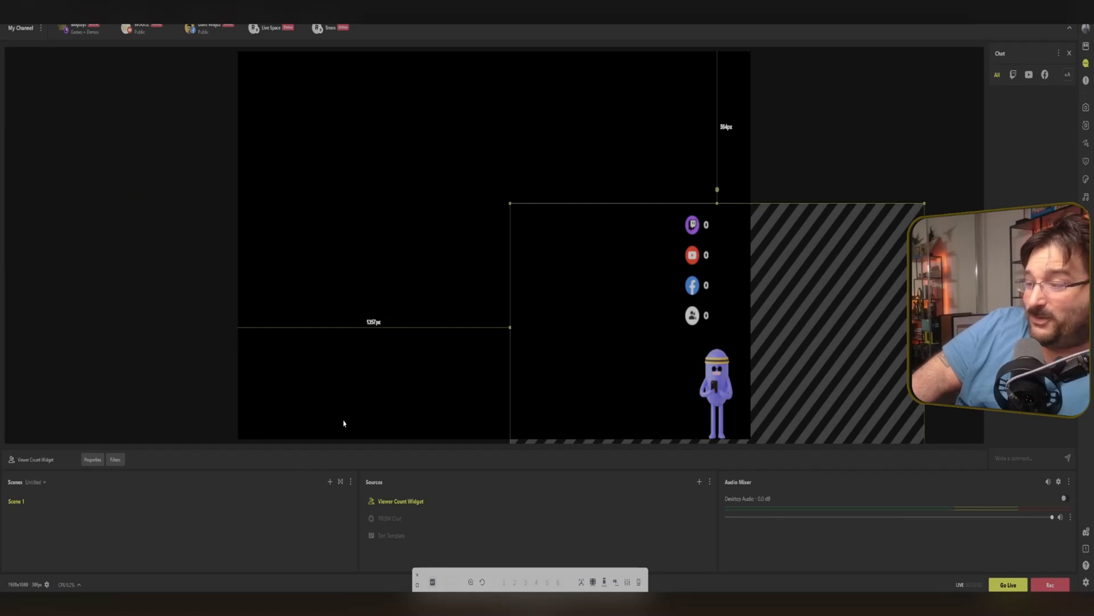
Add a PRISM Sticker source and pick the heart speech-bubble sticker from All stickers.
{"action": "left_click", "coordinate": [699, 481]}
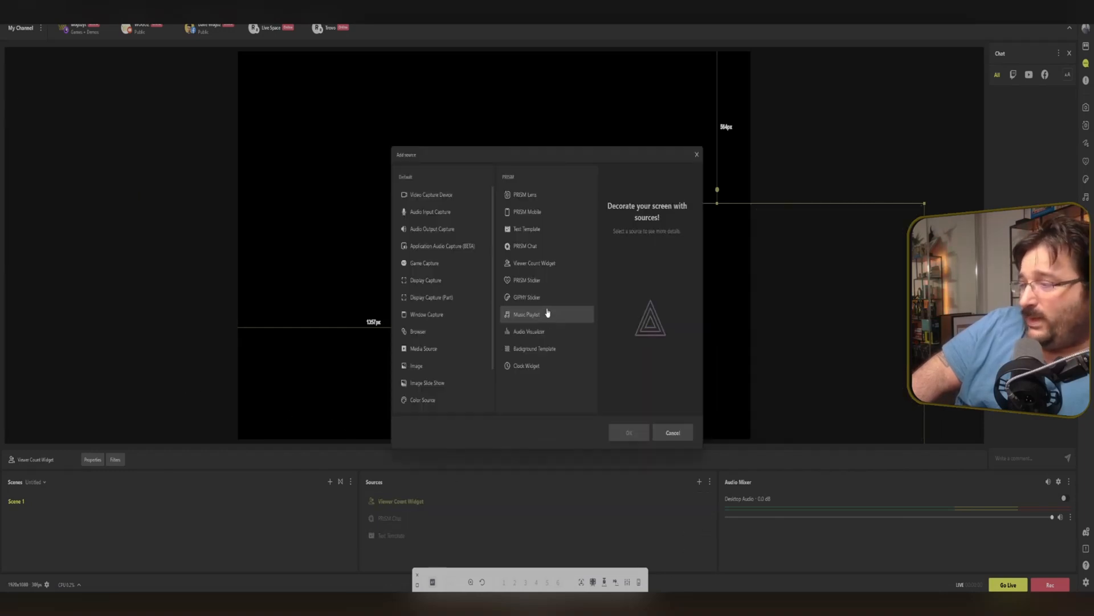
{"action": "left_click", "coordinate": [542, 281]}
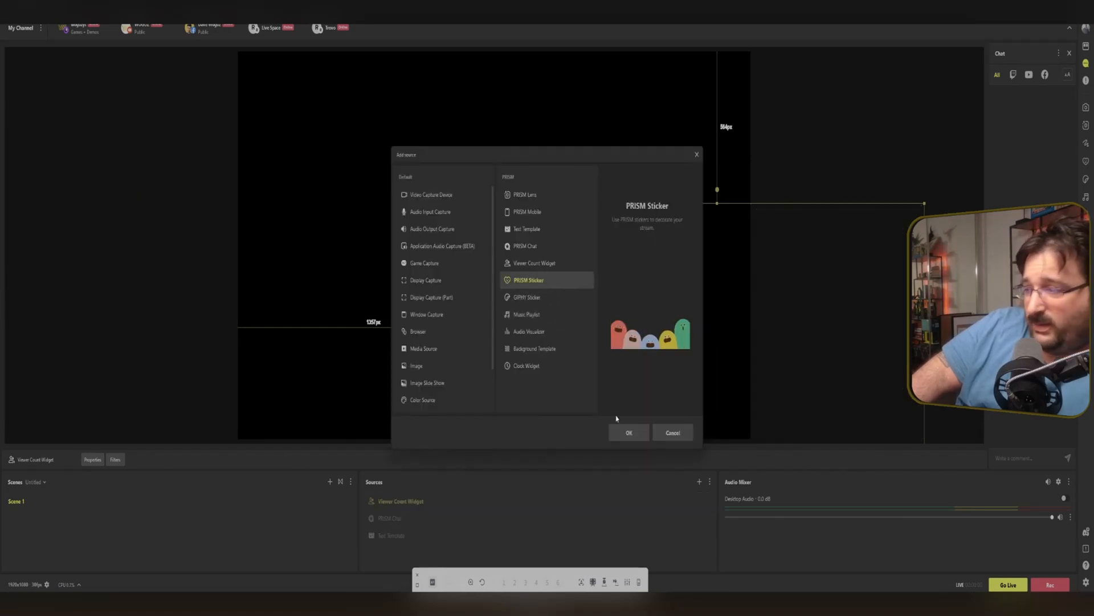
{"action": "left_click", "coordinate": [627, 431]}
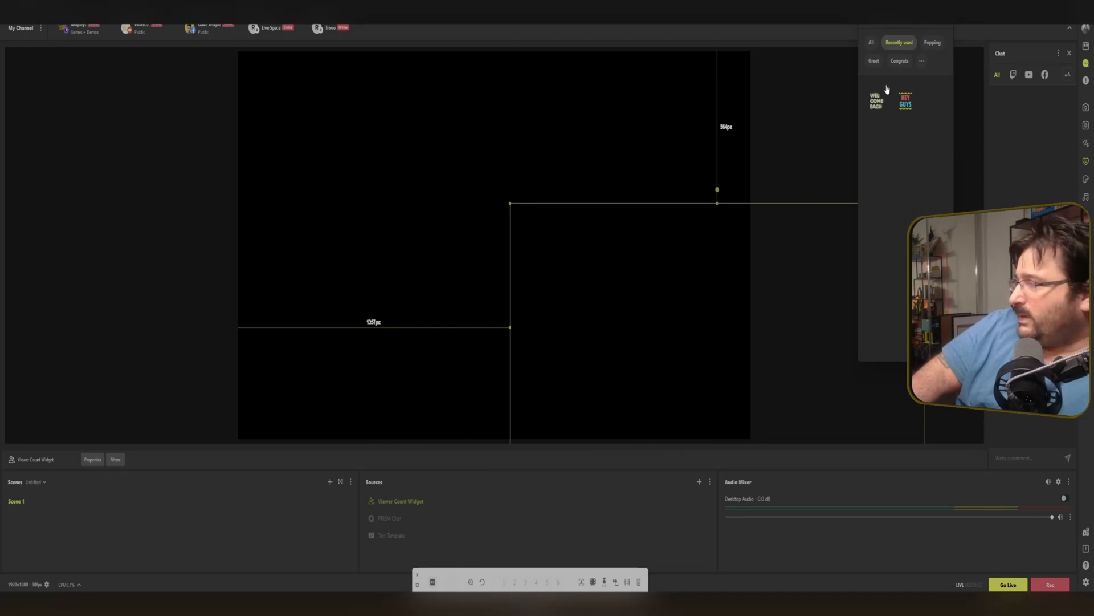
{"action": "left_click", "coordinate": [873, 45]}
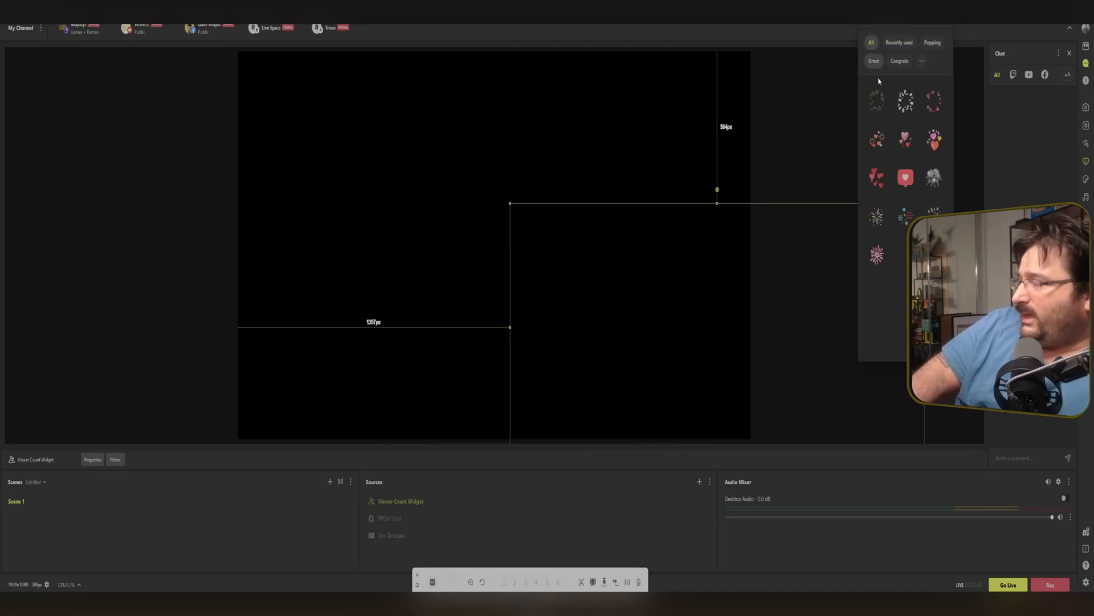
{"action": "left_click", "coordinate": [905, 179]}
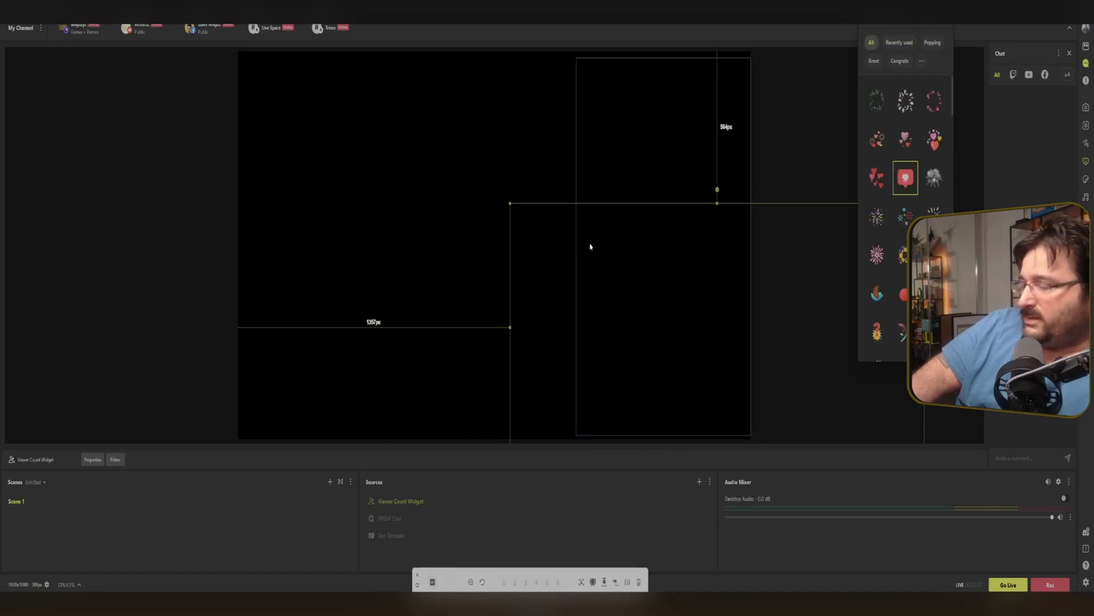
Shrink the heart sticker and place it near the canvas's lower-left corner.
{"action": "left_click_drag", "start_coordinate": [438, 255], "coordinate": [384, 274]}
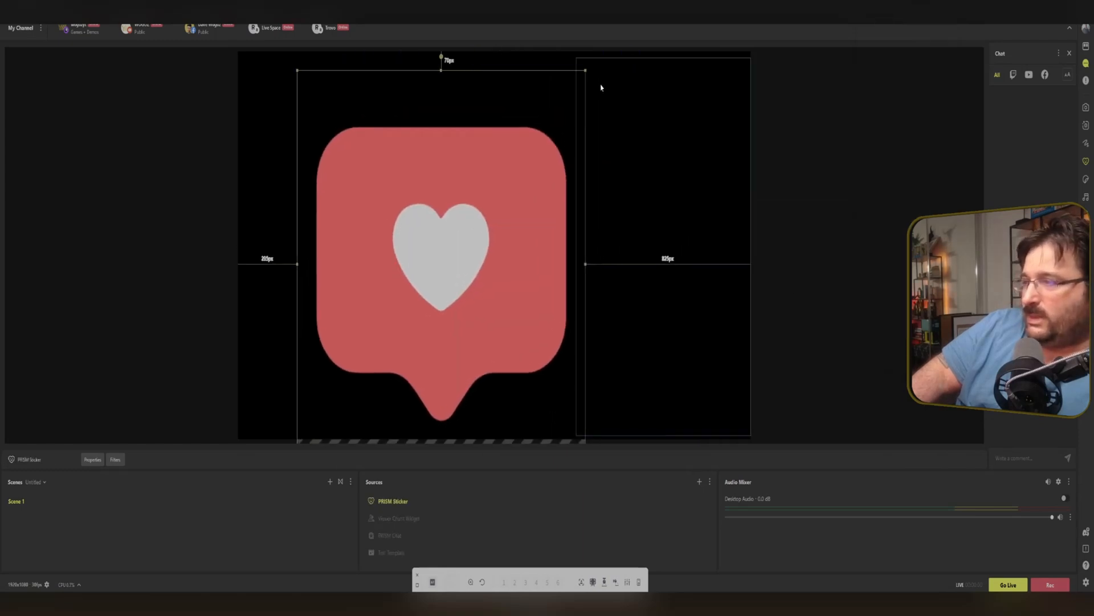
{"action": "left_click_drag", "start_coordinate": [586, 70], "coordinate": [424, 289]}
{"action": "left_click_drag", "start_coordinate": [400, 356], "coordinate": [369, 326]}
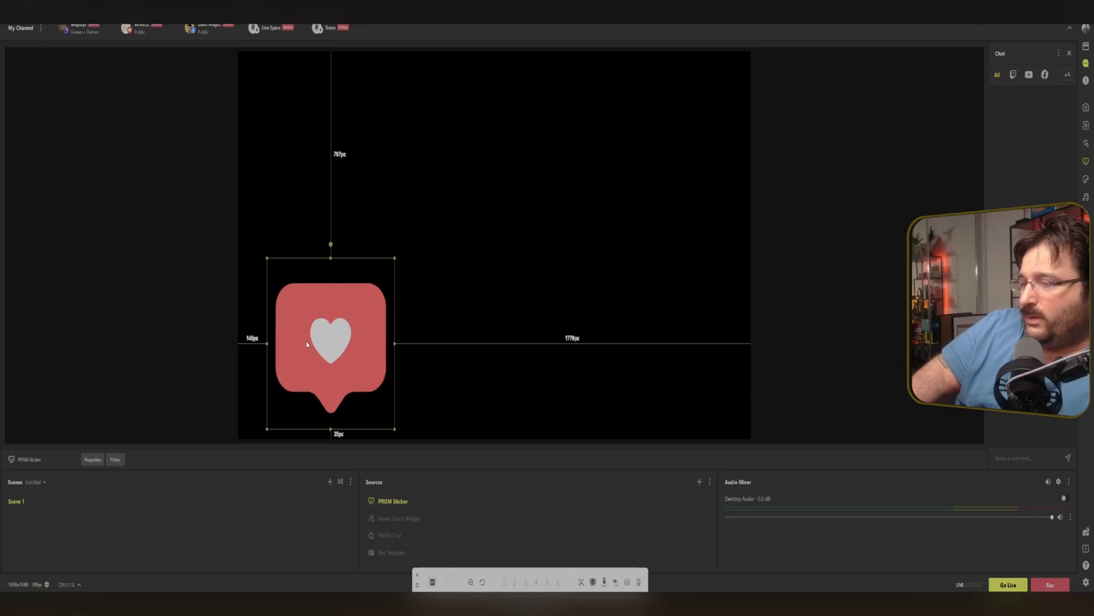
Turn off Animation Loop in the heart sticker's properties.
{"action": "double_click", "coordinate": [599, 509]}
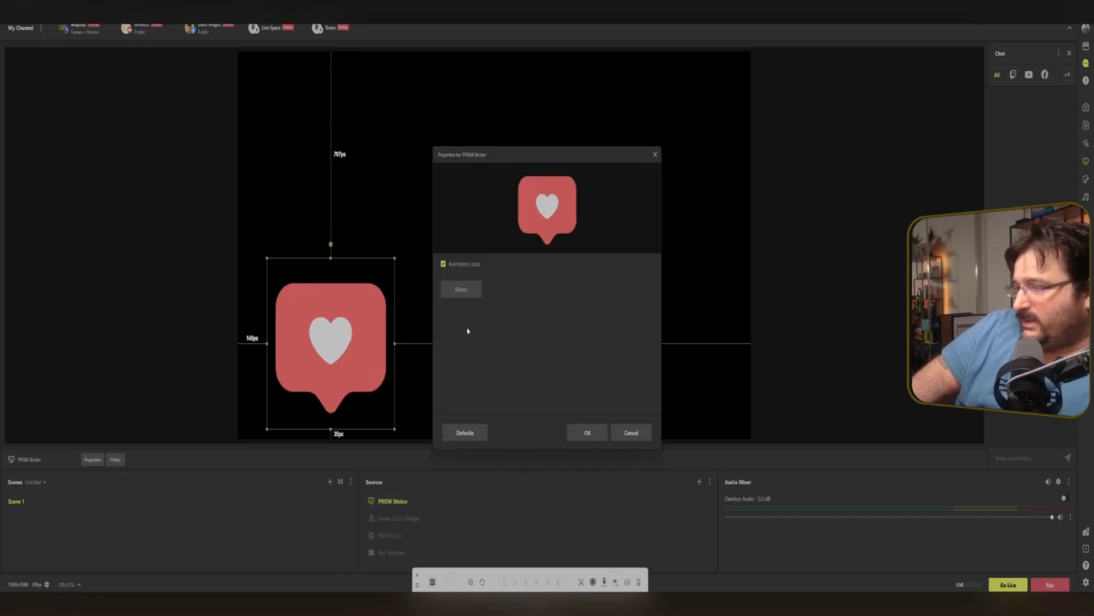
{"action": "left_click", "coordinate": [444, 264]}
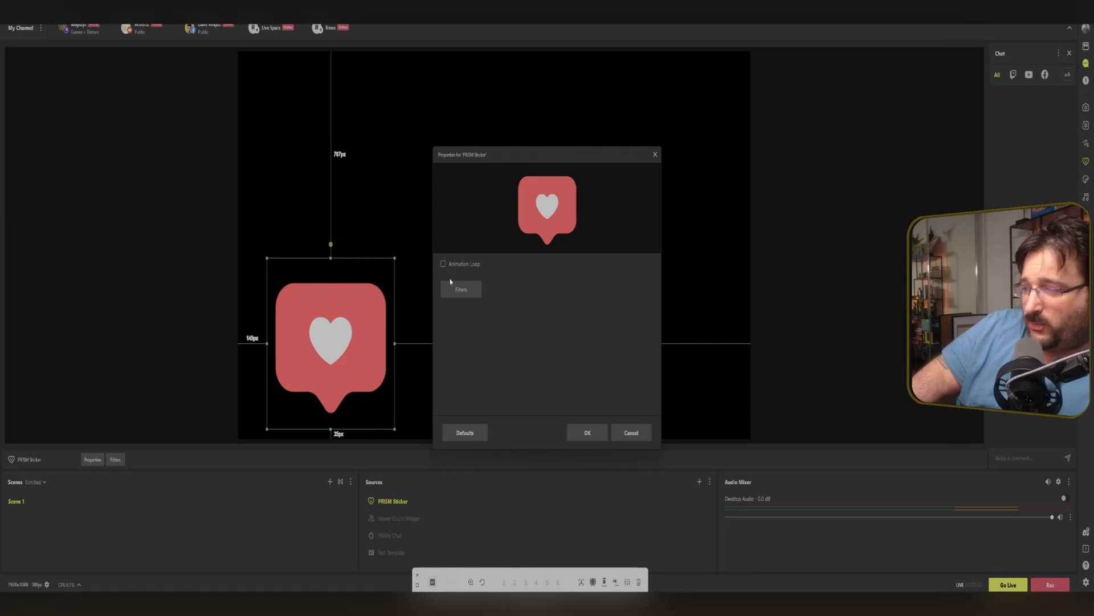
{"action": "left_click", "coordinate": [588, 436]}
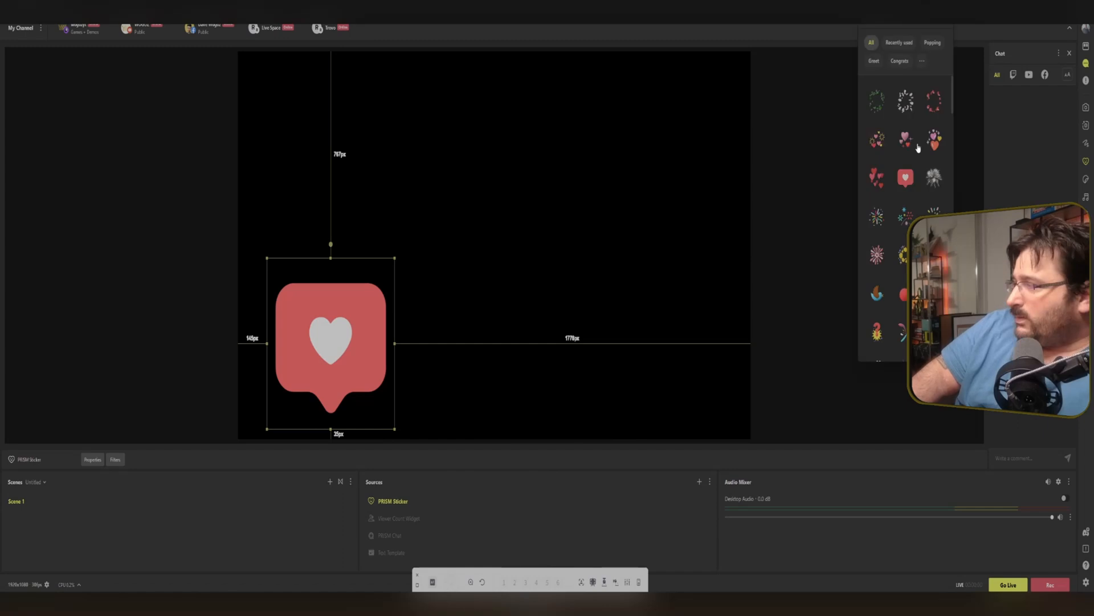
Add the Cheer Up and Subscribe stickers from the sticker library to the canvas.
{"action": "scroll", "coordinate": [918, 147], "scroll_direction": "down", "scroll_amount": 3}
{"action": "scroll", "coordinate": [905, 217], "scroll_direction": "down", "scroll_amount": 2}
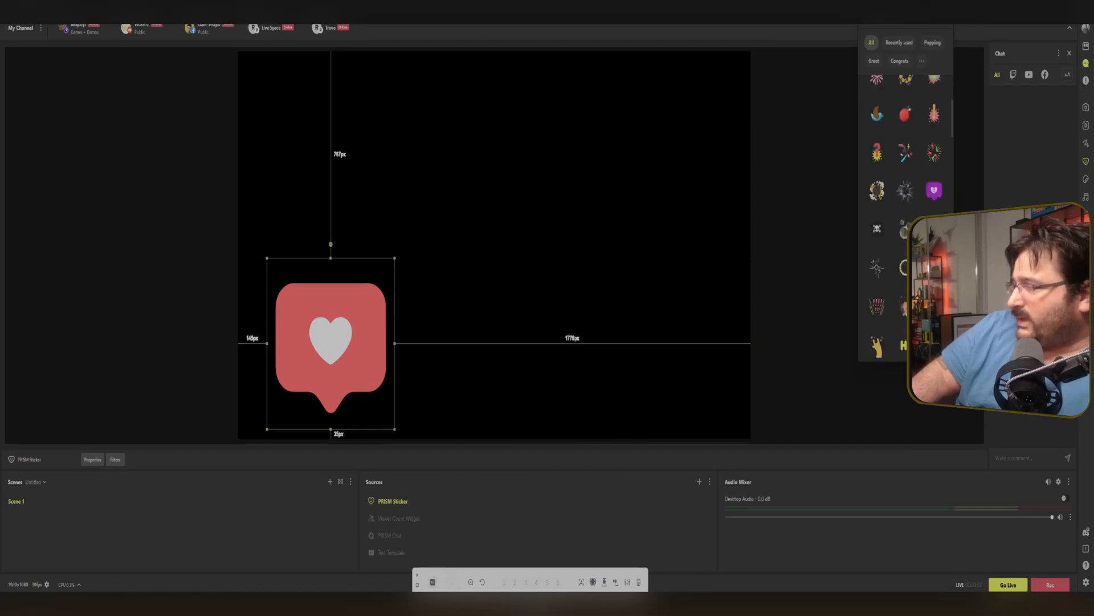
{"action": "scroll", "coordinate": [905, 217], "scroll_direction": "down", "scroll_amount": 3}
{"action": "scroll", "coordinate": [905, 217], "scroll_direction": "down", "scroll_amount": 1}
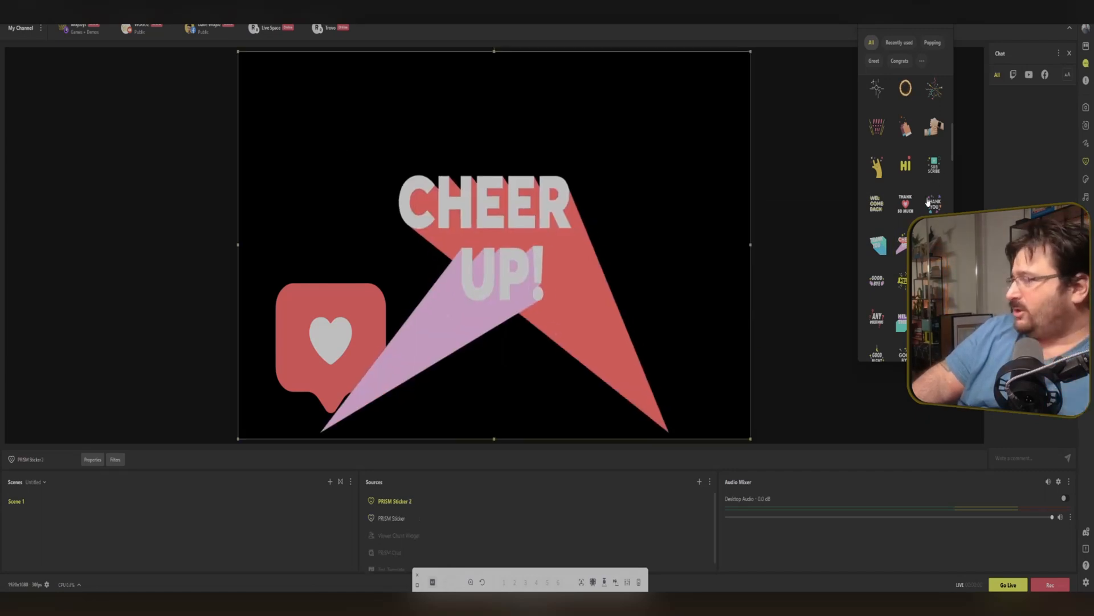
{"action": "left_click_drag", "start_coordinate": [935, 164], "coordinate": [643, 320]}
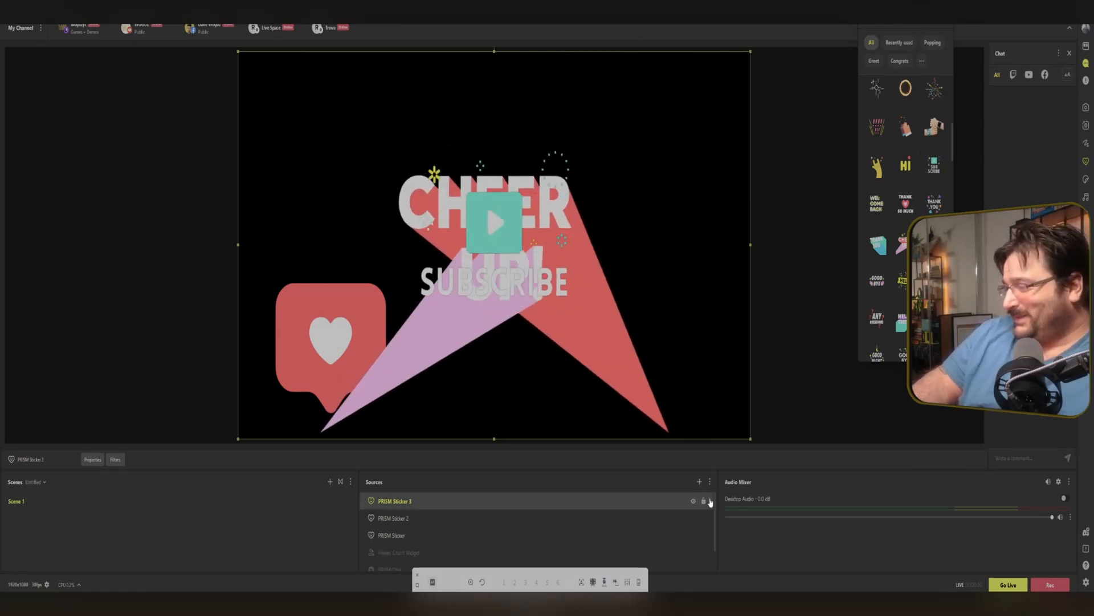
Hide the three PRISM Sticker sources.
{"action": "left_click", "coordinate": [693, 500]}
{"action": "left_click", "coordinate": [693, 517]}
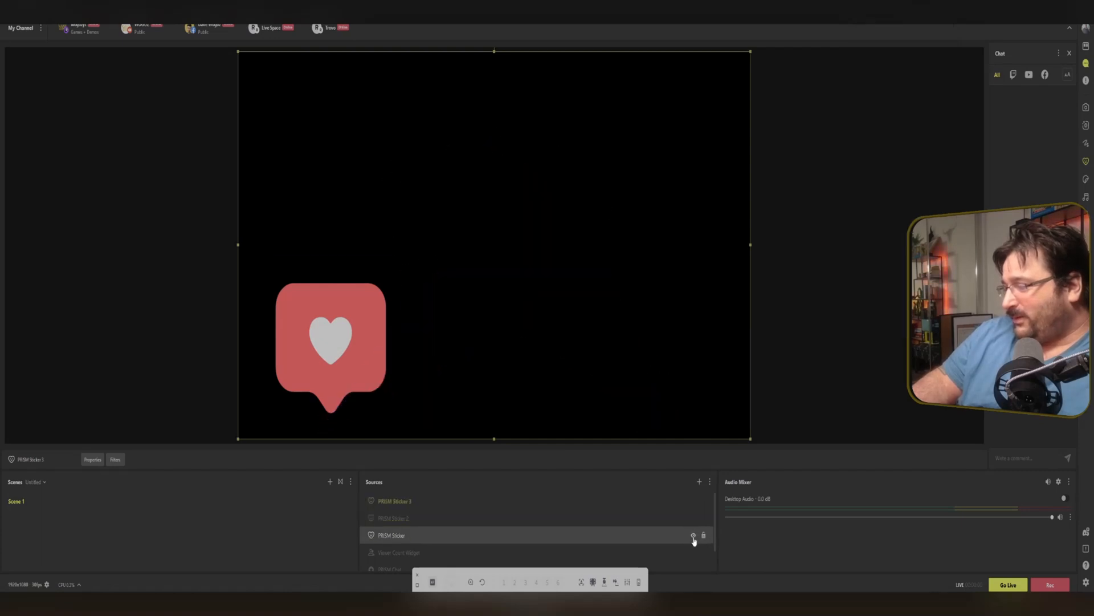
{"action": "left_click", "coordinate": [693, 535]}
Add a GIPHY Sticker source and pick a trending character sticker.
{"action": "left_click", "coordinate": [700, 481]}
{"action": "left_click", "coordinate": [537, 299]}
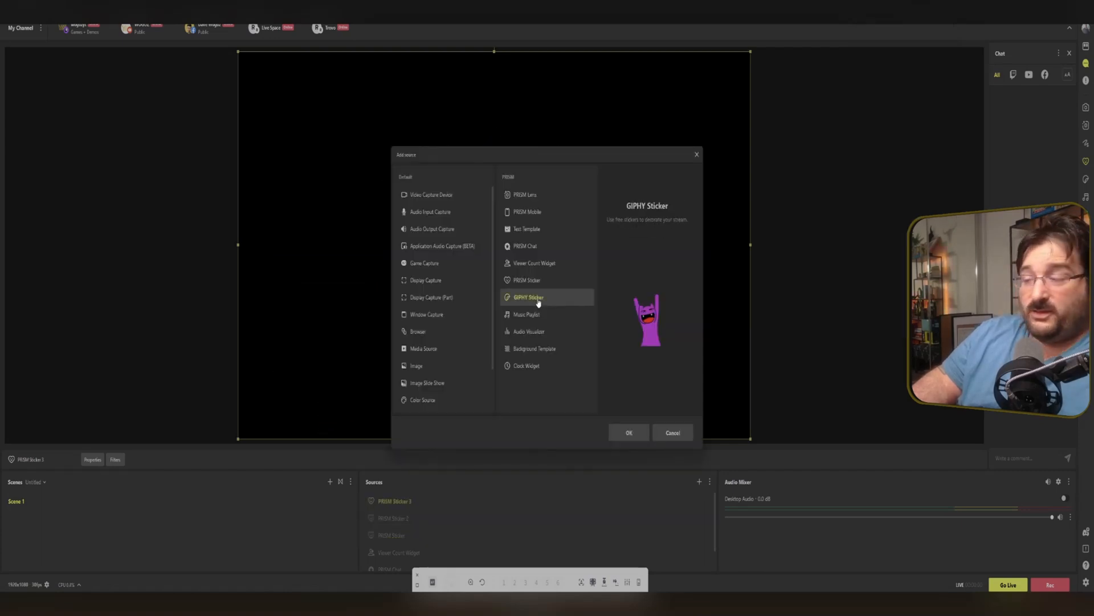
{"action": "left_click", "coordinate": [629, 432]}
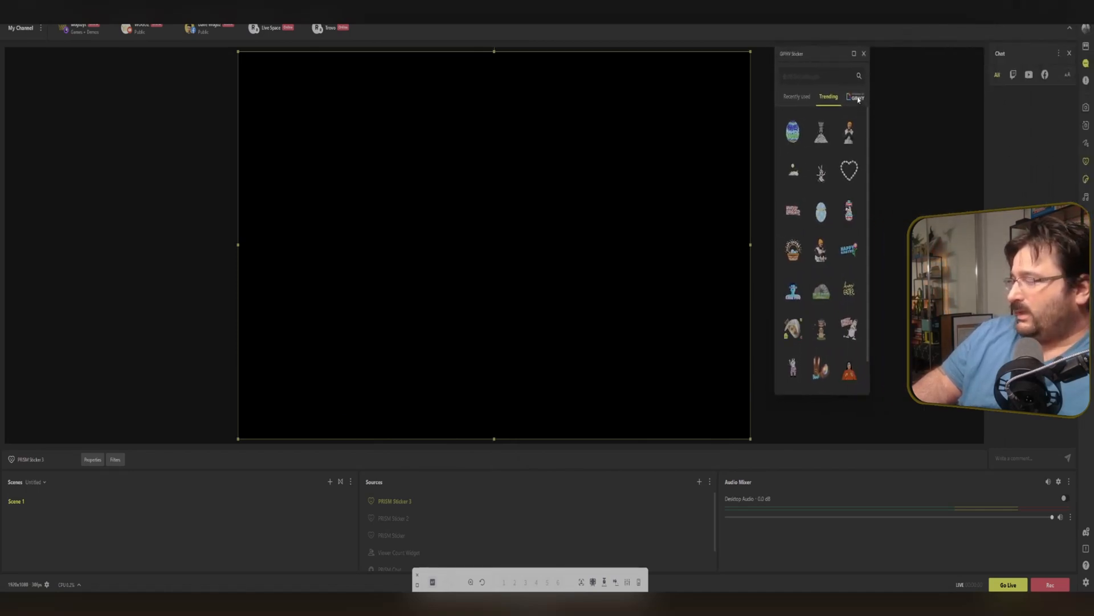
{"action": "scroll", "coordinate": [821, 180], "scroll_direction": "down", "scroll_amount": 2}
{"action": "scroll", "coordinate": [820, 181], "scroll_direction": "down", "scroll_amount": 3}
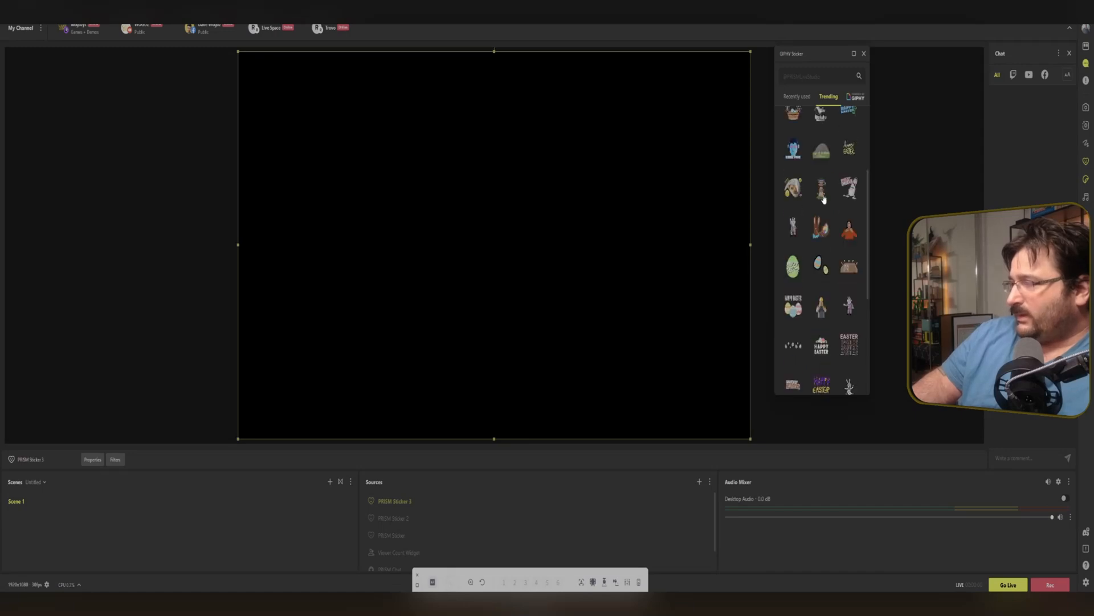
{"action": "left_click", "coordinate": [822, 195]}
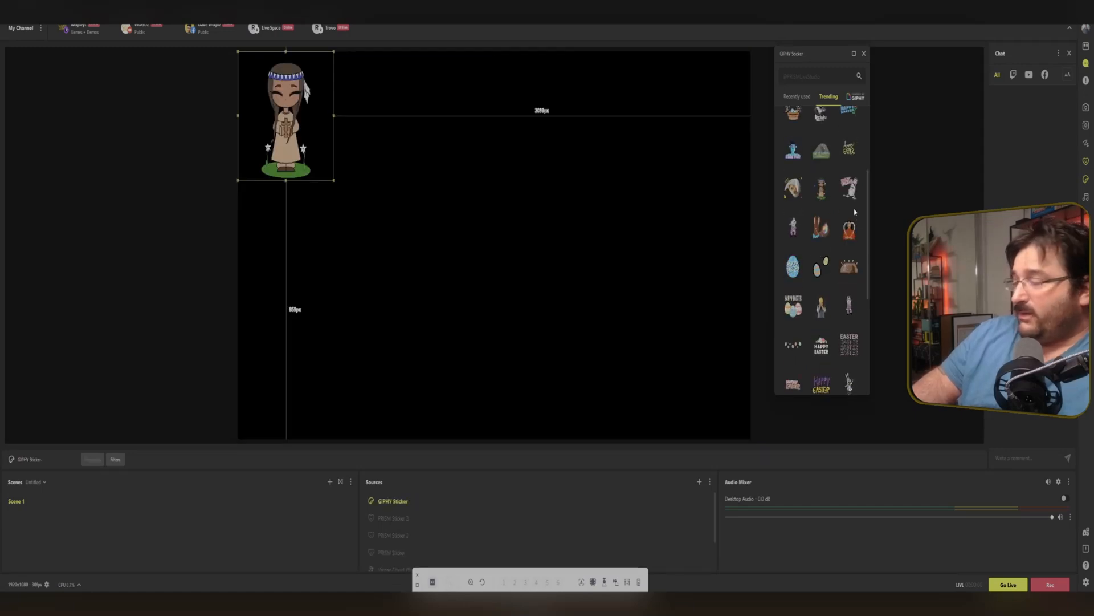
Move the GIPHY sticker lower on the canvas and hide its source.
{"action": "left_click_drag", "start_coordinate": [286, 104], "coordinate": [346, 181]}
{"action": "left_click", "coordinate": [694, 502]}
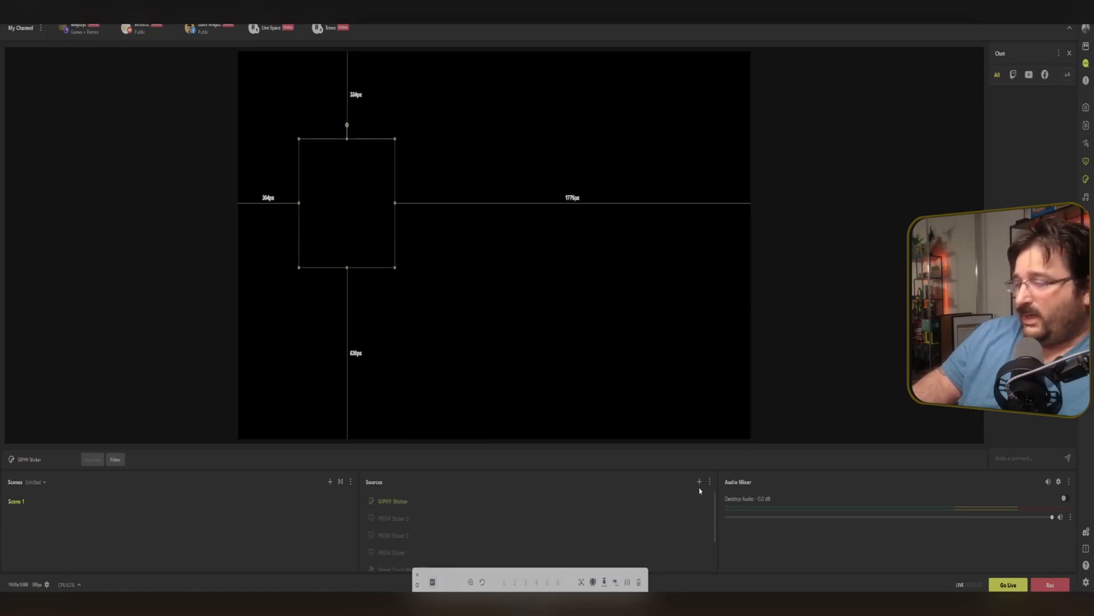
Add a new Music Playlist source and open its song list for adding and editing songs.
{"action": "left_click", "coordinate": [699, 481]}
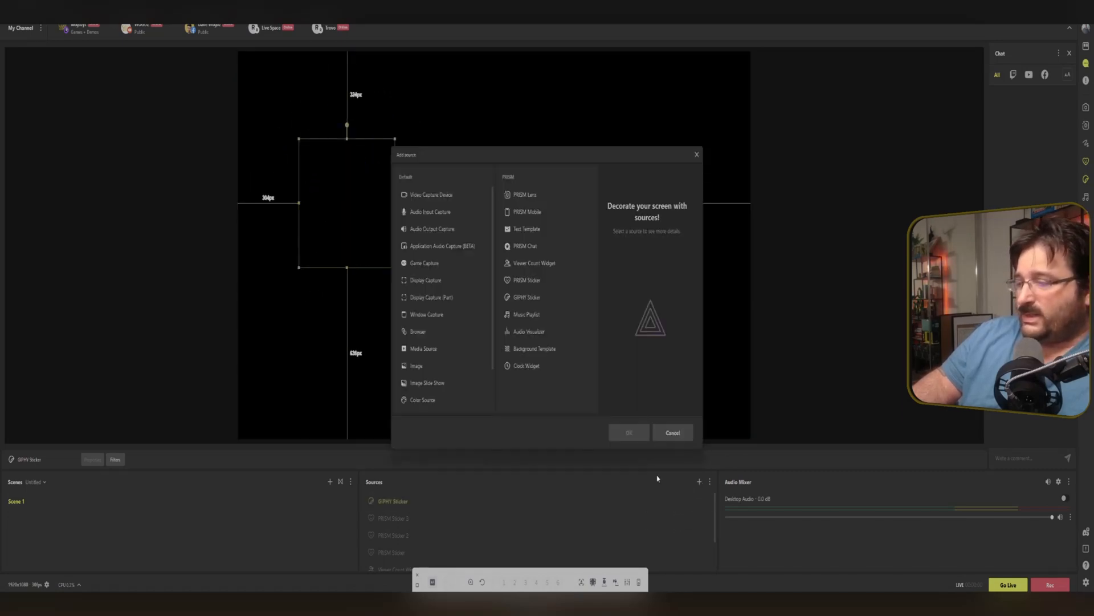
{"action": "left_click", "coordinate": [512, 314]}
{"action": "left_click", "coordinate": [627, 432]}
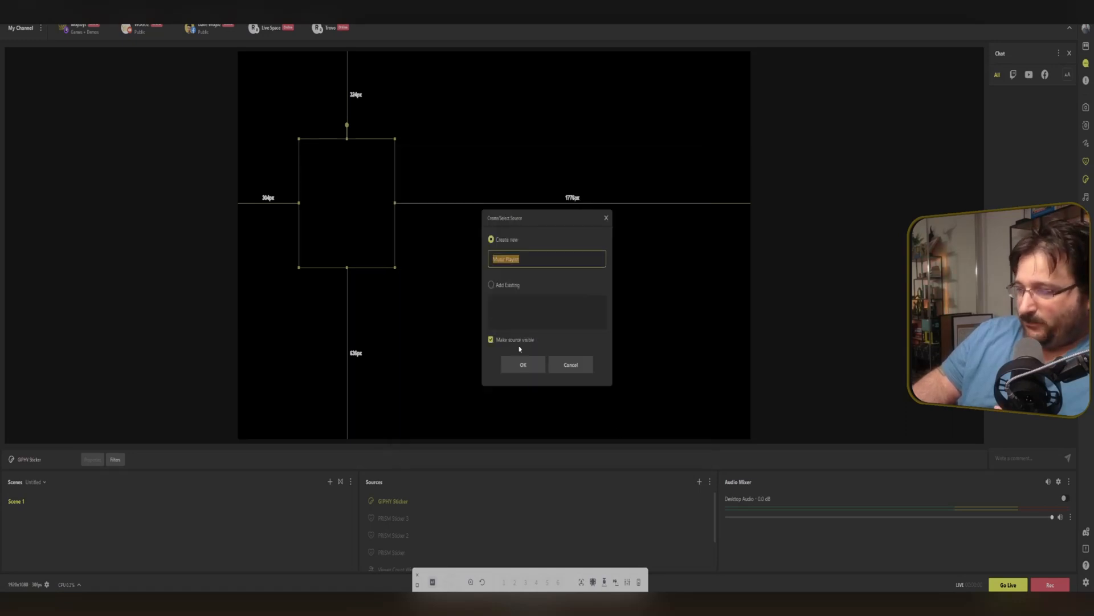
{"action": "left_click", "coordinate": [523, 364]}
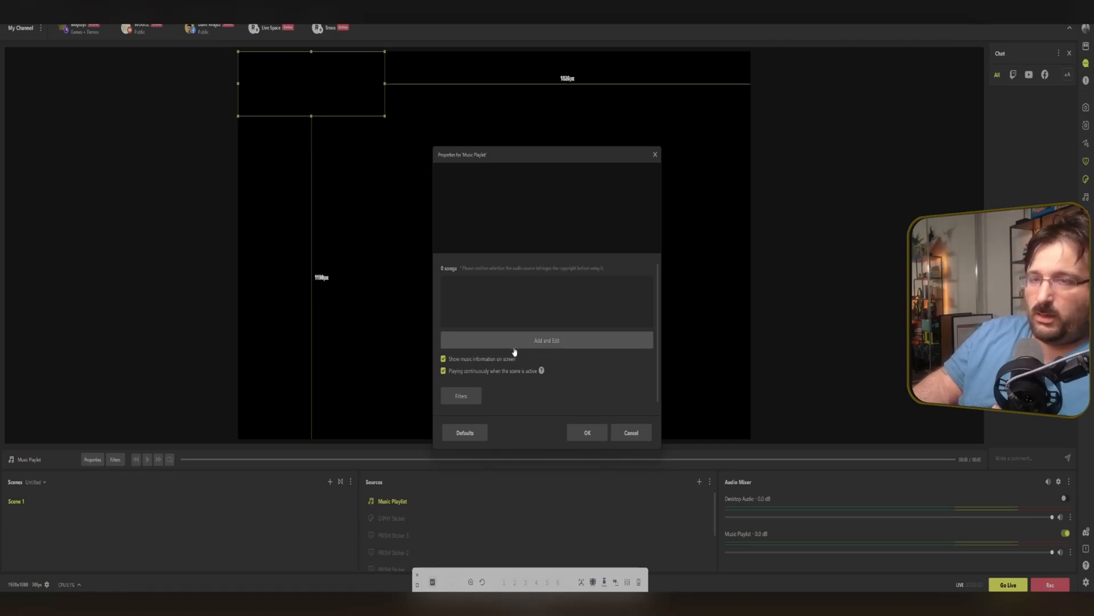
{"action": "left_click", "coordinate": [514, 352]}
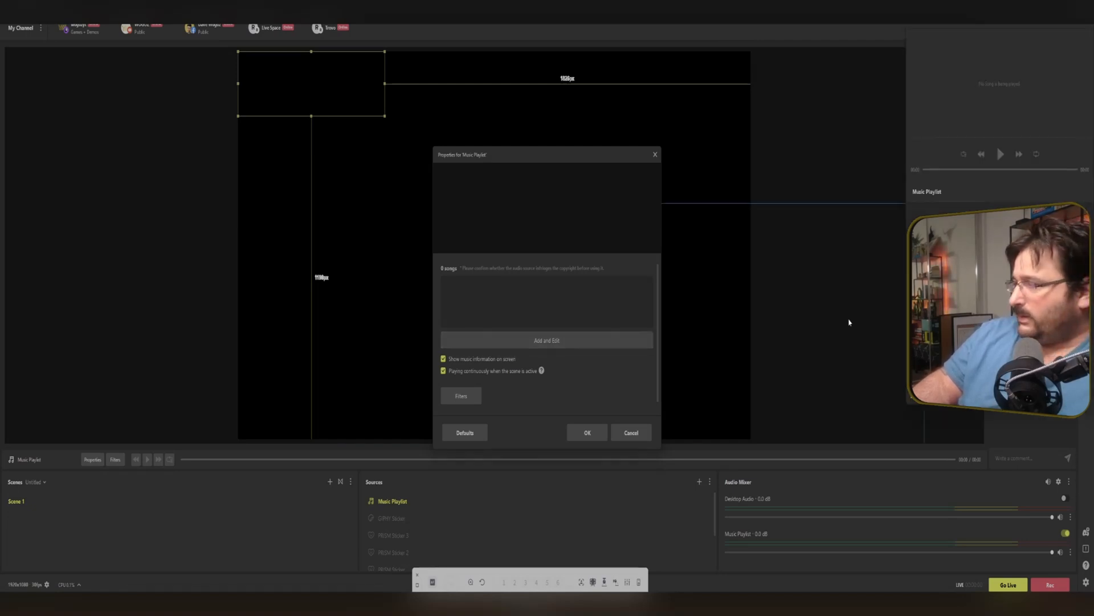
Add every track from the Hip Hop "1. Lifestyle" folder to the music playlist as local files.
{"action": "left_click_drag", "start_coordinate": [972, 27], "coordinate": [745, 68]}
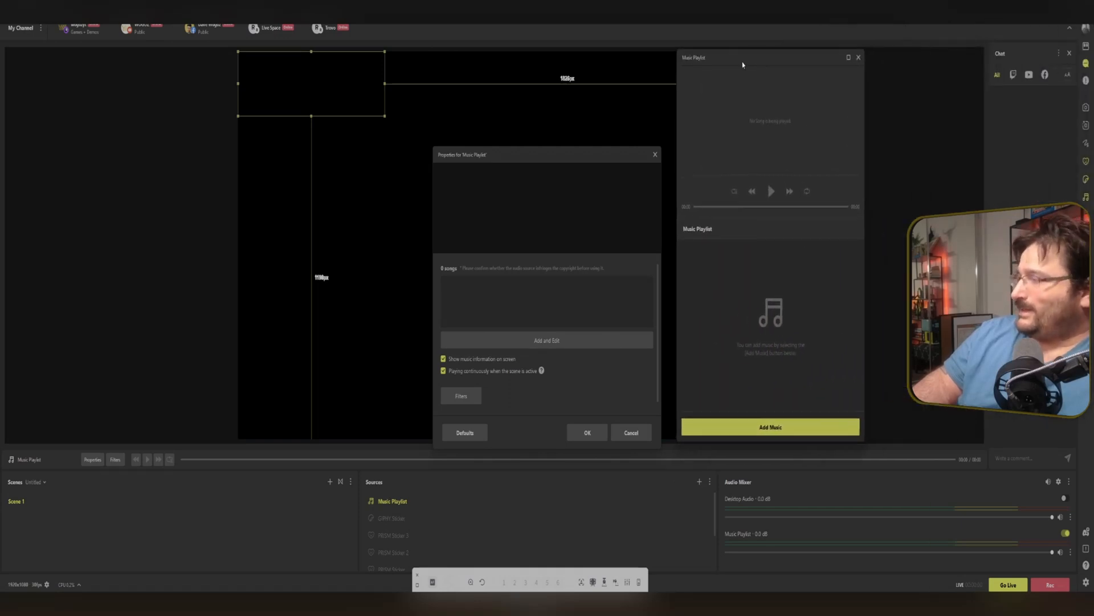
{"action": "left_click", "coordinate": [792, 430]}
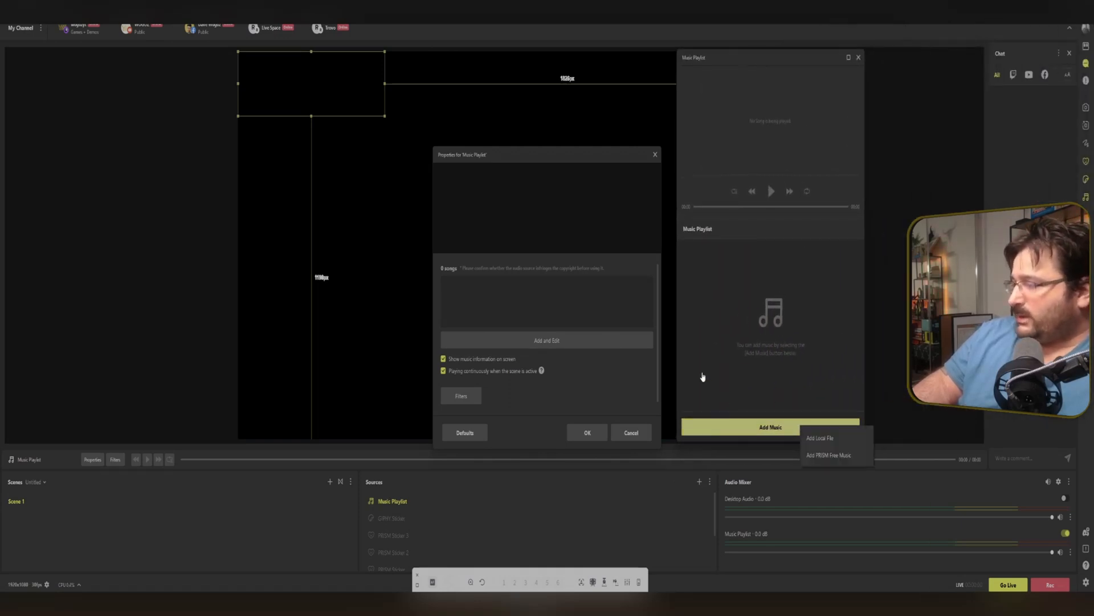
{"action": "left_click", "coordinate": [835, 443]}
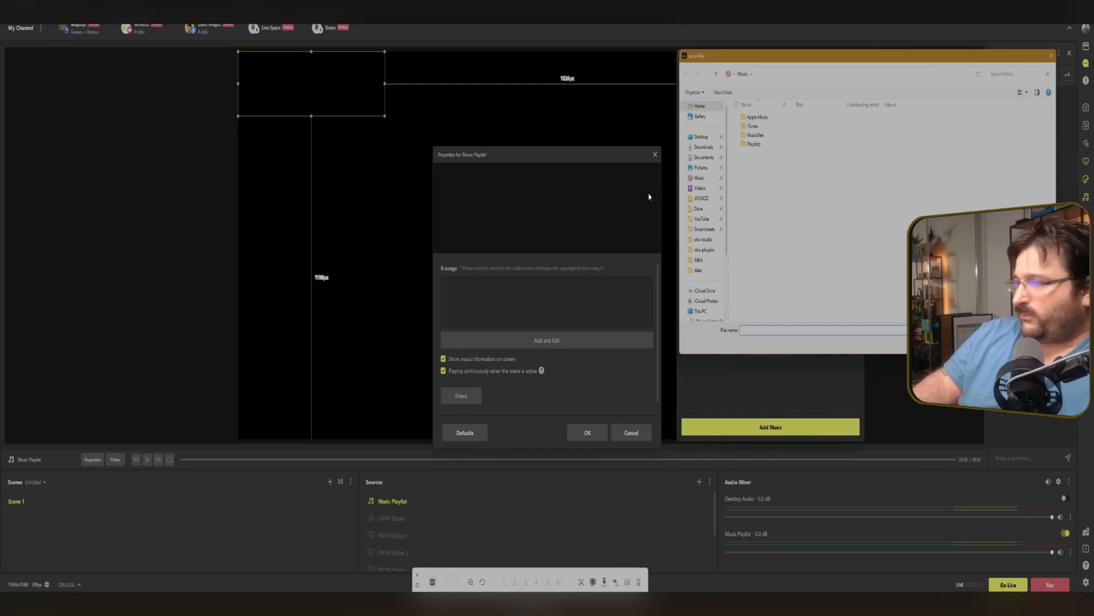
{"action": "left_click", "coordinate": [704, 228]}
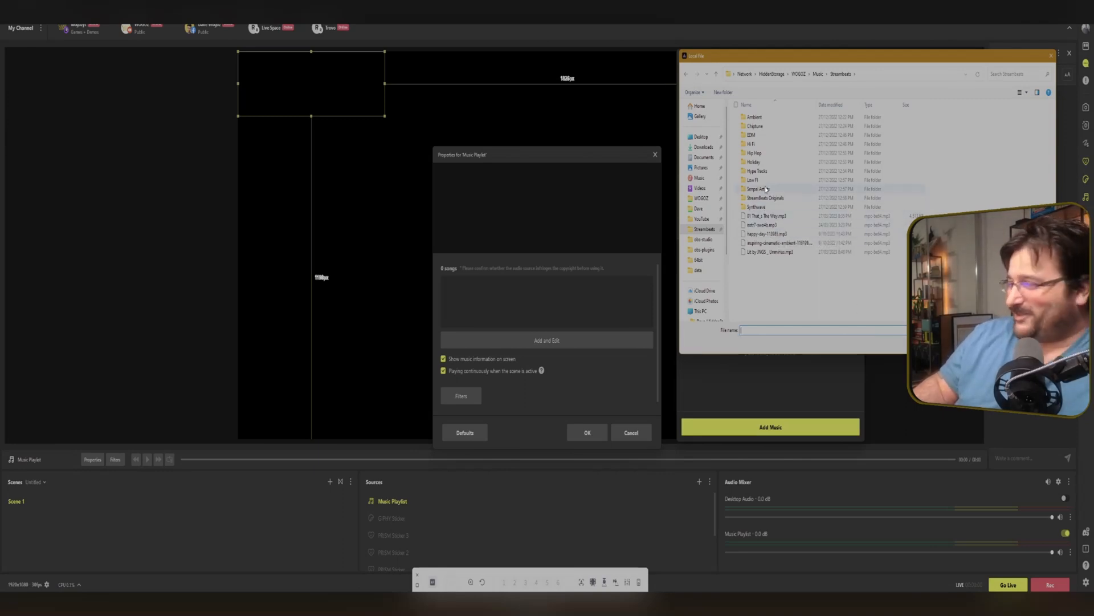
{"action": "double_click", "coordinate": [762, 154]}
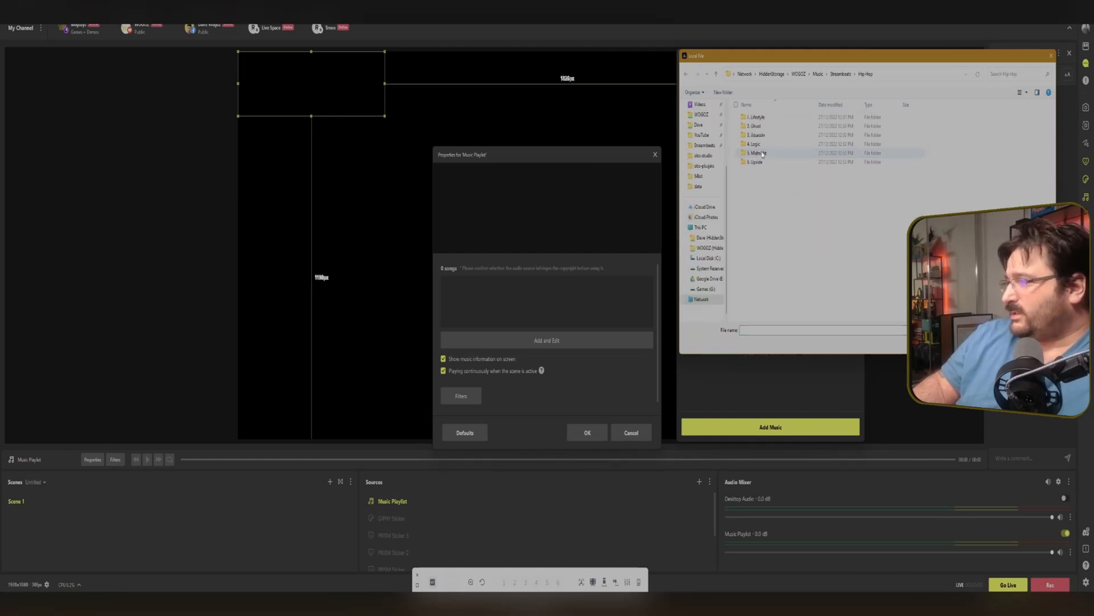
{"action": "double_click", "coordinate": [758, 117]}
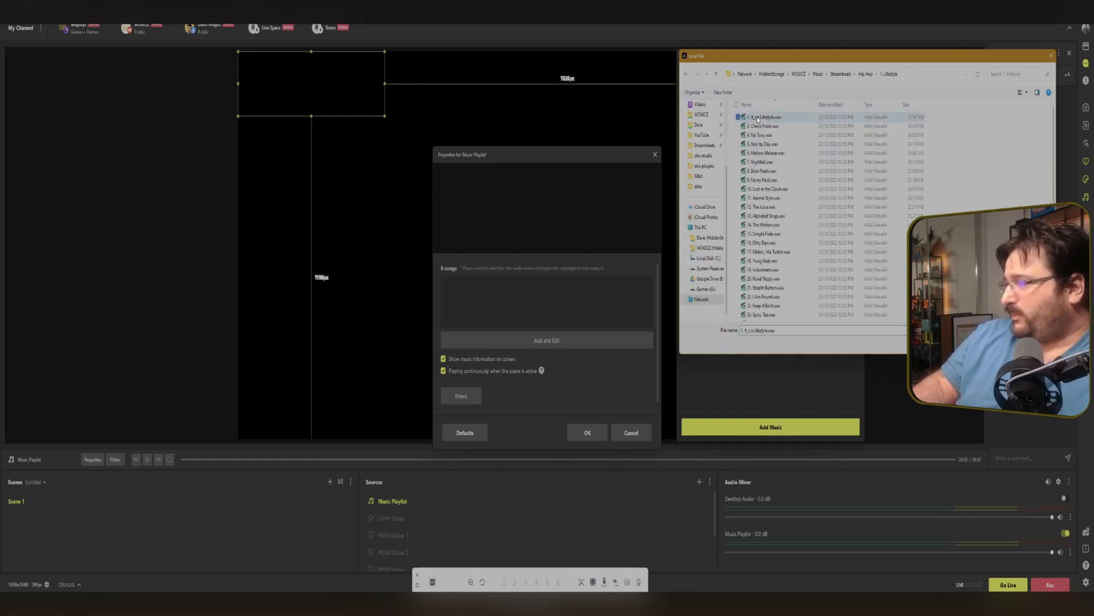
{"action": "key", "text": "ctrl+a"}
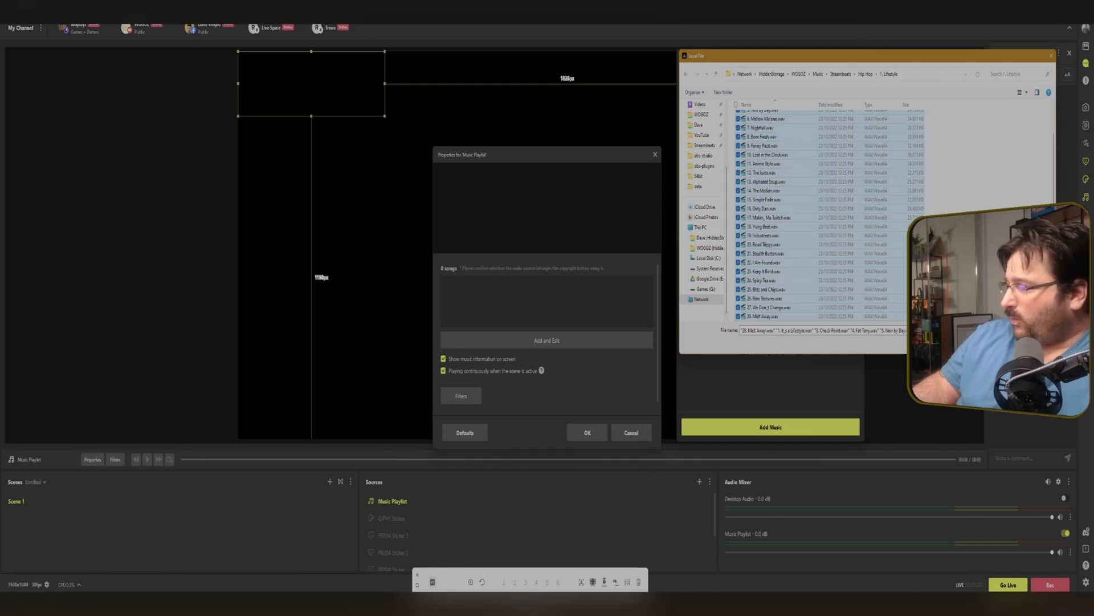
{"action": "key", "text": "Return"}
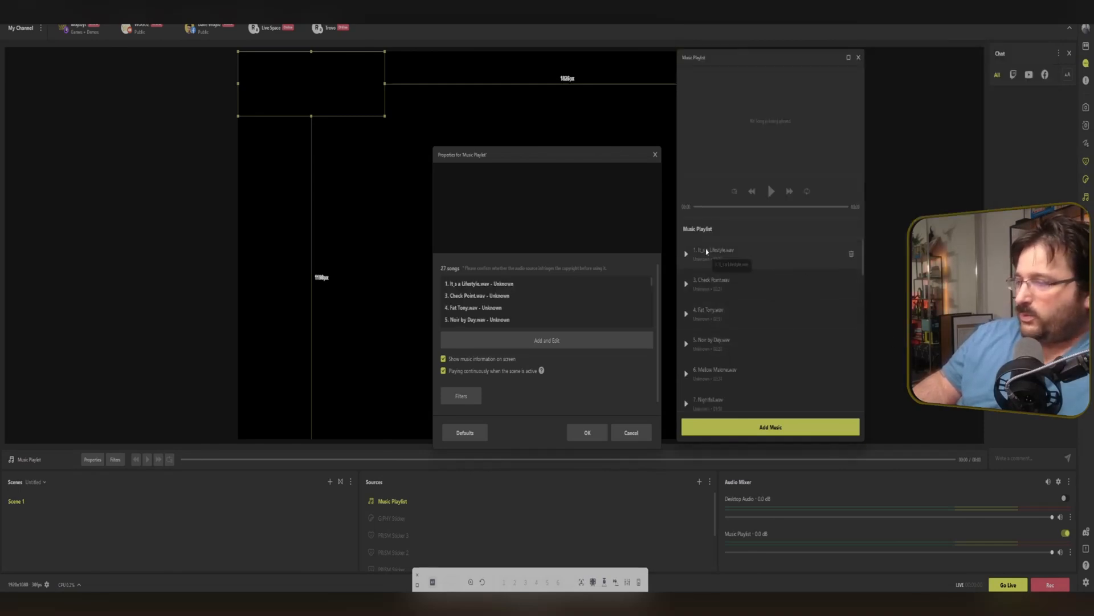
Play the first song and move the music information box to the canvas's lower-left corner.
{"action": "left_click", "coordinate": [687, 254]}
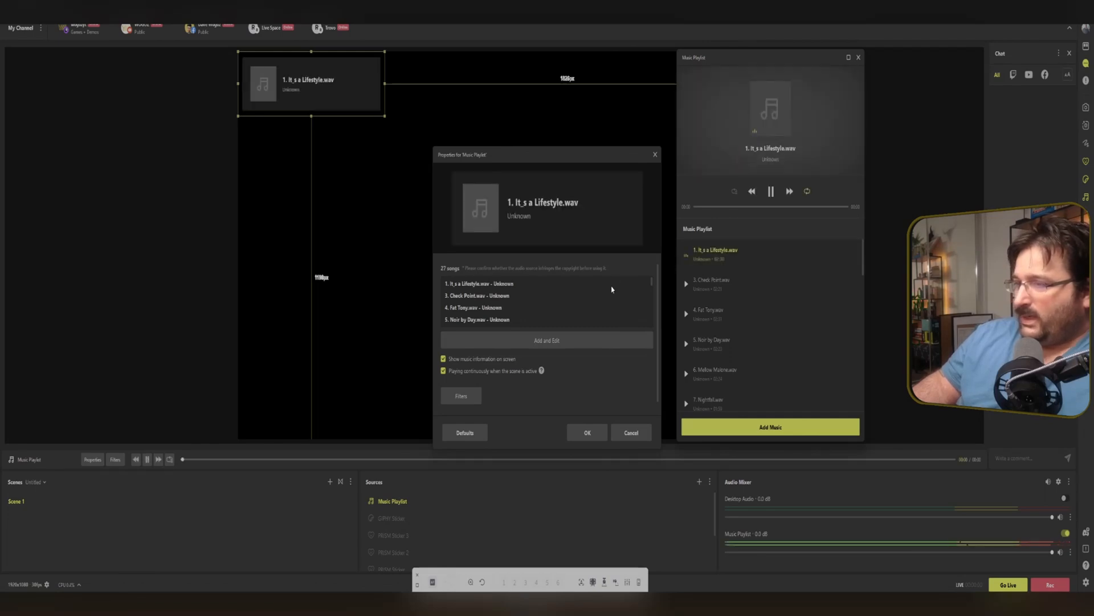
{"action": "left_click_drag", "start_coordinate": [287, 89], "coordinate": [285, 411]}
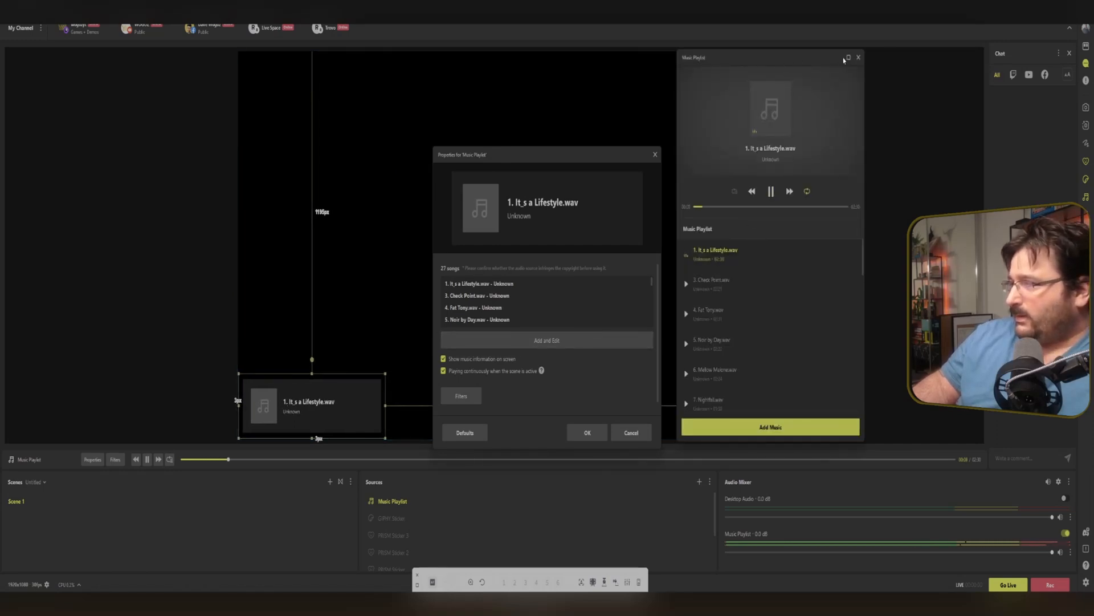
Reposition the music playlist panel and play "5. Noir by Day.wav".
{"action": "left_click_drag", "start_coordinate": [835, 59], "coordinate": [854, 131]}
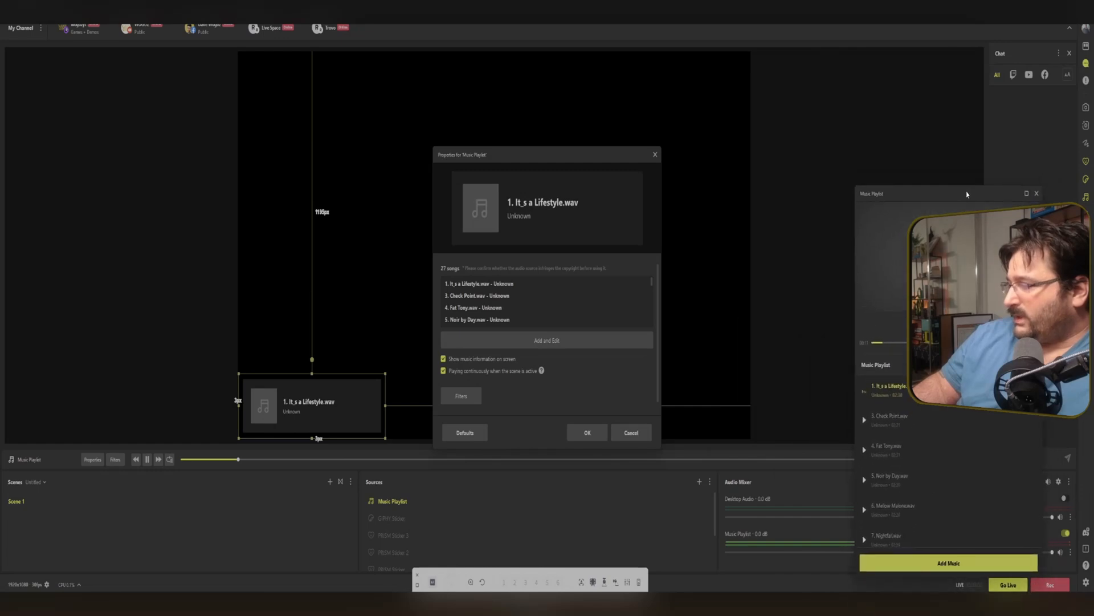
{"action": "left_click_drag", "start_coordinate": [986, 192], "coordinate": [954, 94]}
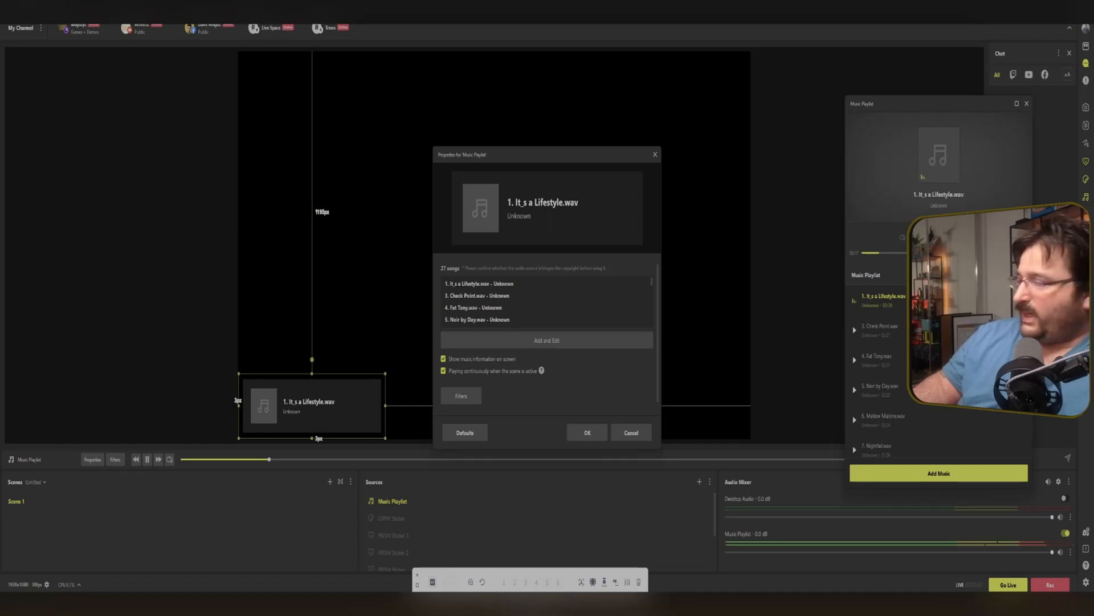
{"action": "double_click", "coordinate": [903, 395]}
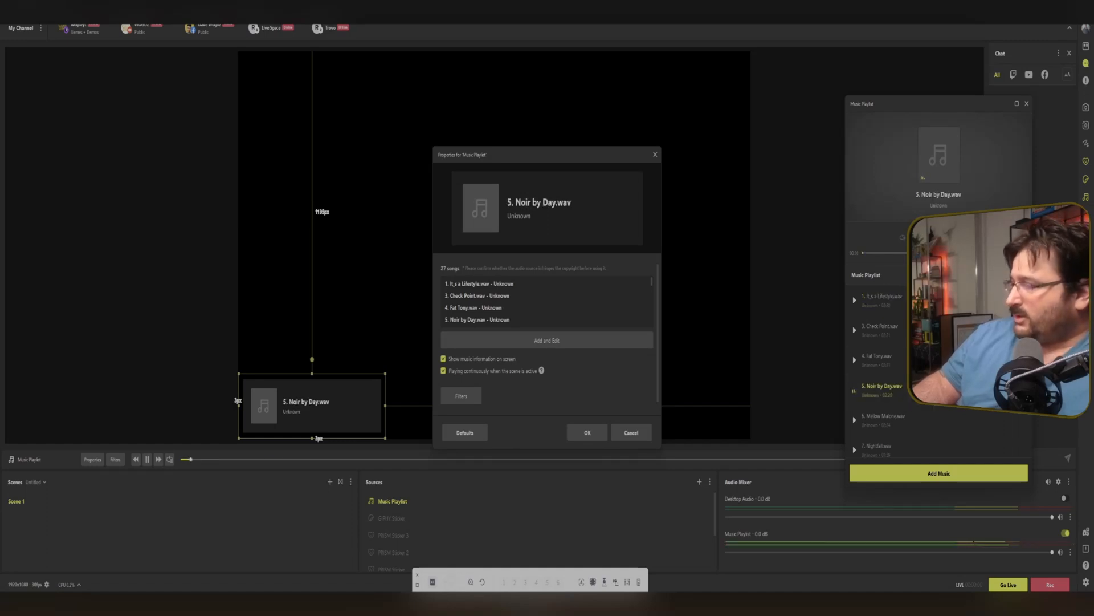
Skip ahead through the playlist with shuffle turned on.
{"action": "left_click", "coordinate": [957, 237]}
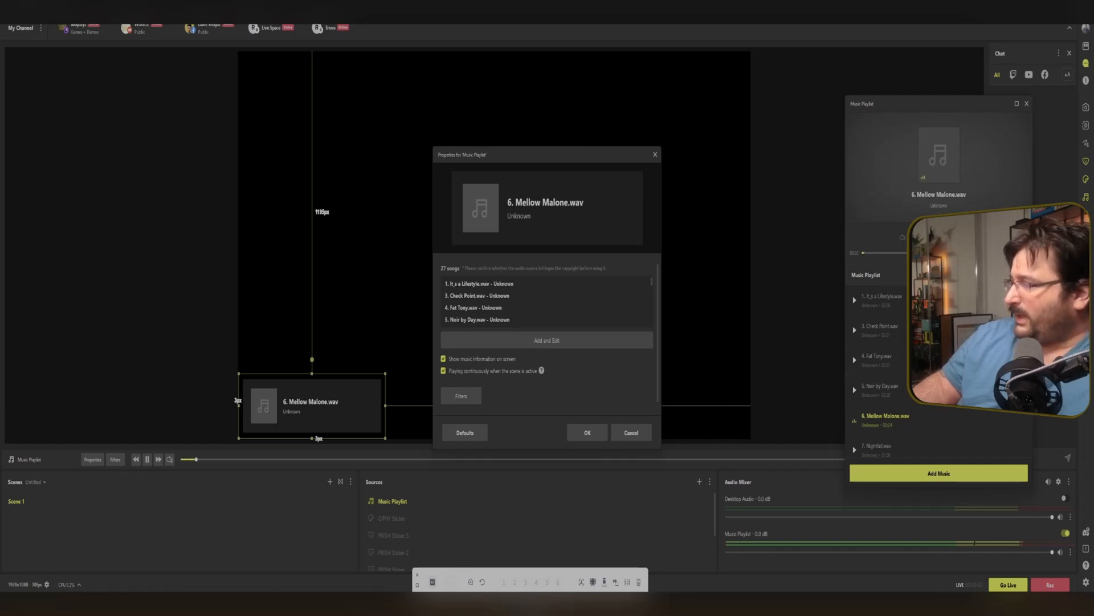
{"action": "left_click", "coordinate": [903, 239]}
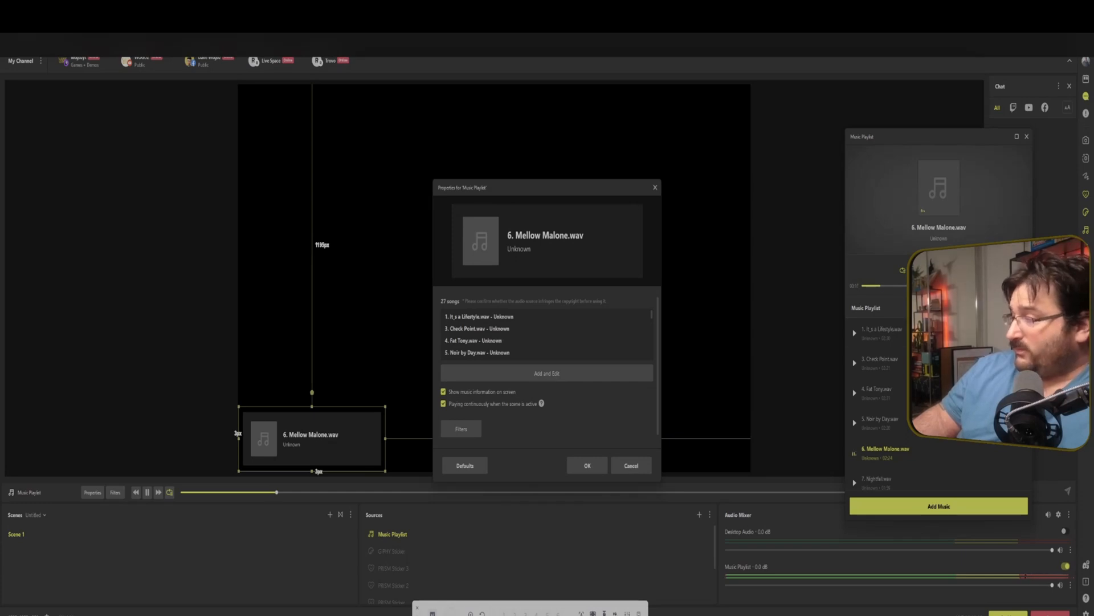
{"action": "left_click", "coordinate": [958, 270]}
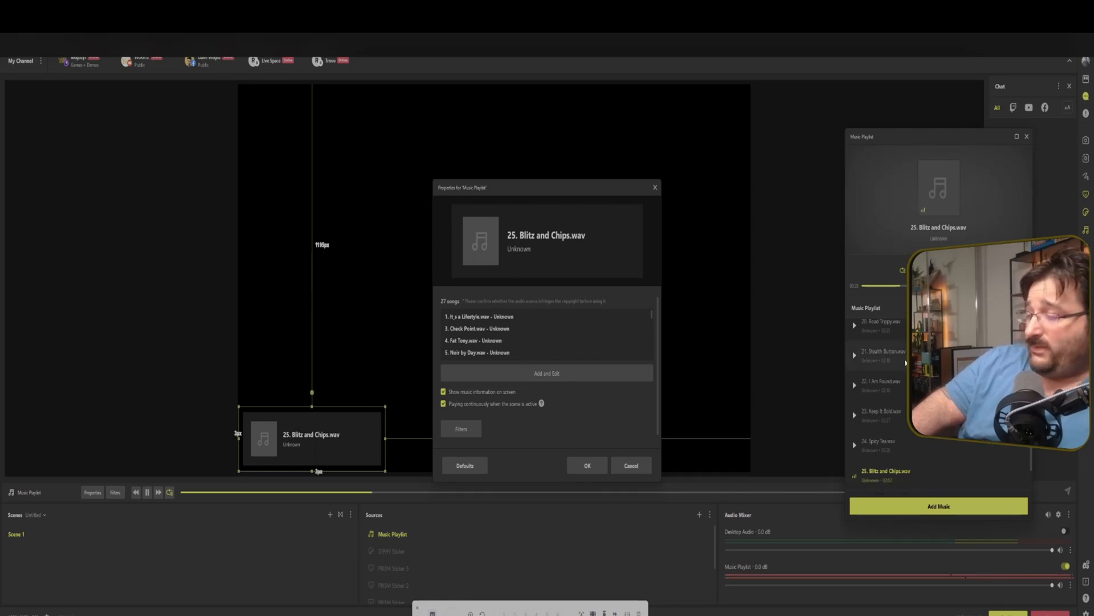
Lower the Music Playlist volume to about -31 dB and close its properties, saving the changes.
{"action": "left_click_drag", "start_coordinate": [1053, 584], "coordinate": [793, 585]}
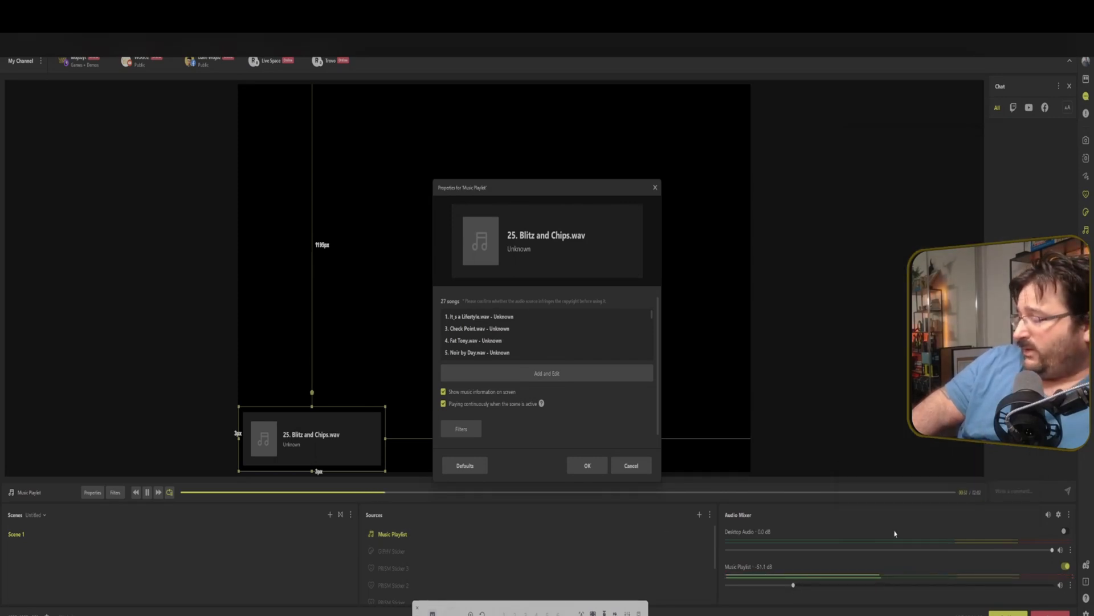
{"action": "left_click", "coordinate": [584, 379]}
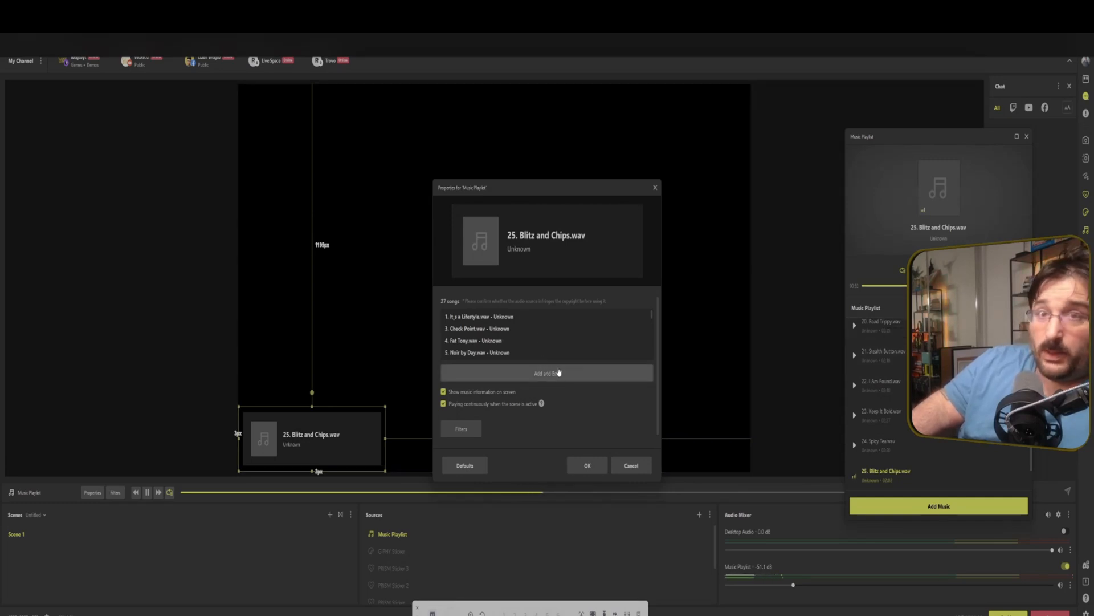
{"action": "left_click", "coordinate": [655, 187]}
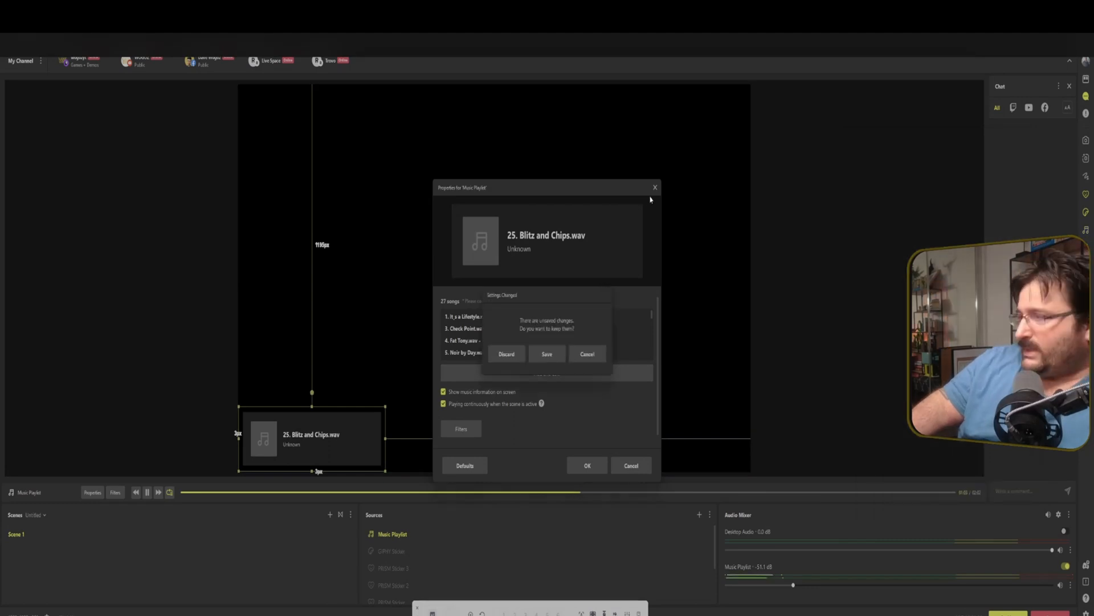
{"action": "left_click", "coordinate": [547, 354]}
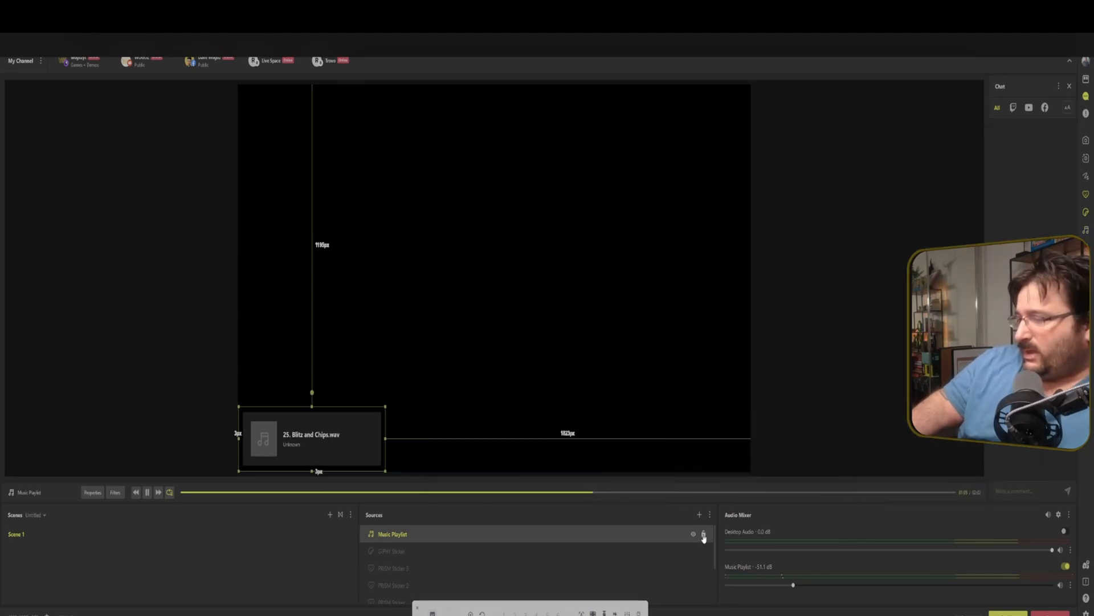
Reopen the Music Playlist properties and raise its volume to about -17.9 dB.
{"action": "left_click", "coordinate": [693, 534]}
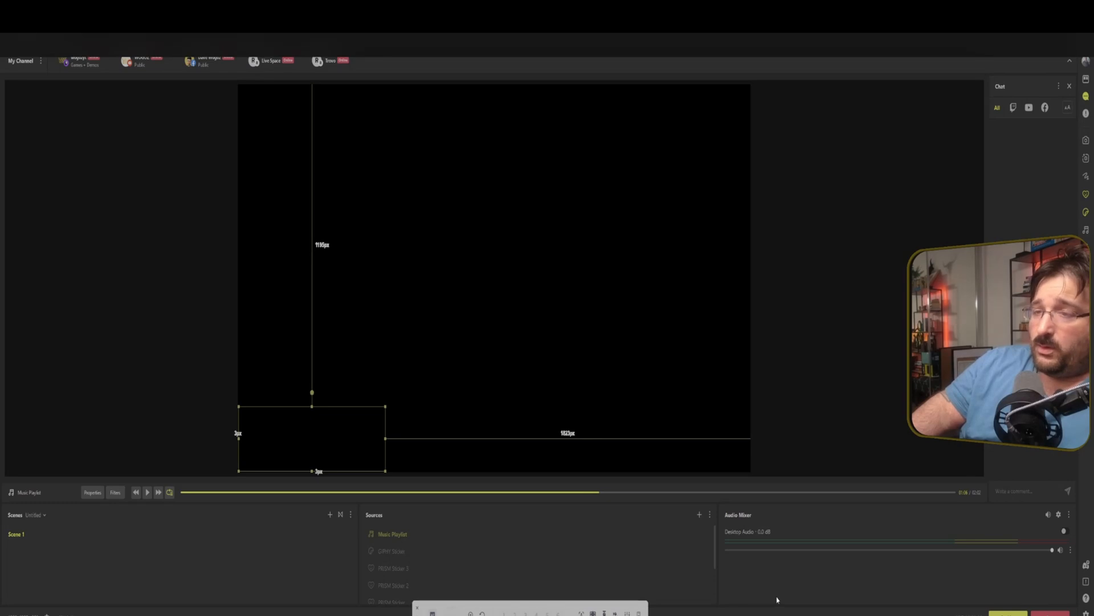
{"action": "double_click", "coordinate": [483, 536]}
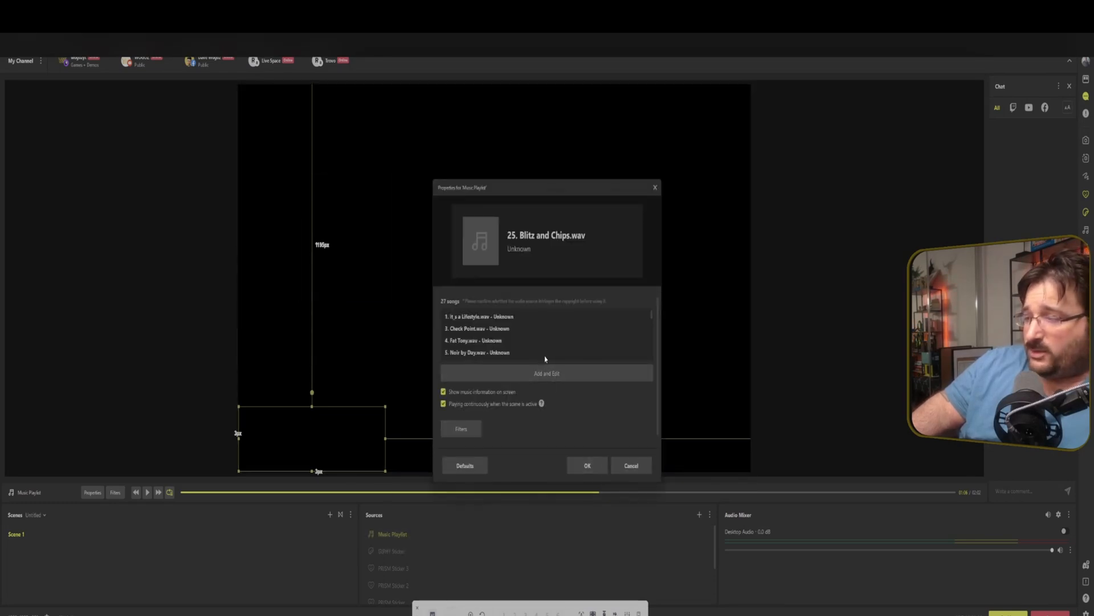
{"action": "left_click", "coordinate": [694, 535]}
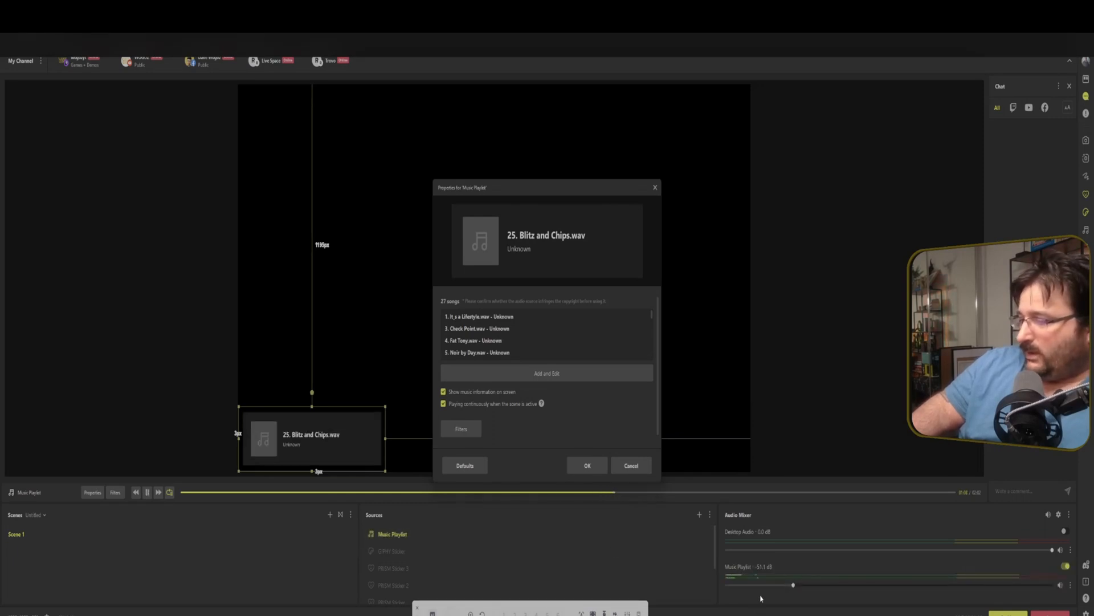
{"action": "left_click_drag", "start_coordinate": [793, 586], "coordinate": [893, 586]}
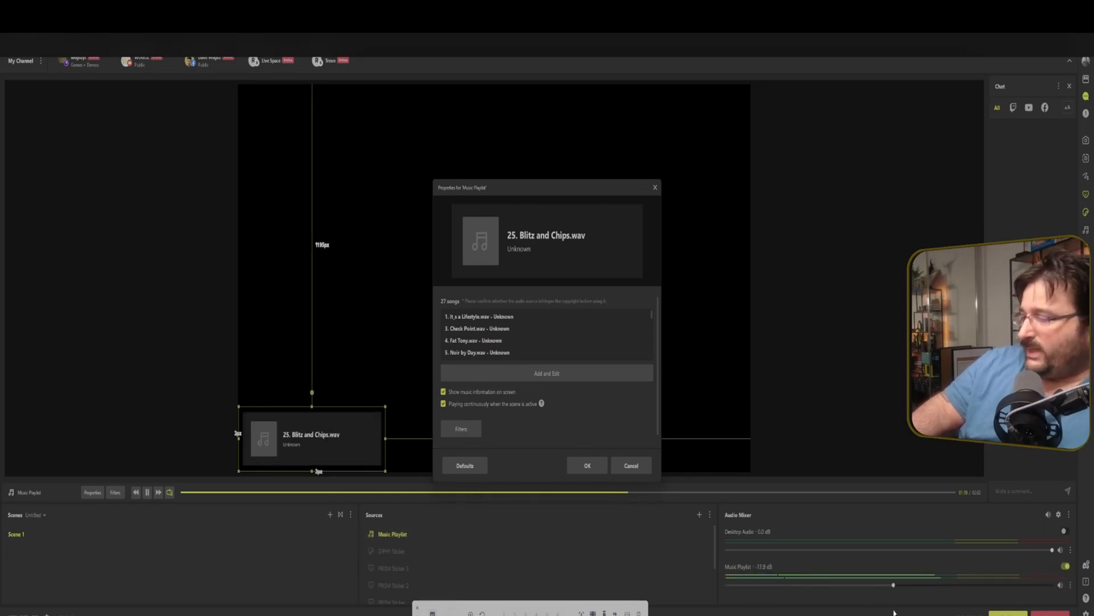
Toggle the on-screen music information off and on, confirm the properties, and hide the Music Playlist source.
{"action": "left_click", "coordinate": [444, 391]}
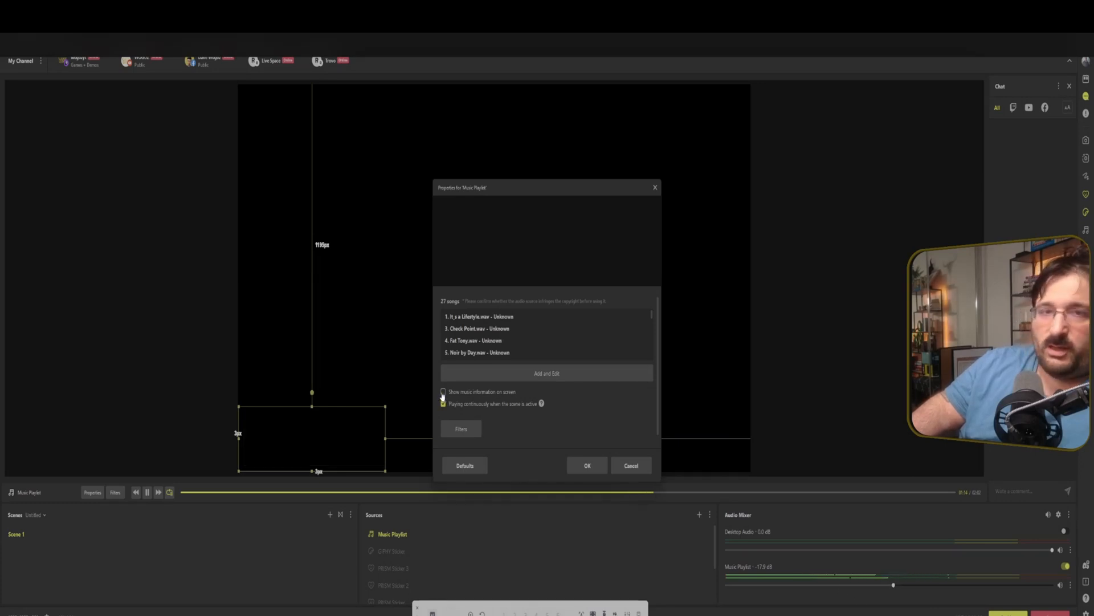
{"action": "left_click", "coordinate": [444, 392]}
{"action": "left_click", "coordinate": [588, 467]}
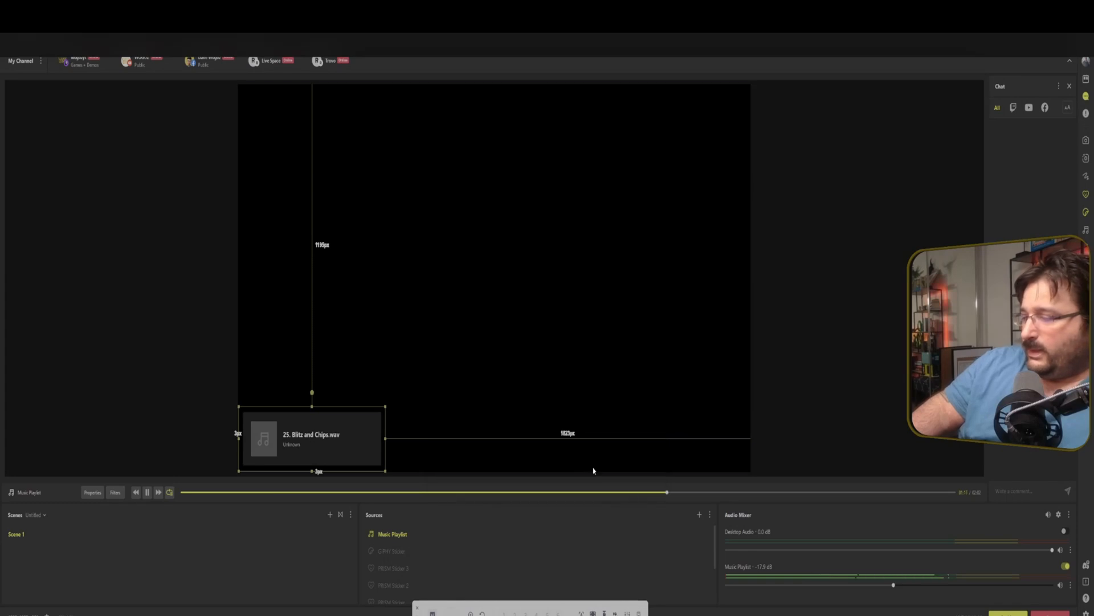
{"action": "left_click", "coordinate": [695, 535]}
Add an Audio Visualizer source using the second template.
{"action": "left_click", "coordinate": [700, 514]}
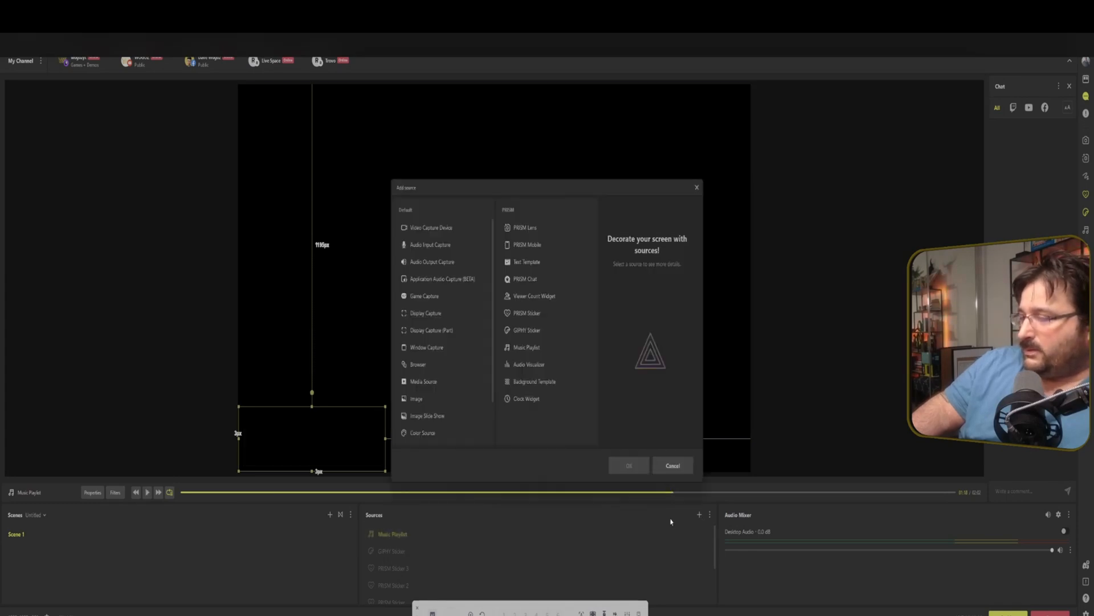
{"action": "left_click", "coordinate": [550, 363]}
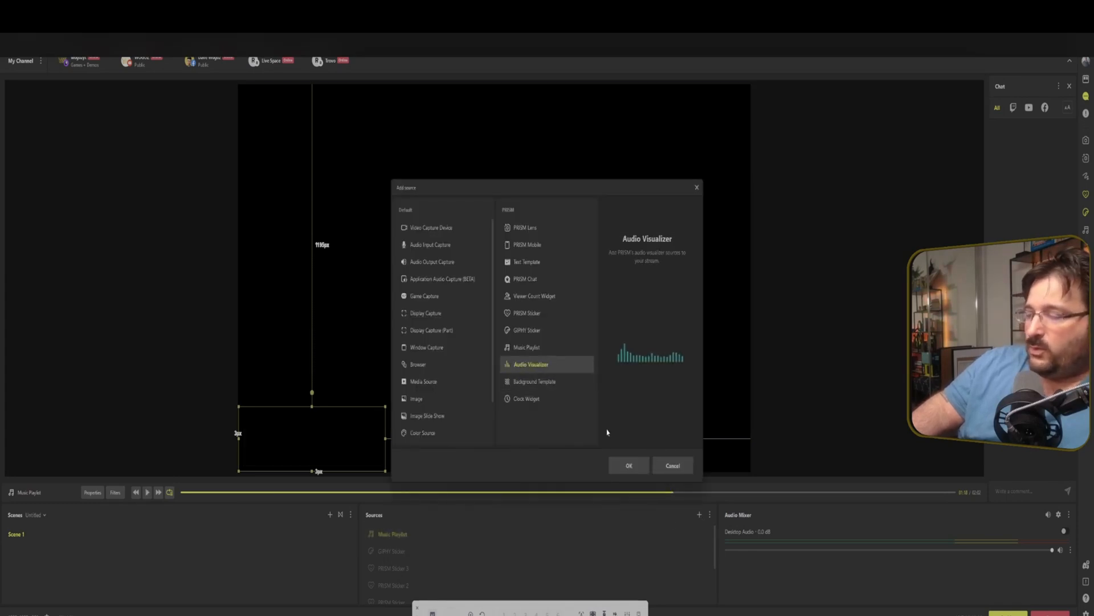
{"action": "left_click", "coordinate": [641, 468]}
{"action": "key", "text": "Return"}
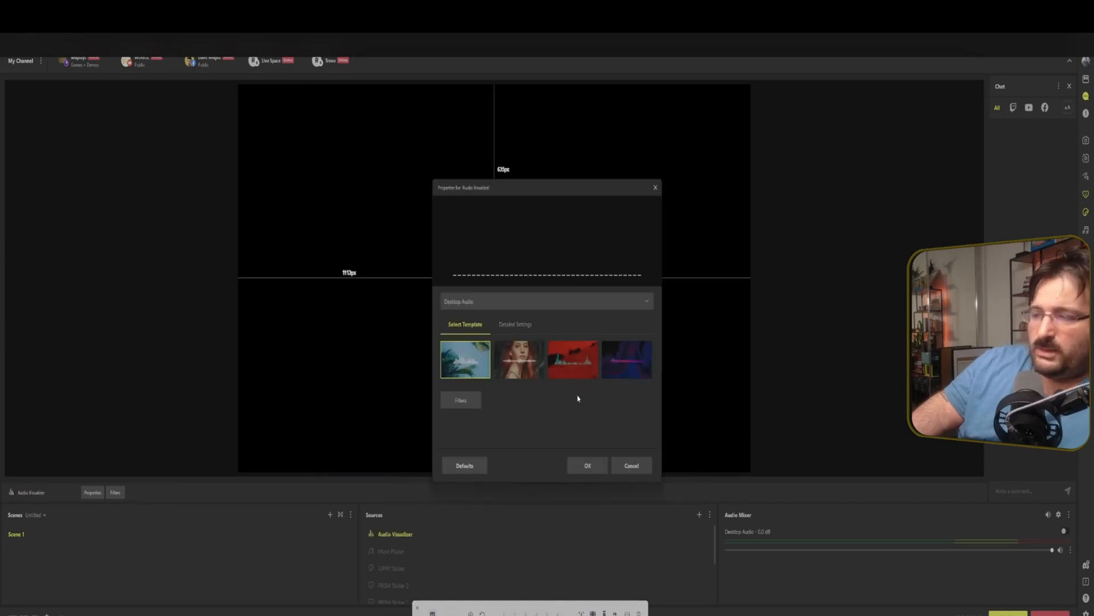
{"action": "left_click", "coordinate": [518, 359]}
{"action": "left_click", "coordinate": [587, 465]}
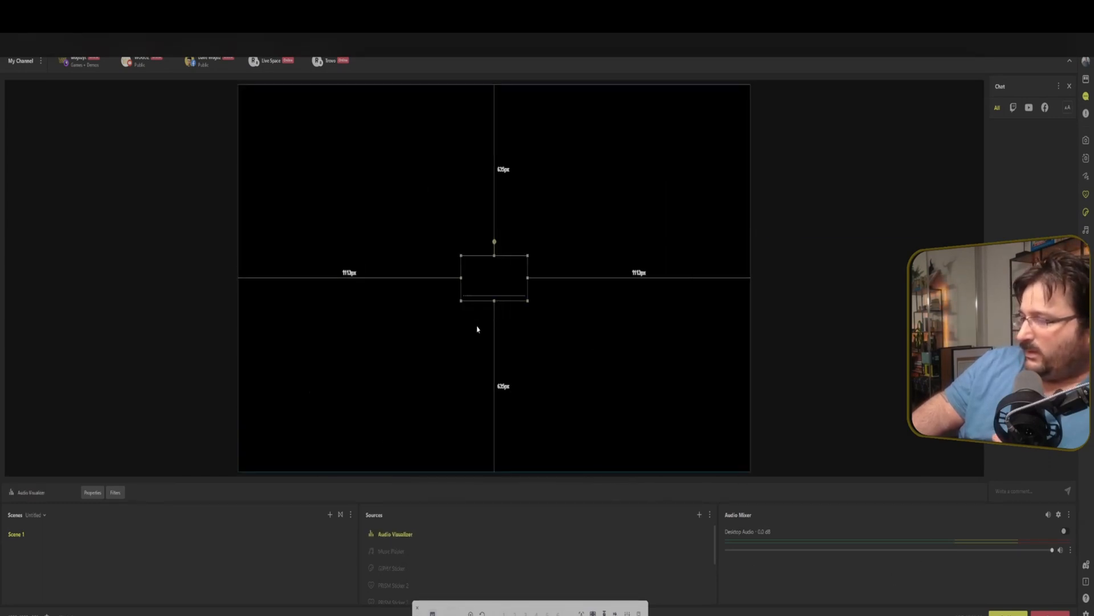
Enlarge the audio visualizer and move it toward the canvas centre.
{"action": "left_click_drag", "start_coordinate": [528, 300], "coordinate": [729, 368]}
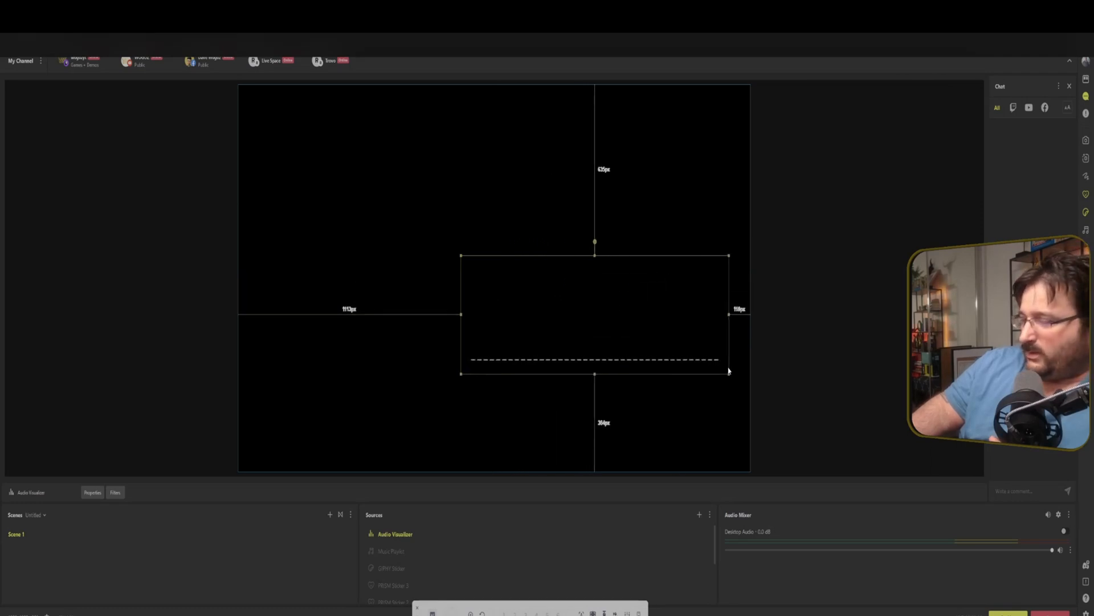
{"action": "left_click_drag", "start_coordinate": [598, 332], "coordinate": [482, 316]}
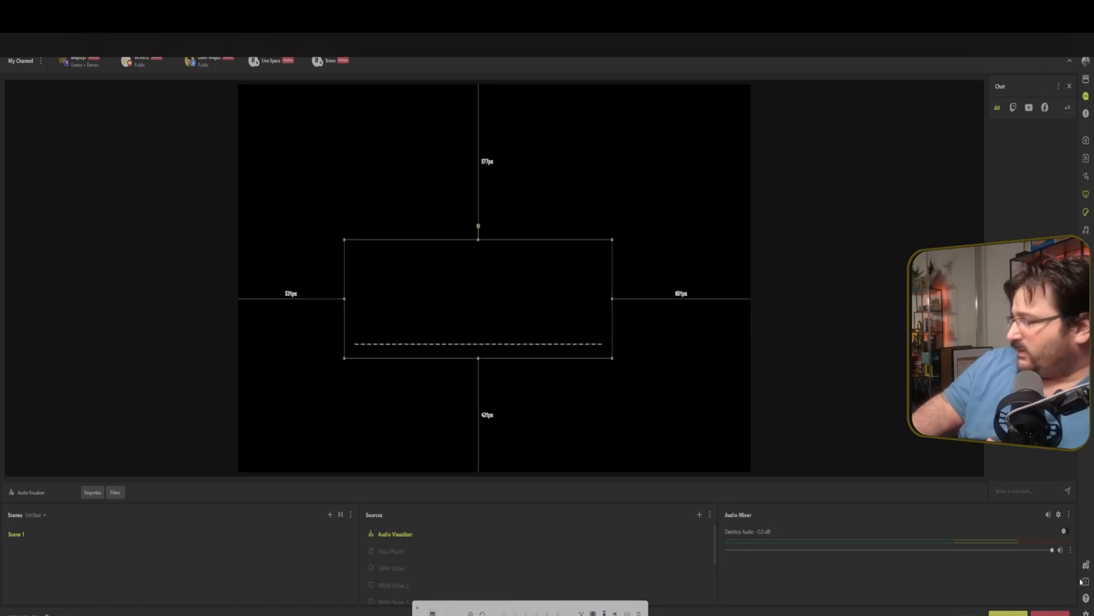
Set the audio visualizer's input source to Mic / Auxiliary device.
{"action": "double_click", "coordinate": [506, 437]}
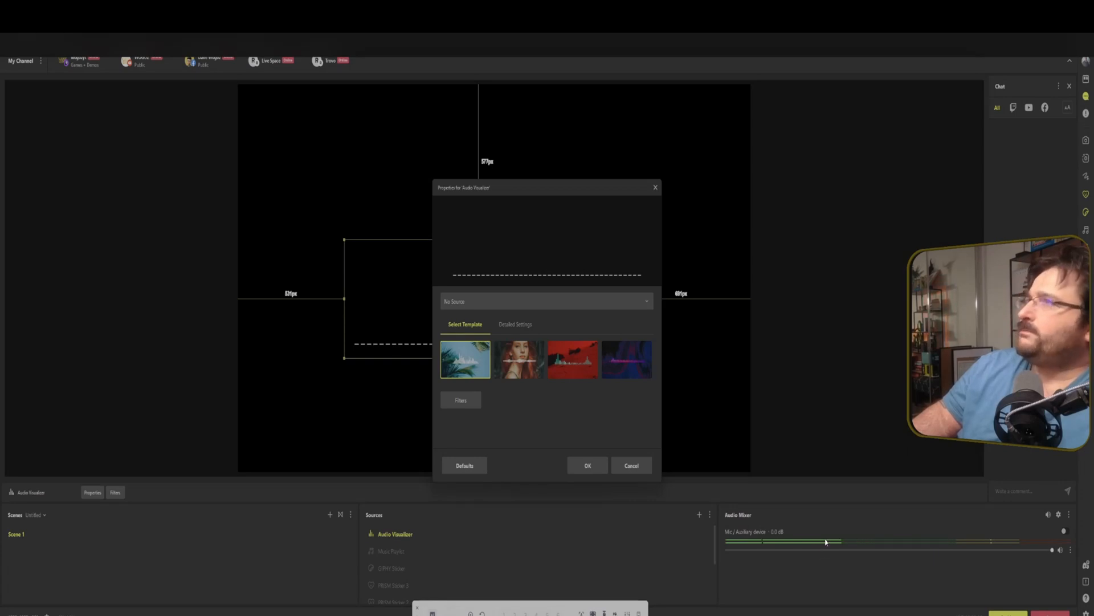
{"action": "left_click", "coordinate": [496, 302]}
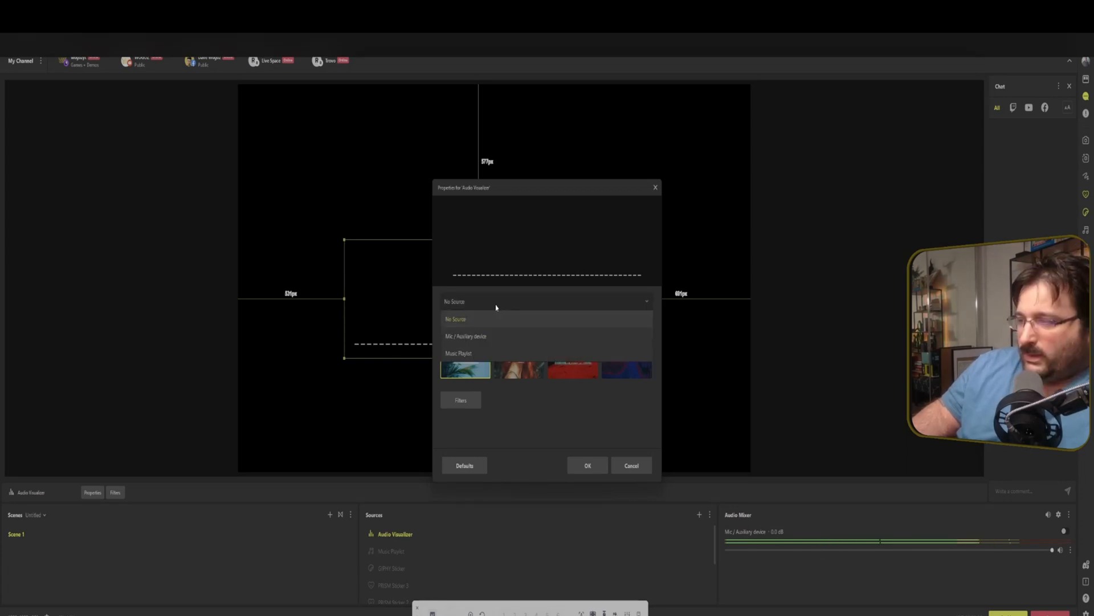
{"action": "left_click", "coordinate": [495, 337]}
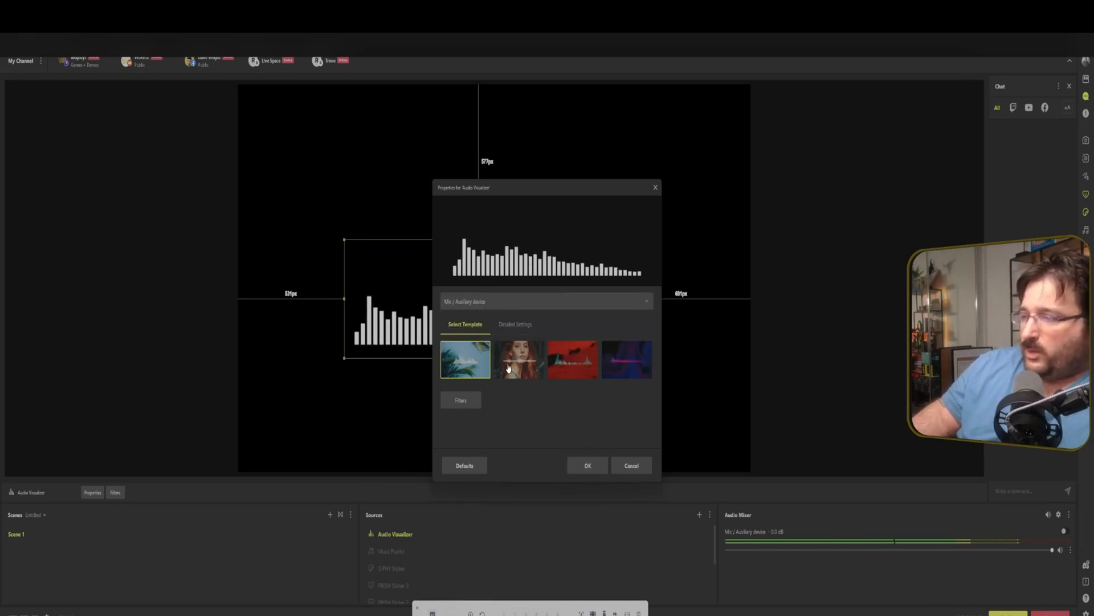
Move the audio visualizer higher on the canvas and switch it to the third template.
{"action": "left_click_drag", "start_coordinate": [520, 190], "coordinate": [104, 147]}
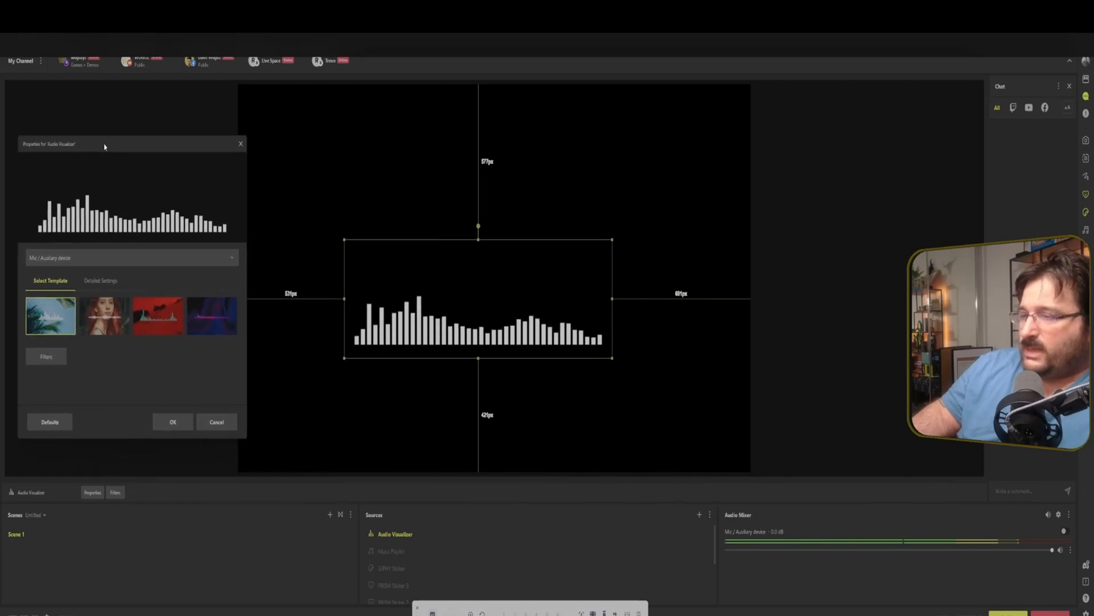
{"action": "left_click_drag", "start_coordinate": [462, 293], "coordinate": [416, 232]}
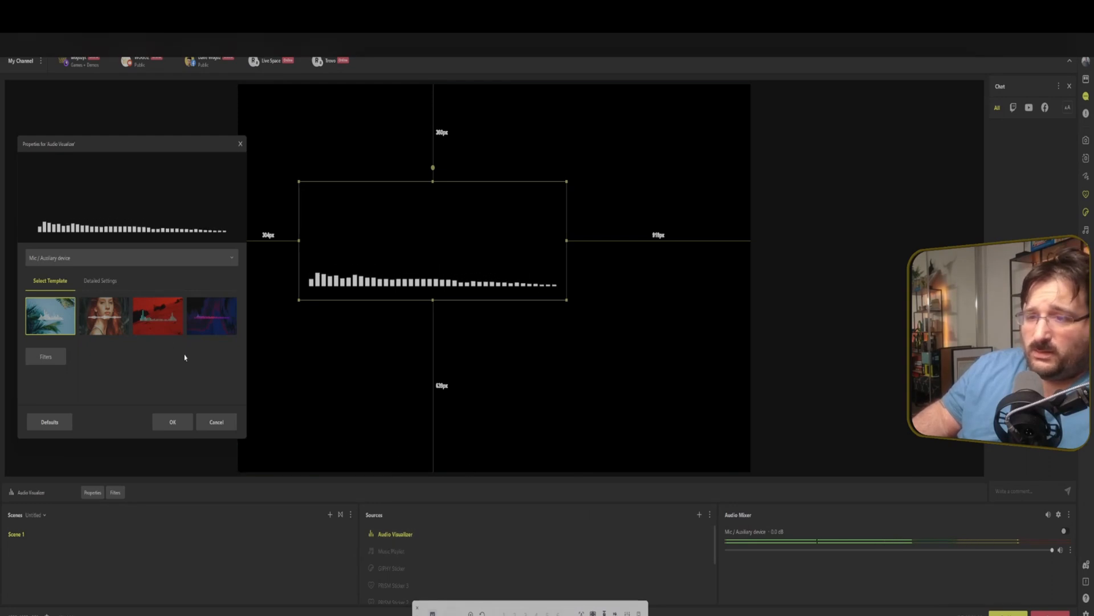
{"action": "left_click", "coordinate": [108, 320]}
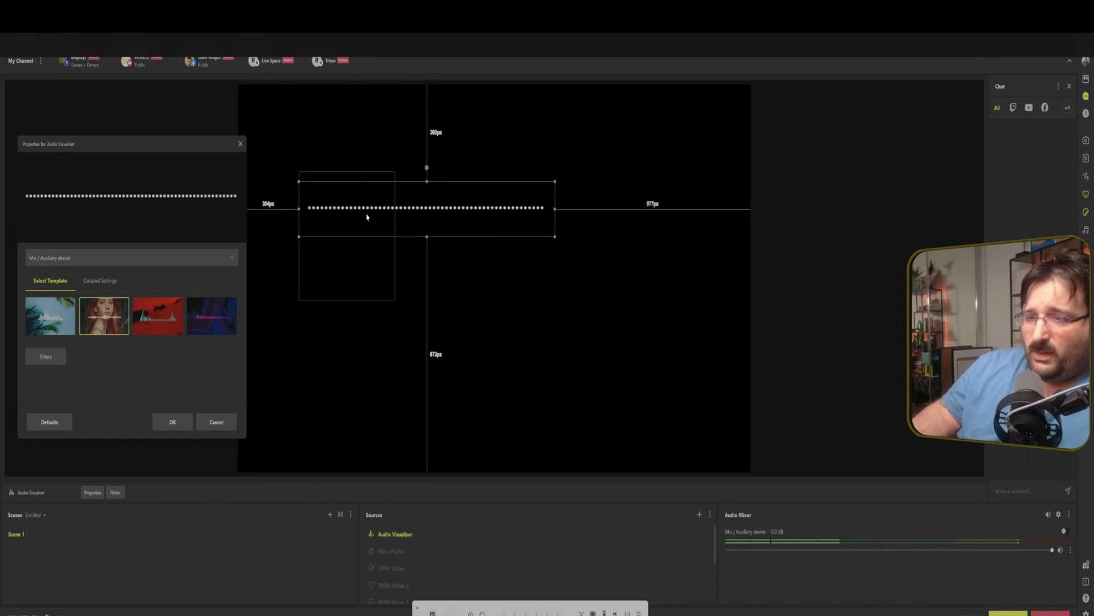
{"action": "left_click", "coordinate": [143, 317]}
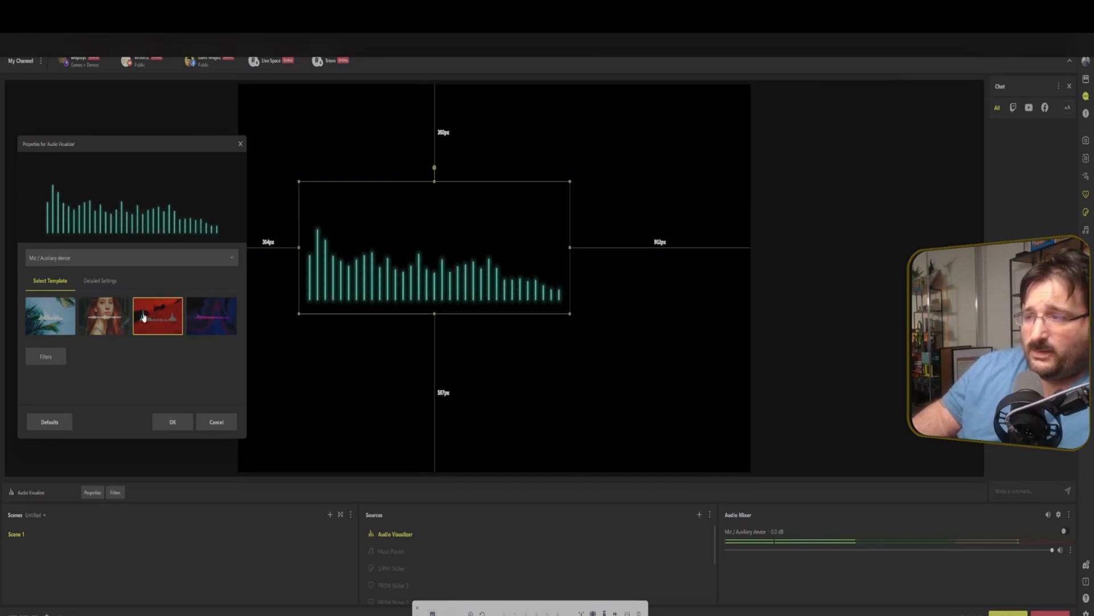
{"action": "left_click", "coordinate": [210, 331]}
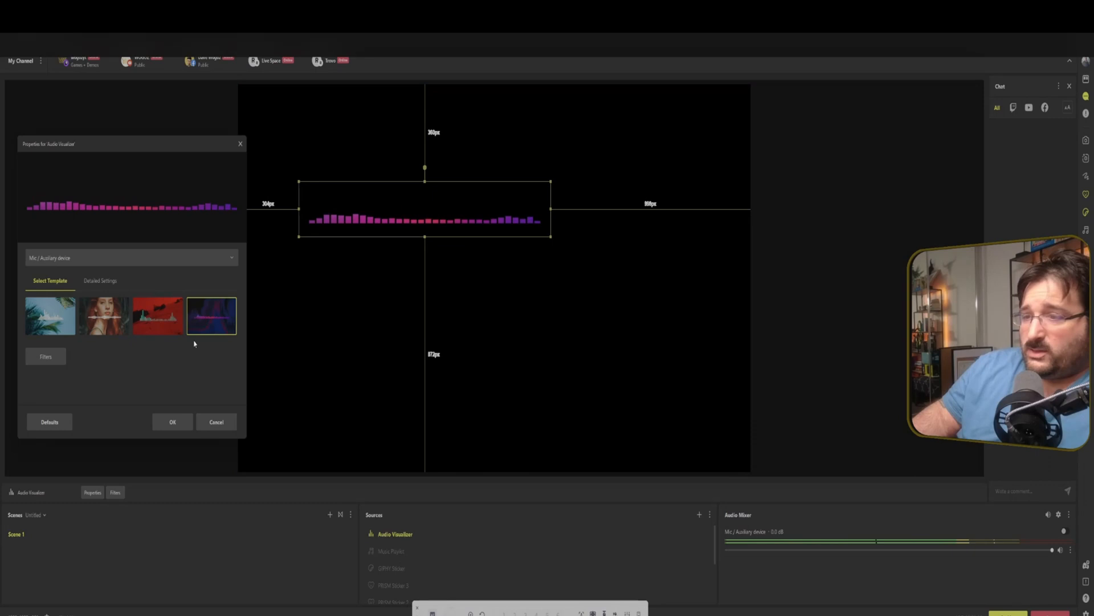
{"action": "left_click", "coordinate": [152, 314]}
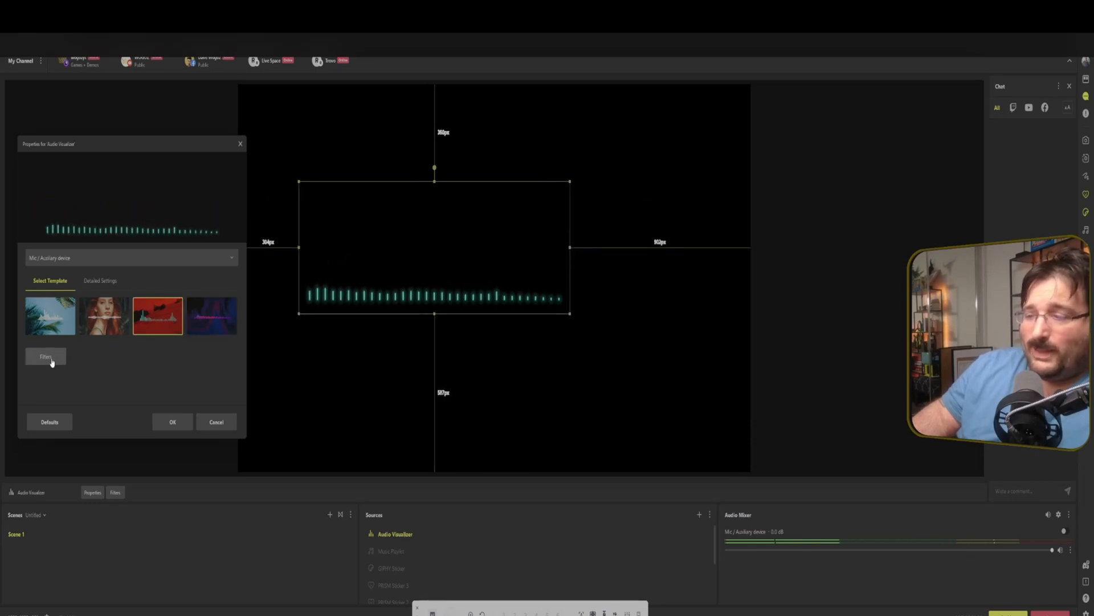
Add a Color Correction filter to the audio visualizer and shift its hue toward yellow-green.
{"action": "left_click", "coordinate": [47, 357]}
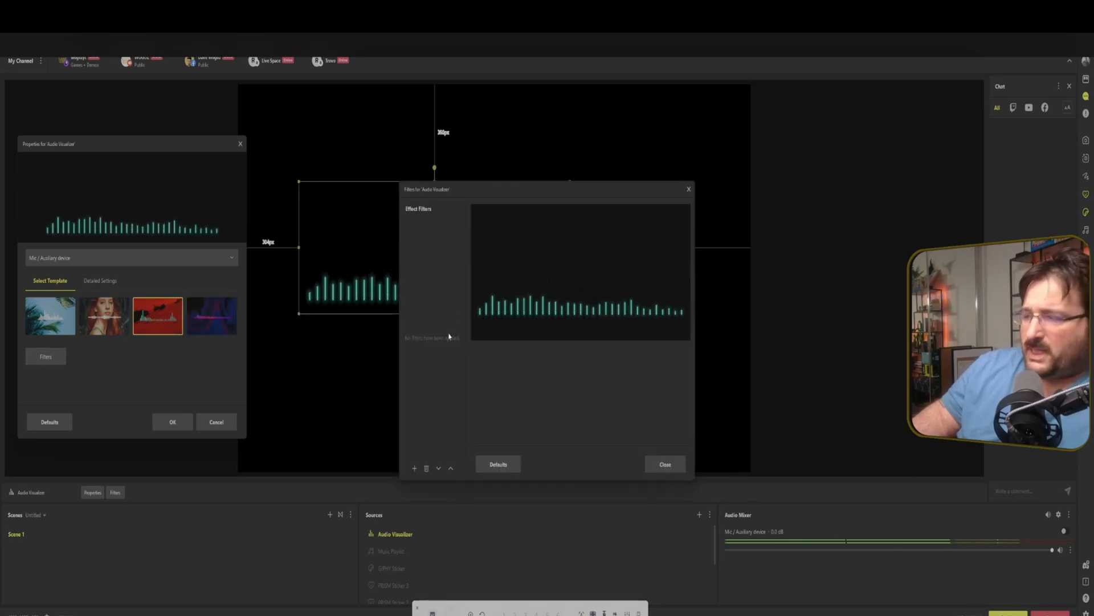
{"action": "left_click", "coordinate": [414, 468]}
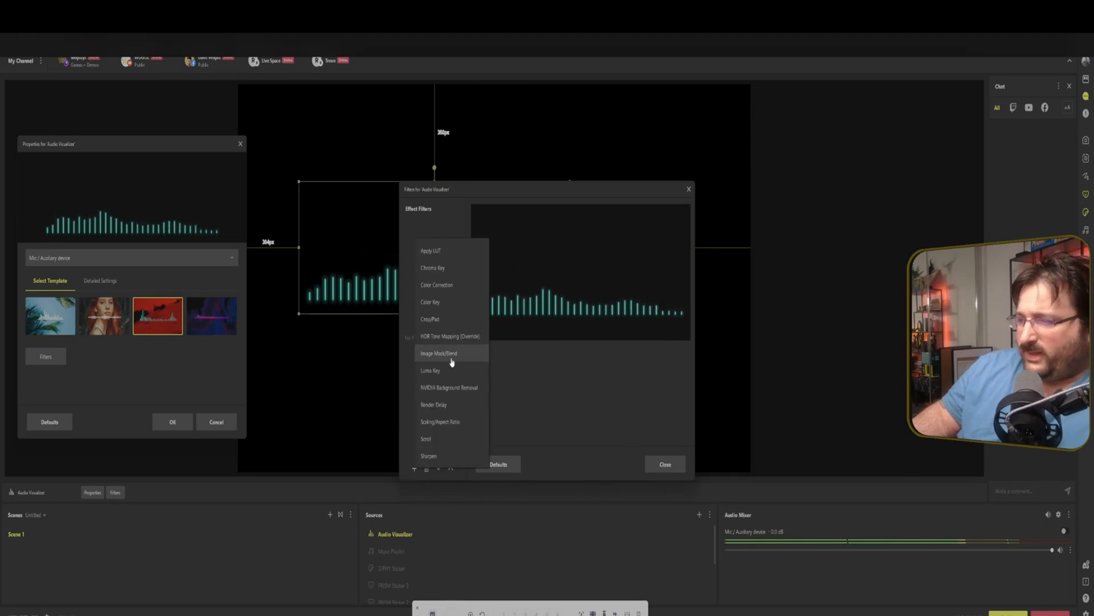
{"action": "left_click", "coordinate": [439, 283]}
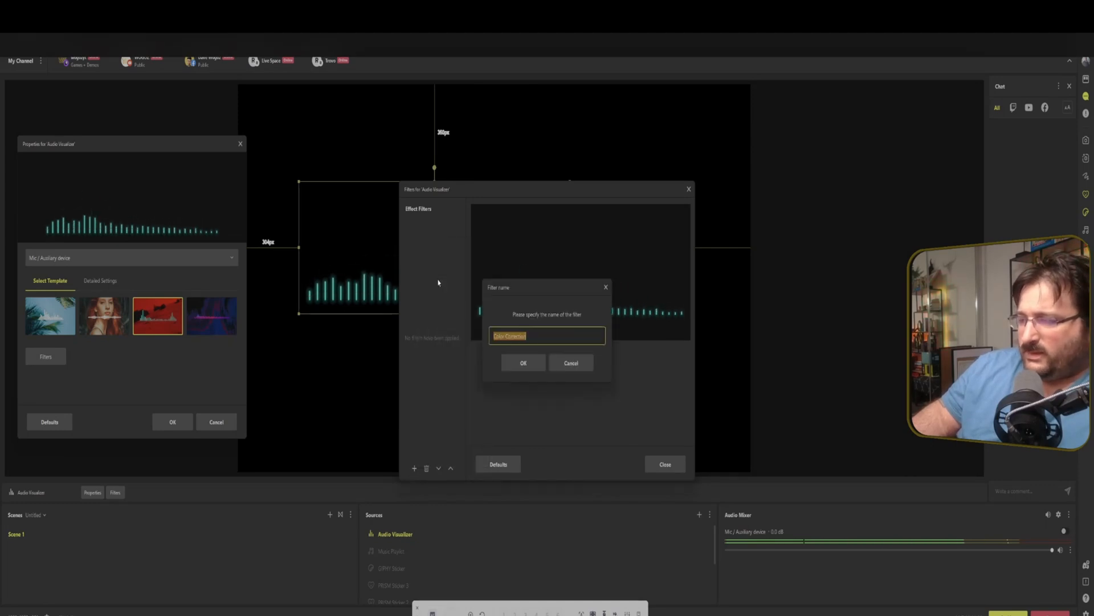
{"action": "left_click", "coordinate": [519, 362]}
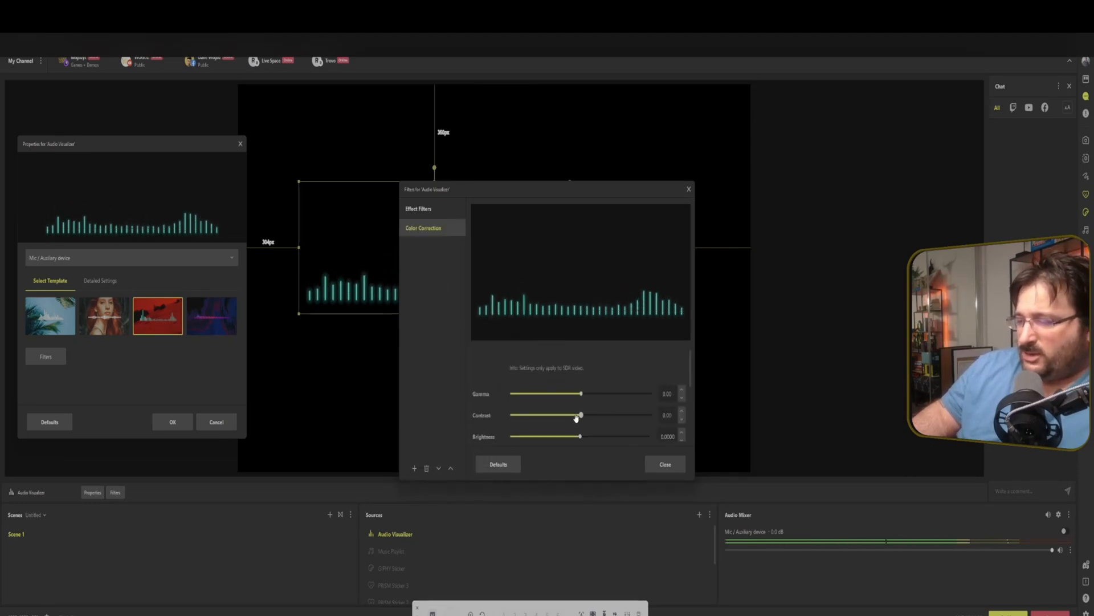
{"action": "scroll", "coordinate": [576, 414], "scroll_direction": "down", "scroll_amount": 5}
{"action": "scroll", "coordinate": [576, 407], "scroll_direction": "up", "scroll_amount": 1}
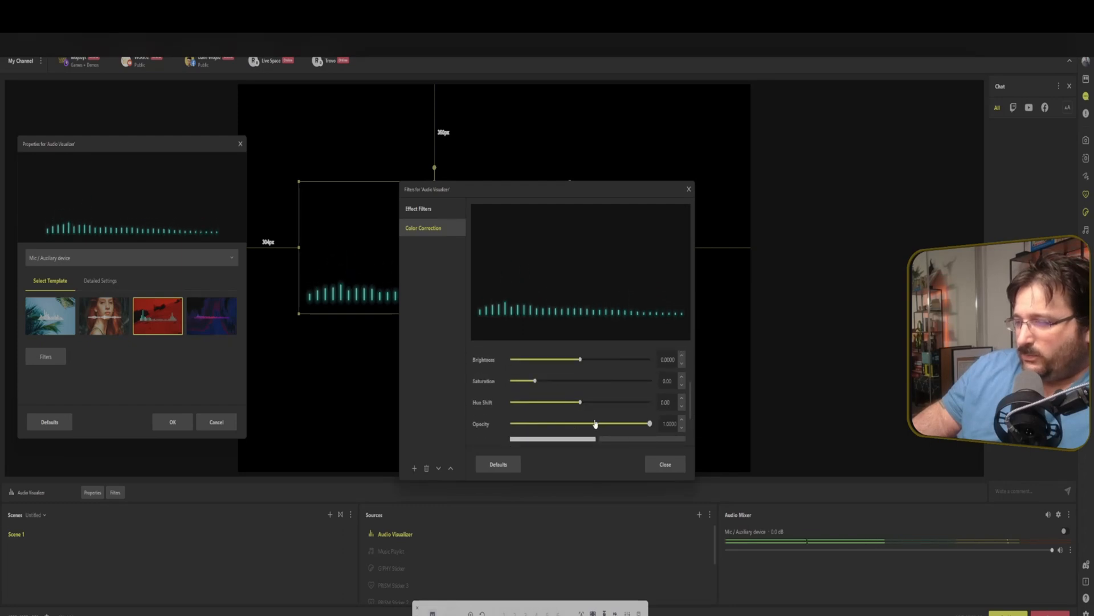
{"action": "left_click_drag", "start_coordinate": [579, 408], "coordinate": [621, 408]}
{"action": "left_click", "coordinate": [665, 464]}
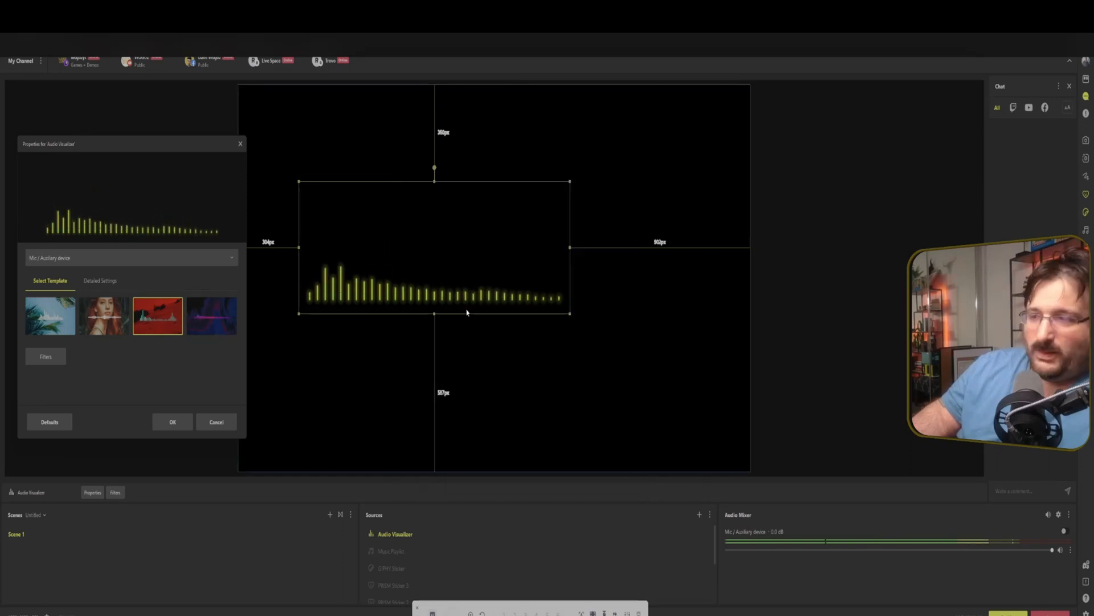
Close the visualizer properties and add a Background Template source.
{"action": "left_click", "coordinate": [569, 313]}
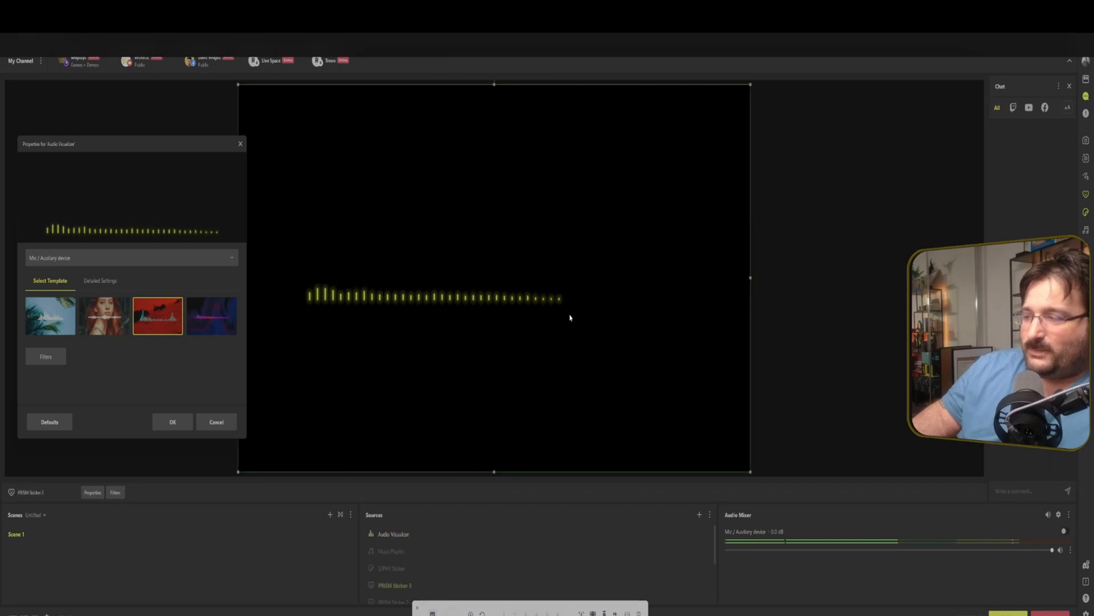
{"action": "left_click", "coordinate": [206, 429]}
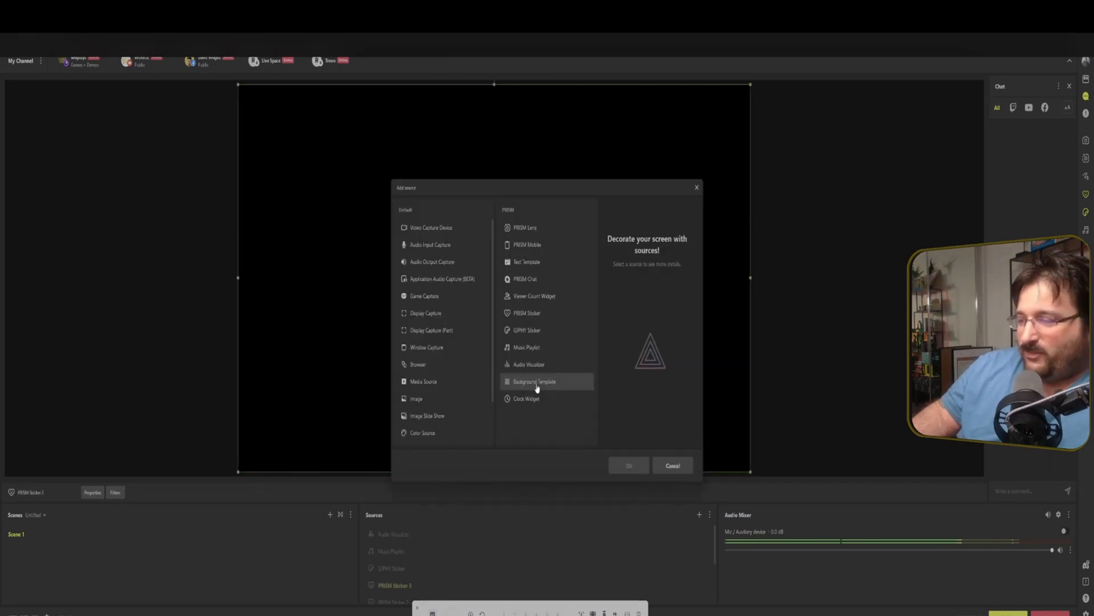
{"action": "left_click", "coordinate": [537, 387]}
{"action": "left_click", "coordinate": [630, 466]}
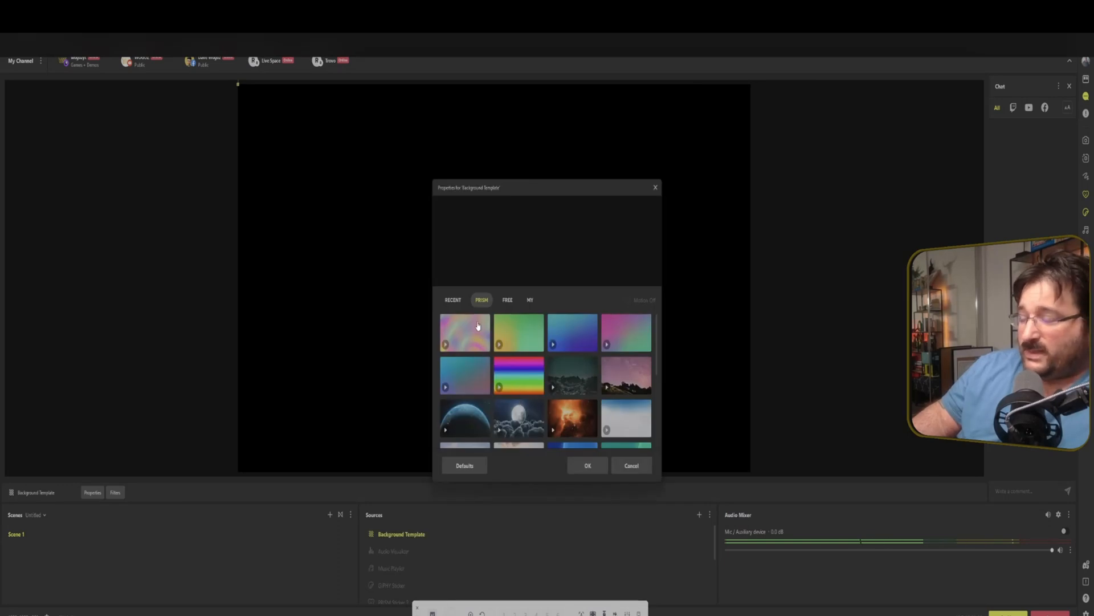
Pick the first PRISM background and stretch the background source to fill the whole canvas.
{"action": "left_click", "coordinate": [472, 333]}
{"action": "left_click_drag", "start_coordinate": [513, 188], "coordinate": [97, 132]}
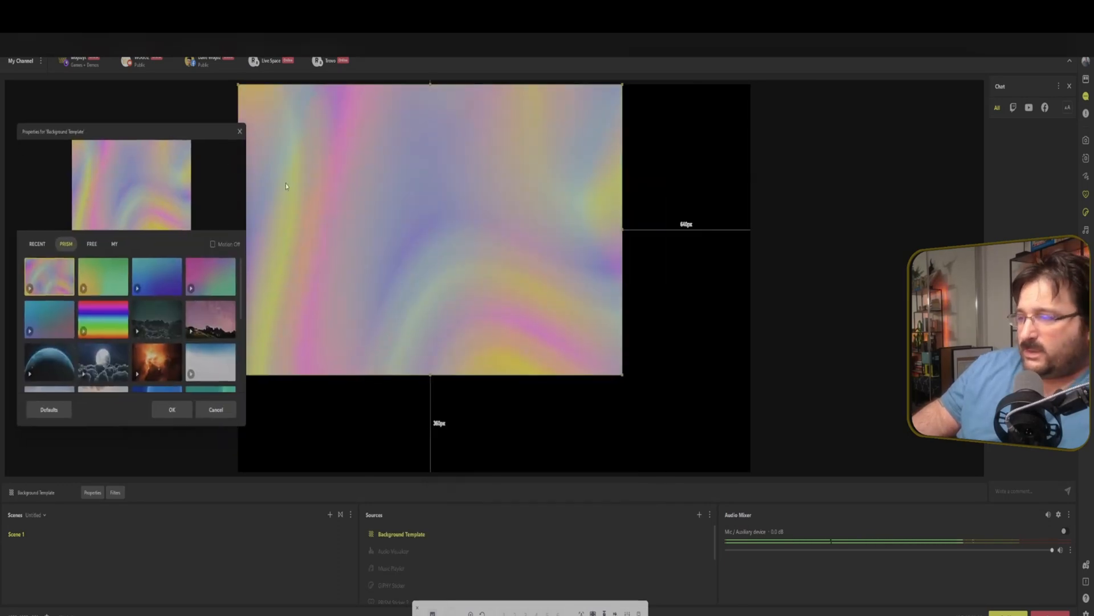
{"action": "left_click_drag", "start_coordinate": [623, 375], "coordinate": [751, 472]}
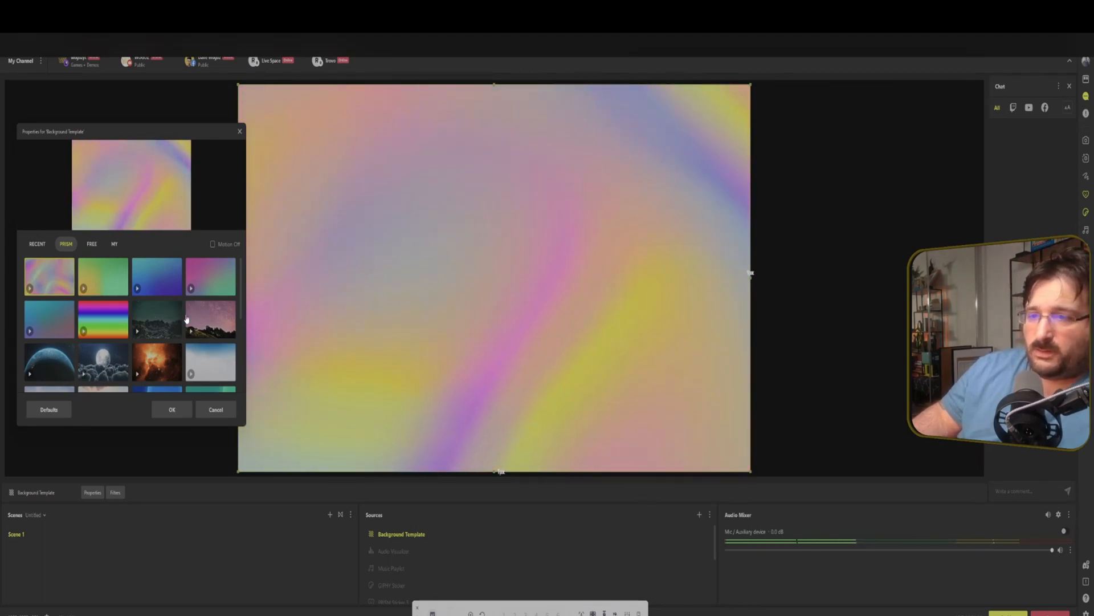
Preview several PRISM backgrounds, ending on the moon above the clouds.
{"action": "left_click", "coordinate": [110, 282]}
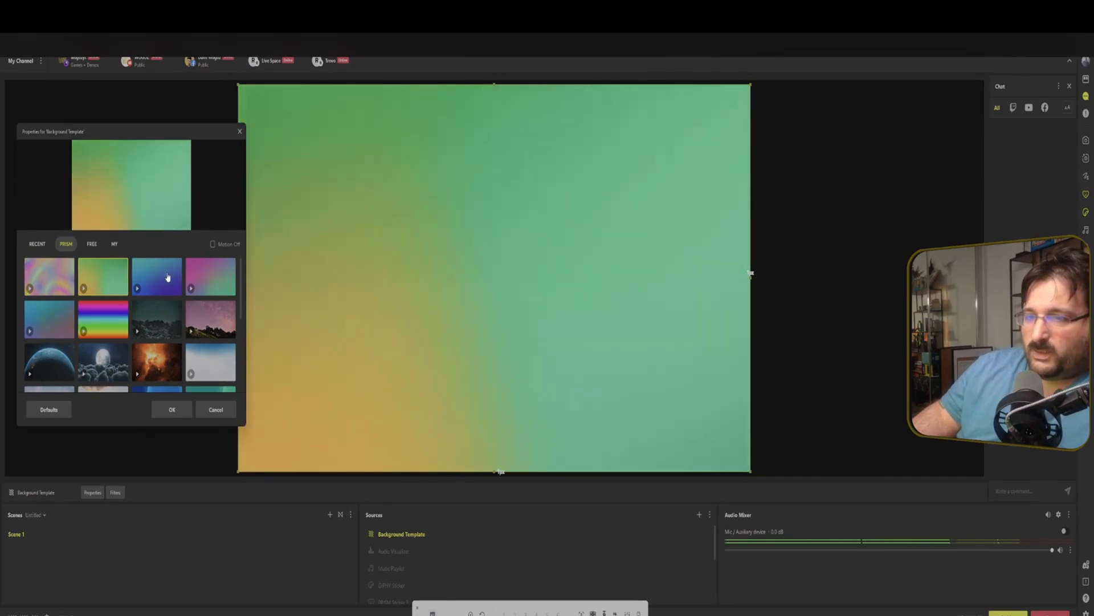
{"action": "left_click", "coordinate": [159, 274]}
{"action": "left_click", "coordinate": [206, 279]}
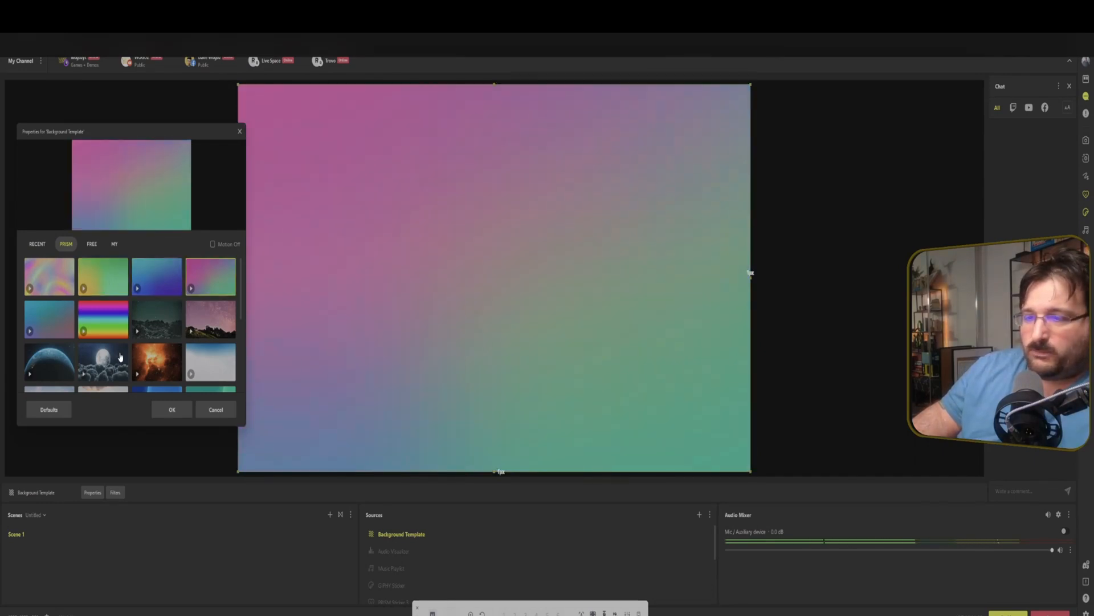
{"action": "left_click", "coordinate": [103, 361]}
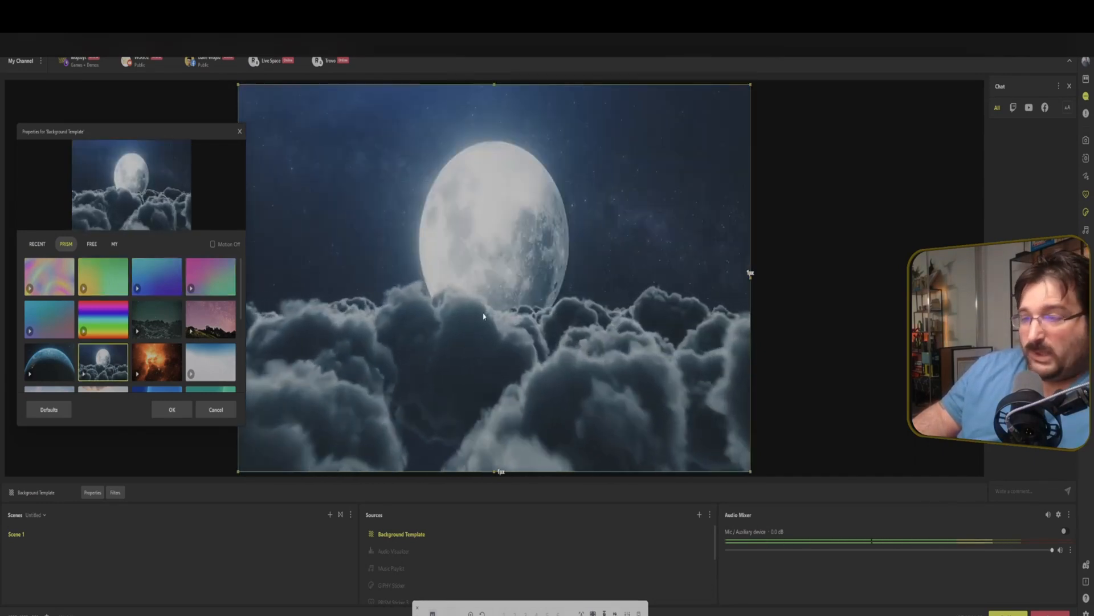
{"action": "left_click", "coordinate": [49, 361]}
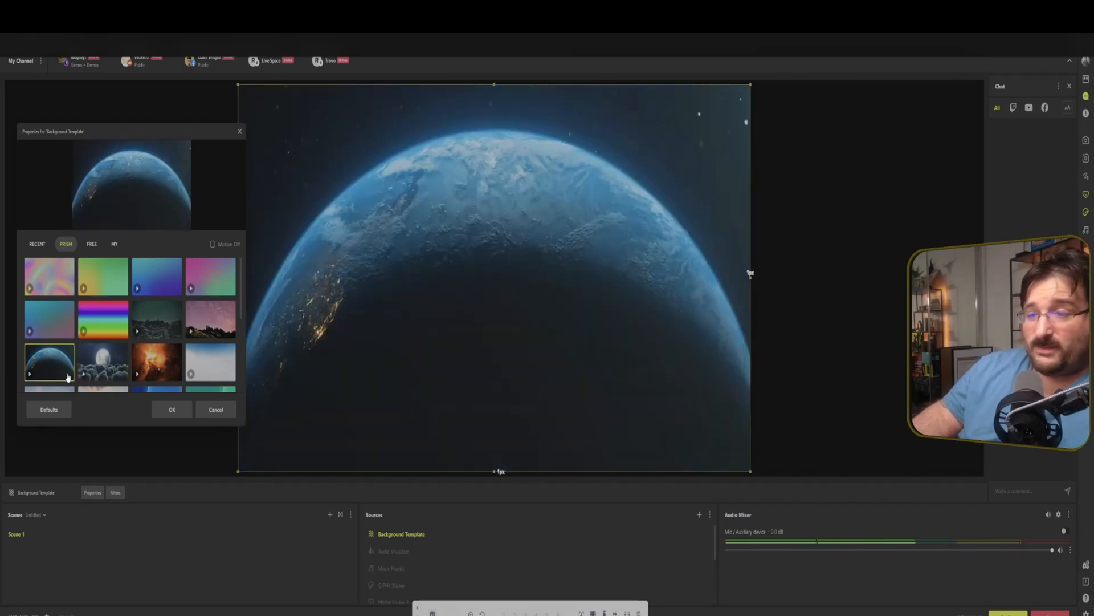
{"action": "scroll", "coordinate": [127, 315], "scroll_direction": "down", "scroll_amount": 2}
{"action": "left_click", "coordinate": [60, 382]}
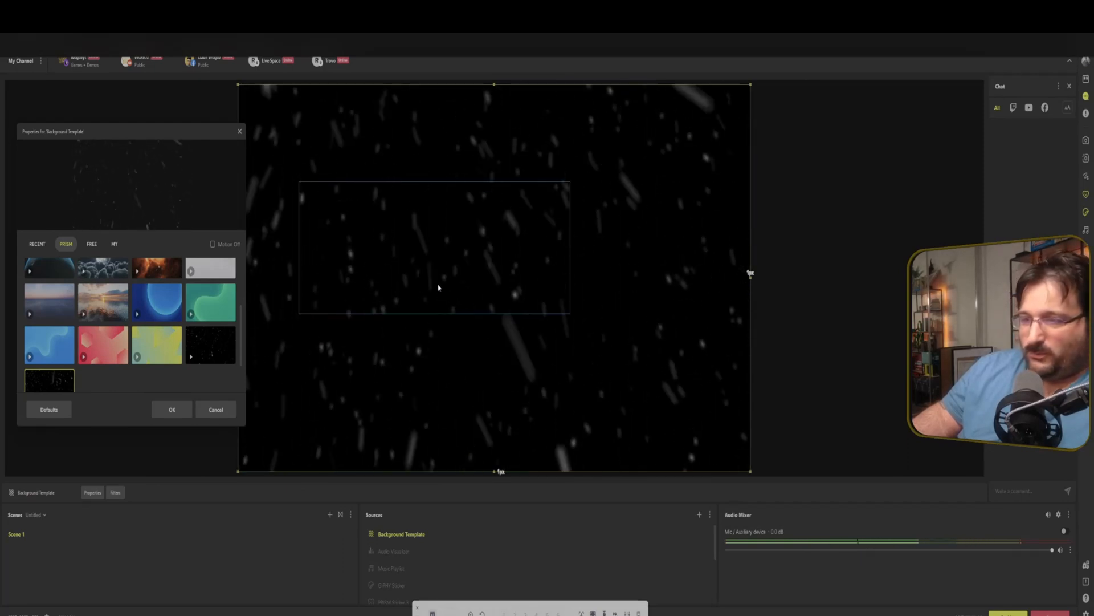
{"action": "scroll", "coordinate": [201, 325], "scroll_direction": "up", "scroll_amount": 3}
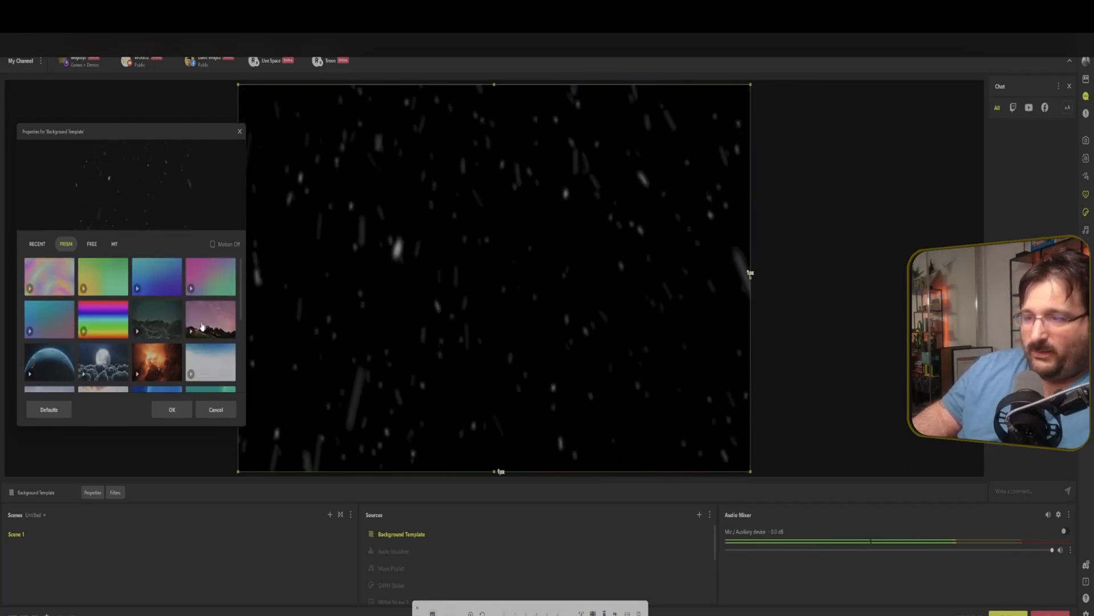
{"action": "left_click", "coordinate": [205, 320]}
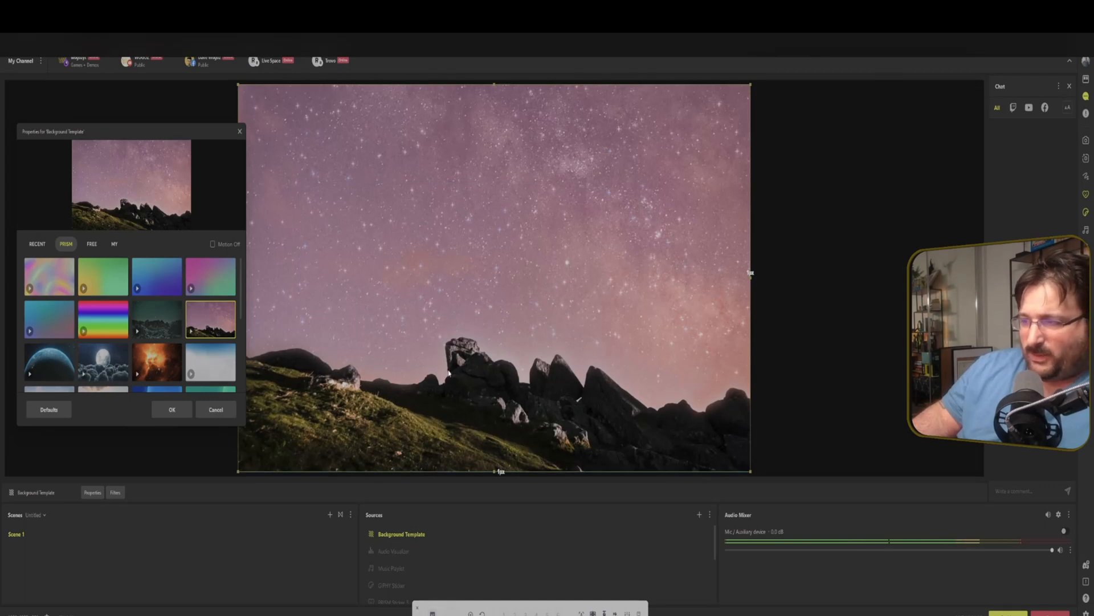
{"action": "left_click", "coordinate": [123, 365]}
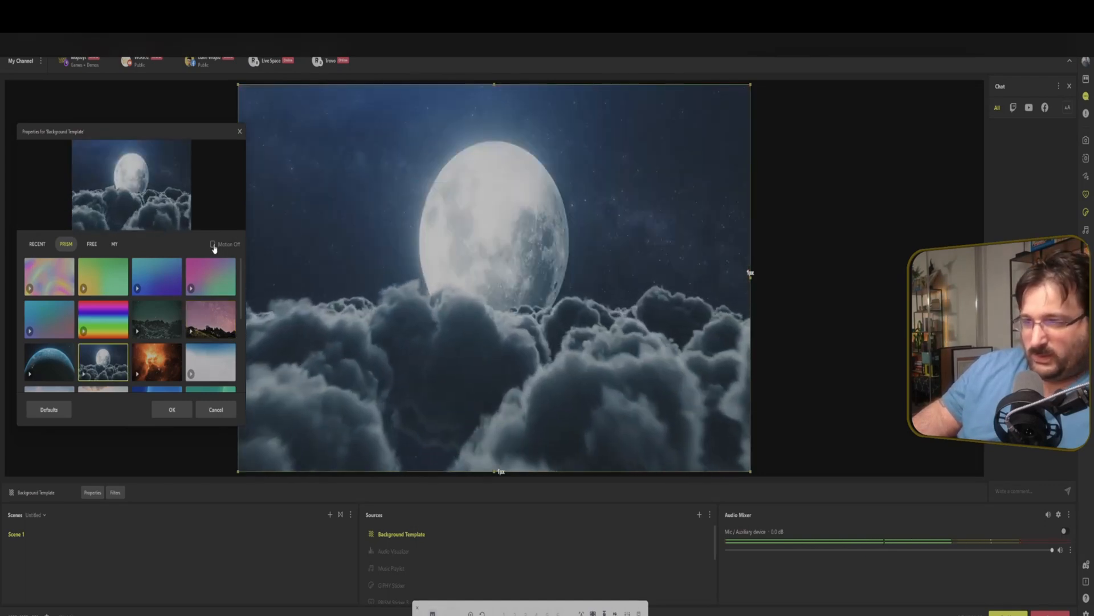
Toggle the Motion Off option and preview several Free backgrounds, ending on the forest path.
{"action": "left_click", "coordinate": [213, 245]}
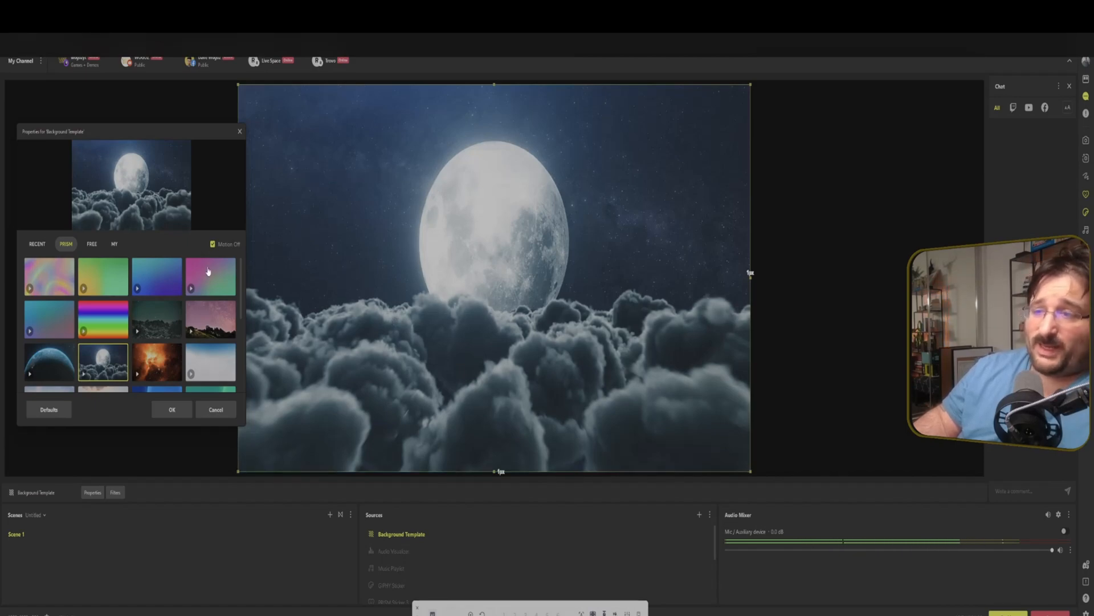
{"action": "left_click", "coordinate": [213, 245]}
{"action": "left_click", "coordinate": [91, 244]}
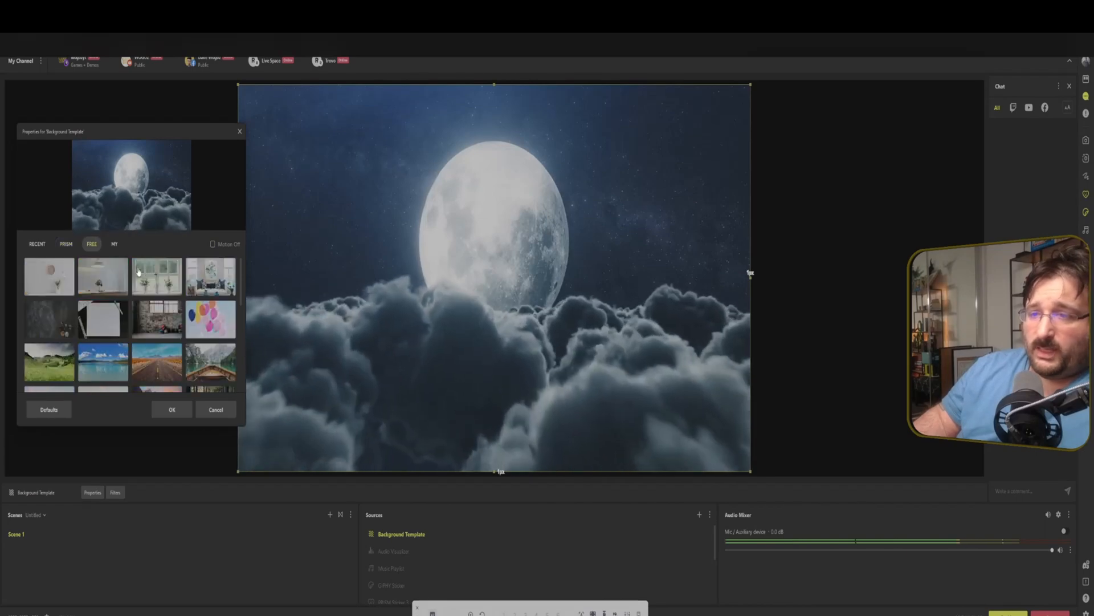
{"action": "left_click", "coordinate": [157, 279]}
{"action": "left_click", "coordinate": [210, 319]}
{"action": "left_click", "coordinate": [166, 322]}
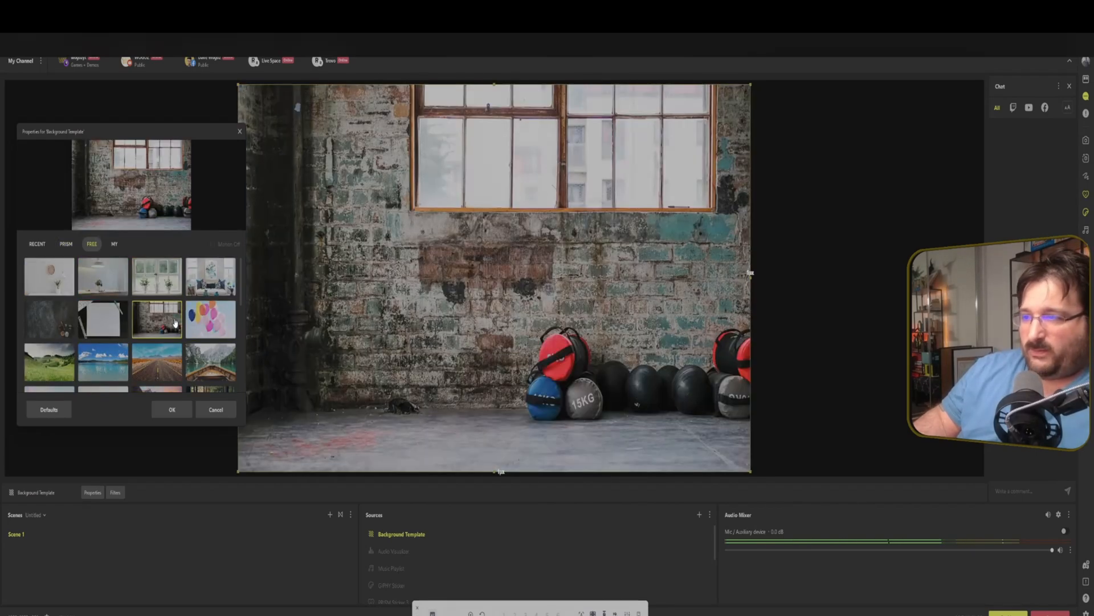
{"action": "left_click", "coordinate": [178, 357]}
{"action": "left_click", "coordinate": [209, 365]}
{"action": "scroll", "coordinate": [211, 348], "scroll_direction": "down", "scroll_amount": 3}
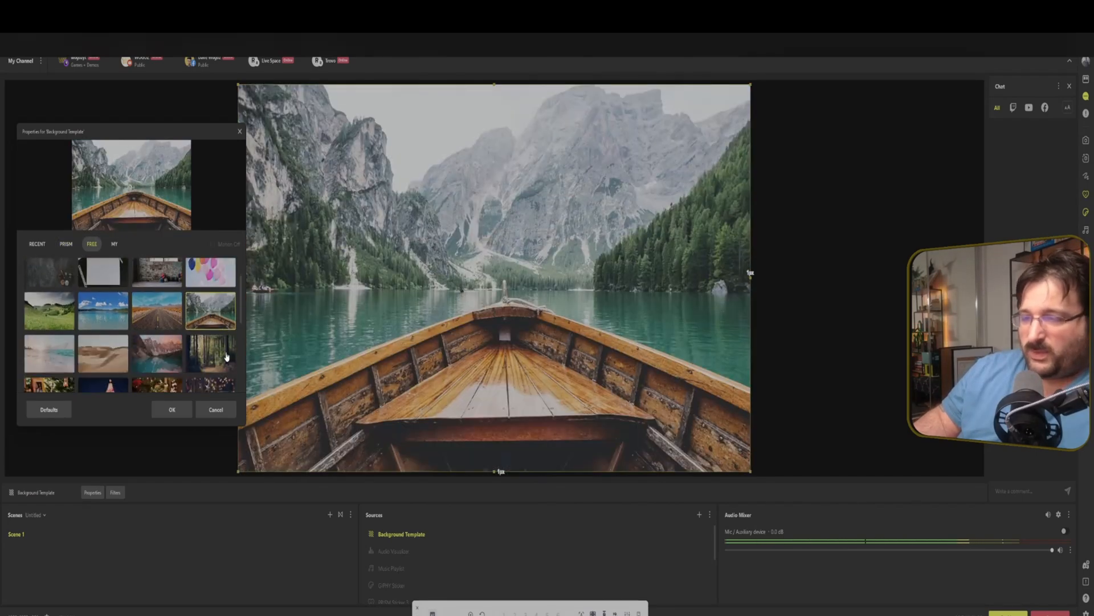
{"action": "left_click", "coordinate": [213, 330]}
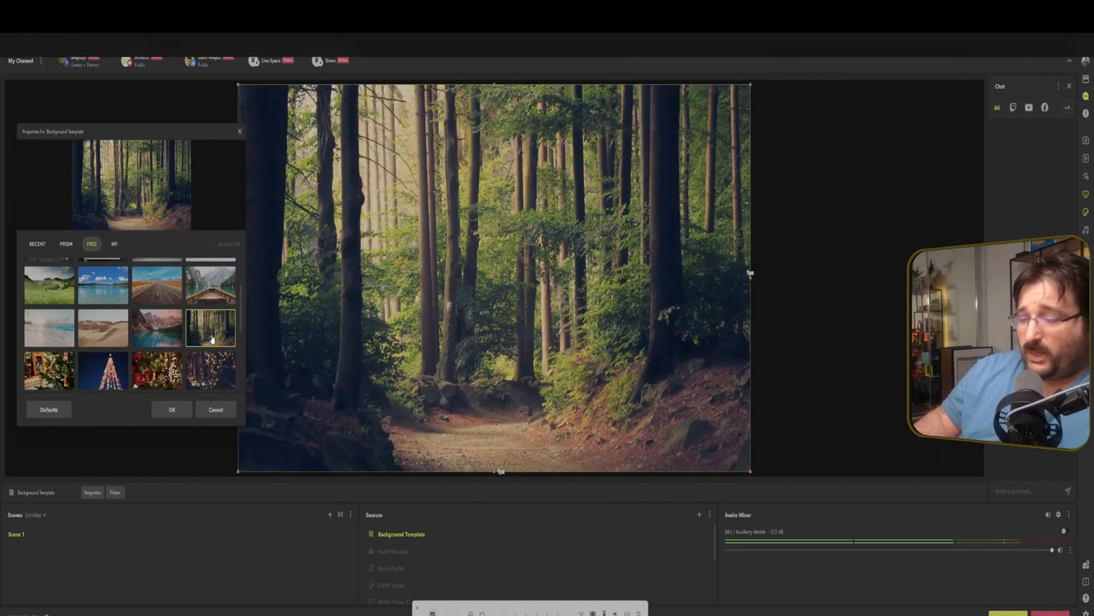
Open the custom image upload in the My tab, cancel the file dialog and the background properties.
{"action": "left_click", "coordinate": [114, 247]}
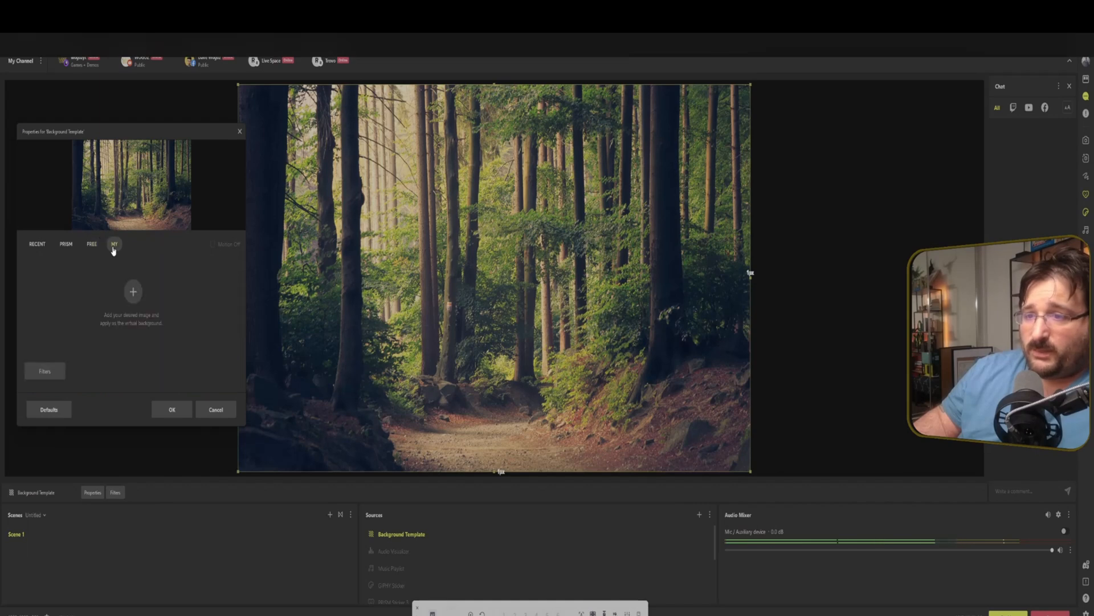
{"action": "left_click", "coordinate": [138, 292]}
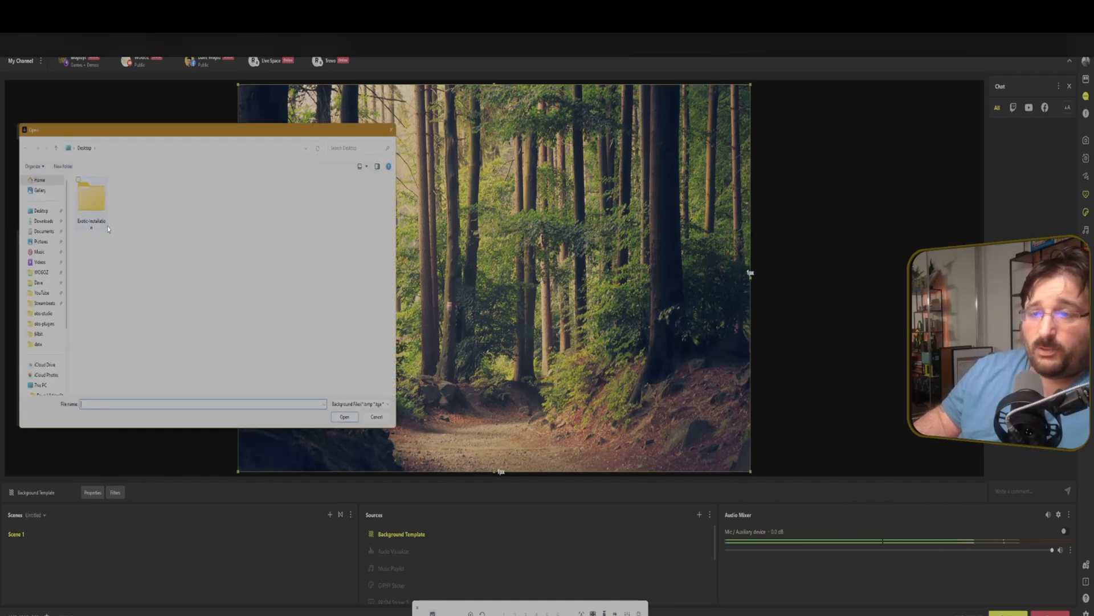
{"action": "left_click", "coordinate": [381, 422]}
{"action": "left_click", "coordinate": [226, 413]}
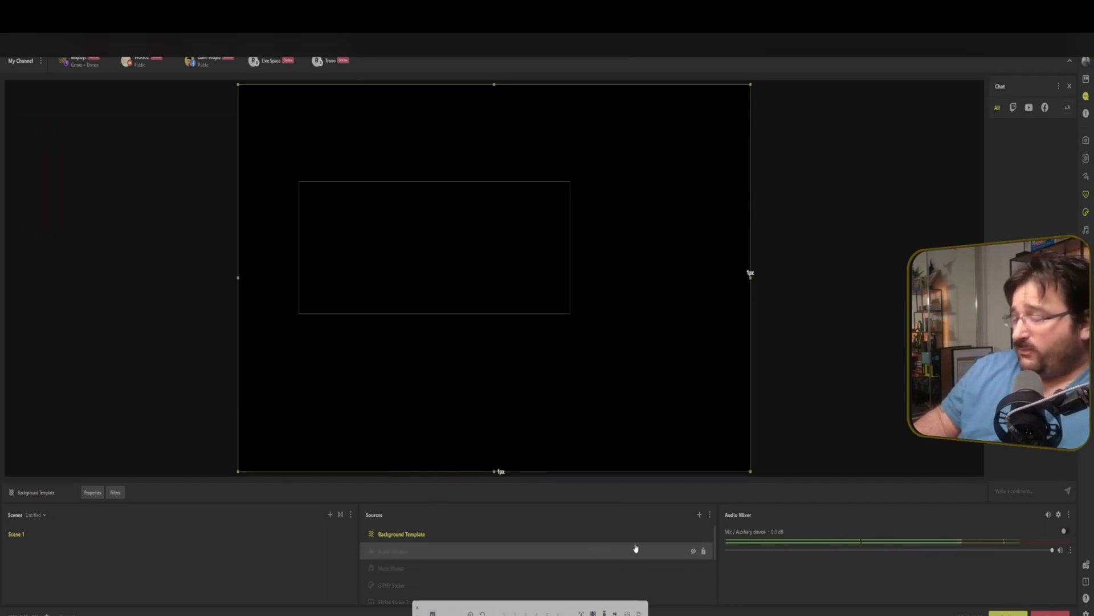
Add a Clock Widget source to the scene.
{"action": "left_click", "coordinate": [700, 514]}
{"action": "left_click", "coordinate": [530, 398]}
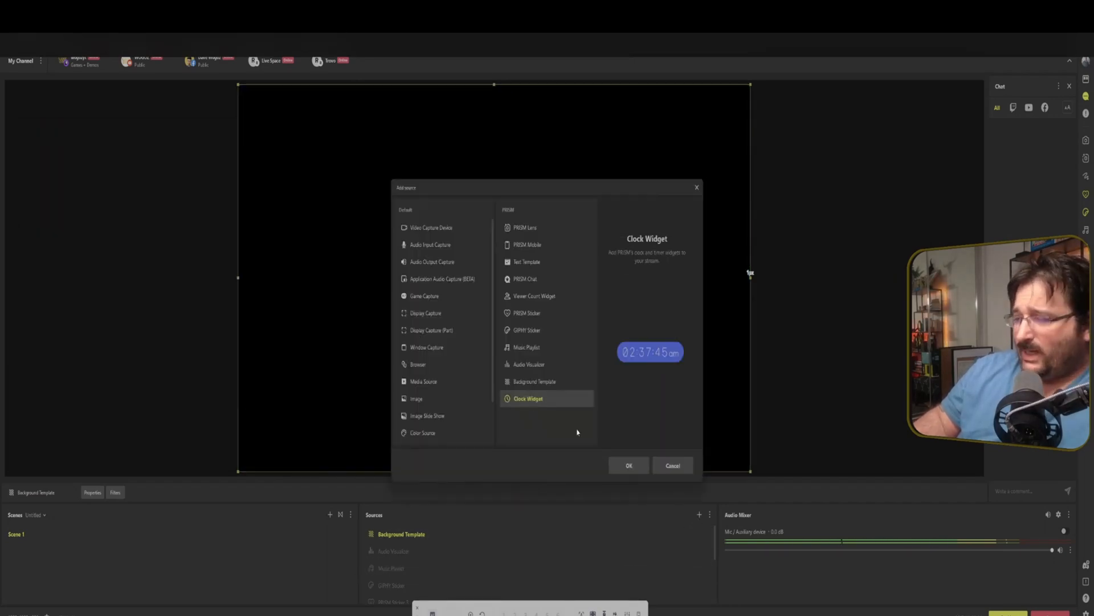
{"action": "left_click", "coordinate": [633, 466]}
{"action": "left_click", "coordinate": [523, 397]}
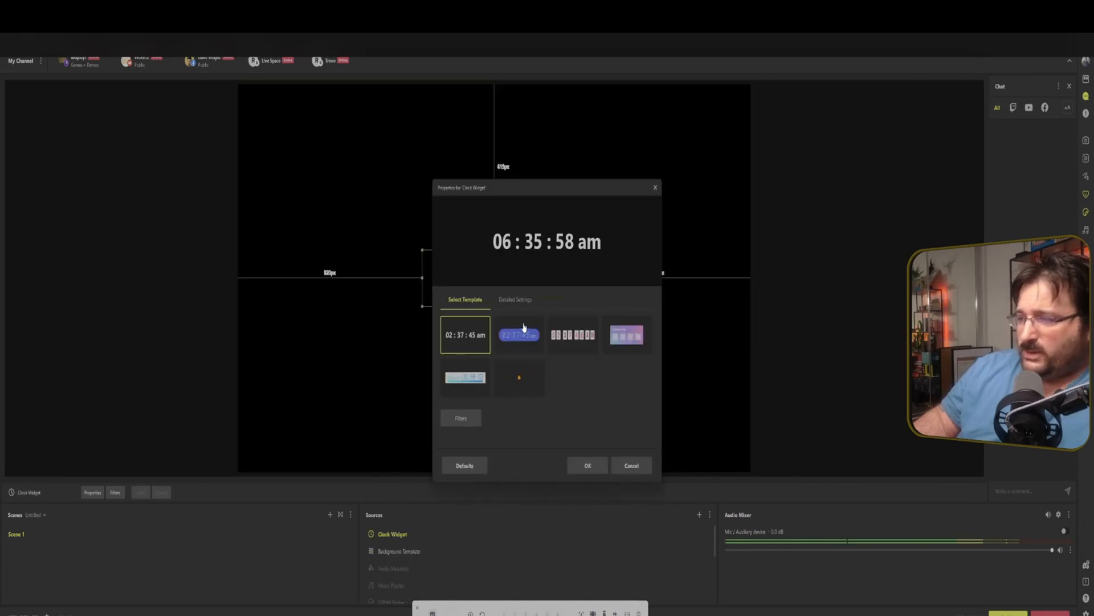
Preview several clock templates in the Clock Widget properties, ending on the Time Remaining timer.
{"action": "left_click", "coordinate": [521, 329]}
{"action": "left_click_drag", "start_coordinate": [568, 183], "coordinate": [144, 157]}
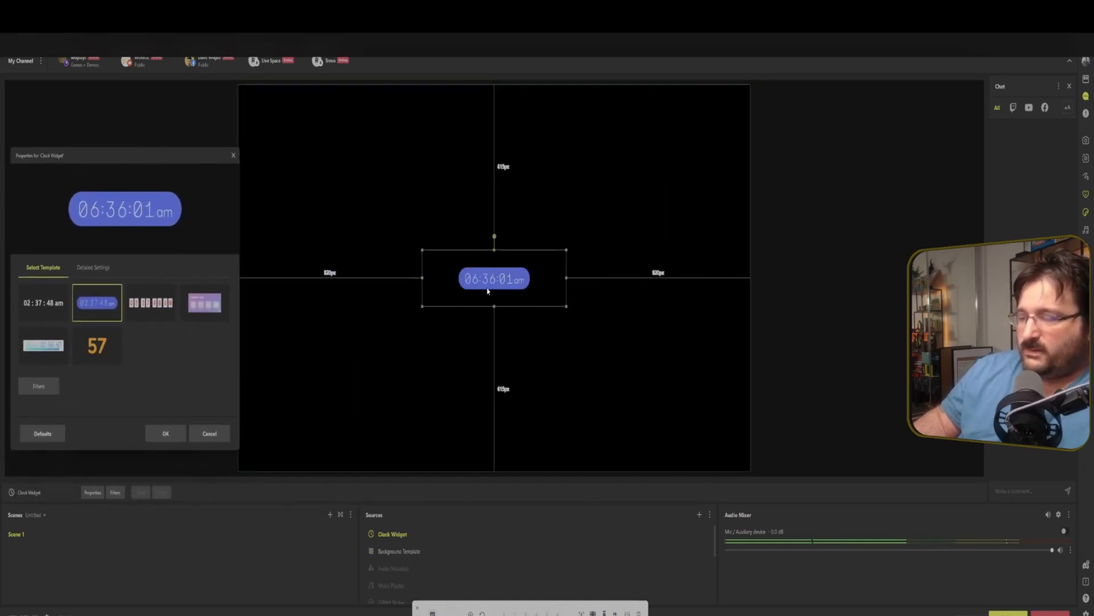
{"action": "left_click", "coordinate": [168, 307]}
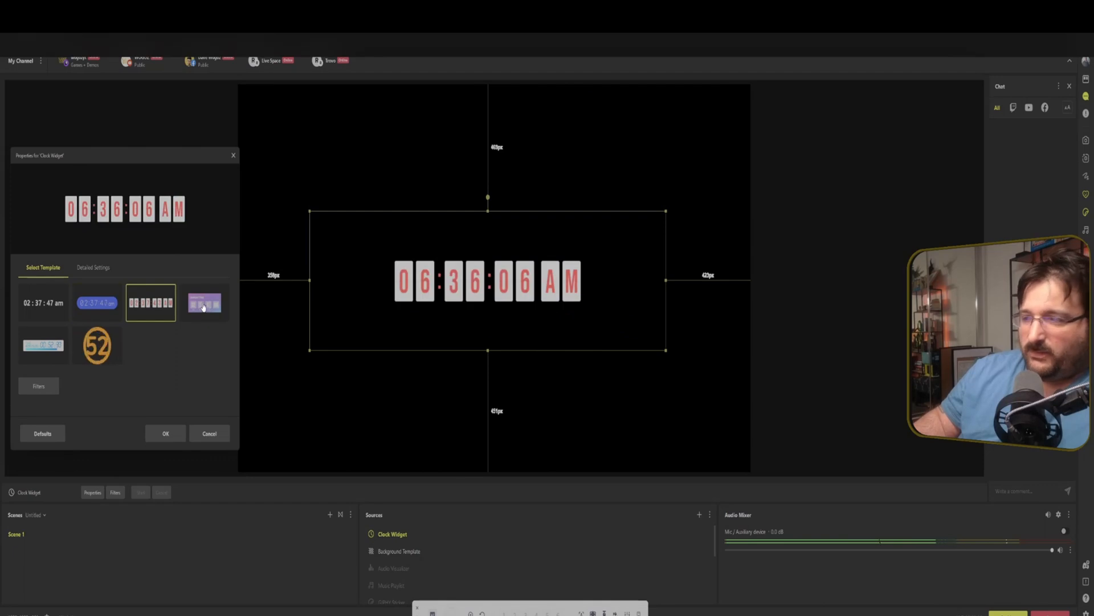
{"action": "left_click", "coordinate": [191, 307]}
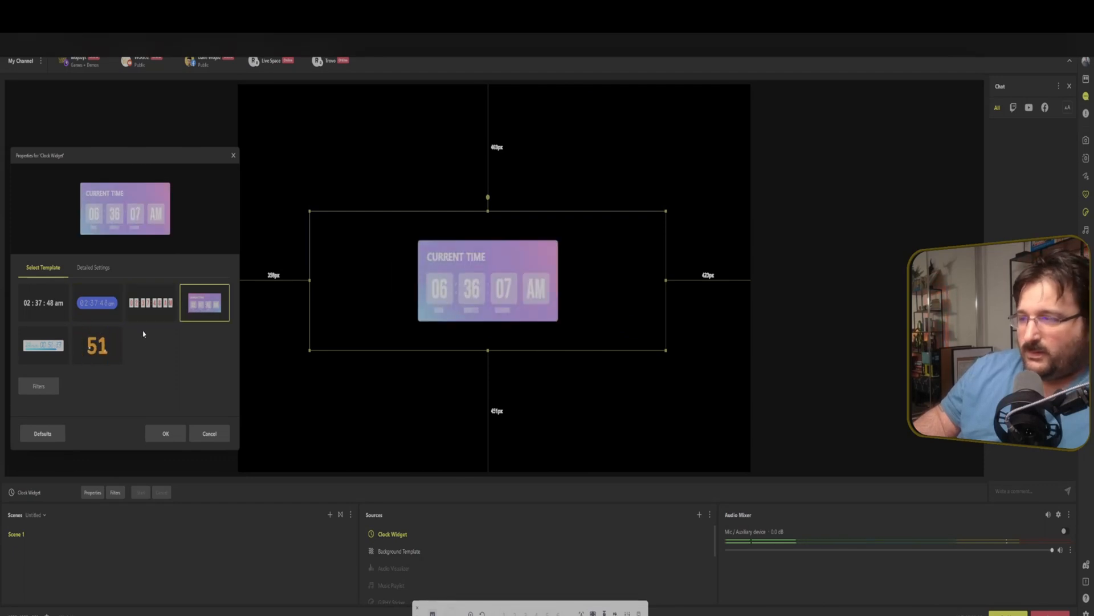
{"action": "left_click", "coordinate": [97, 345]}
{"action": "left_click", "coordinate": [57, 350]}
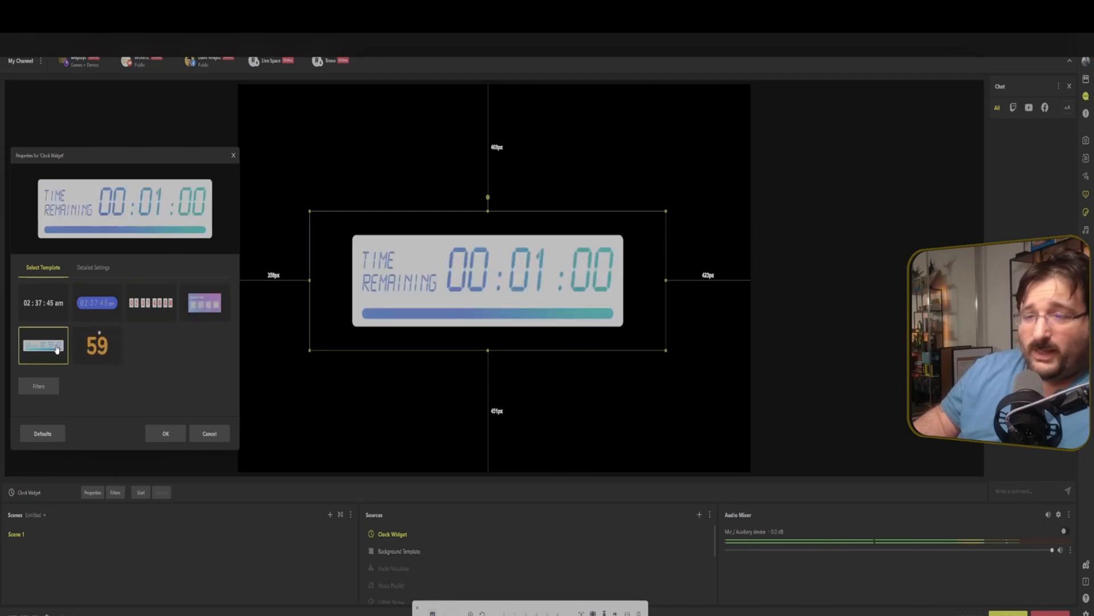
Set the timer's end sound to Classic and start the timer.
{"action": "left_click", "coordinate": [85, 268]}
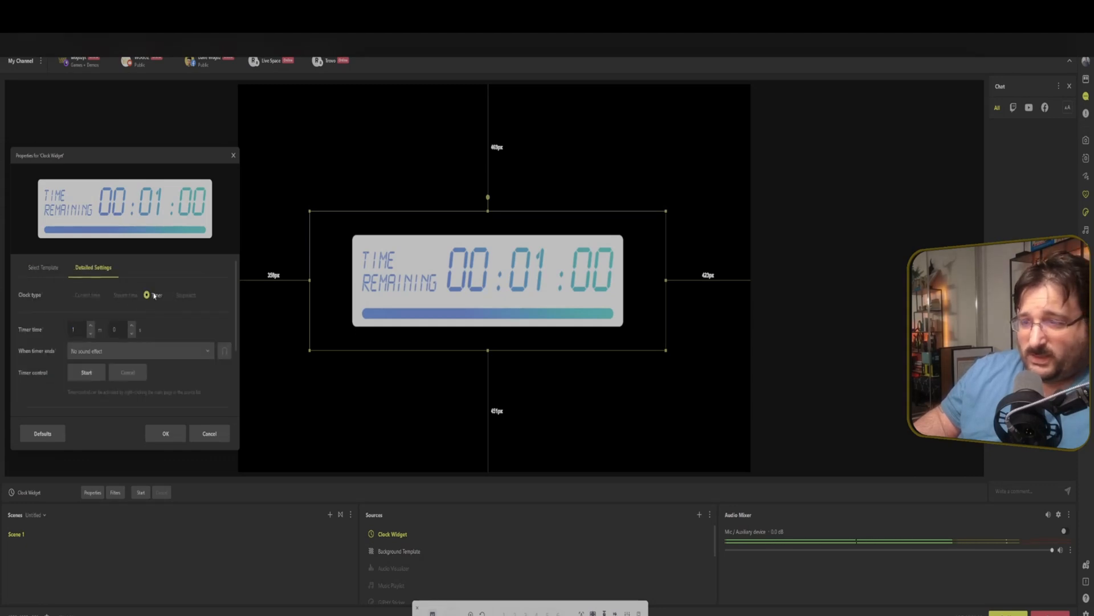
{"action": "left_click", "coordinate": [120, 351]}
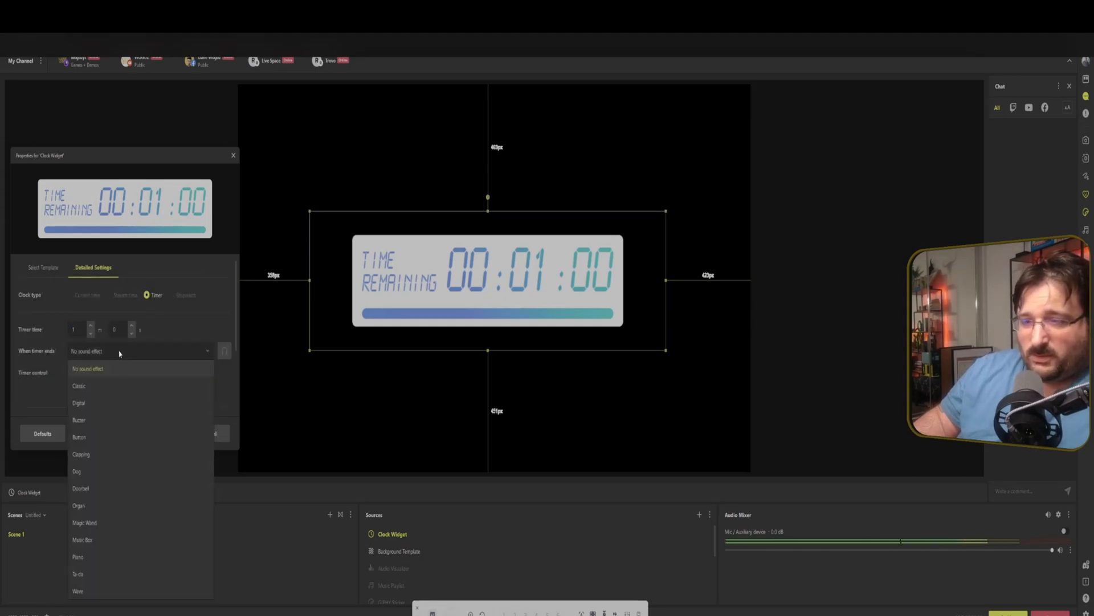
{"action": "left_click", "coordinate": [125, 387]}
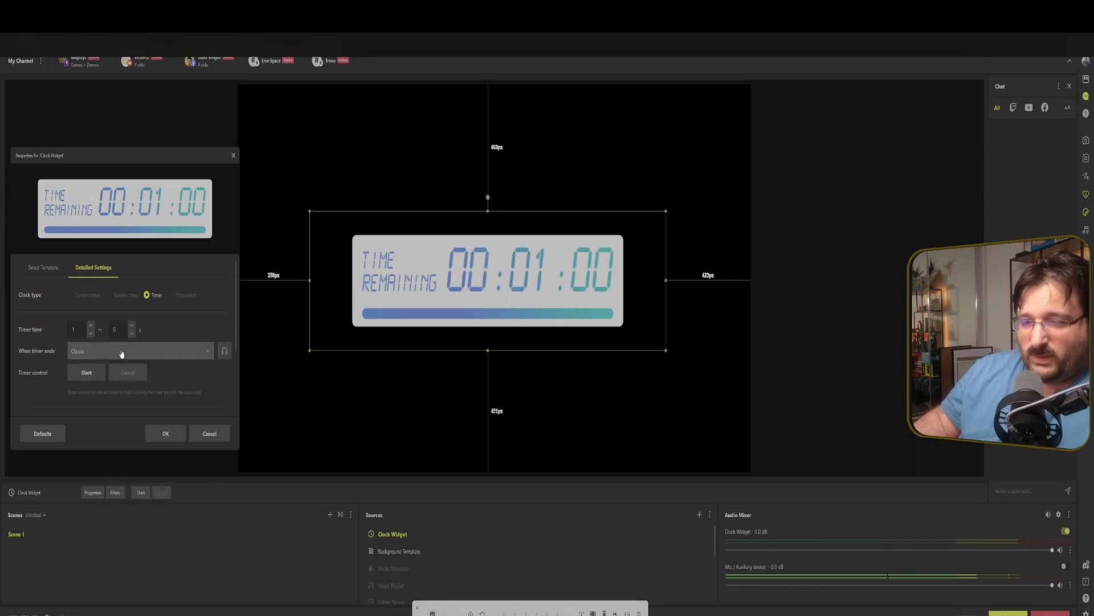
{"action": "left_click", "coordinate": [86, 372]}
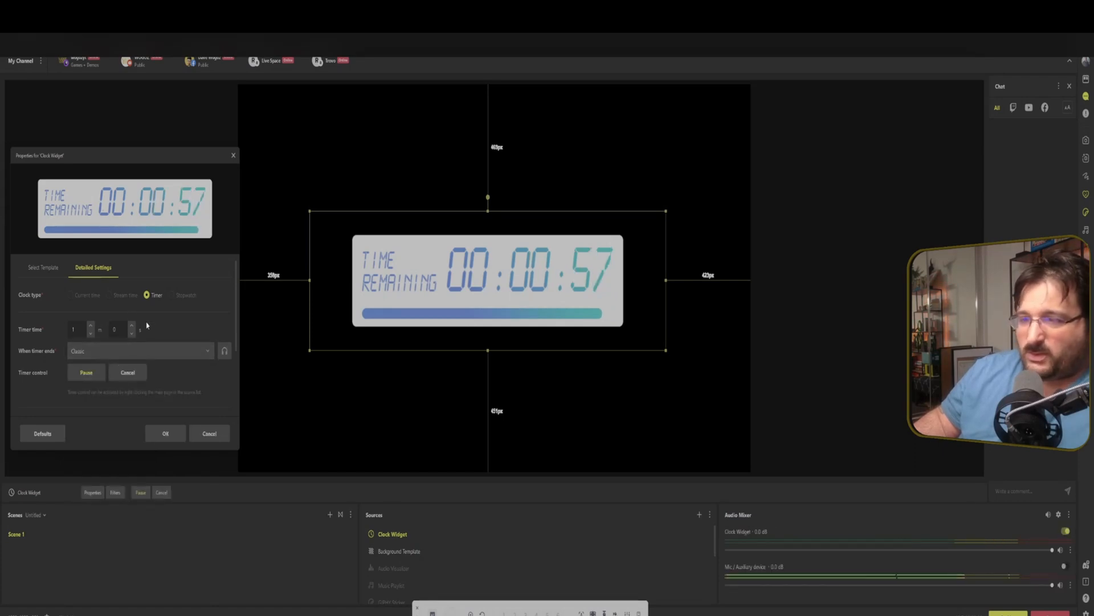
Switch back to the plain template, try the Current time, Stream time and Stopwatch clock types, and cancel the properties.
{"action": "left_click", "coordinate": [44, 267]}
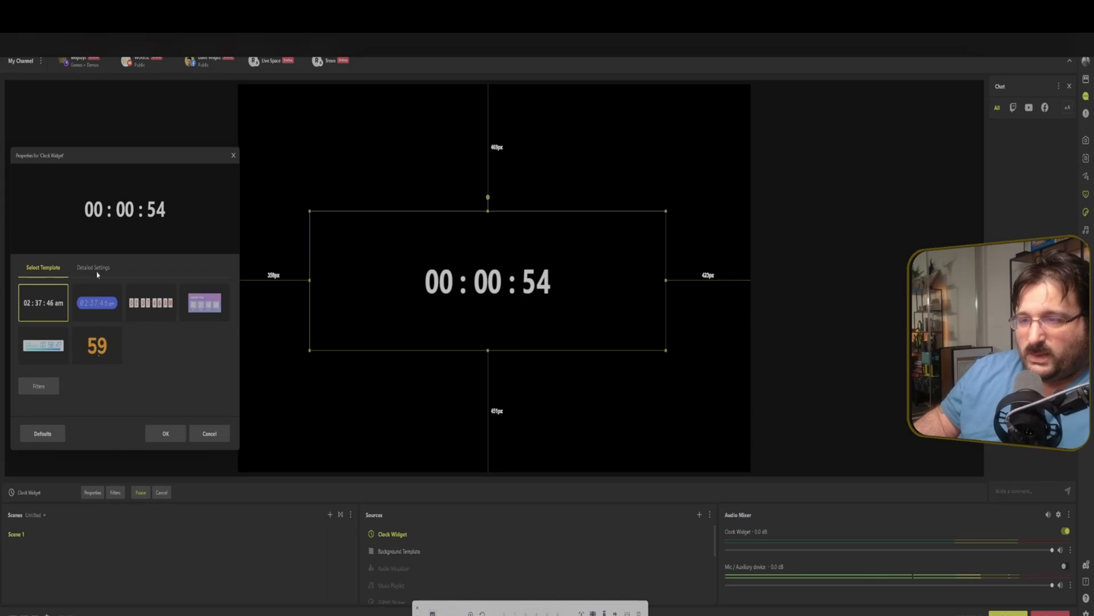
{"action": "left_click", "coordinate": [93, 268]}
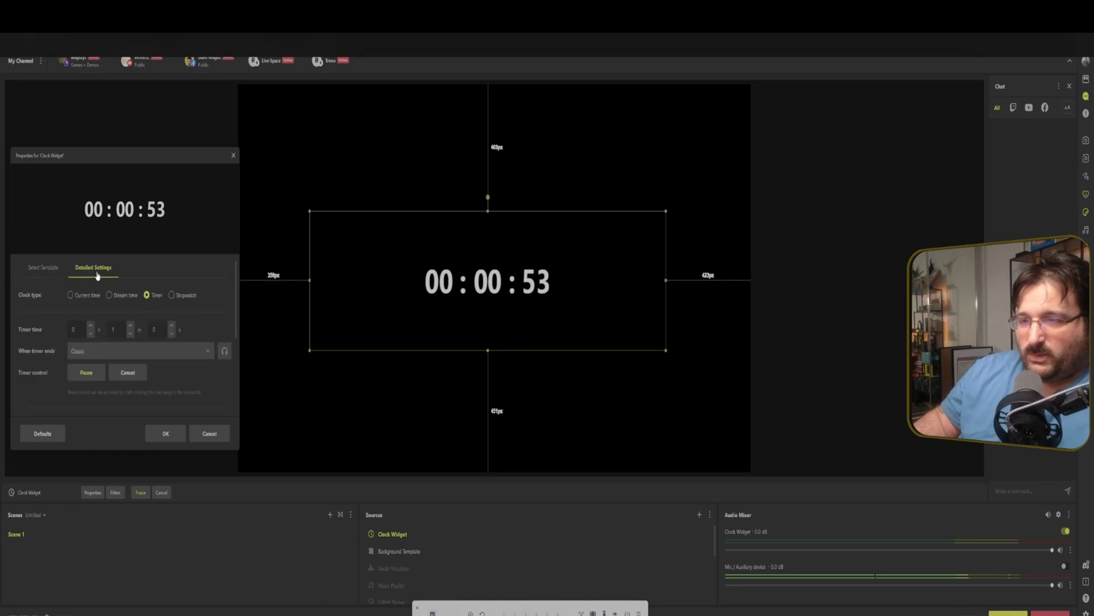
{"action": "left_click", "coordinate": [70, 295]}
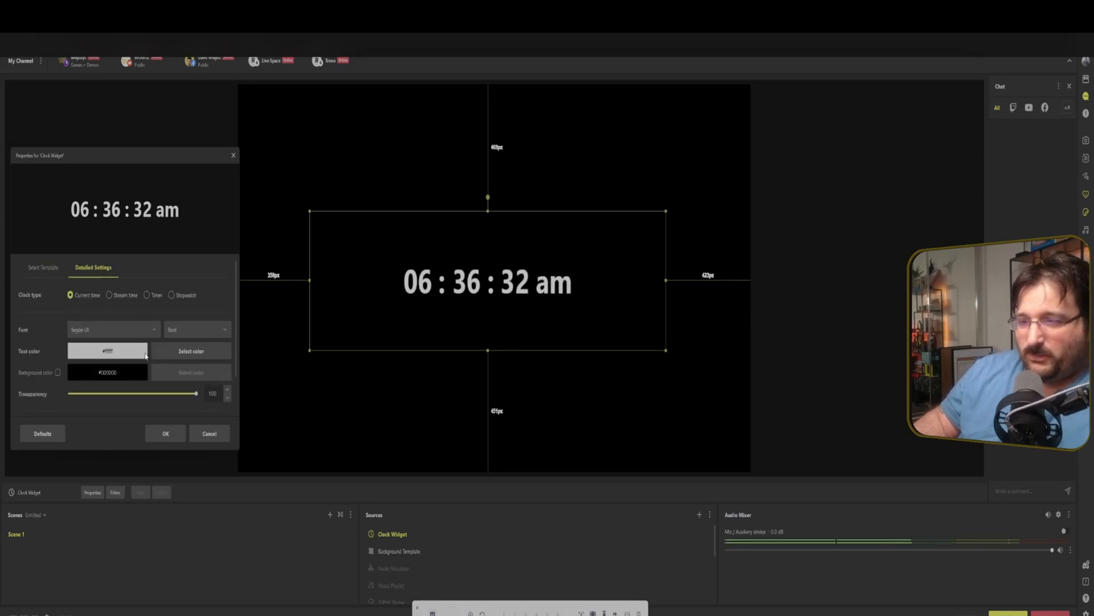
{"action": "scroll", "coordinate": [146, 356], "scroll_direction": "down", "scroll_amount": 1}
{"action": "scroll", "coordinate": [147, 349], "scroll_direction": "up", "scroll_amount": 1}
{"action": "left_click", "coordinate": [109, 295]}
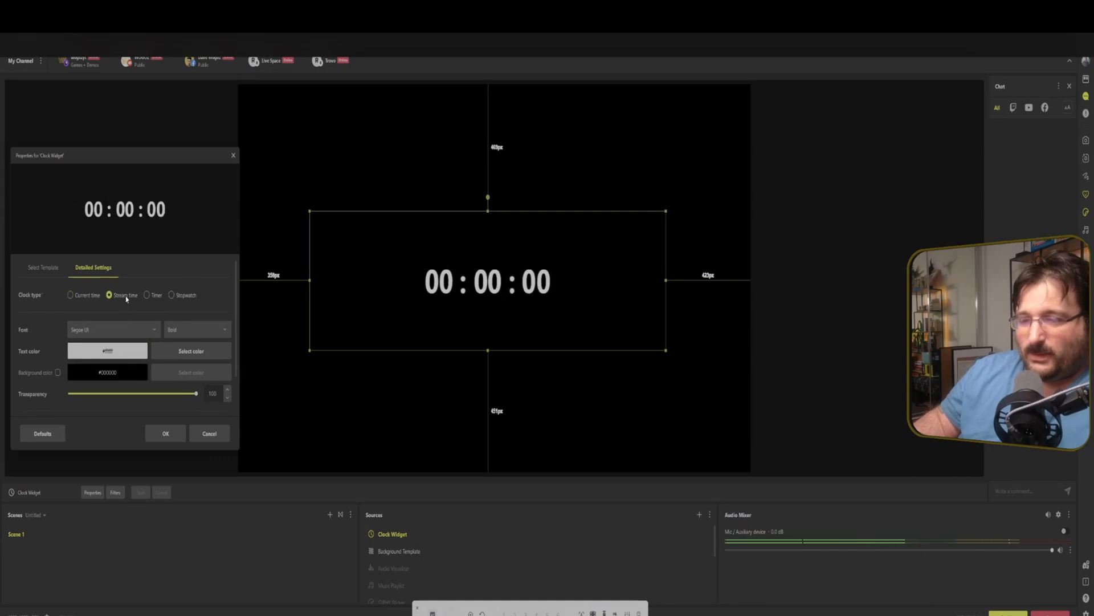
{"action": "left_click", "coordinate": [171, 295]}
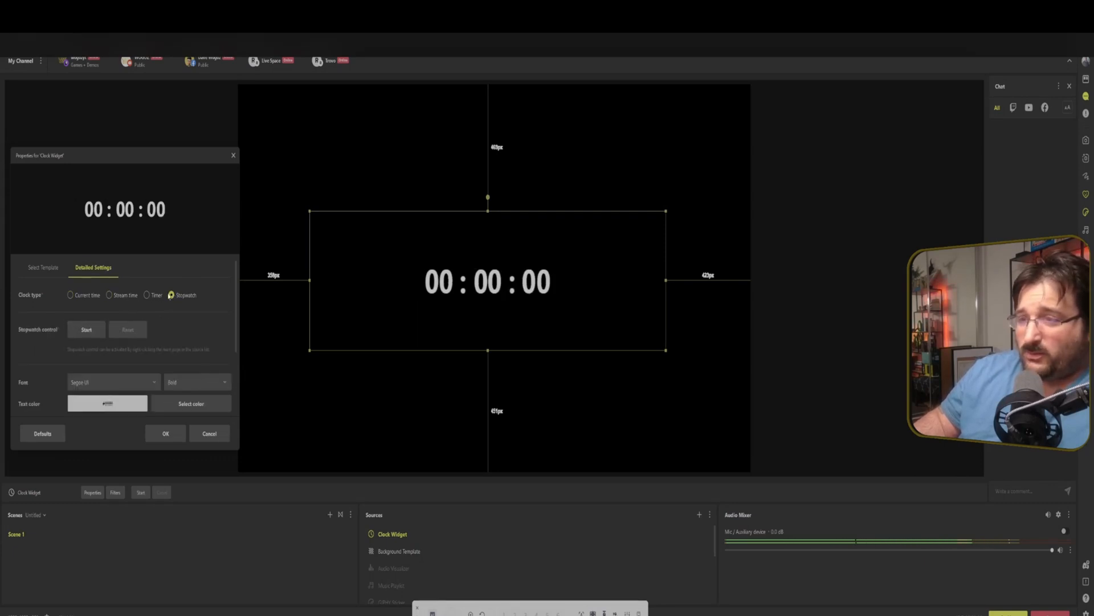
{"action": "left_click", "coordinate": [220, 439]}
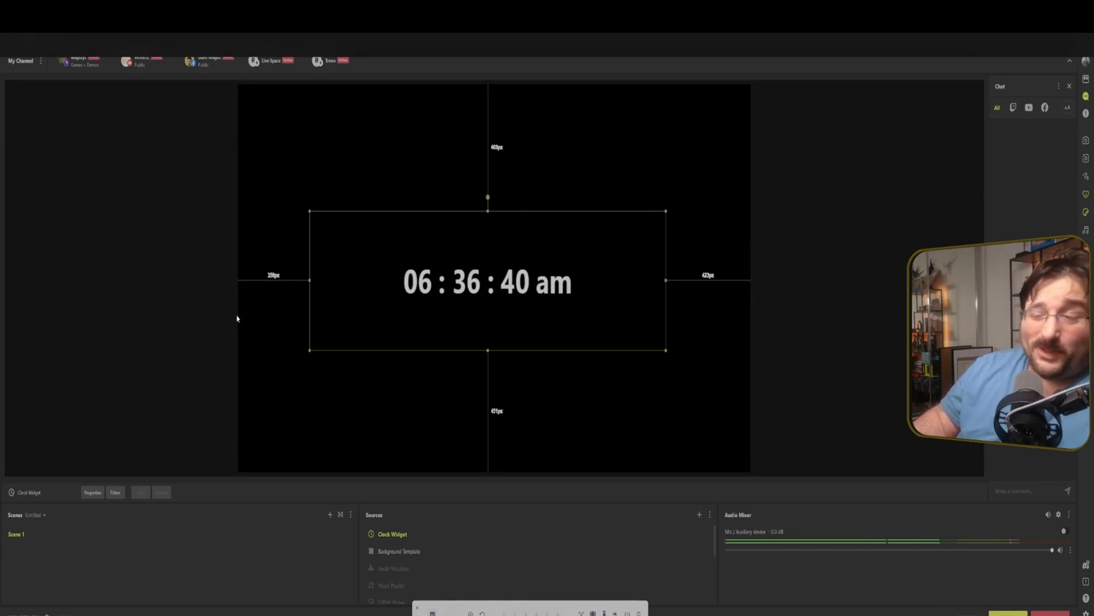
Hide the Clock Widget source and add a PRISM Lens source to the scene.
{"action": "left_click", "coordinate": [693, 533]}
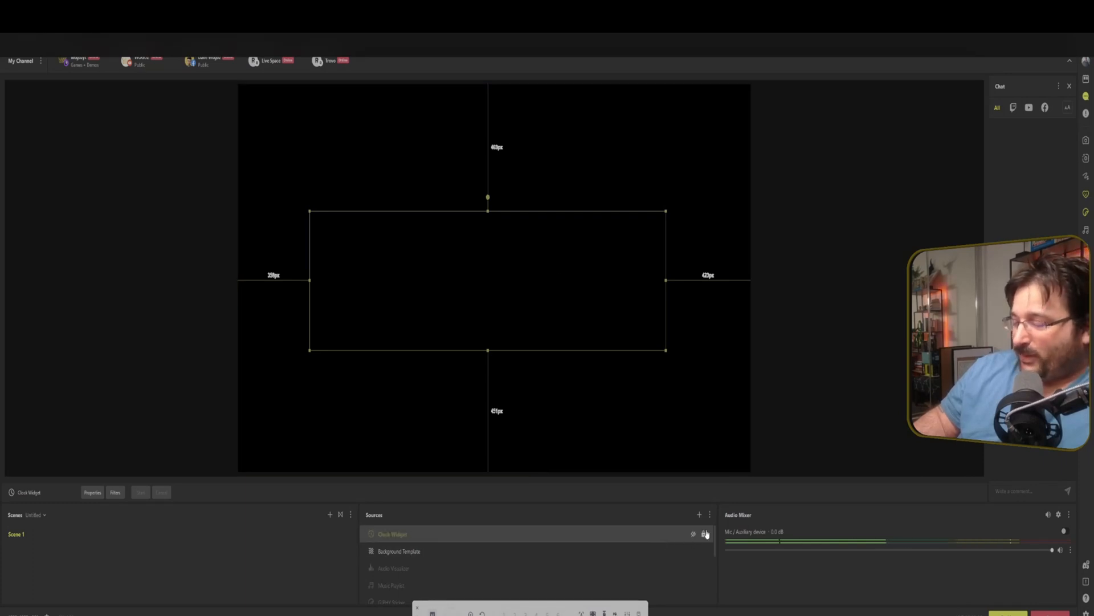
{"action": "left_click", "coordinate": [699, 514]}
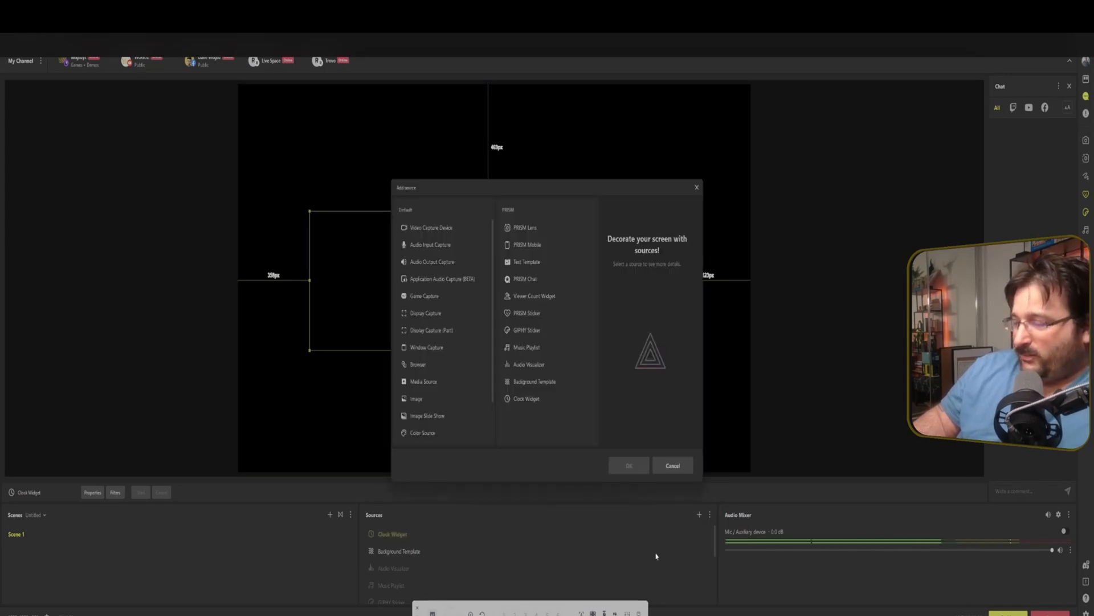
{"action": "left_click", "coordinate": [527, 250]}
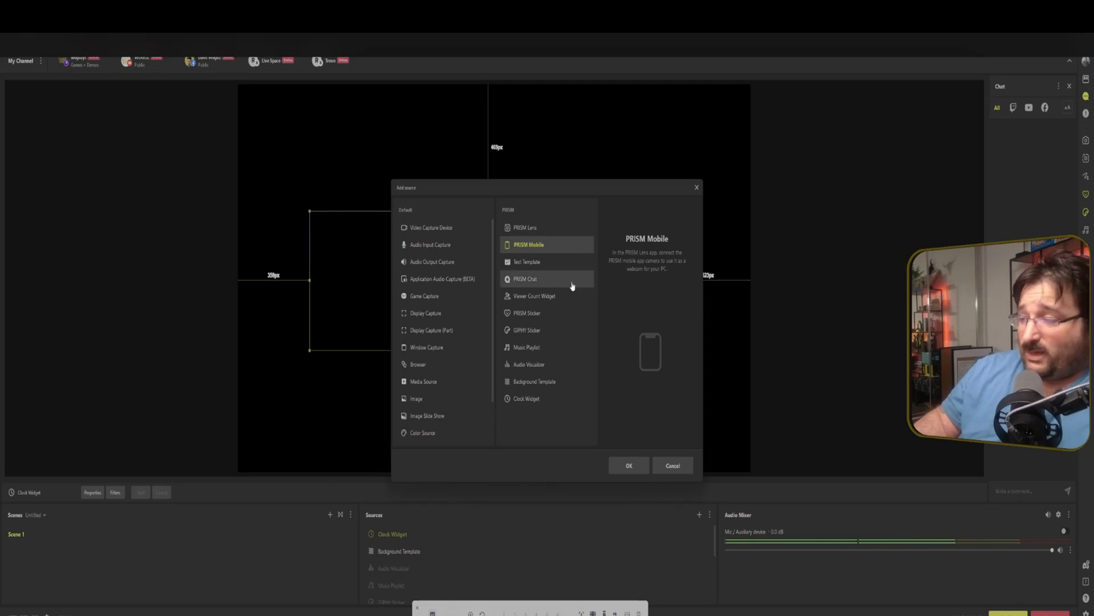
{"action": "left_click", "coordinate": [536, 235]}
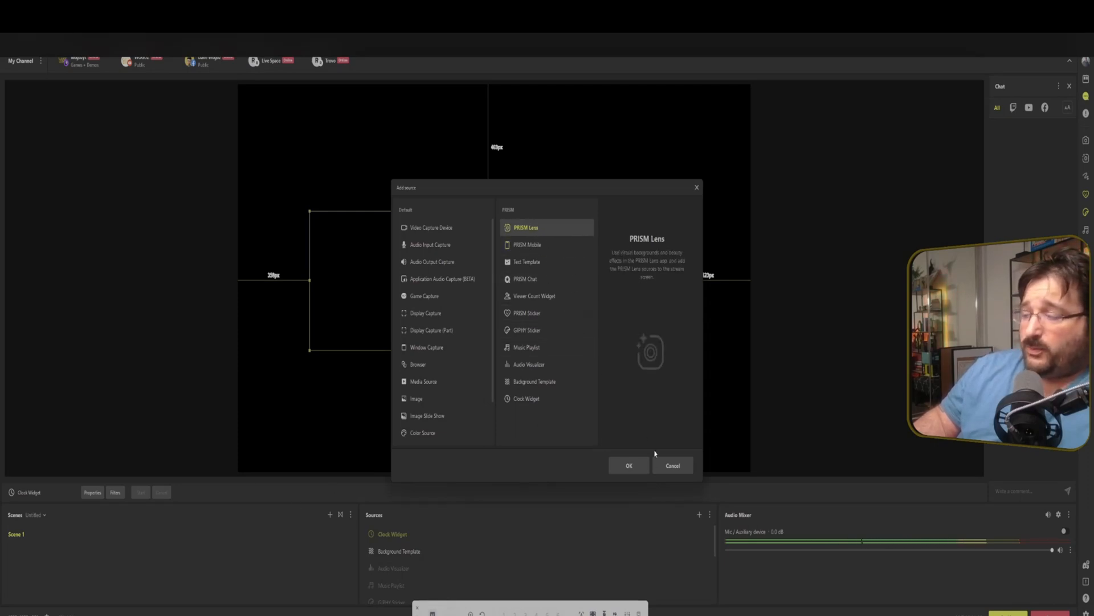
{"action": "left_click", "coordinate": [629, 466]}
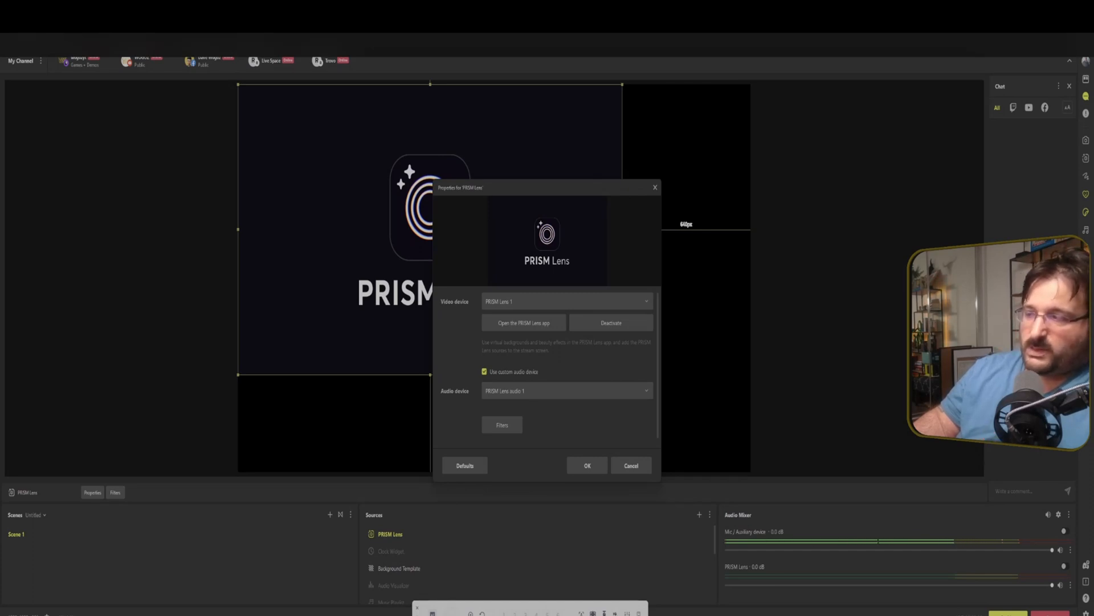
Open the PRISM Lens app and connect PRISM Mobile as its video device.
{"action": "left_click_drag", "start_coordinate": [857, 0], "coordinate": [750, 153]}
{"action": "left_click", "coordinate": [751, 160]}
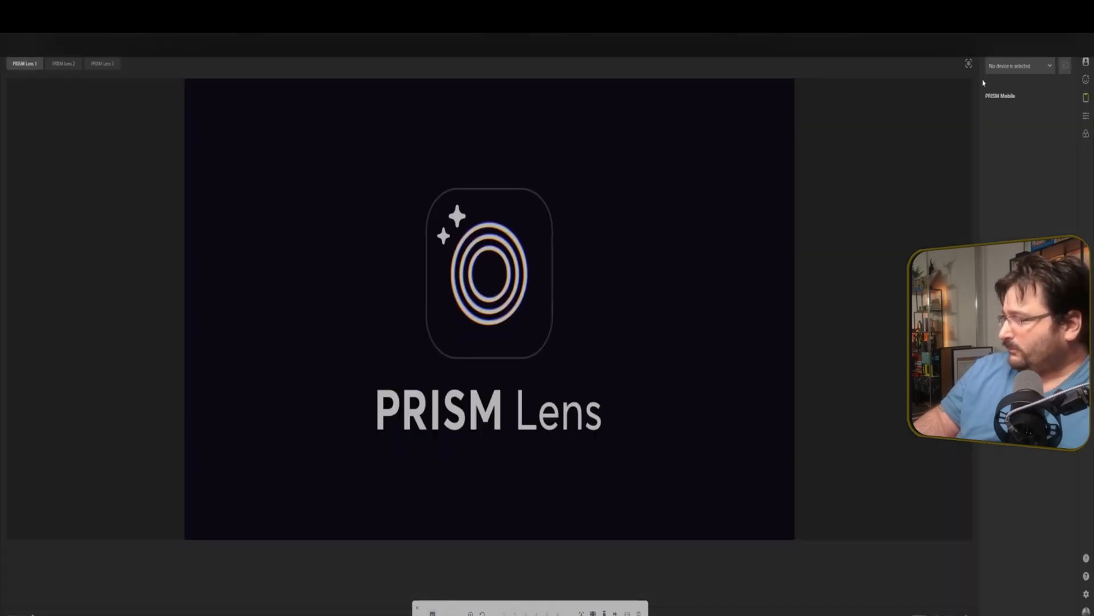
{"action": "left_click", "coordinate": [1020, 65]}
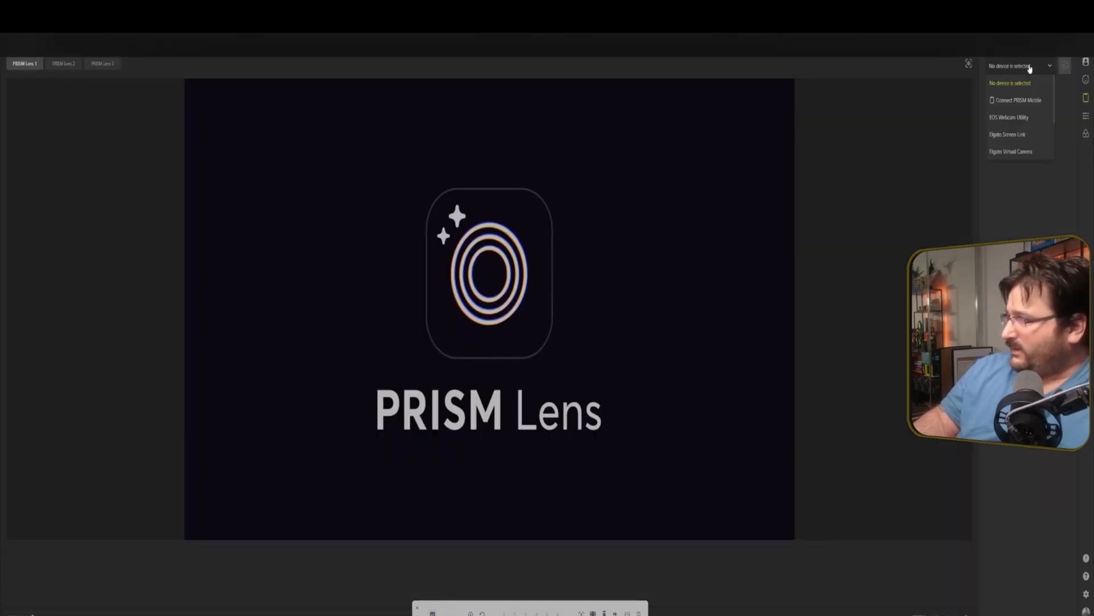
{"action": "left_click", "coordinate": [573, 368]}
{"action": "left_click", "coordinate": [1020, 66]}
{"action": "left_click", "coordinate": [1022, 103]}
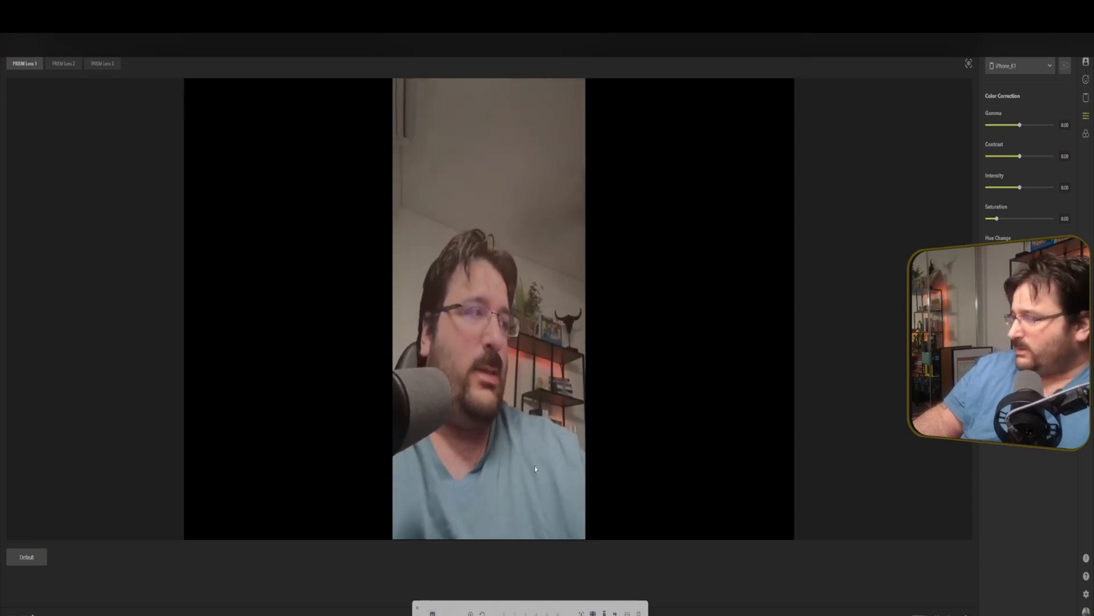
Set the PRISM Mobile output mode to Video only.
{"action": "left_click", "coordinate": [1087, 61]}
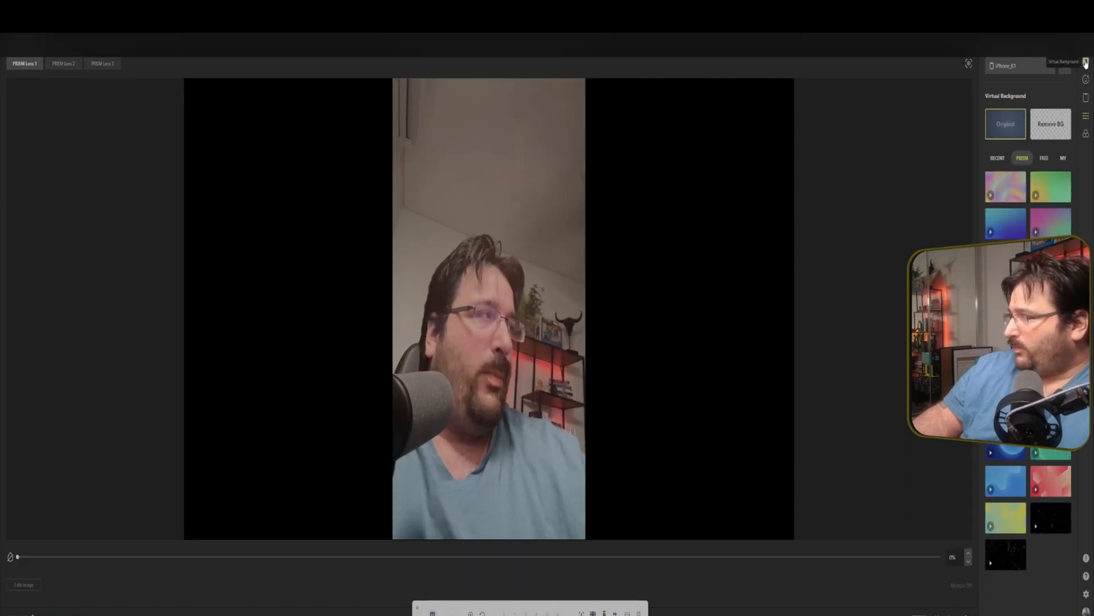
{"action": "left_click", "coordinate": [1086, 98]}
{"action": "left_click", "coordinate": [1087, 101]}
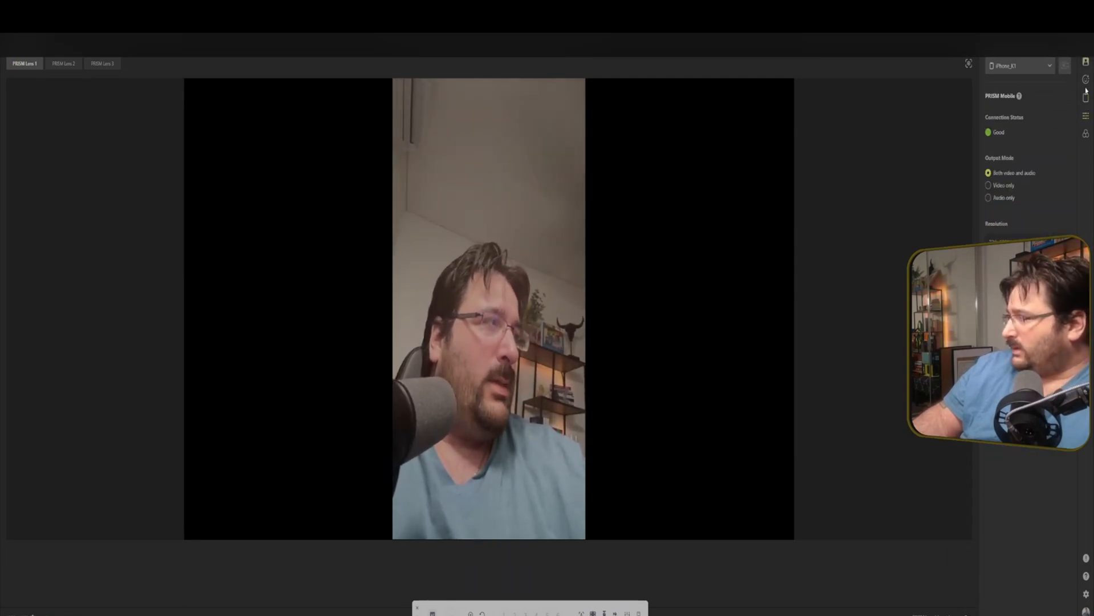
{"action": "left_click", "coordinate": [1001, 186]}
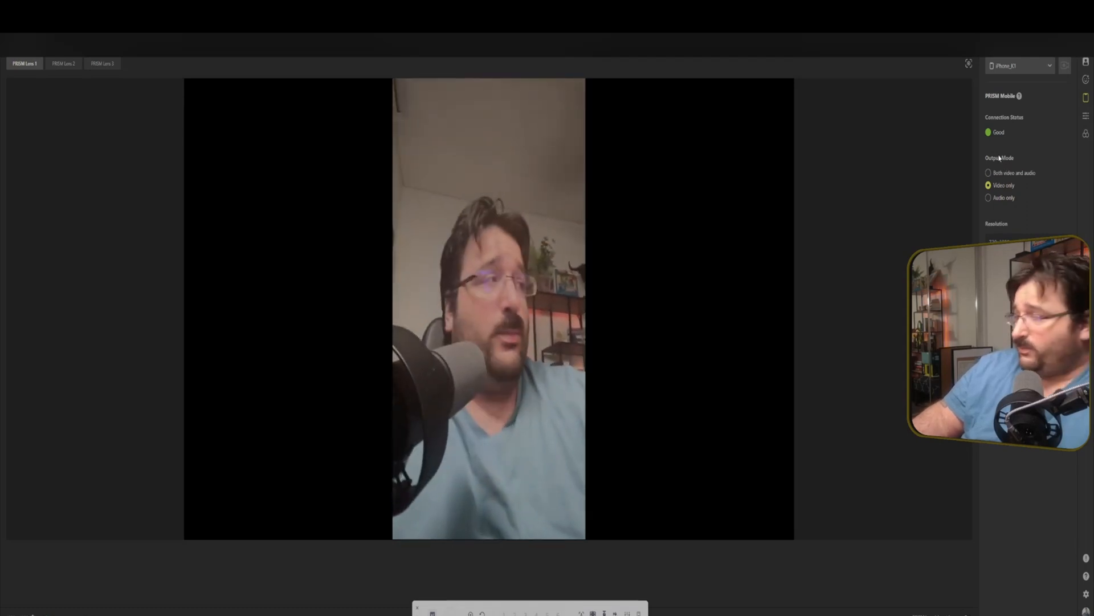
Turn on Beauty Effects and select the Cute preset.
{"action": "left_click", "coordinate": [1085, 82]}
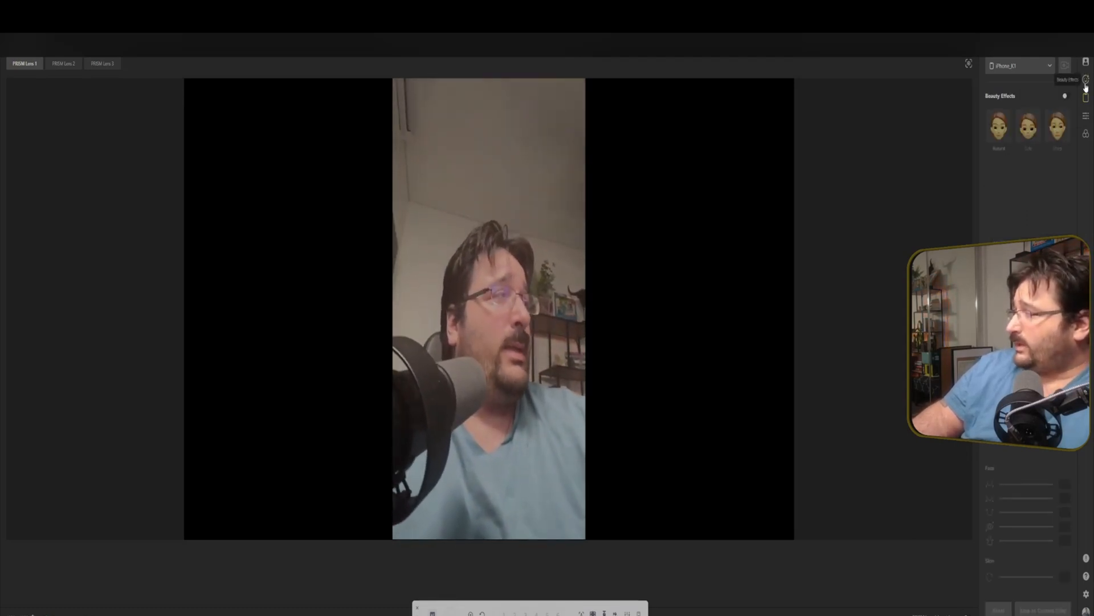
{"action": "left_click", "coordinate": [1066, 96]}
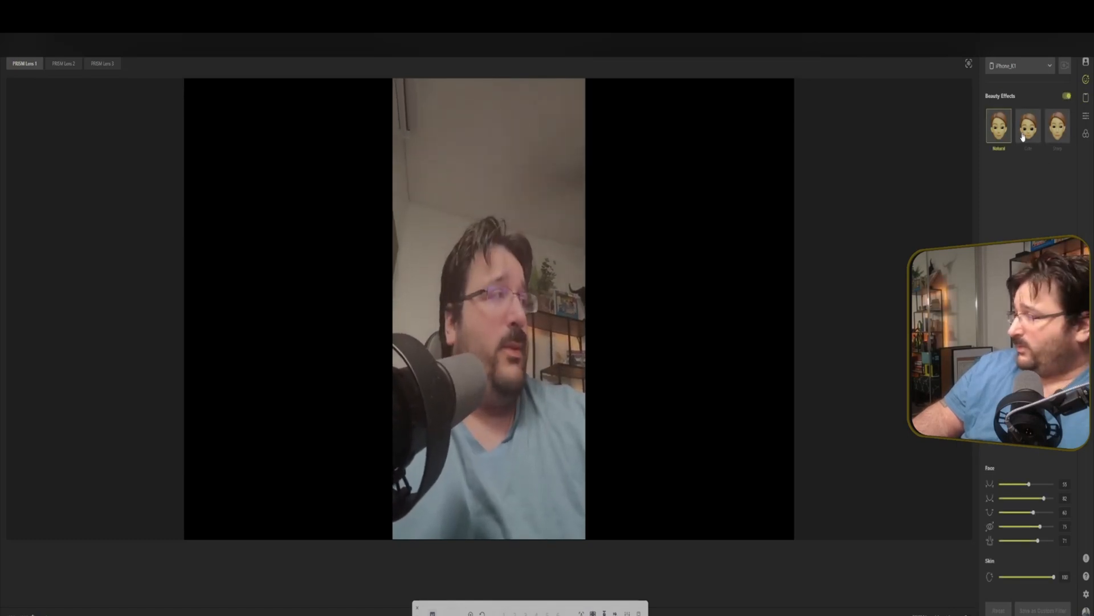
{"action": "left_click", "coordinate": [1029, 134]}
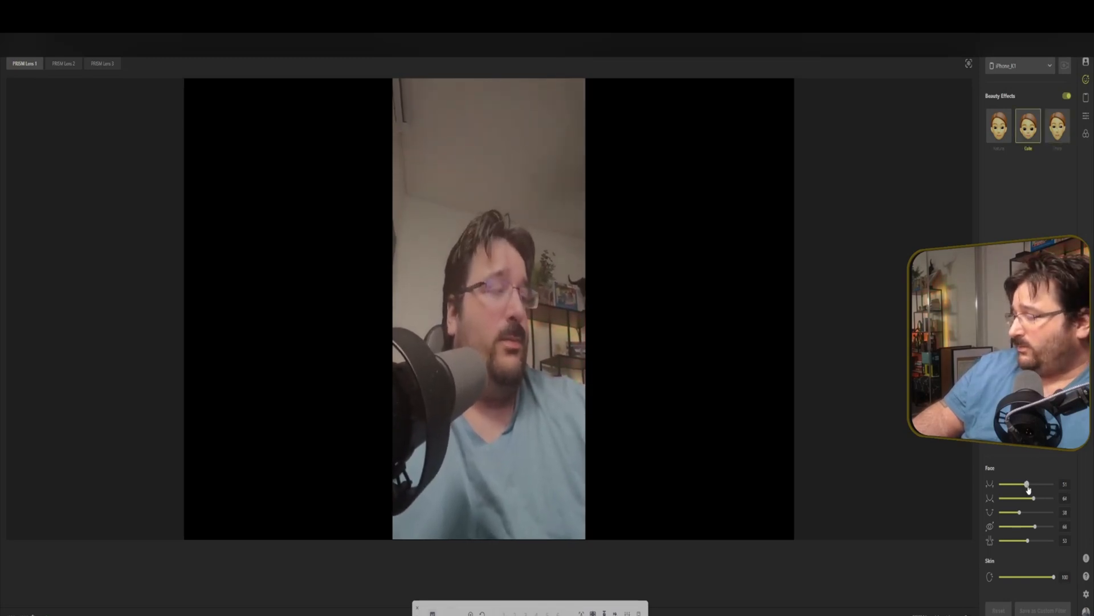
Raise all five face sliders to 100 and set the skin slider to about 86.
{"action": "left_click_drag", "start_coordinate": [1027, 485], "coordinate": [1048, 505]}
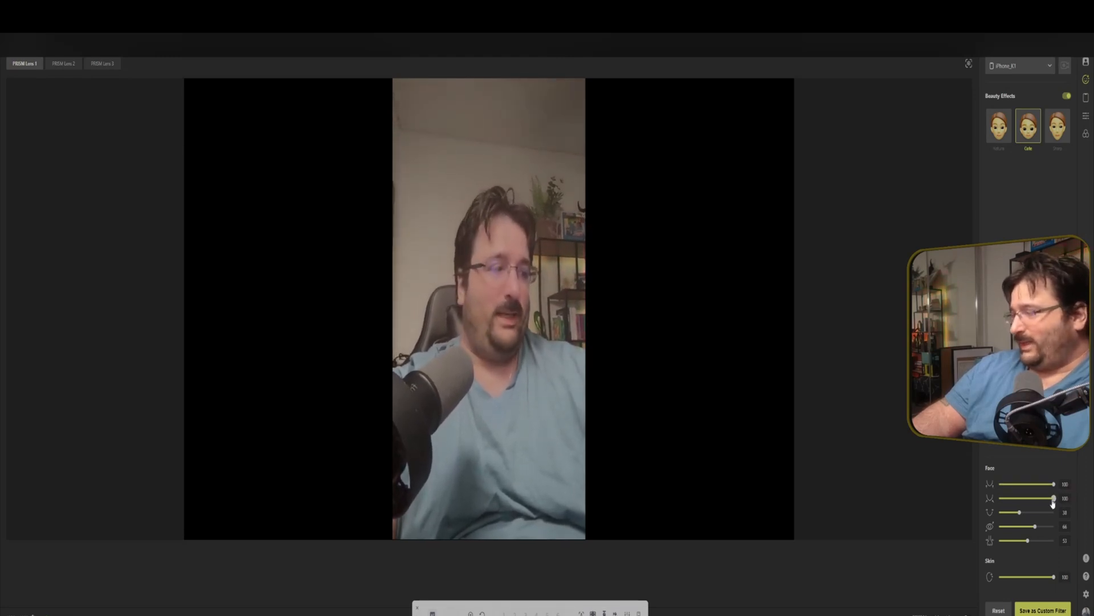
{"action": "left_click_drag", "start_coordinate": [1023, 513], "coordinate": [1071, 519]}
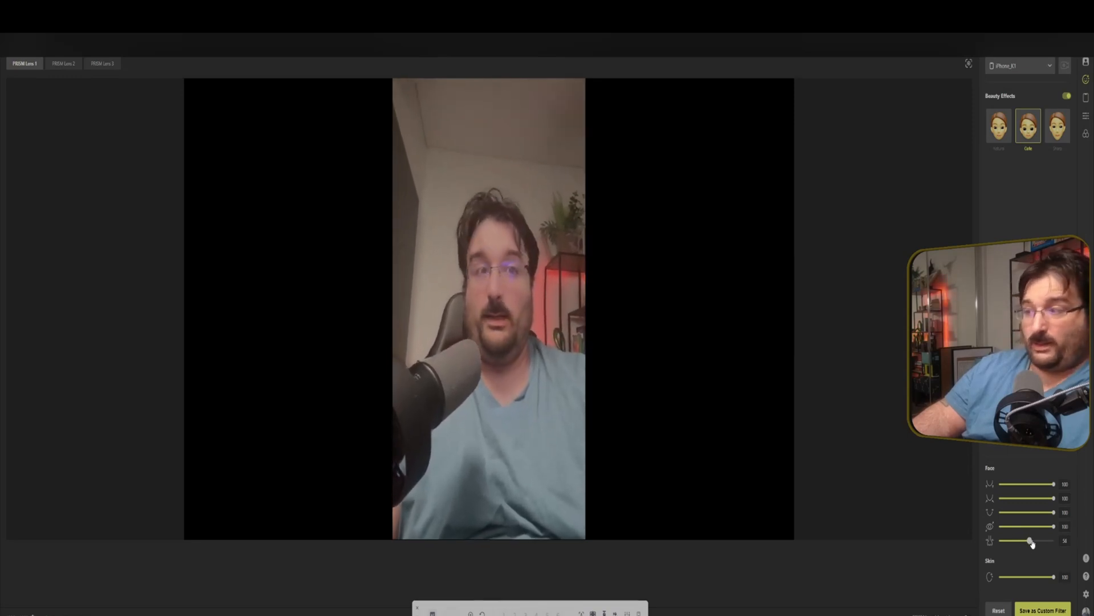
{"action": "left_click_drag", "start_coordinate": [1033, 544], "coordinate": [1066, 543]}
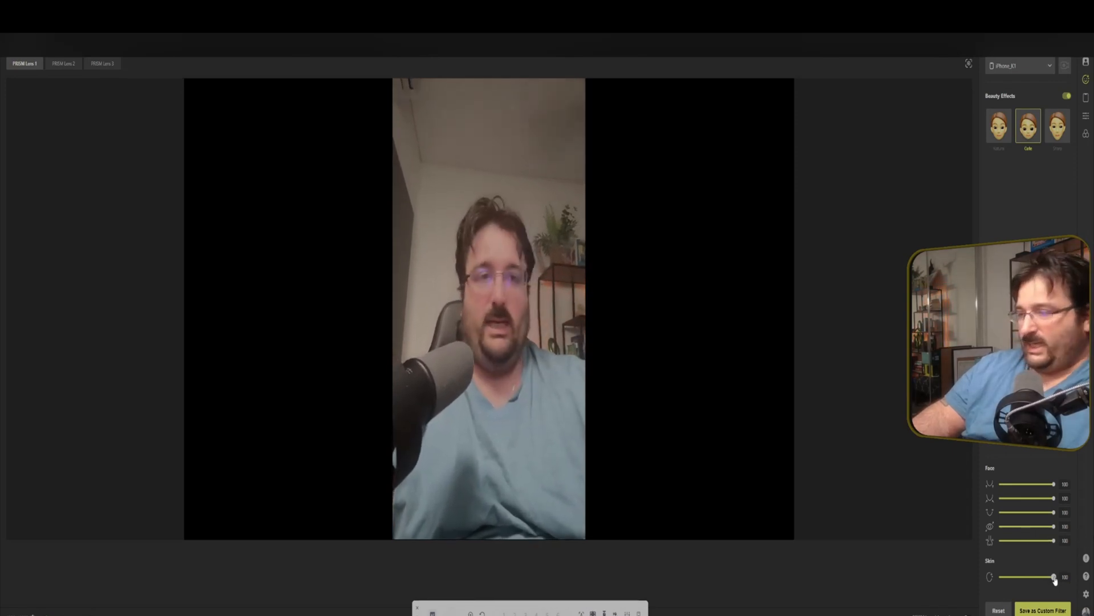
{"action": "left_click_drag", "start_coordinate": [1054, 578], "coordinate": [993, 579]}
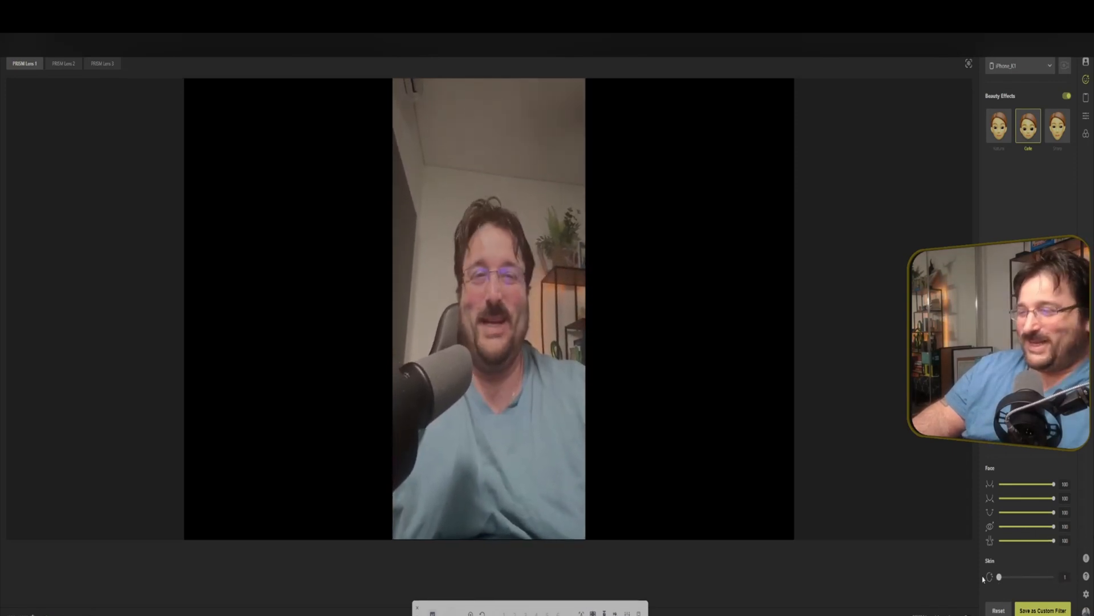
{"action": "left_click_drag", "start_coordinate": [999, 577], "coordinate": [1045, 578]}
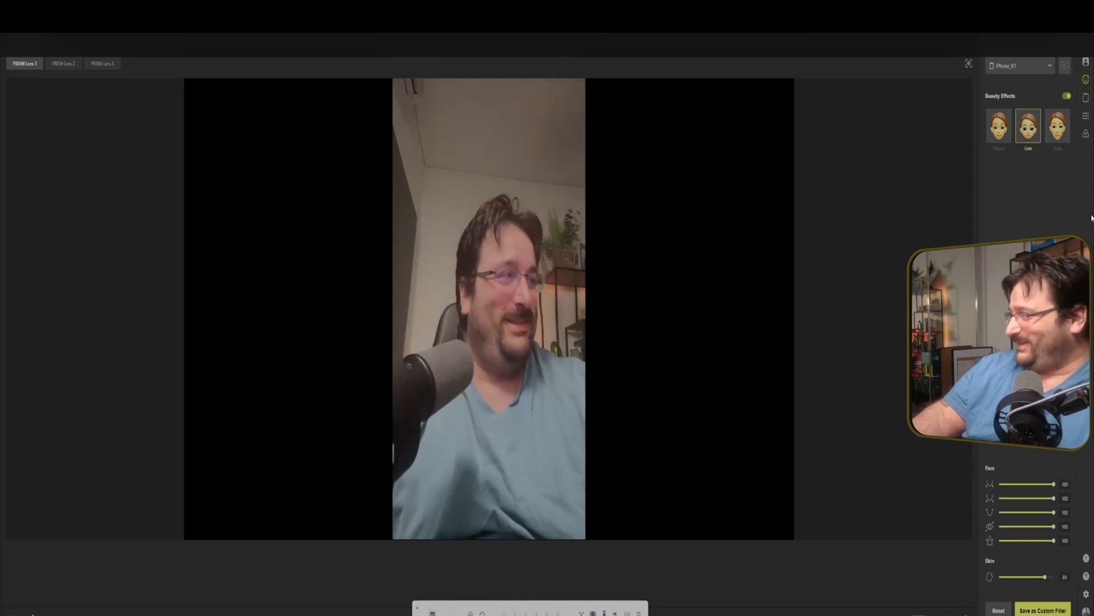
Switch to the third beauty preset and raise its first two face sliders to 100.
{"action": "left_click", "coordinate": [1052, 137]}
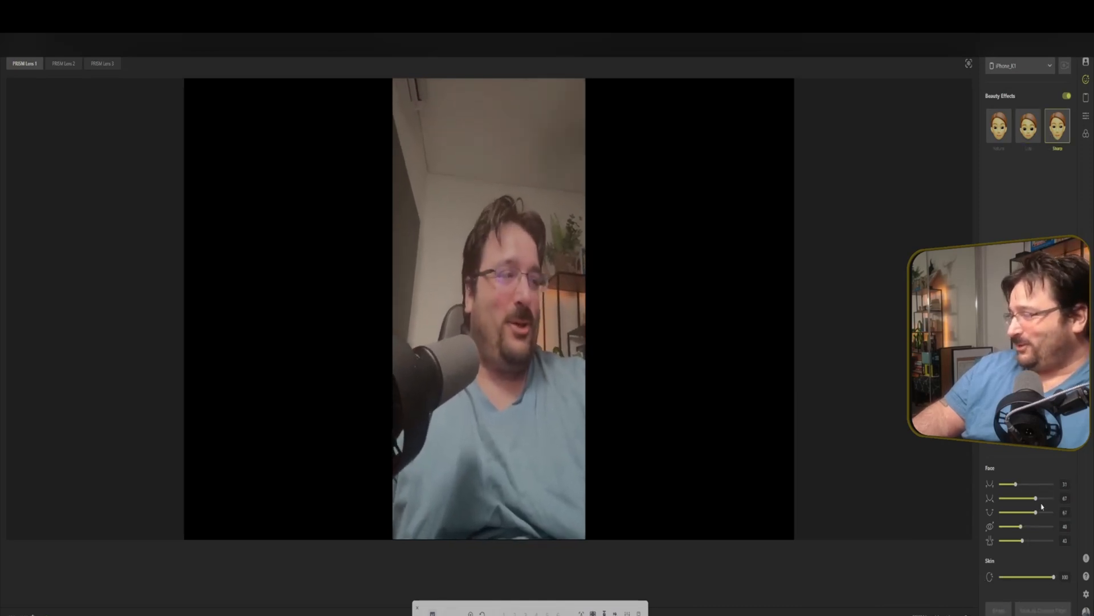
{"action": "left_click_drag", "start_coordinate": [1035, 498], "coordinate": [1048, 498]}
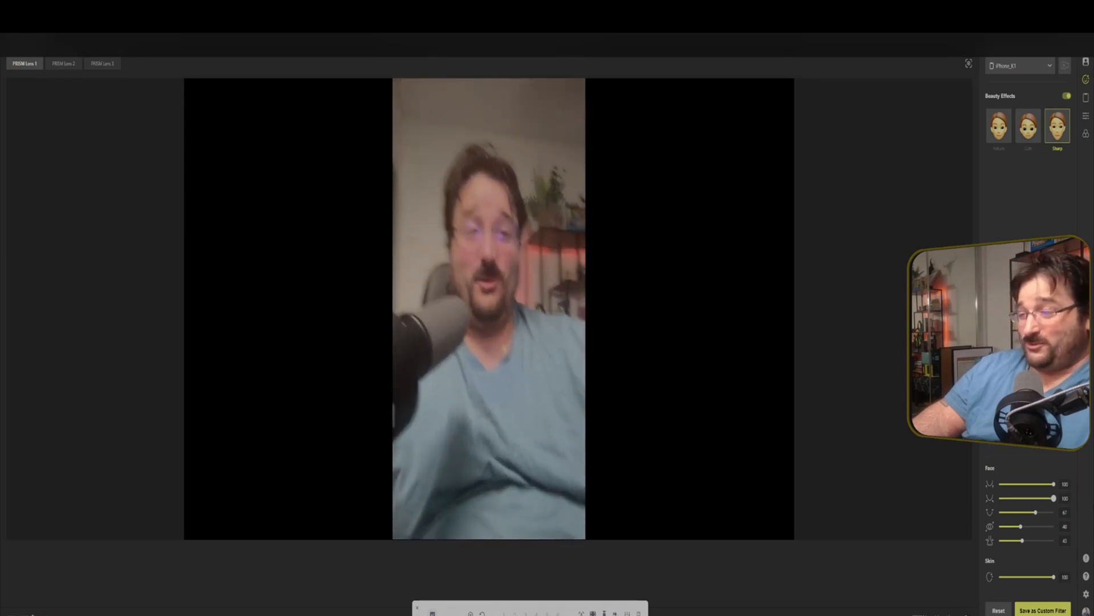
Try several virtual backgrounds from the PRISM and FREE collections on the phone camera.
{"action": "mouse_move", "coordinate": [1053, 498]}
{"action": "left_mouse_down"}
{"action": "mouse_move", "coordinate": [995, 499]}
{"action": "mouse_move", "coordinate": [1092, 509]}
{"action": "mouse_move", "coordinate": [1002, 507]}
{"action": "mouse_move", "coordinate": [1060, 506]}
{"action": "left_mouse_up"}
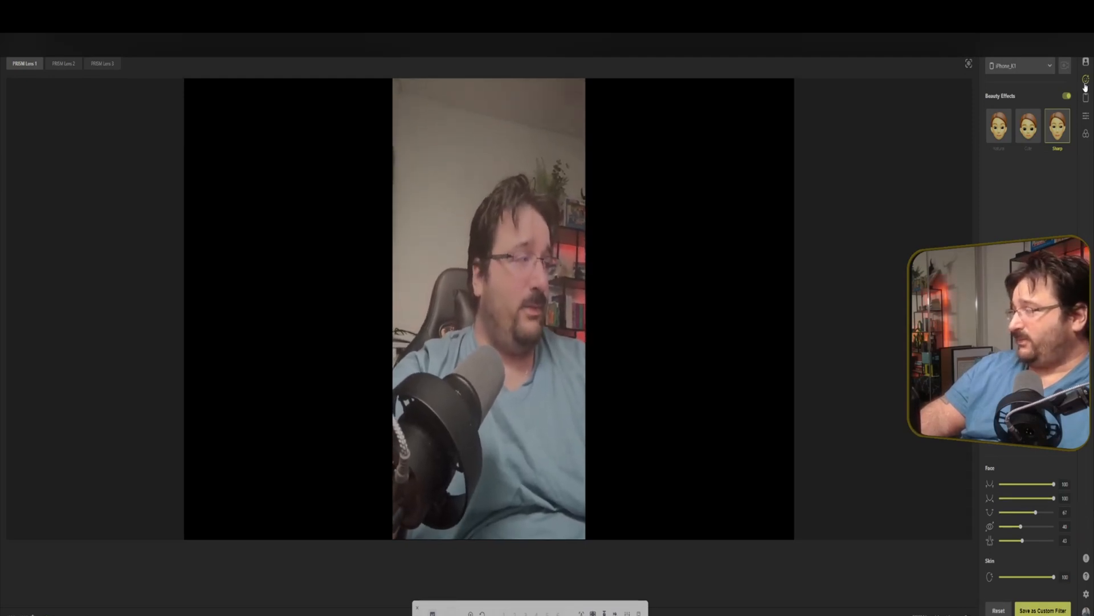
{"action": "left_click", "coordinate": [1085, 62]}
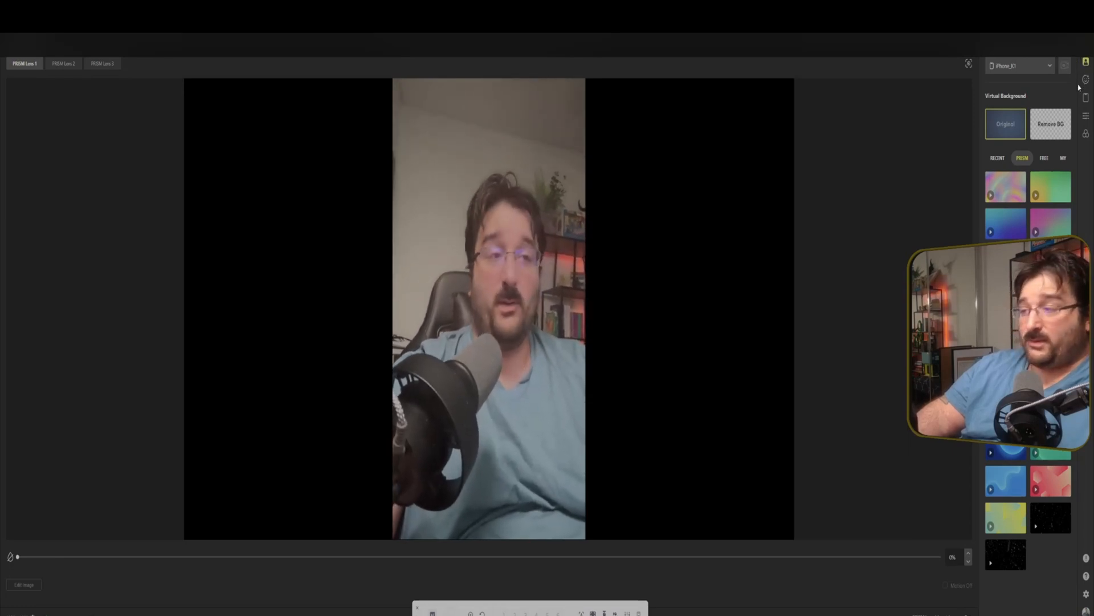
{"action": "left_click", "coordinate": [1006, 334]}
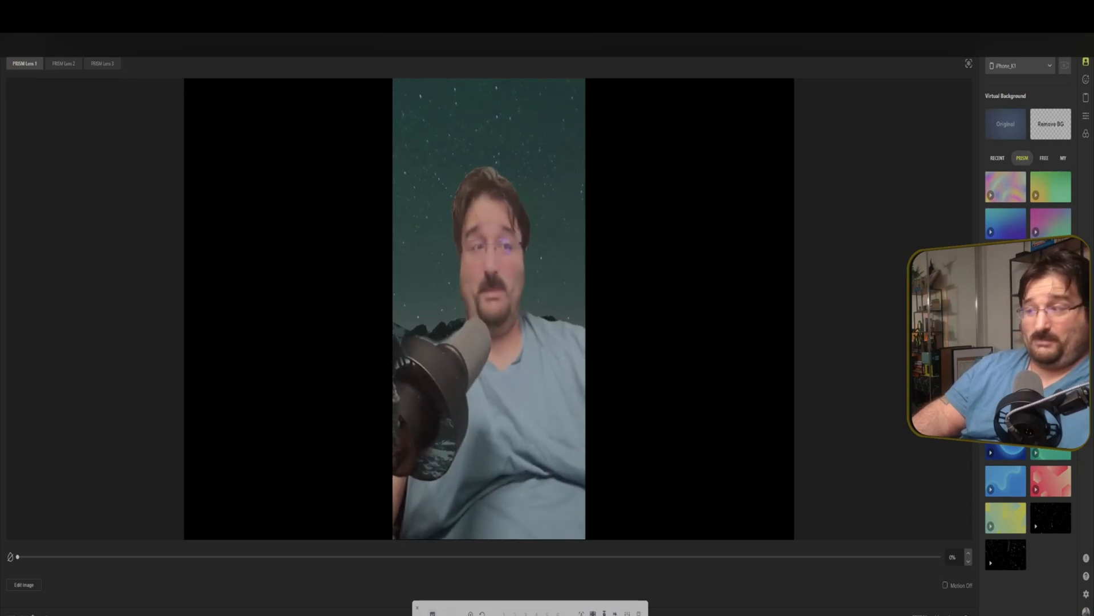
{"action": "left_click", "coordinate": [1051, 334]}
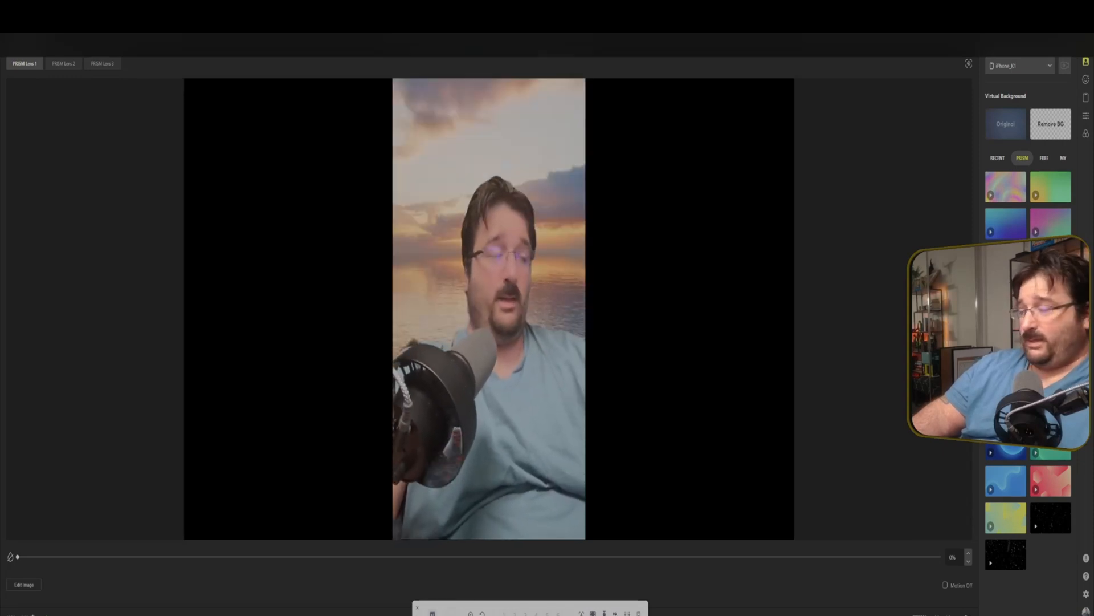
{"action": "left_click", "coordinate": [1045, 158]}
{"action": "left_click", "coordinate": [1003, 227]}
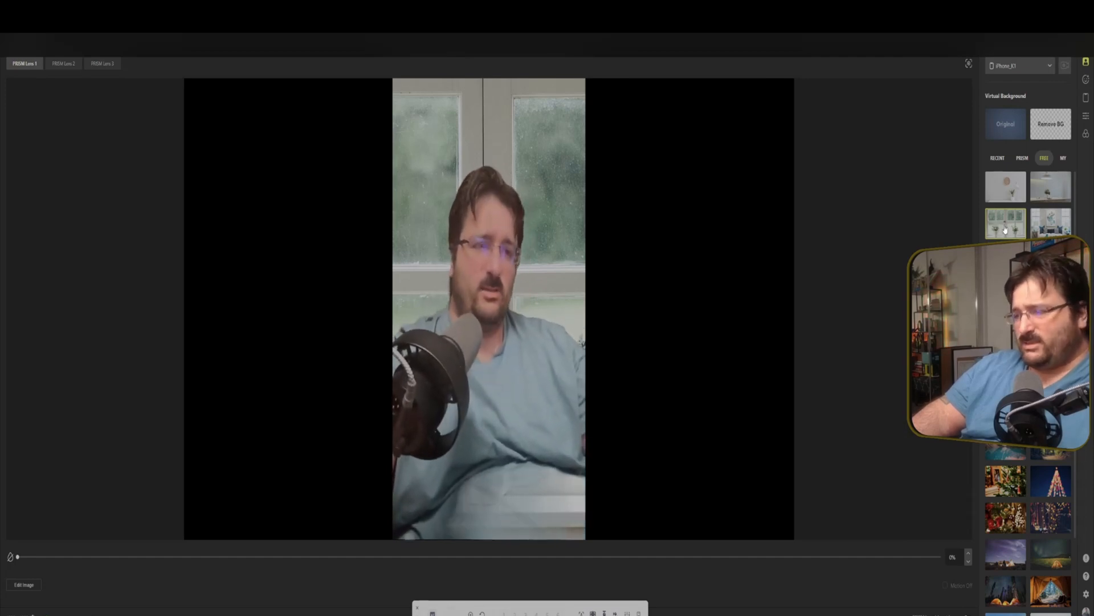
{"action": "left_click", "coordinate": [1019, 445]}
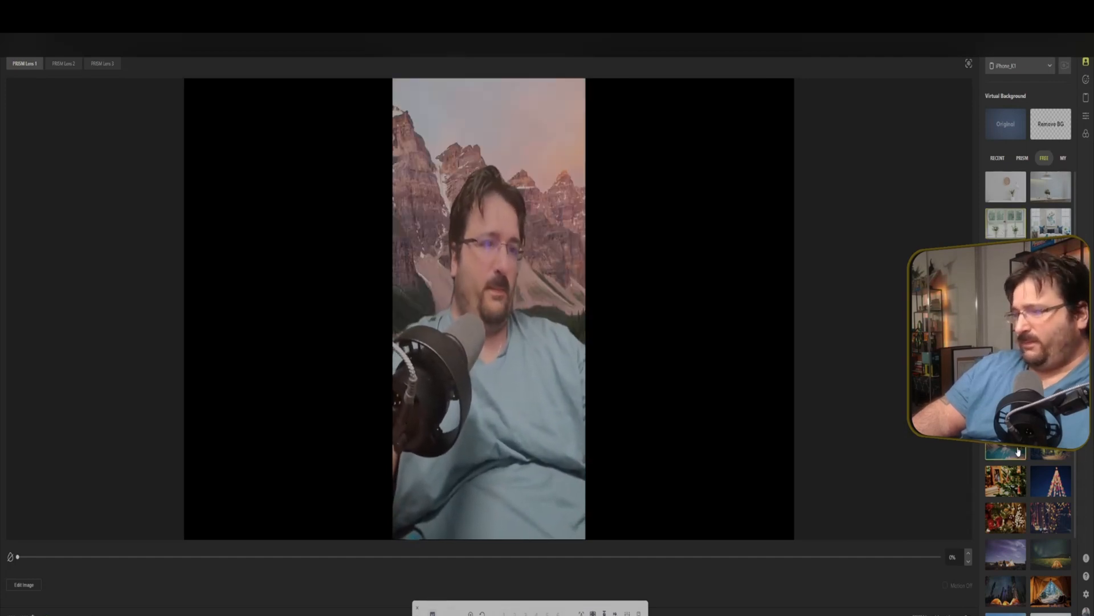
{"action": "left_click", "coordinate": [1006, 517]}
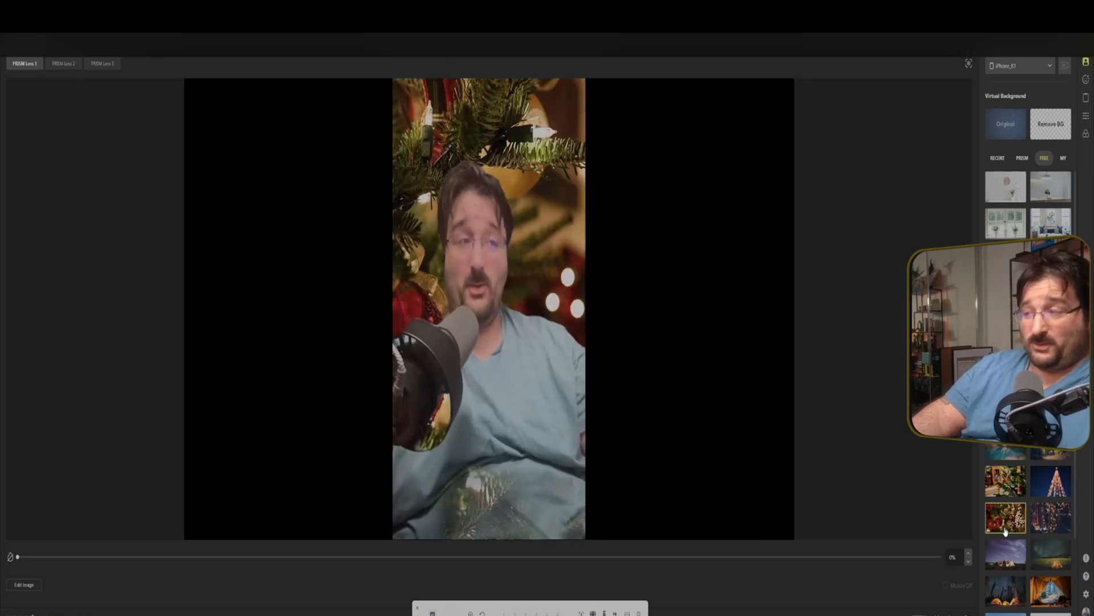
{"action": "left_click", "coordinate": [1052, 589]}
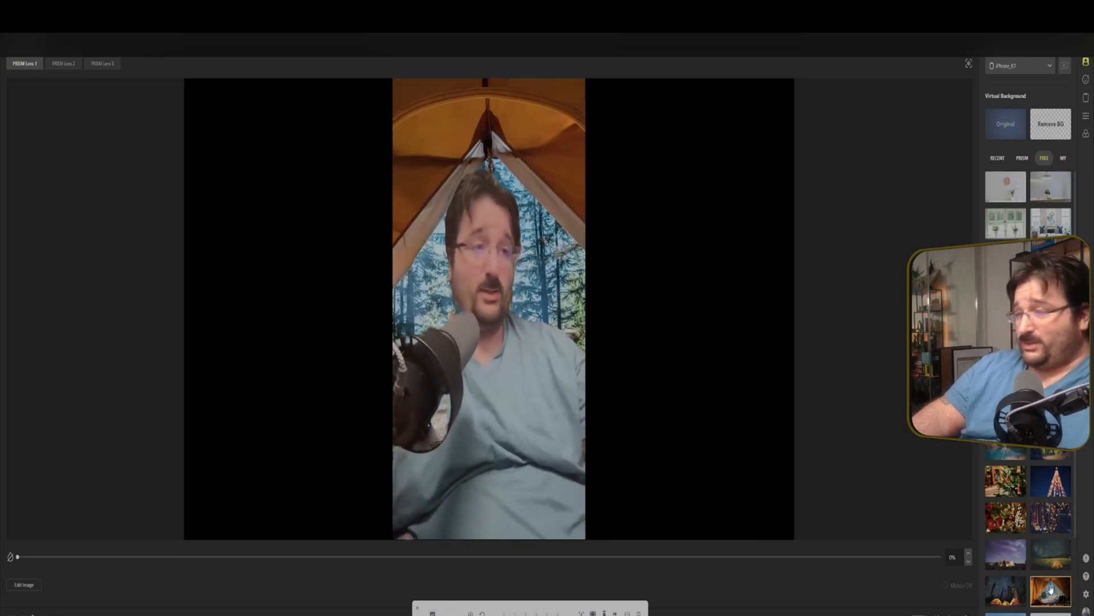
Try removing the camera background, then return to the Original background.
{"action": "left_click", "coordinate": [1050, 128]}
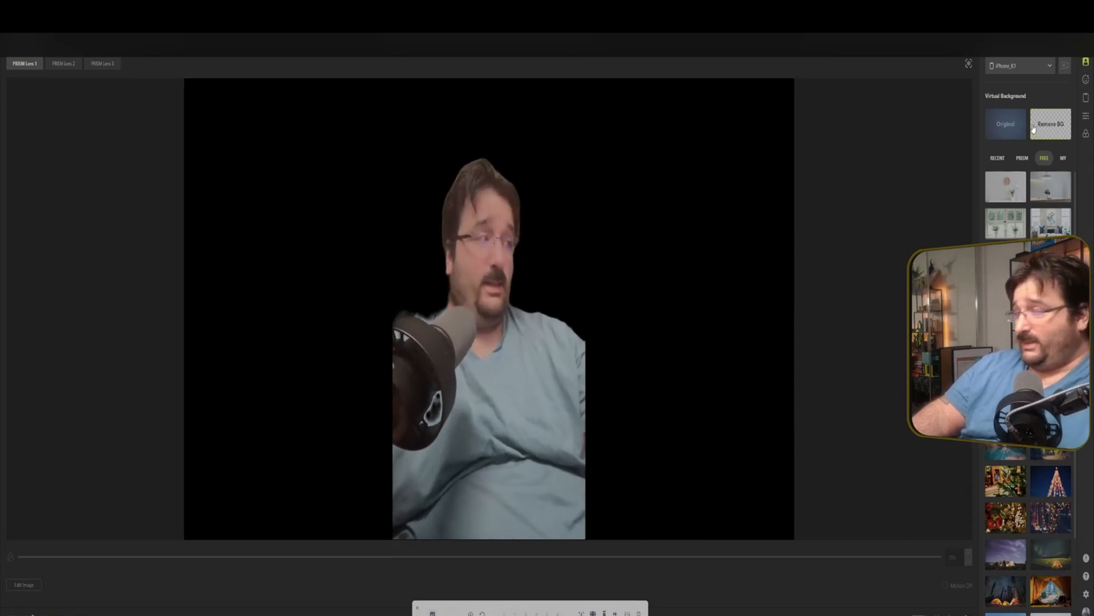
{"action": "left_click", "coordinate": [1006, 125]}
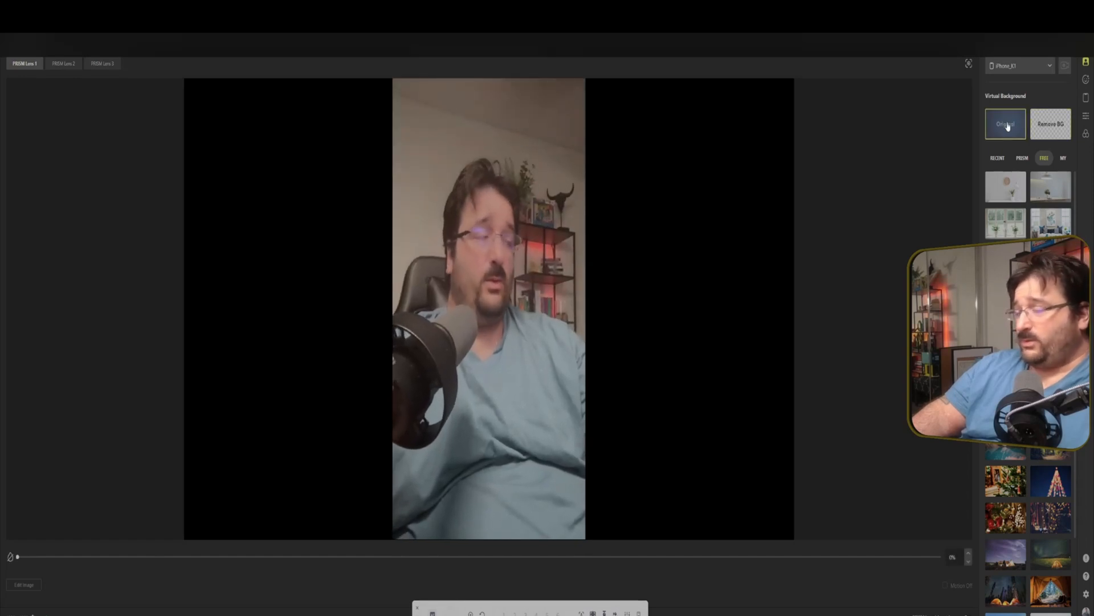
Put PRISM Lens 1 in use from the lens window and close the window.
{"action": "left_click_drag", "start_coordinate": [563, 47], "coordinate": [882, 212]}
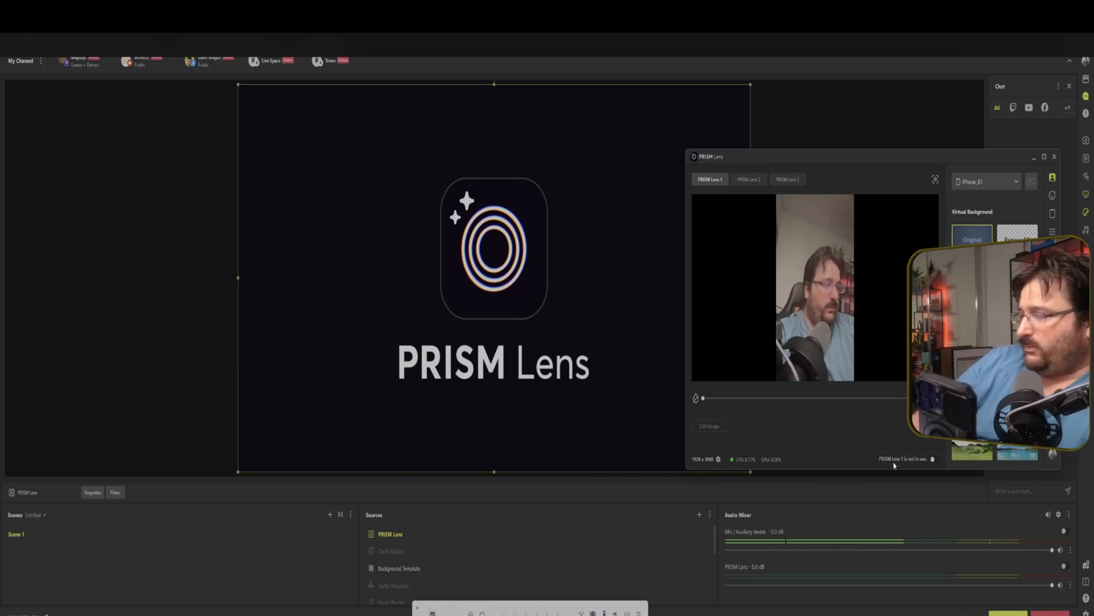
{"action": "left_click", "coordinate": [934, 461]}
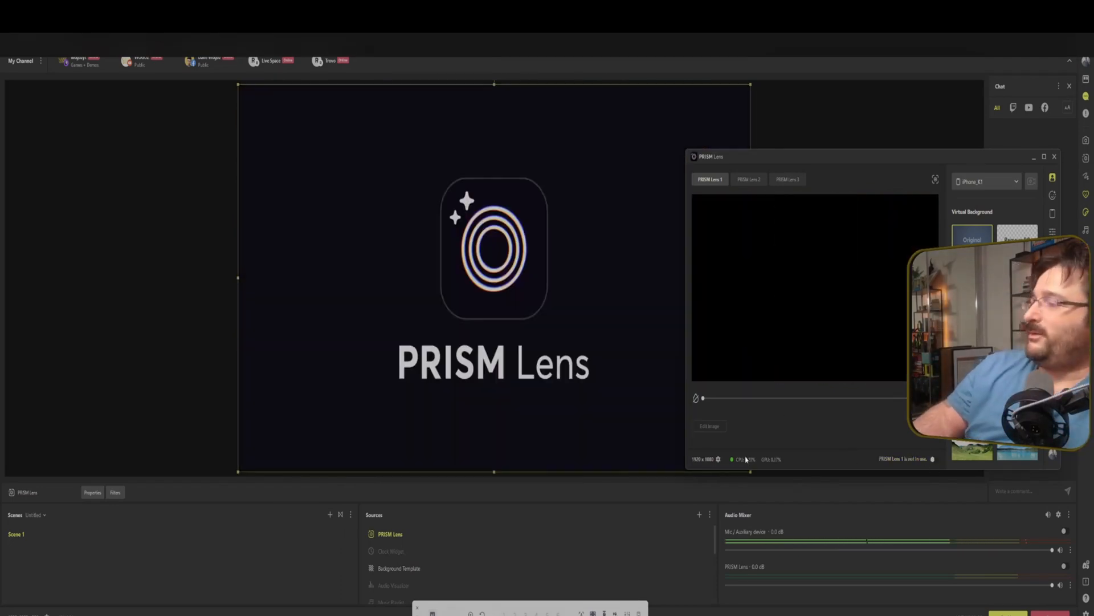
{"action": "left_click", "coordinate": [1054, 156]}
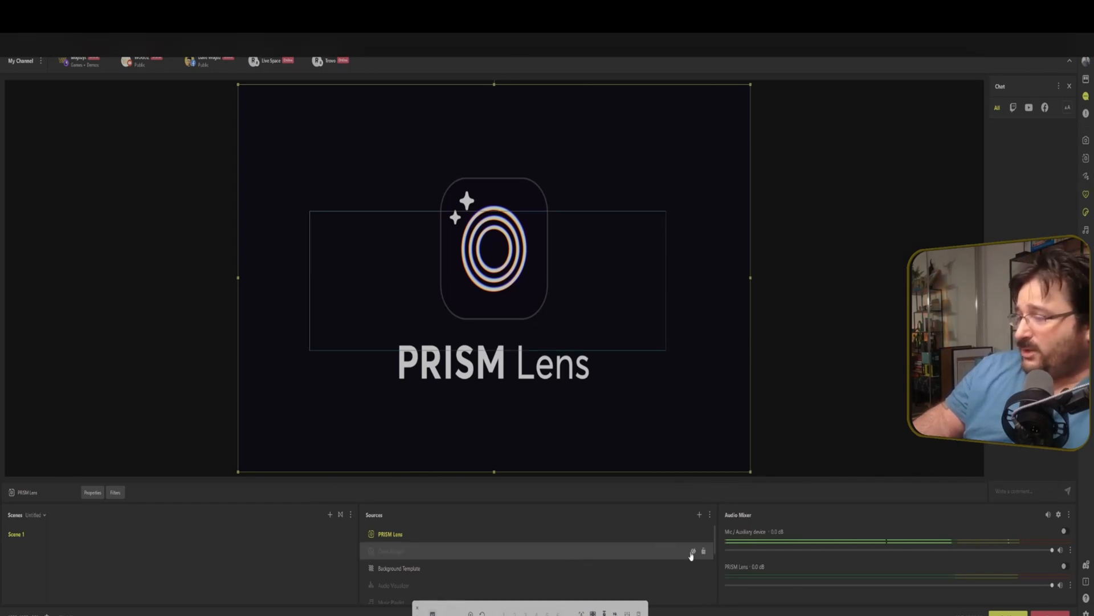
{"action": "left_click", "coordinate": [695, 534]}
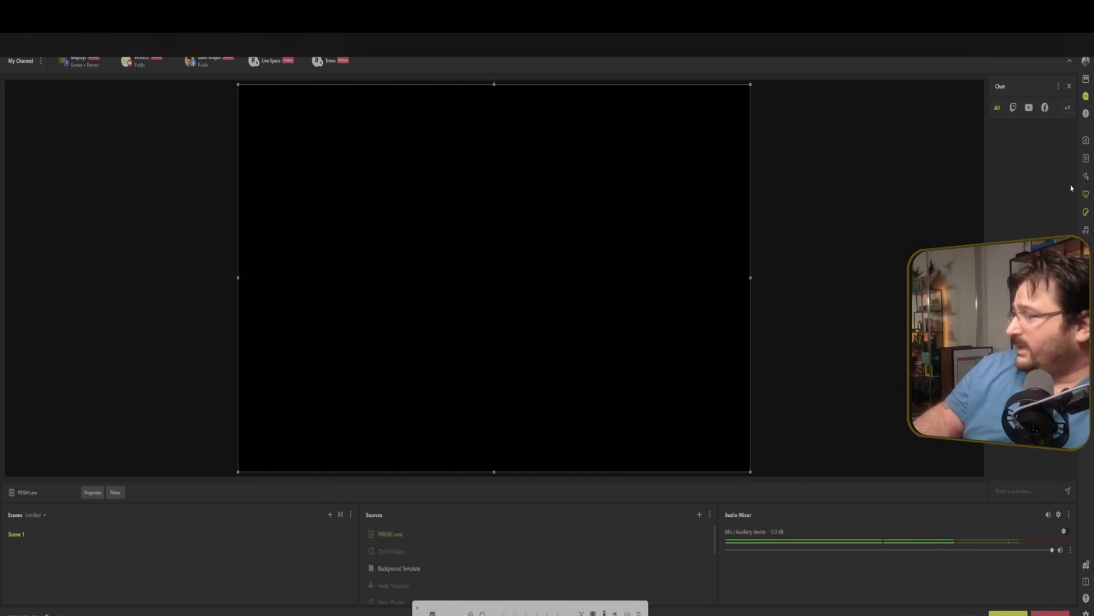
Open the drawing tool, sketch freehand strokes on the preview, and clear them all.
{"action": "left_click", "coordinate": [1086, 176]}
{"action": "mouse_move", "coordinate": [414, 189]}
{"action": "left_mouse_down"}
{"action": "mouse_move", "coordinate": [460, 249]}
{"action": "mouse_move", "coordinate": [576, 233]}
{"action": "left_mouse_up"}
{"action": "left_click_drag", "start_coordinate": [544, 262], "coordinate": [572, 291]}
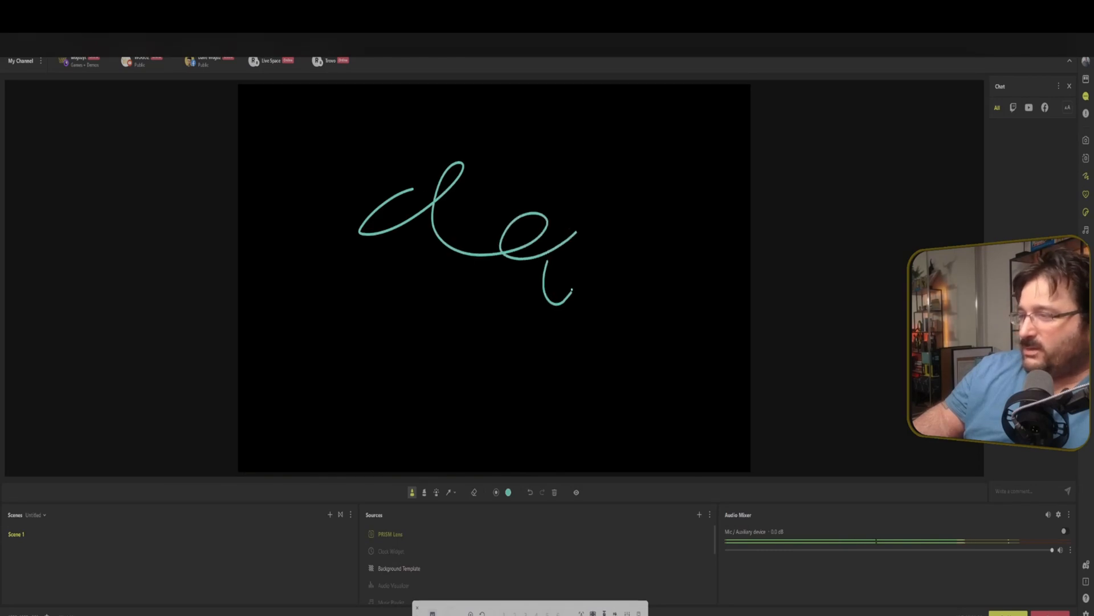
{"action": "left_click_drag", "start_coordinate": [393, 300], "coordinate": [452, 319]}
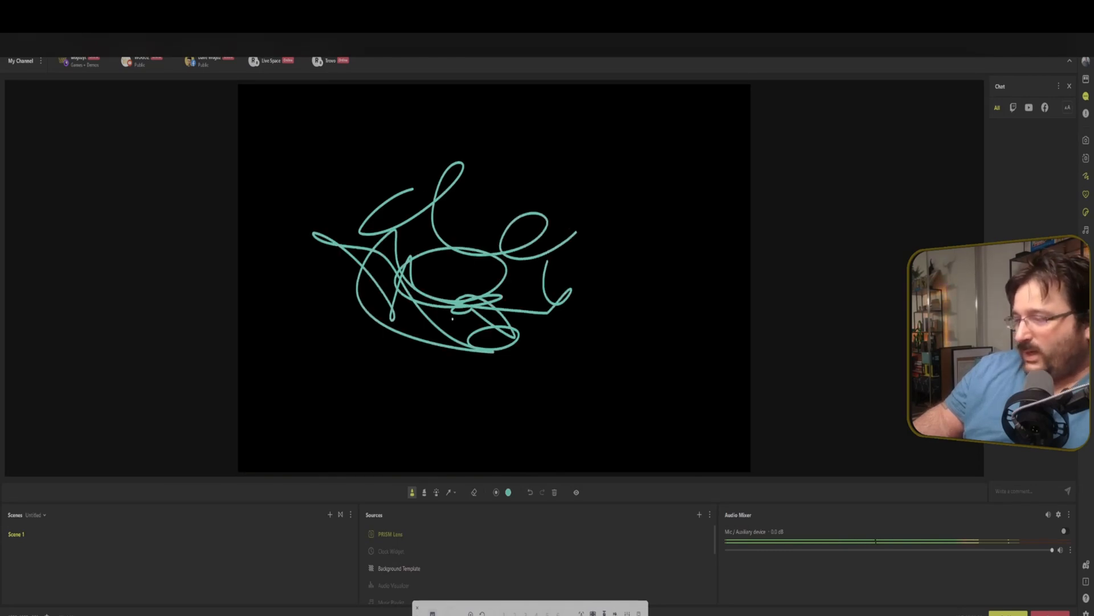
{"action": "left_click", "coordinate": [556, 494]}
Switch the pen colour to pink, scribble on the camera preview, and clear the drawing.
{"action": "left_click", "coordinate": [508, 493]}
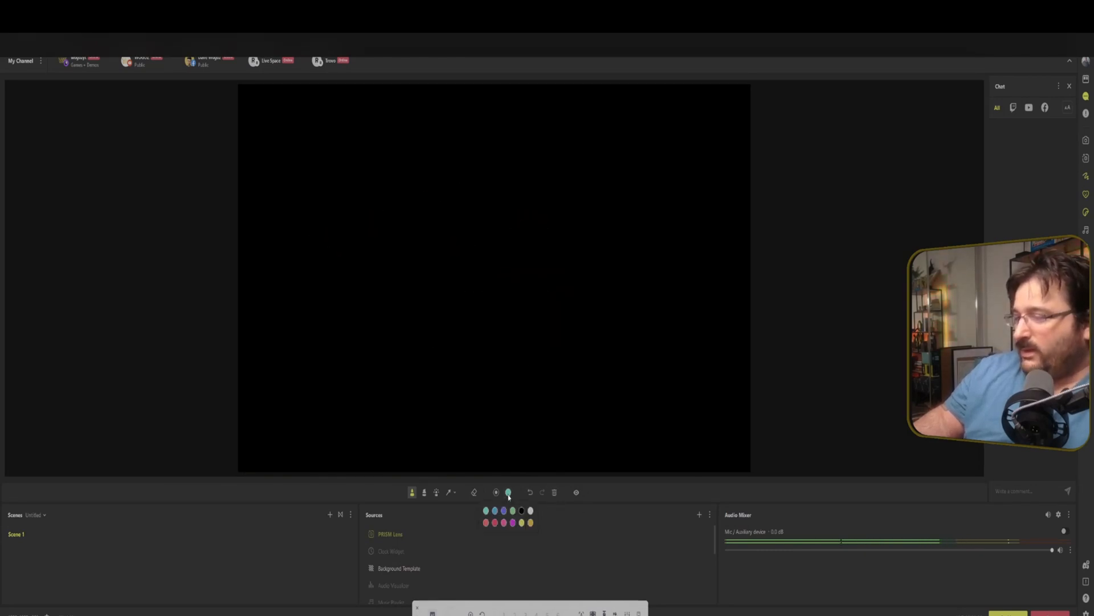
{"action": "left_click", "coordinate": [494, 523]}
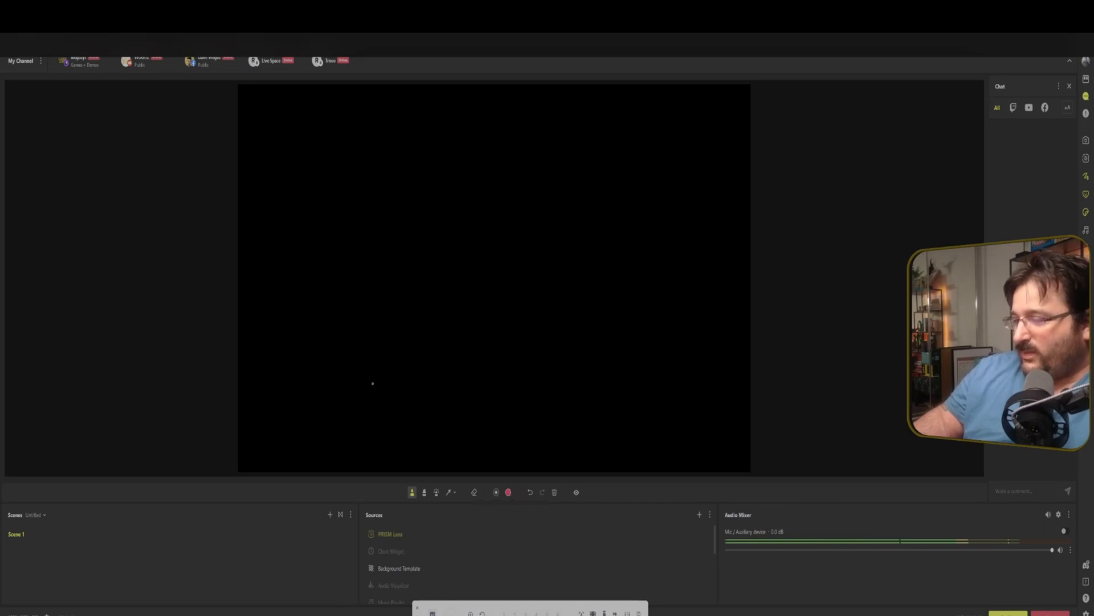
{"action": "mouse_move", "coordinate": [391, 245]}
{"action": "left_mouse_down"}
{"action": "mouse_move", "coordinate": [578, 319]}
{"action": "mouse_move", "coordinate": [433, 259]}
{"action": "left_mouse_up"}
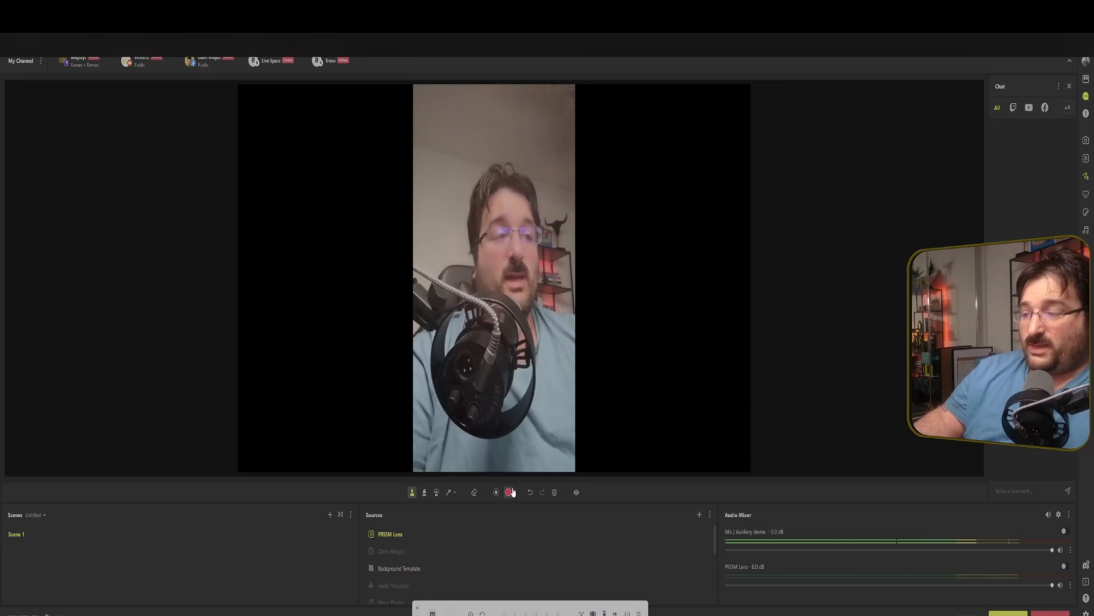
{"action": "mouse_move", "coordinate": [459, 212]}
{"action": "left_mouse_down"}
{"action": "mouse_move", "coordinate": [485, 156]}
{"action": "mouse_move", "coordinate": [519, 196]}
{"action": "left_mouse_up"}
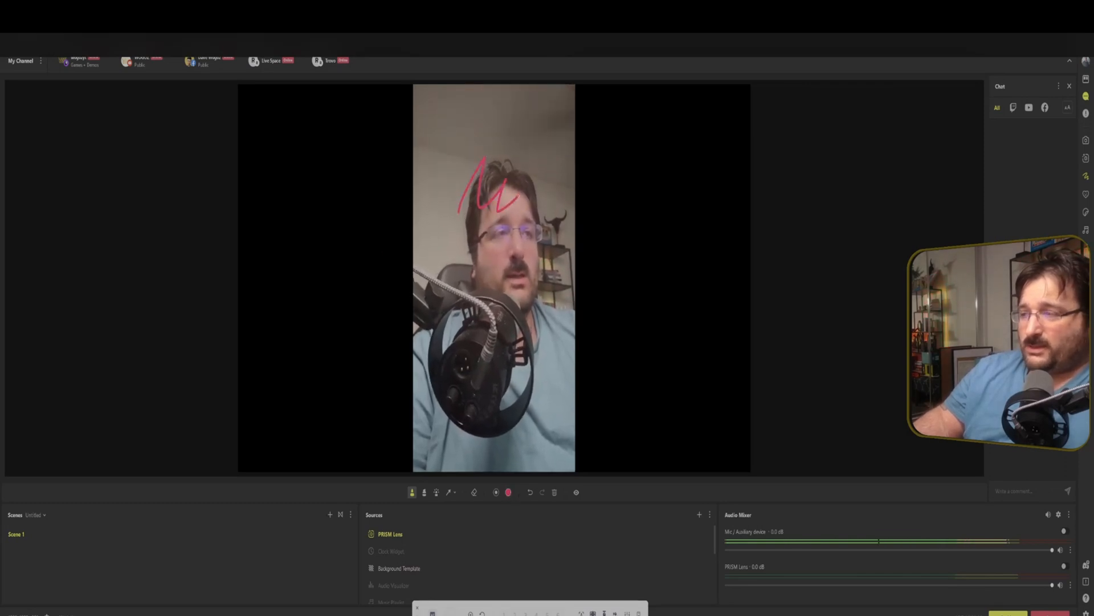
{"action": "left_click", "coordinate": [554, 492]}
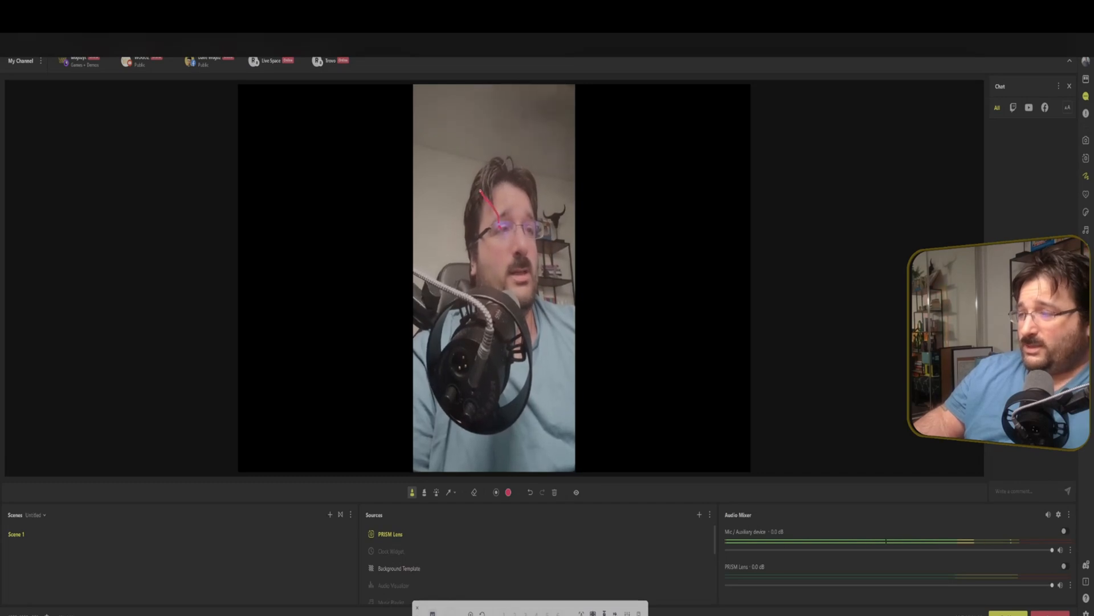
Circle the face on the camera preview with pink pen strokes.
{"action": "left_click_drag", "start_coordinate": [470, 242], "coordinate": [500, 225]}
{"action": "mouse_move", "coordinate": [520, 297]}
{"action": "left_mouse_down"}
{"action": "mouse_move", "coordinate": [550, 268]}
{"action": "mouse_move", "coordinate": [553, 245]}
{"action": "left_mouse_up"}
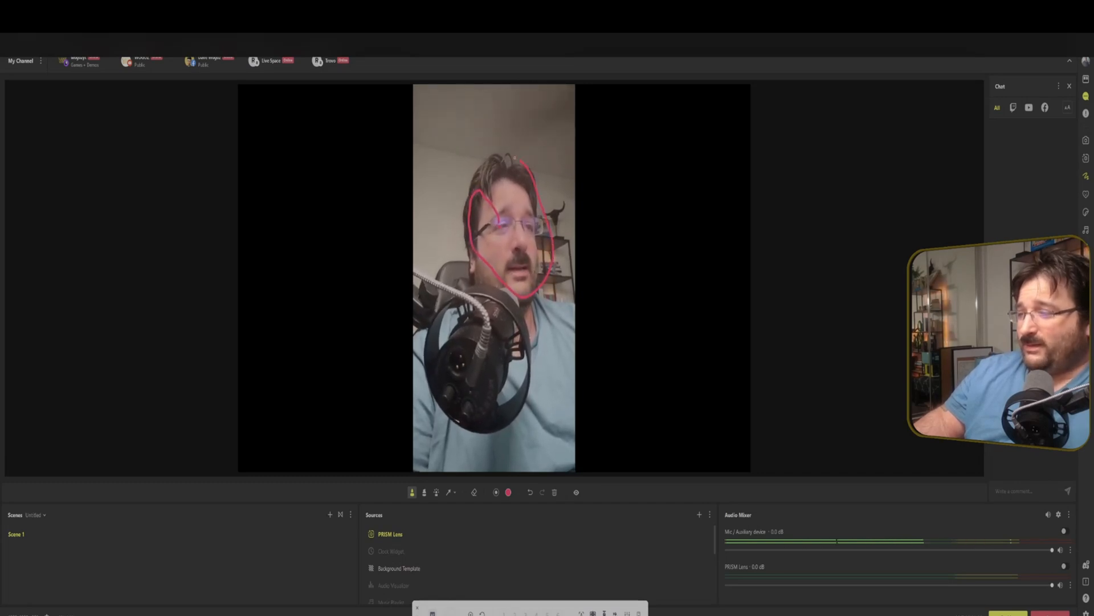
{"action": "mouse_move", "coordinate": [514, 157]}
{"action": "left_mouse_down"}
{"action": "mouse_move", "coordinate": [484, 159]}
{"action": "mouse_move", "coordinate": [469, 191]}
{"action": "left_mouse_up"}
{"action": "mouse_move", "coordinate": [489, 308]}
{"action": "left_mouse_down"}
{"action": "mouse_move", "coordinate": [457, 310]}
{"action": "mouse_move", "coordinate": [423, 352]}
{"action": "mouse_move", "coordinate": [450, 409]}
{"action": "left_mouse_up"}
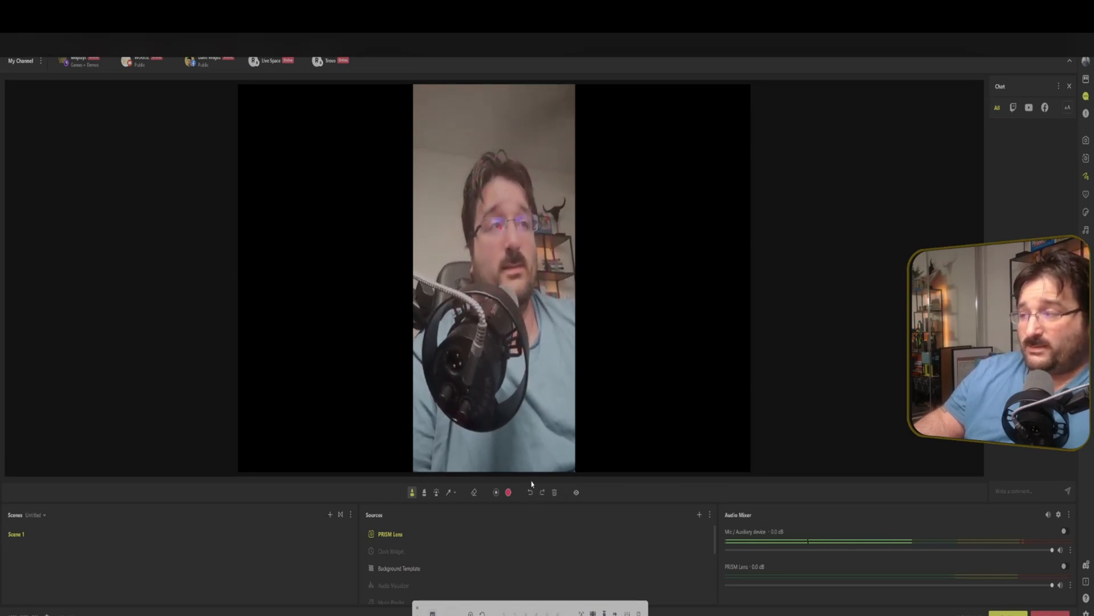
Alternate between the highlighter and the pen to mark over the face on the preview.
{"action": "left_click", "coordinate": [424, 494]}
{"action": "left_click_drag", "start_coordinate": [480, 222], "coordinate": [533, 329]}
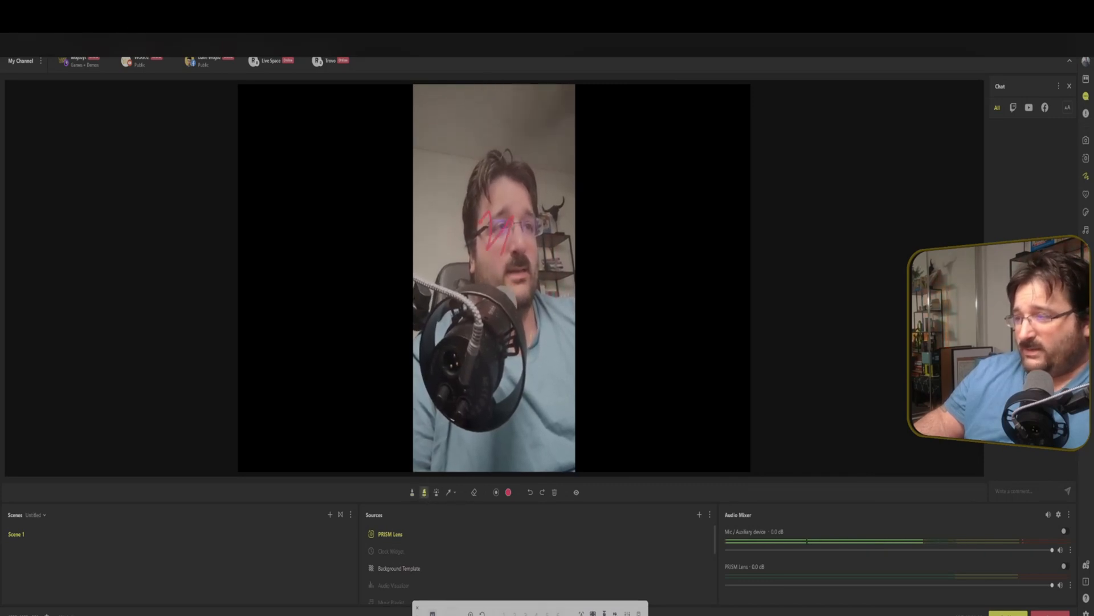
{"action": "left_click", "coordinate": [412, 492]}
{"action": "mouse_move", "coordinate": [458, 158]}
{"action": "left_mouse_down"}
{"action": "mouse_move", "coordinate": [474, 178]}
{"action": "mouse_move", "coordinate": [542, 191]}
{"action": "left_mouse_up"}
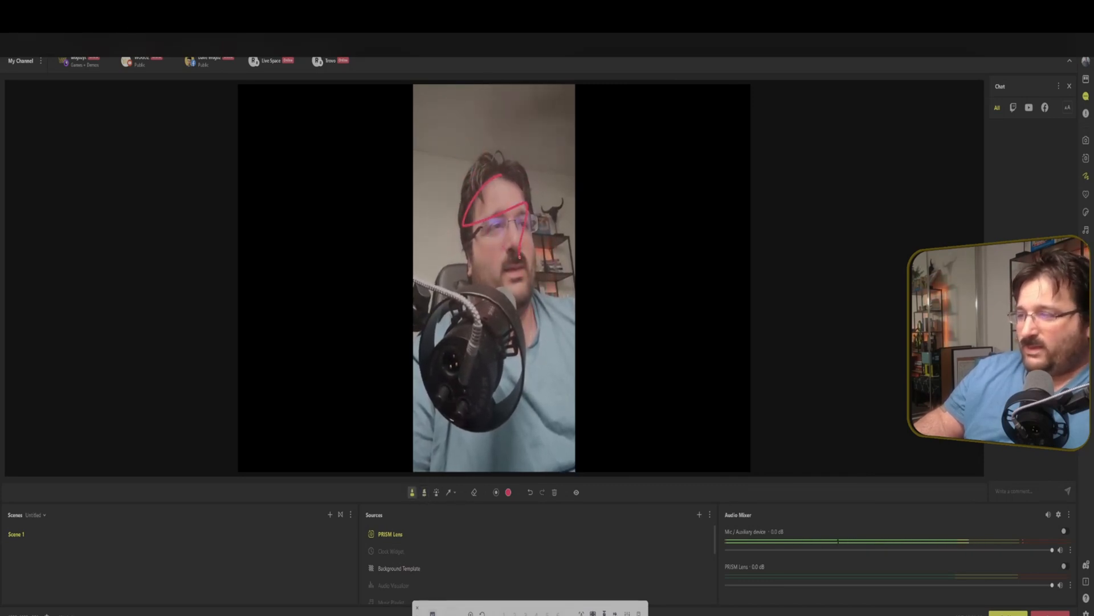
{"action": "left_click", "coordinate": [424, 493]}
{"action": "mouse_move", "coordinate": [470, 157]}
{"action": "left_mouse_down"}
{"action": "mouse_move", "coordinate": [432, 218]}
{"action": "mouse_move", "coordinate": [472, 252]}
{"action": "left_mouse_up"}
{"action": "mouse_move", "coordinate": [541, 327]}
{"action": "left_mouse_down"}
{"action": "mouse_move", "coordinate": [553, 291]}
{"action": "mouse_move", "coordinate": [551, 179]}
{"action": "mouse_move", "coordinate": [460, 171]}
{"action": "left_mouse_up"}
Draw a rectangle above the head and a triangle below the face with the shape tool.
{"action": "left_click", "coordinate": [437, 491]}
{"action": "mouse_move", "coordinate": [438, 329]}
{"action": "left_mouse_down"}
{"action": "mouse_move", "coordinate": [496, 301]}
{"action": "mouse_move", "coordinate": [545, 323]}
{"action": "left_mouse_up"}
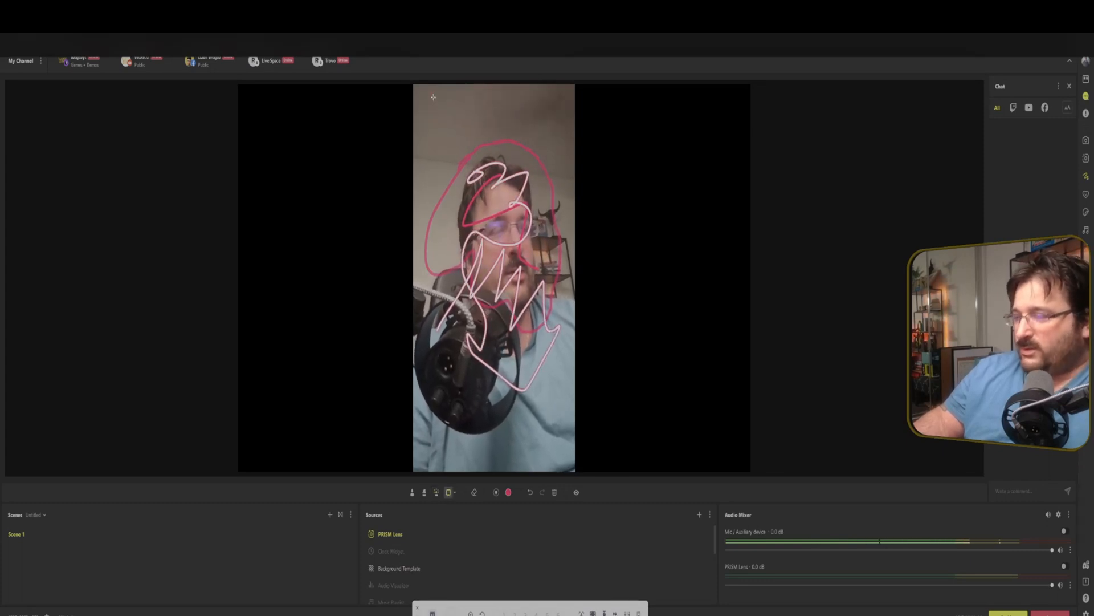
{"action": "left_click_drag", "start_coordinate": [434, 97], "coordinate": [559, 193]}
{"action": "left_click", "coordinate": [455, 491]}
{"action": "left_click", "coordinate": [468, 504]}
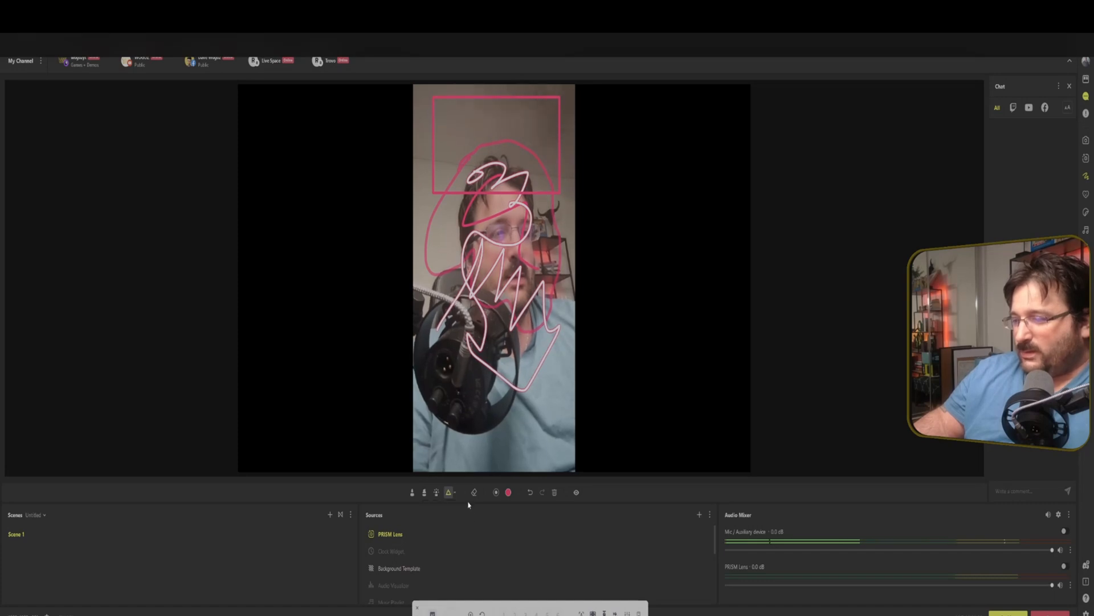
{"action": "left_click_drag", "start_coordinate": [423, 247], "coordinate": [473, 353]}
Erase the triangle and the rectangle with the eraser.
{"action": "left_click", "coordinate": [473, 491]}
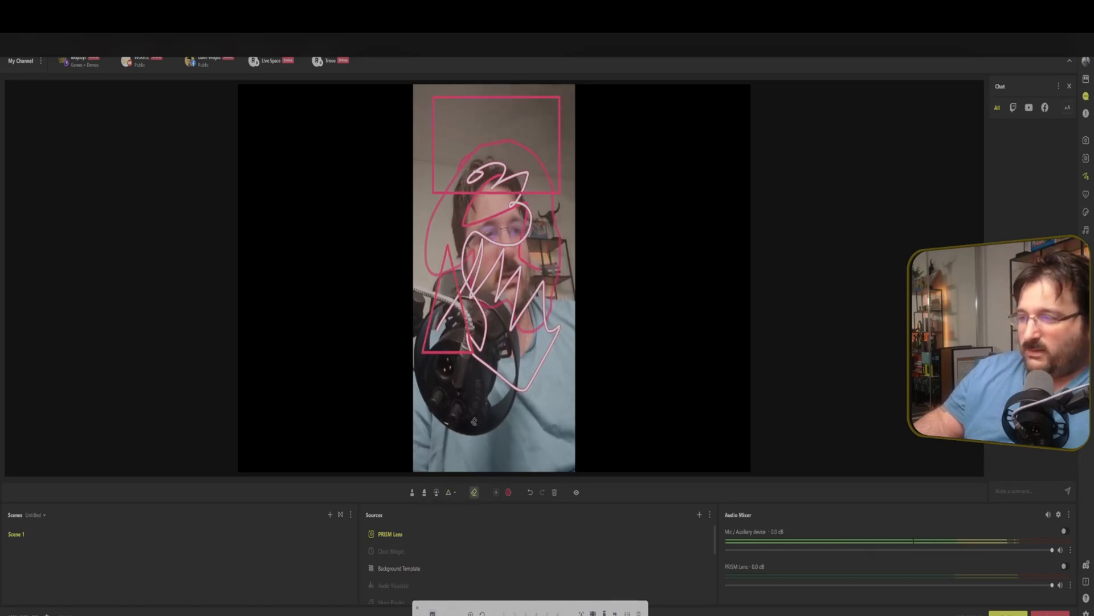
{"action": "left_click", "coordinate": [440, 354]}
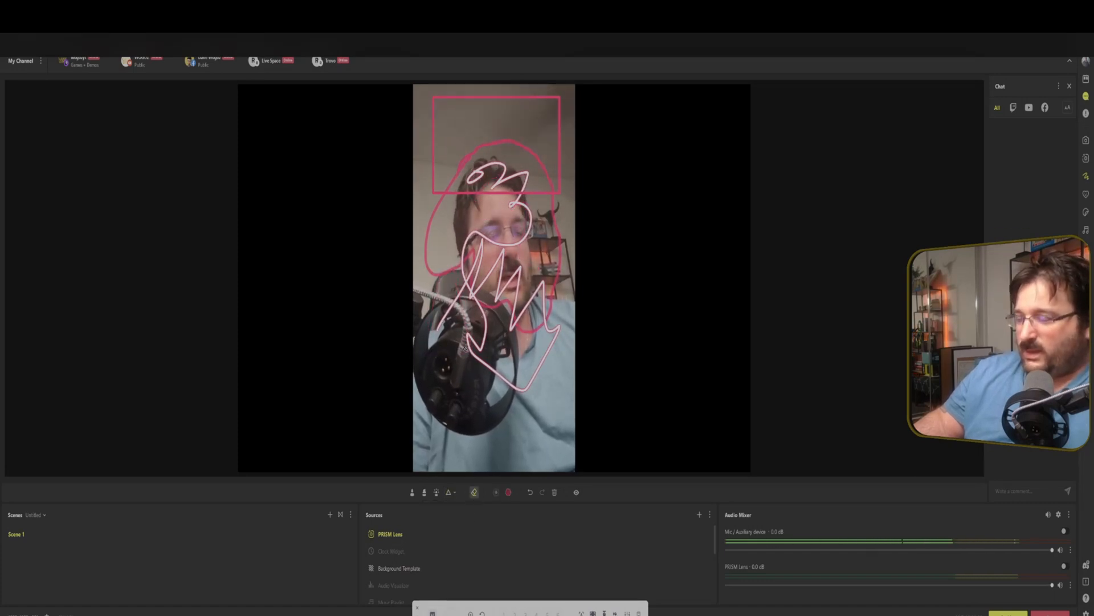
{"action": "left_click", "coordinate": [460, 99]}
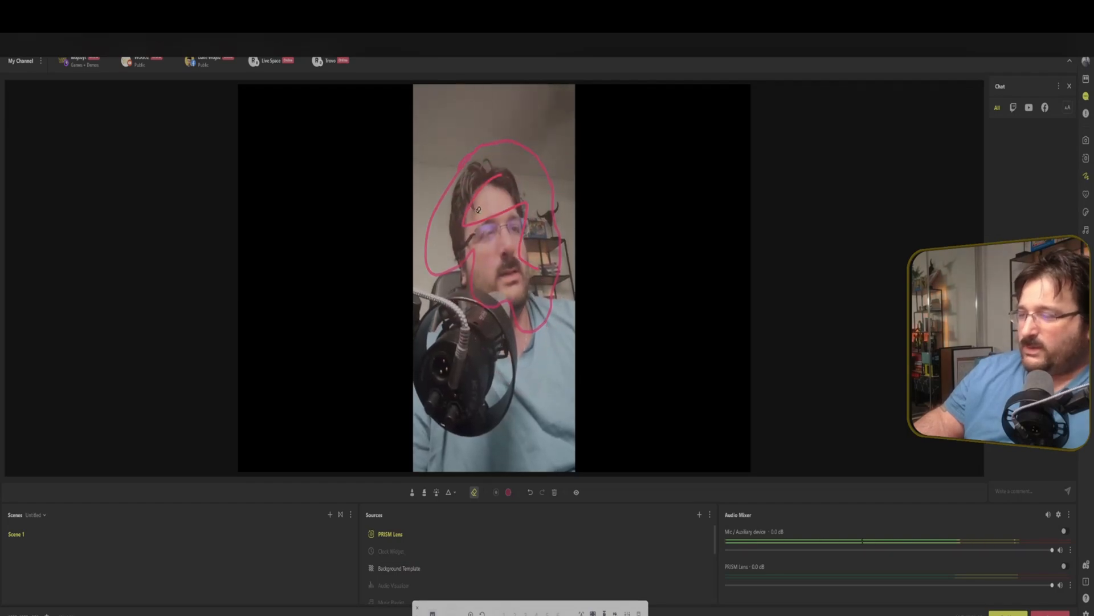
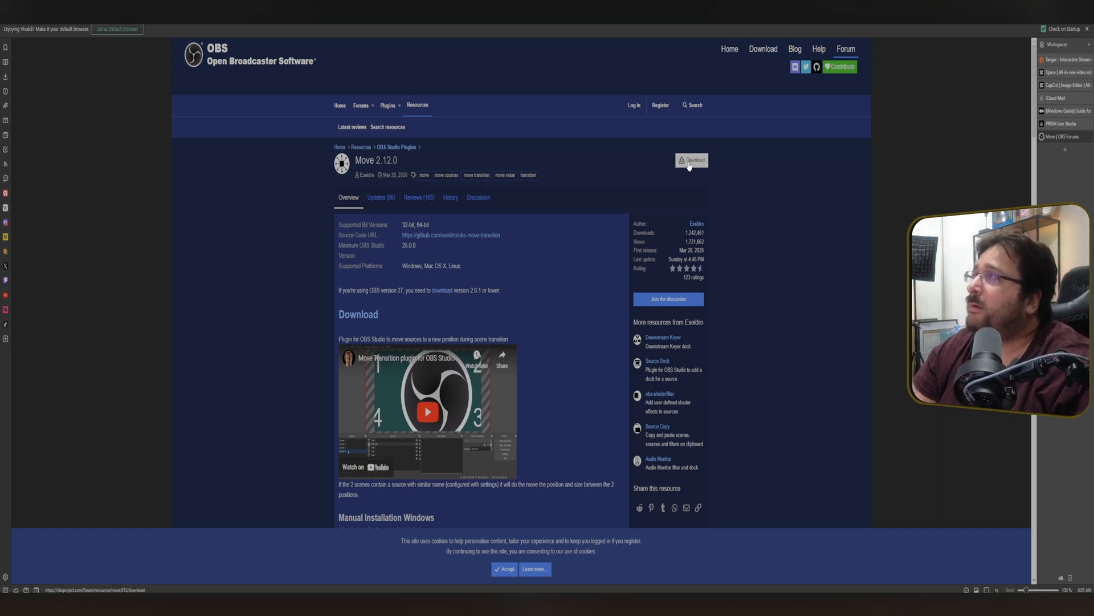
Download the Windows zip of the Move 2.12.0 plugin and extract it in the Downloads folder.
{"action": "left_click", "coordinate": [690, 162]}
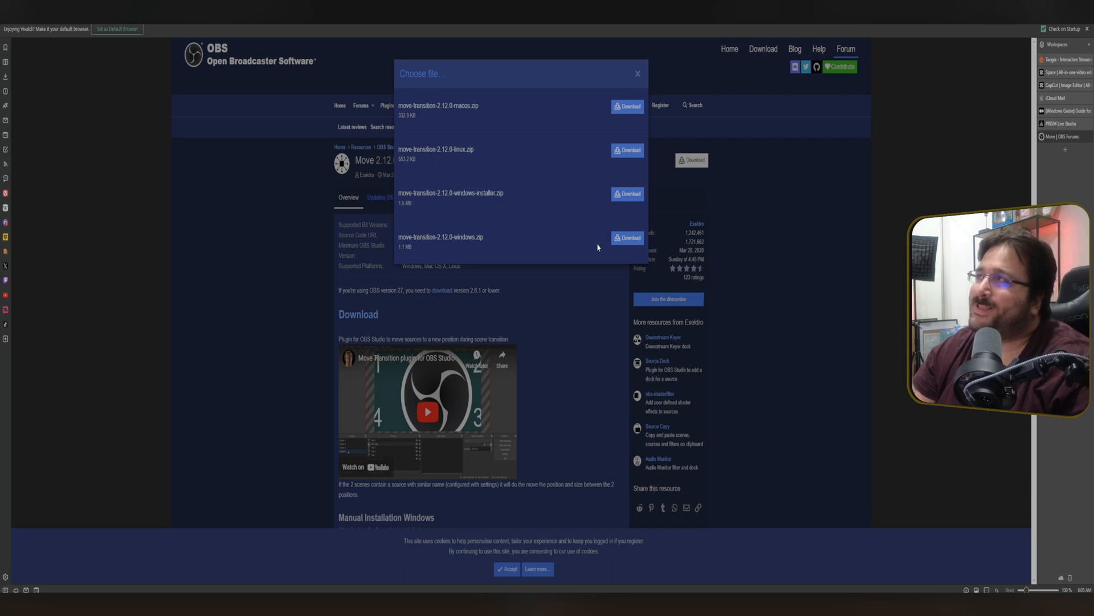
{"action": "left_click", "coordinate": [623, 237]}
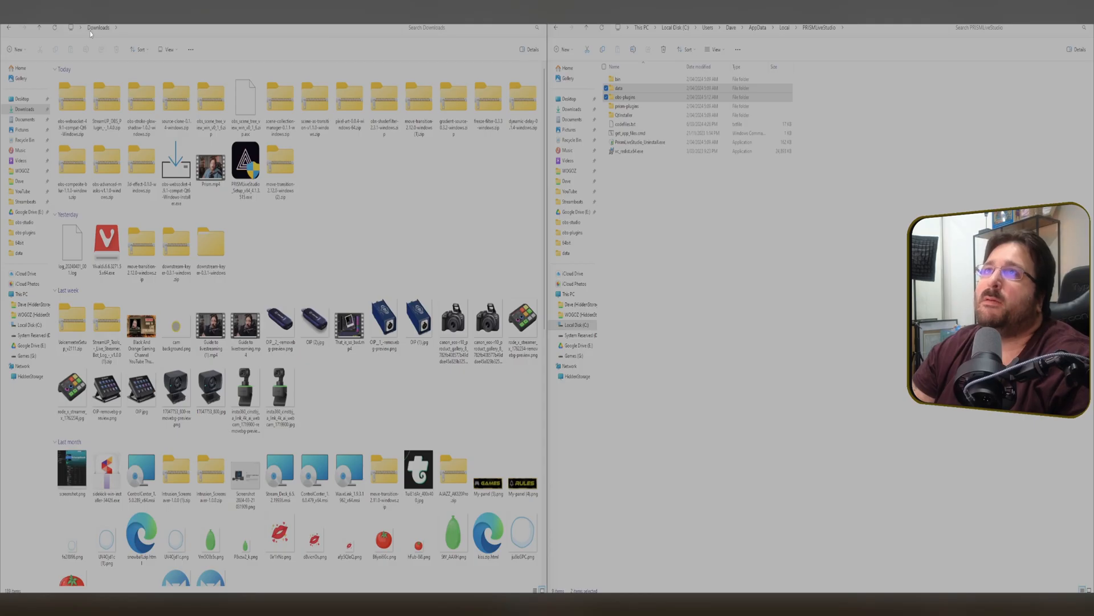
{"action": "right_click", "coordinate": [280, 174]}
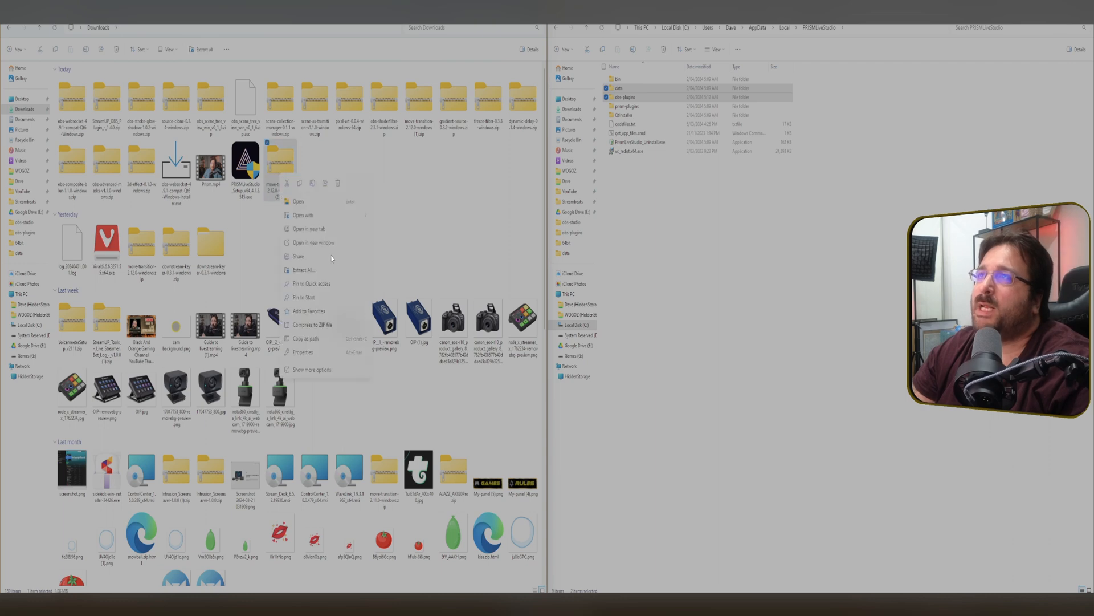
{"action": "left_click", "coordinate": [338, 272]}
{"action": "key", "text": "Return"}
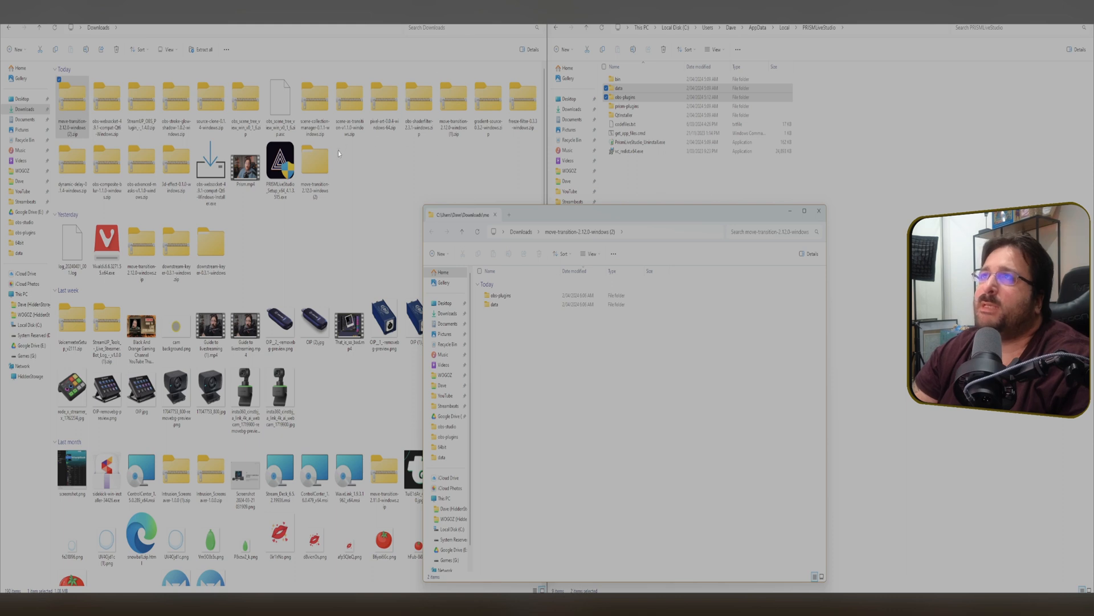
{"action": "left_click_drag", "start_coordinate": [525, 214], "coordinate": [214, 138]}
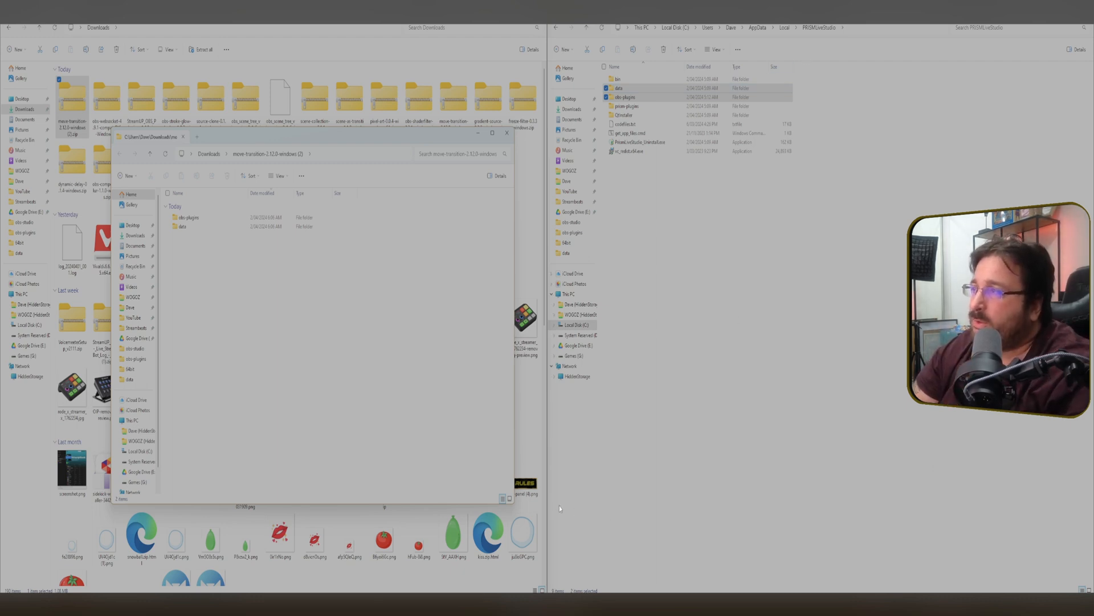
Open the PRISM Live Studio installation folder through its Start menu entry's file location.
{"action": "key", "text": "super"}
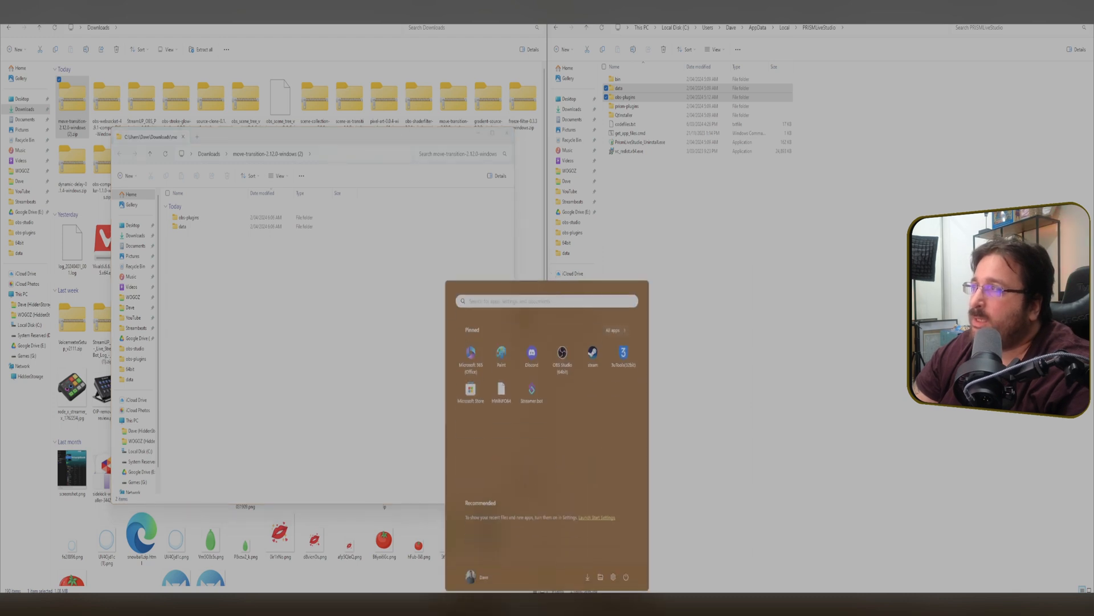
{"action": "left_click", "coordinate": [531, 302]}
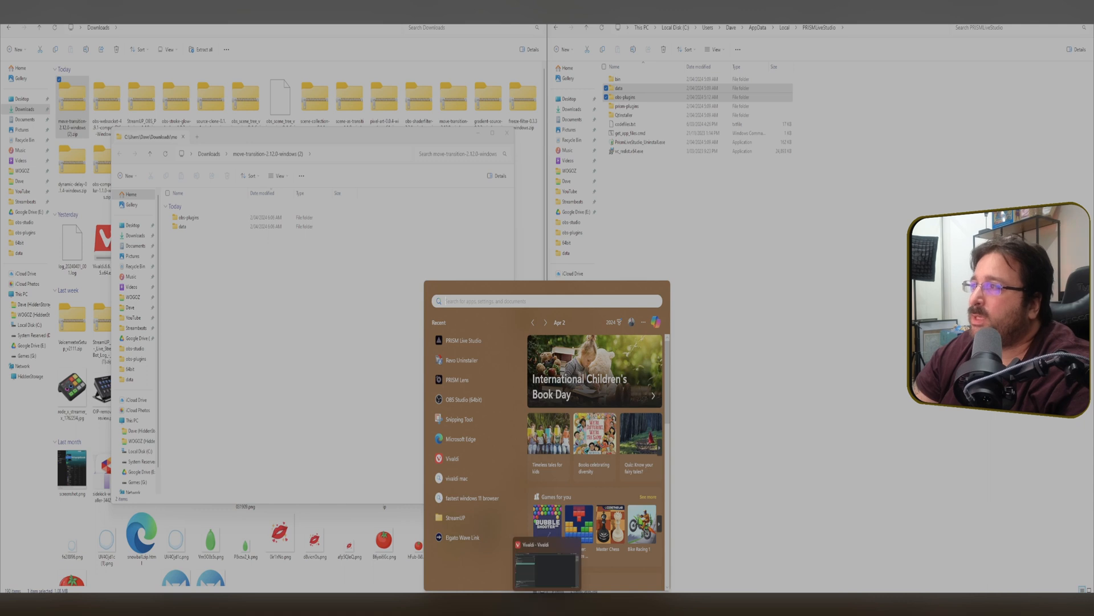
{"action": "left_click", "coordinate": [548, 604]}
{"action": "key", "text": "super"}
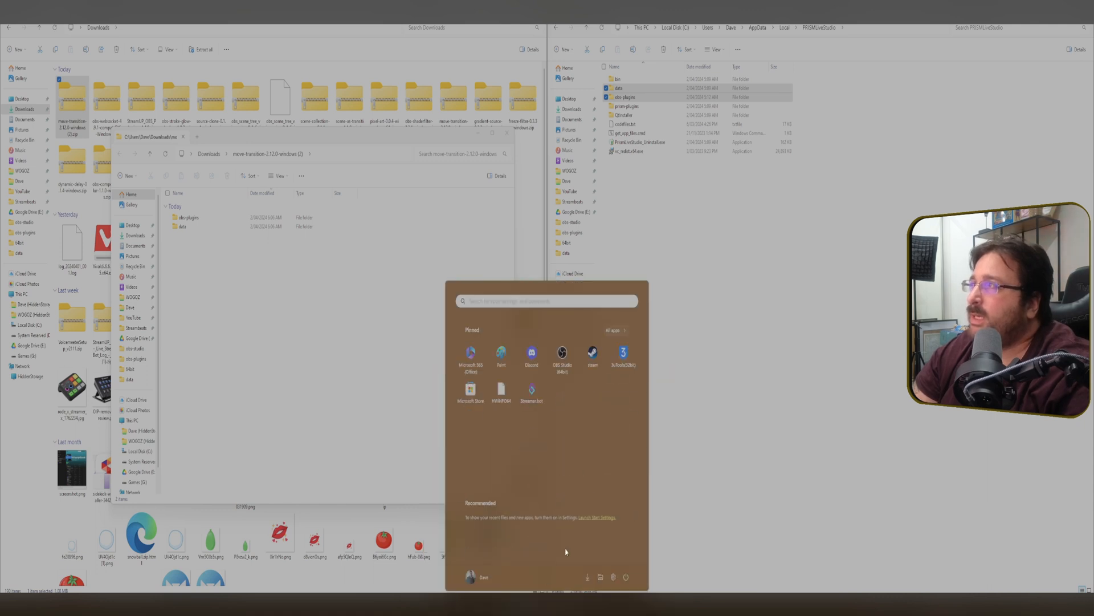
{"action": "left_click", "coordinate": [614, 330]}
{"action": "scroll", "coordinate": [577, 434], "scroll_direction": "down", "scroll_amount": 10}
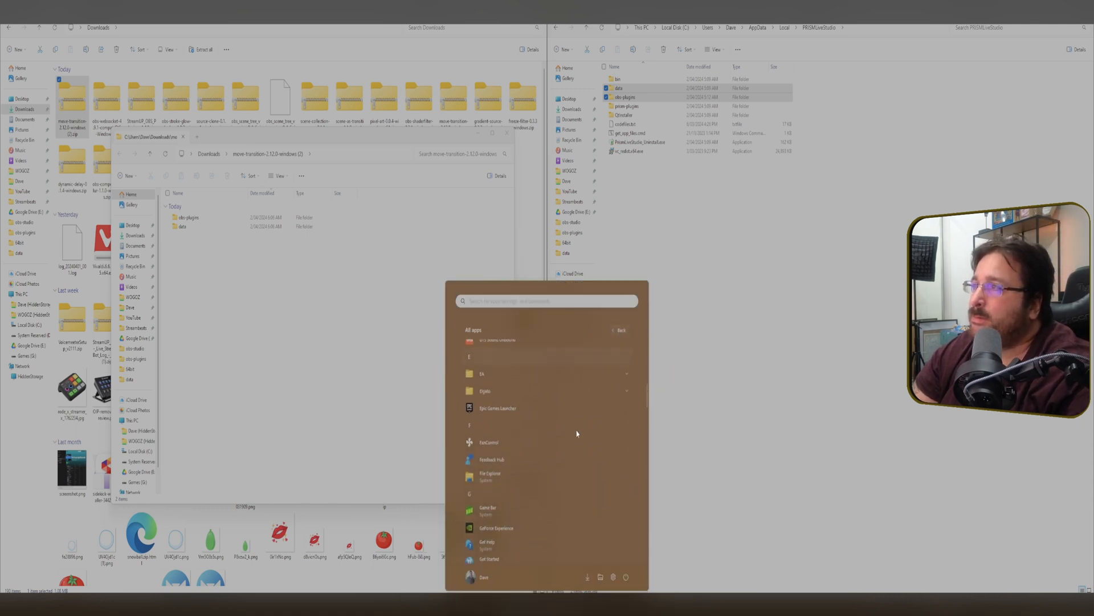
{"action": "scroll", "coordinate": [577, 433], "scroll_direction": "down", "scroll_amount": 5}
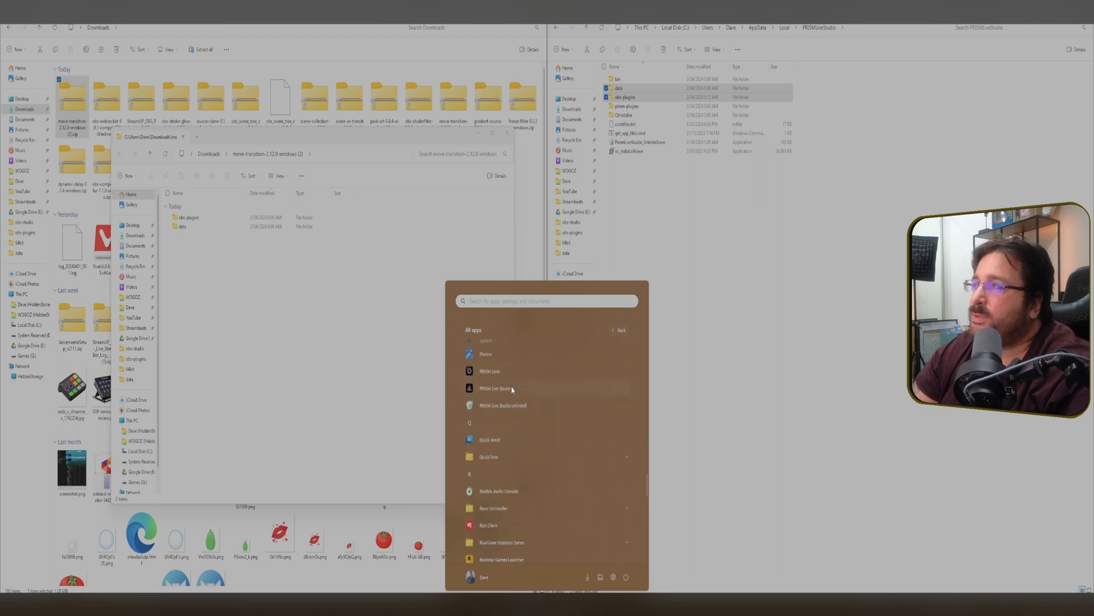
{"action": "right_click", "coordinate": [512, 389]}
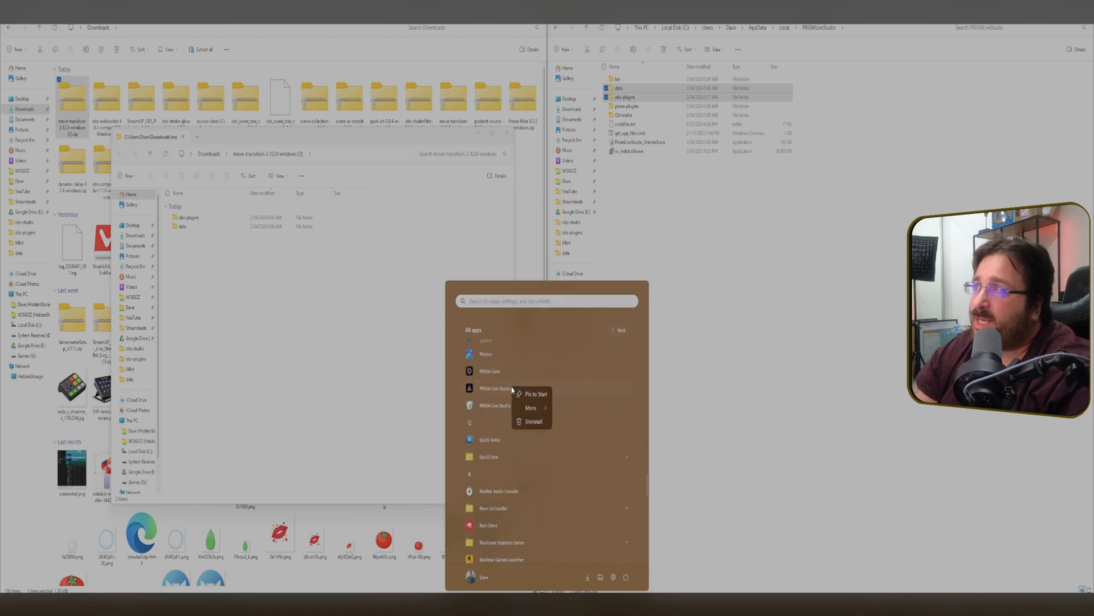
{"action": "mouse_move", "coordinate": [528, 408]}
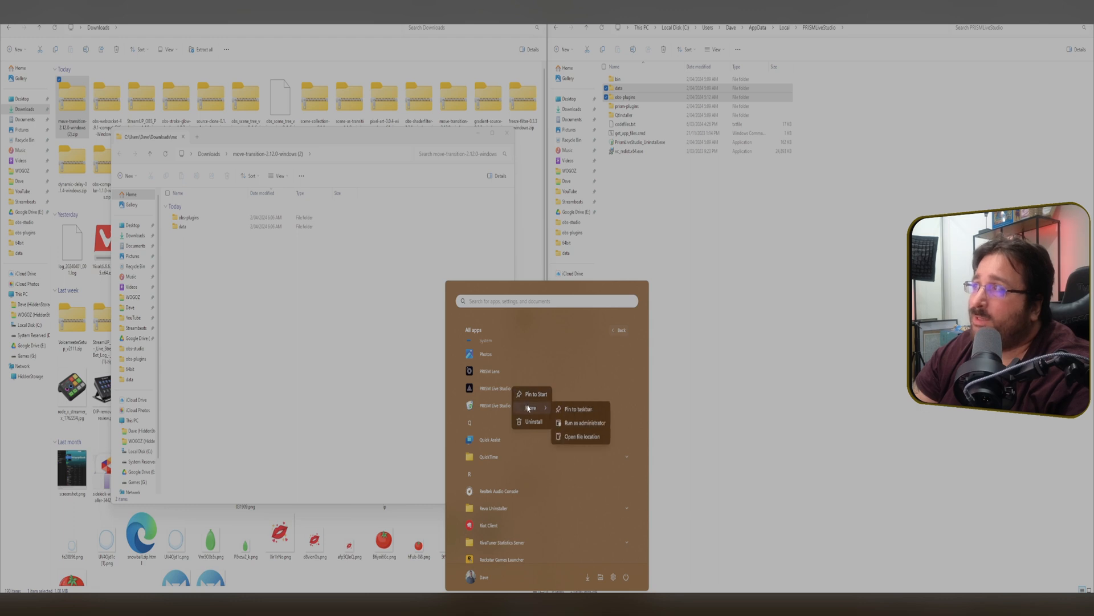
{"action": "left_click", "coordinate": [577, 438]}
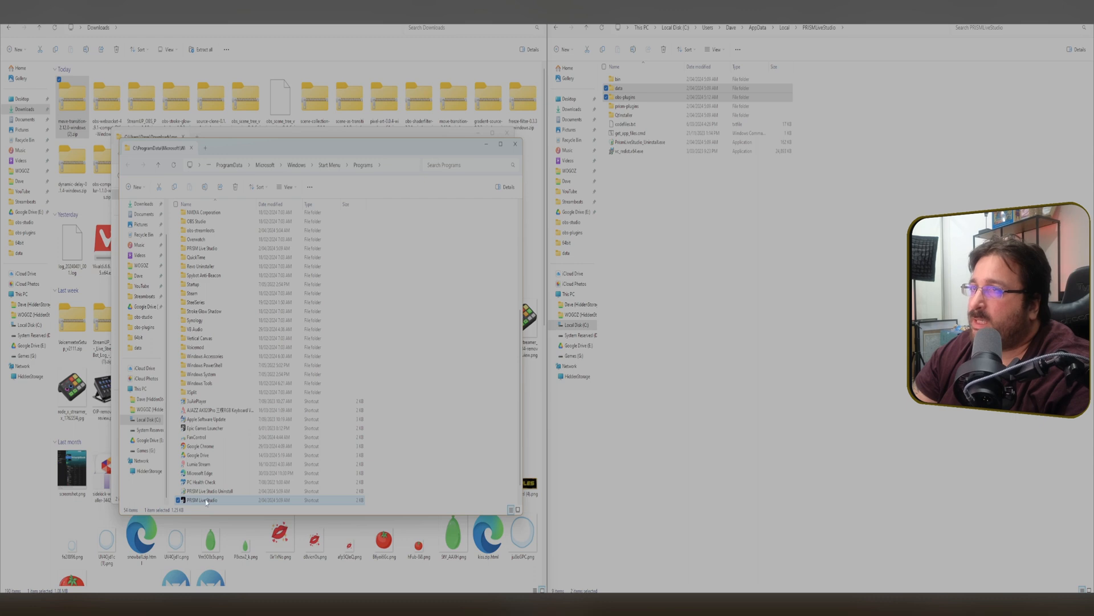
{"action": "right_click", "coordinate": [208, 501]}
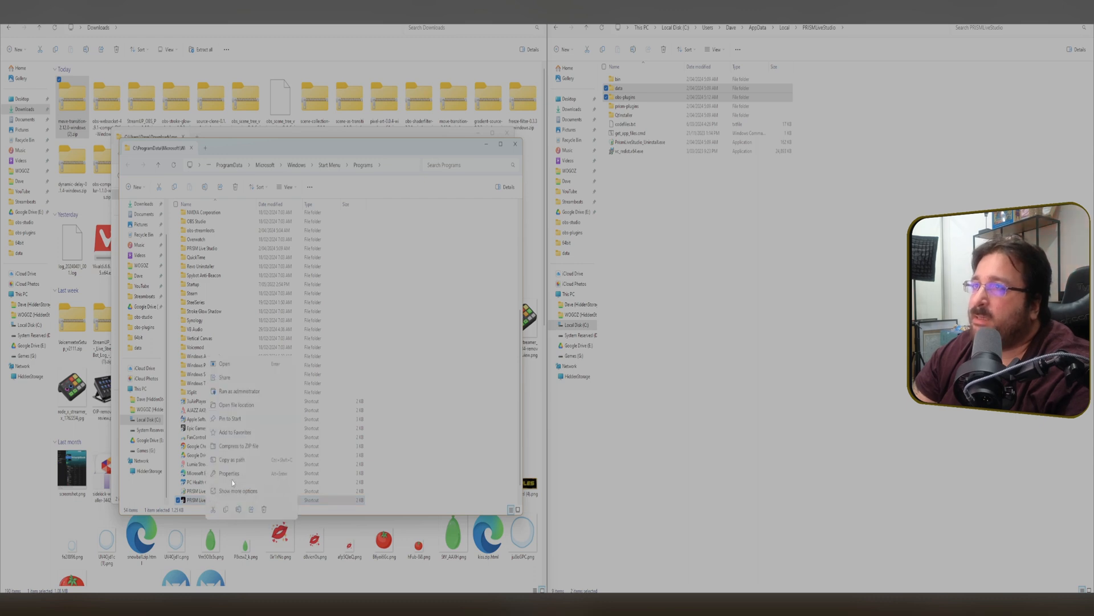
{"action": "left_click", "coordinate": [252, 406]}
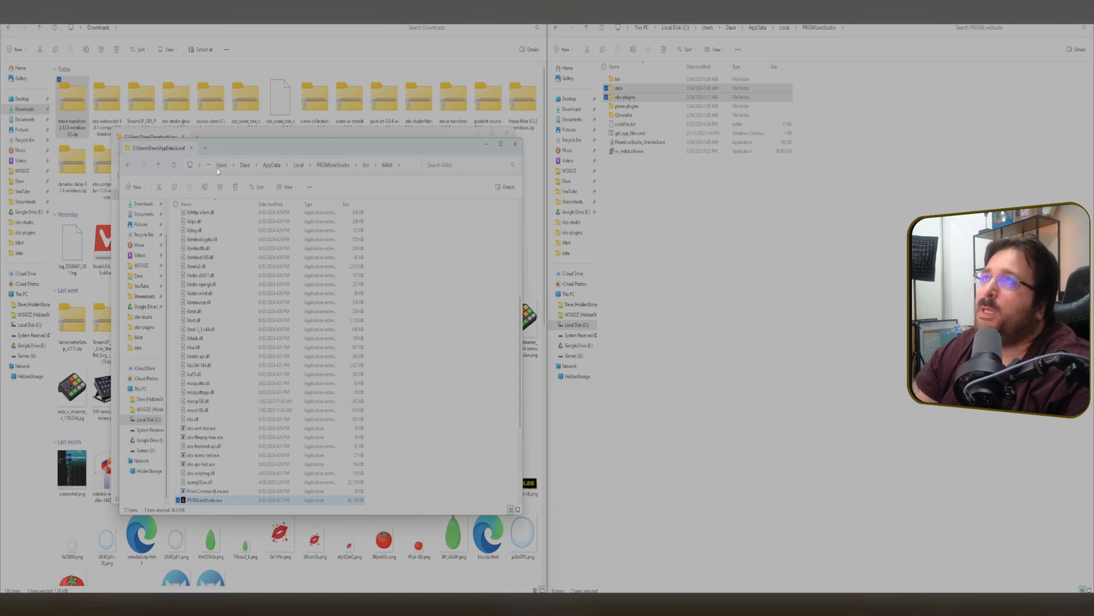
Navigate up to the PRISMLiveStudio folder and arrange its window beside the Downloads window.
{"action": "left_click_drag", "start_coordinate": [236, 148], "coordinate": [639, 159]}
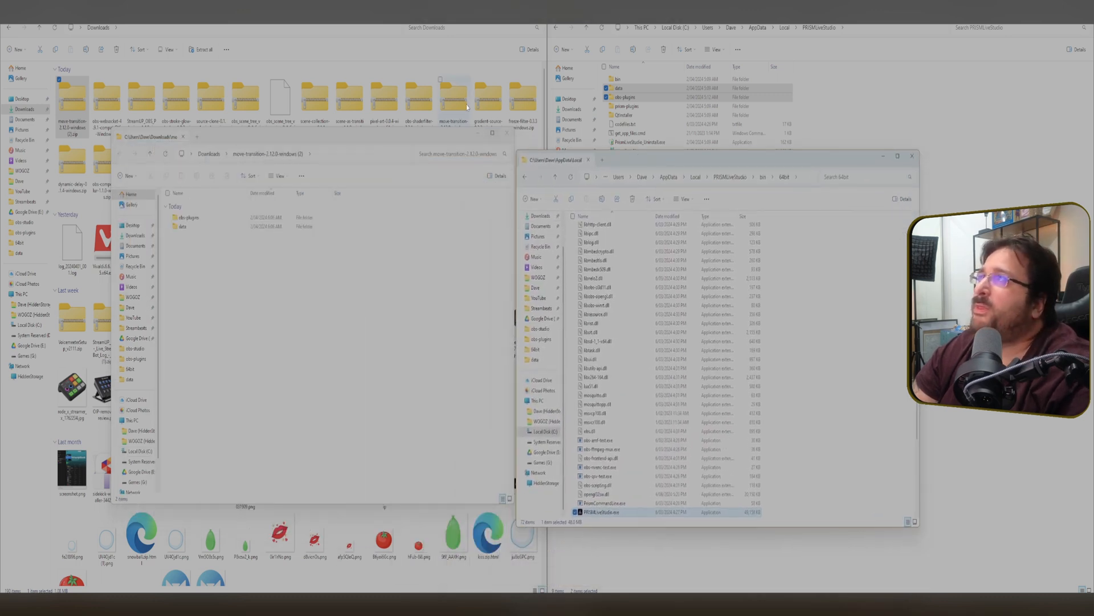
{"action": "left_click", "coordinate": [508, 135]}
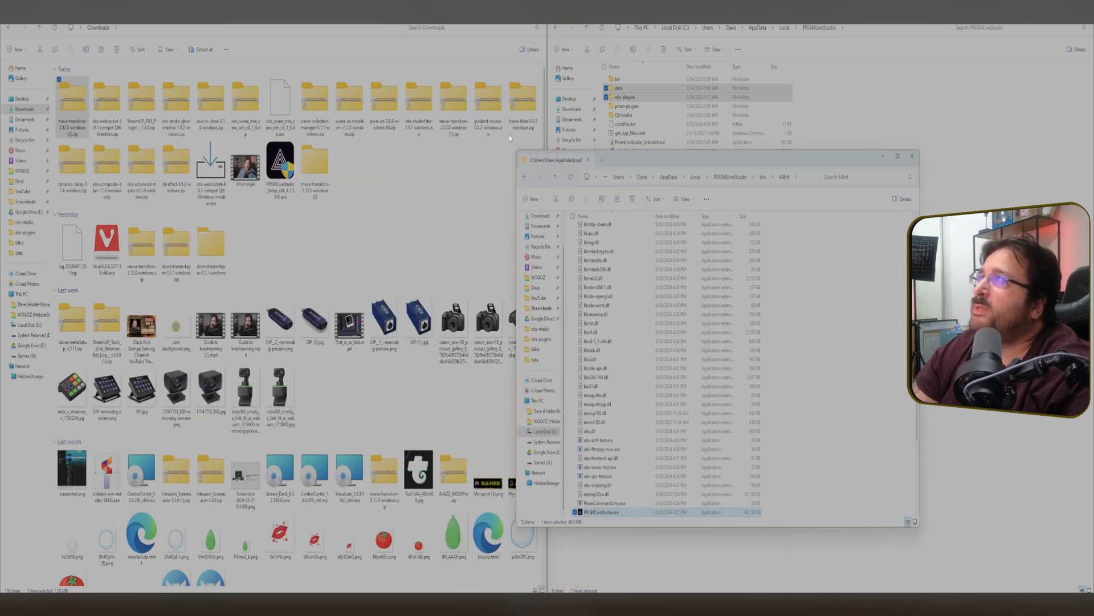
{"action": "left_click", "coordinate": [733, 176]}
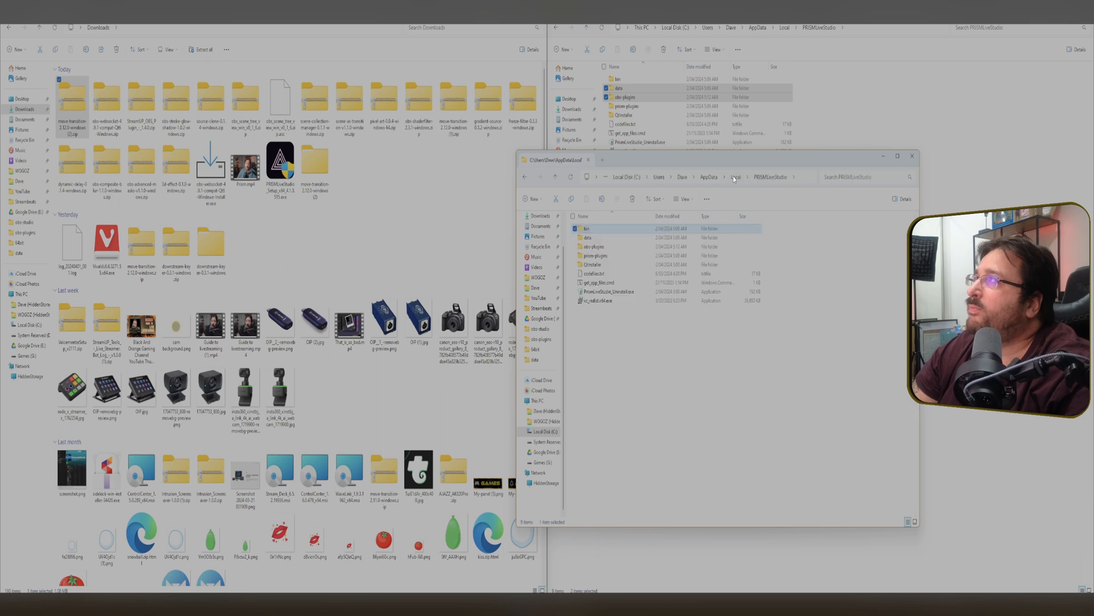
{"action": "left_click_drag", "start_coordinate": [724, 159], "coordinate": [886, 165]}
{"action": "left_click_drag", "start_coordinate": [992, 155], "coordinate": [992, 17]}
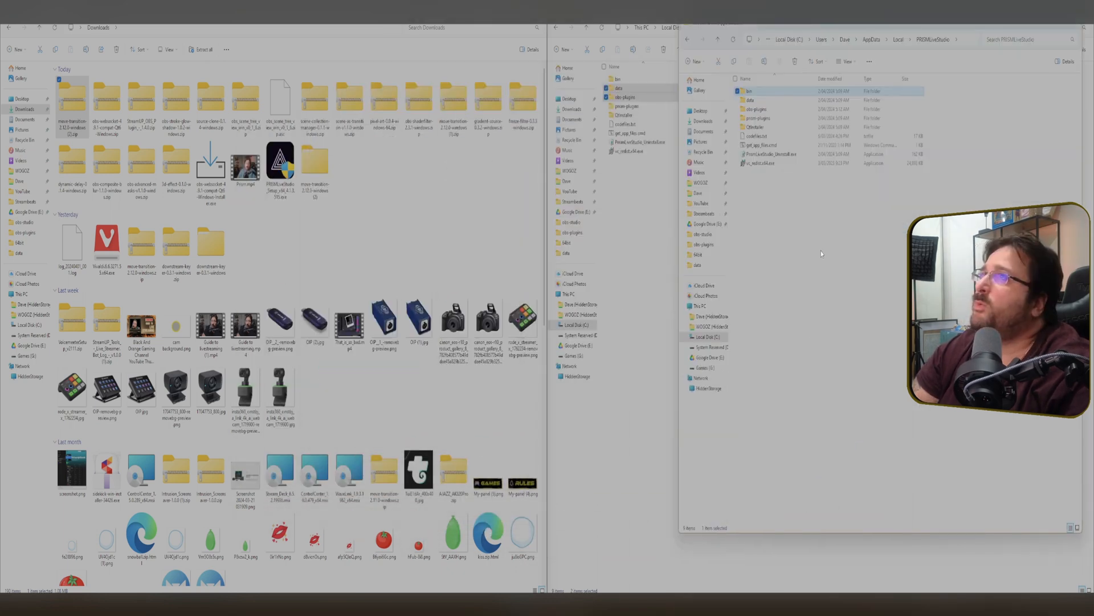
{"action": "left_click_drag", "start_coordinate": [829, 534], "coordinate": [829, 589]}
Copy the extracted data and obs-plugins folders into the PRISMLiveStudio folder, replacing the files in the destination.
{"action": "double_click", "coordinate": [315, 163]}
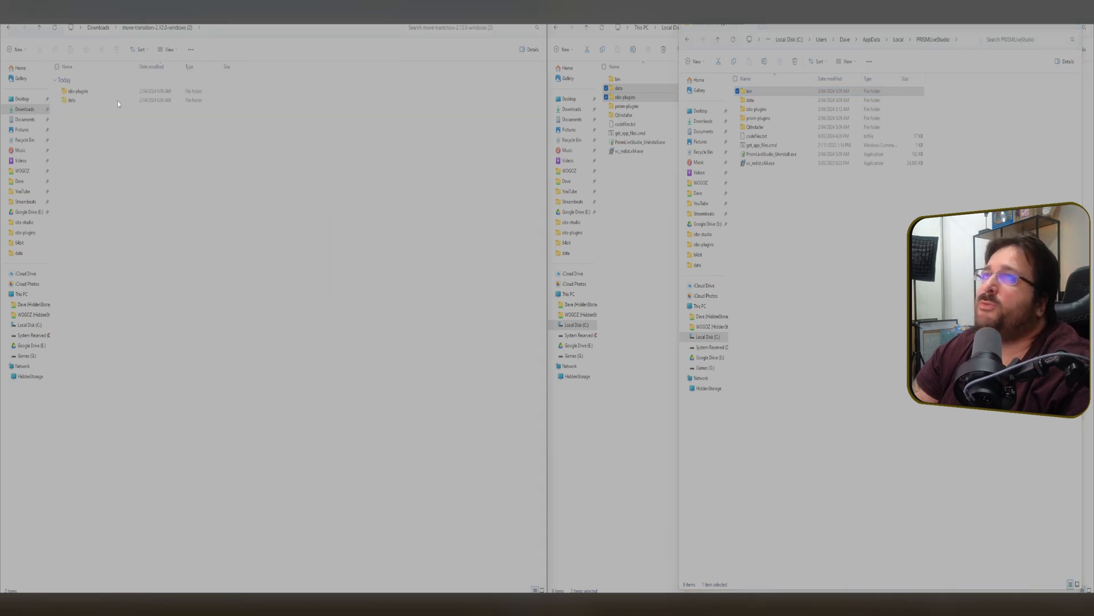
{"action": "key", "text": "ctrl+a"}
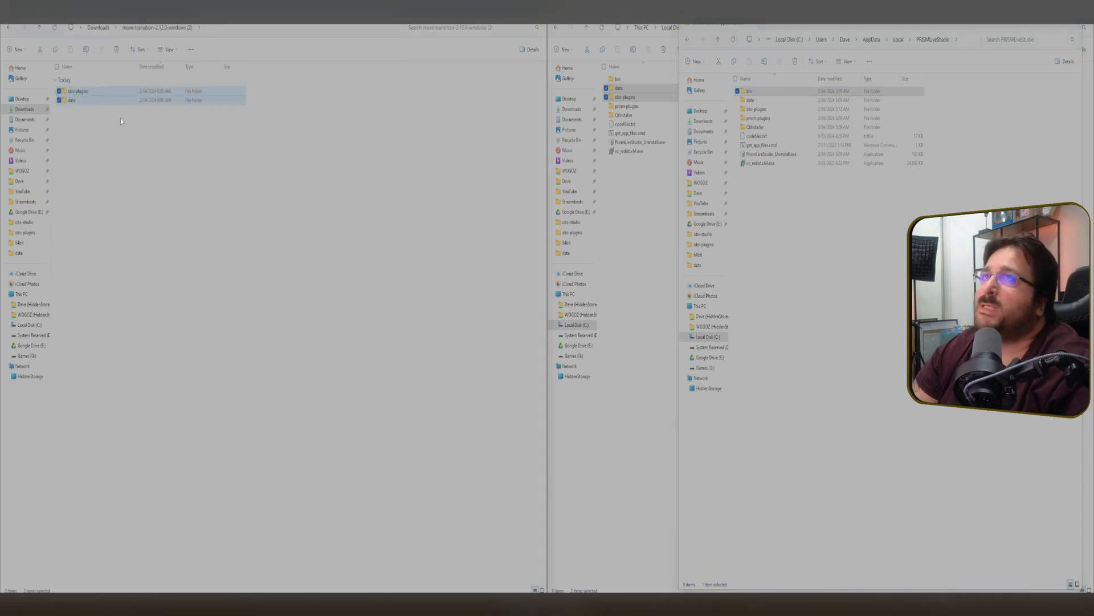
{"action": "left_click_drag", "start_coordinate": [111, 95], "coordinate": [777, 215]}
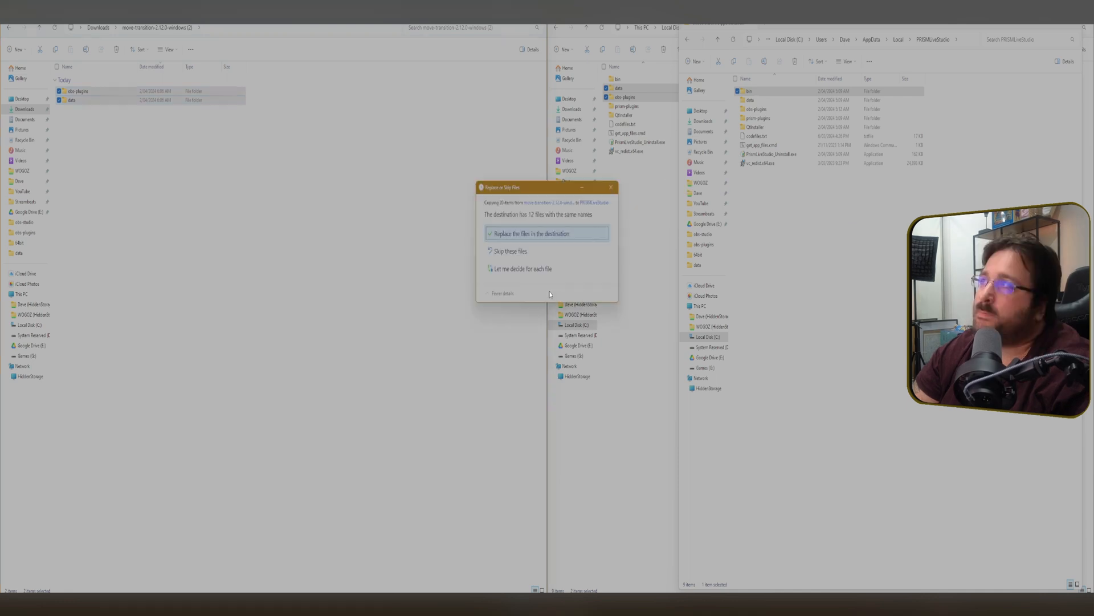
{"action": "left_click", "coordinate": [523, 257]}
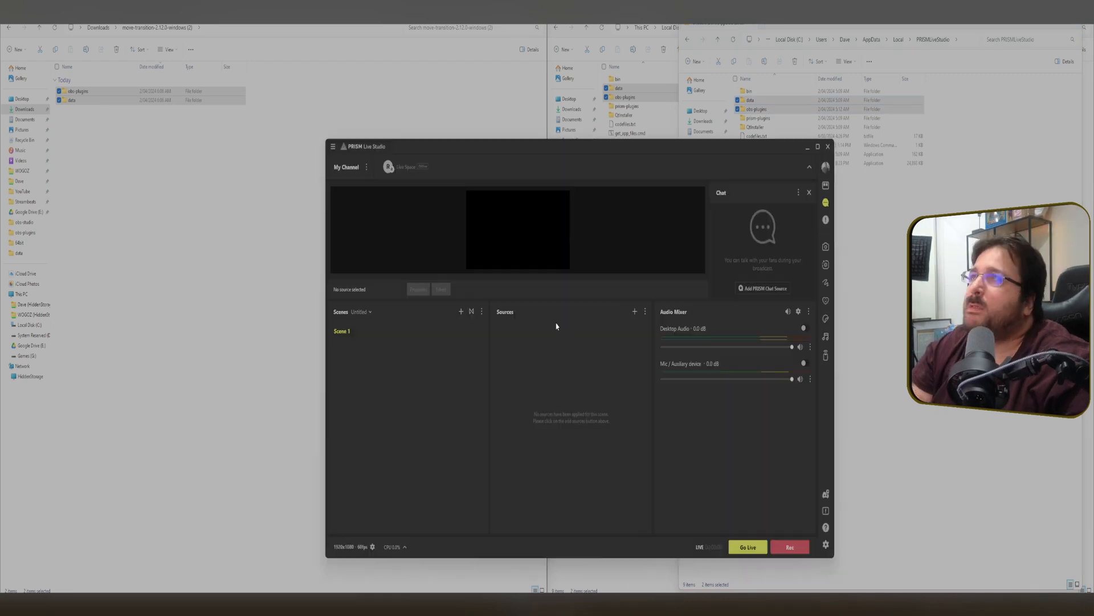
Maximize PRISM Live Studio and browse the Color Source's effect filter list for the Move filters.
{"action": "left_click", "coordinate": [818, 146]}
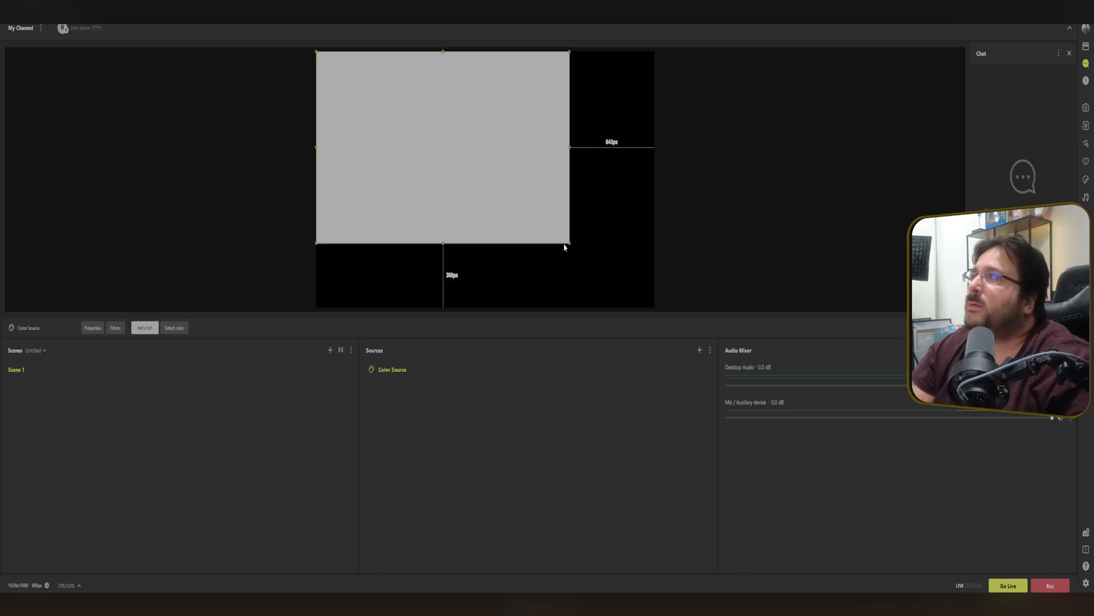
{"action": "left_click_drag", "start_coordinate": [521, 212], "coordinate": [554, 229]}
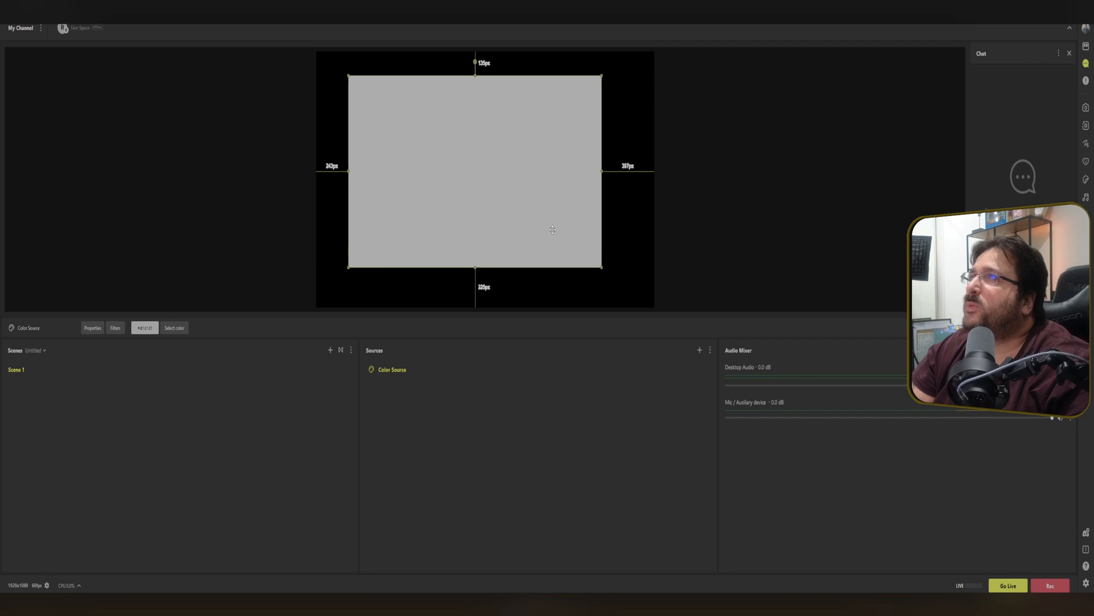
{"action": "right_click", "coordinate": [436, 372]}
{"action": "left_click", "coordinate": [448, 301]}
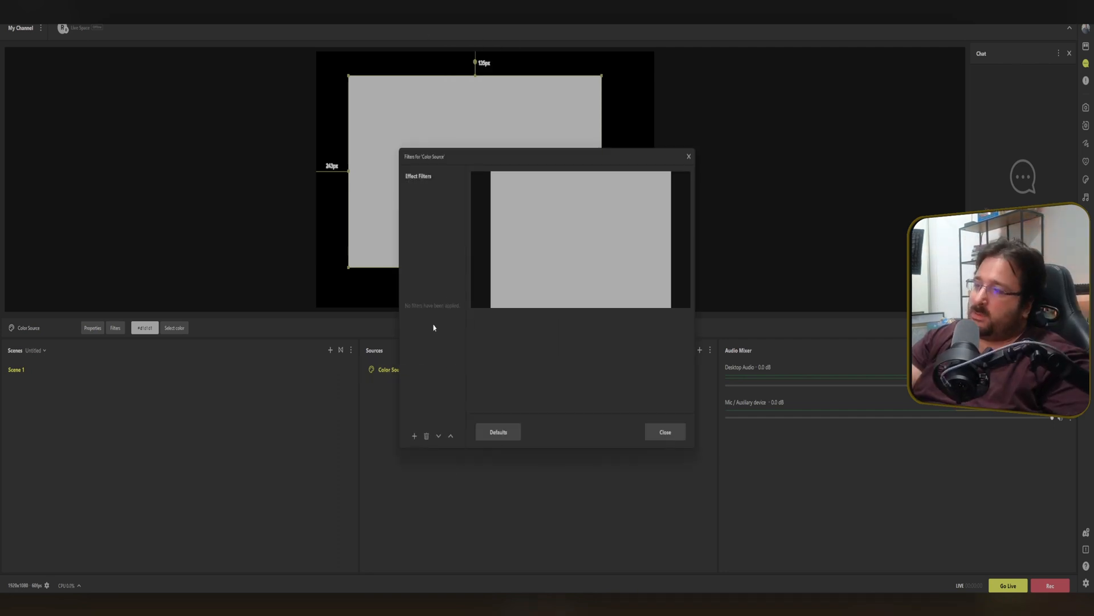
{"action": "left_click", "coordinate": [415, 436]}
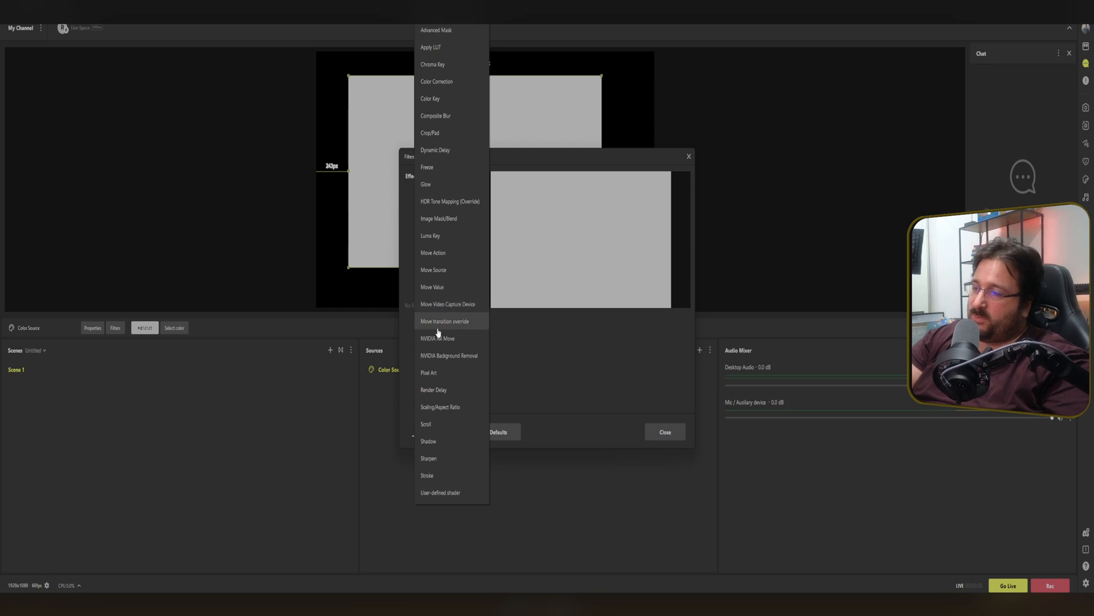
{"action": "left_click", "coordinate": [544, 367]}
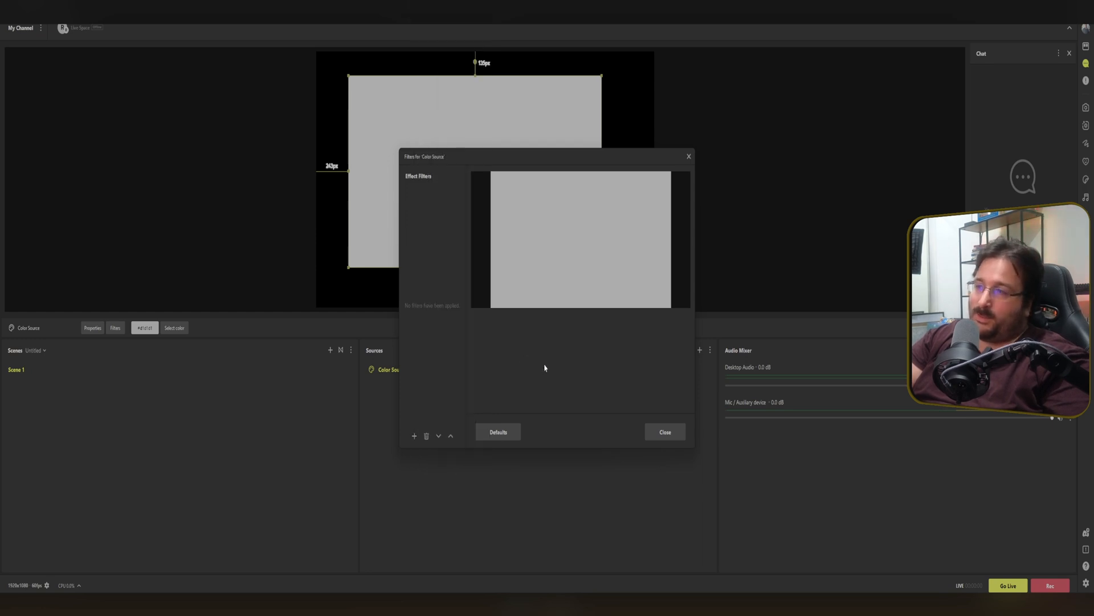
{"action": "left_click", "coordinate": [656, 436]}
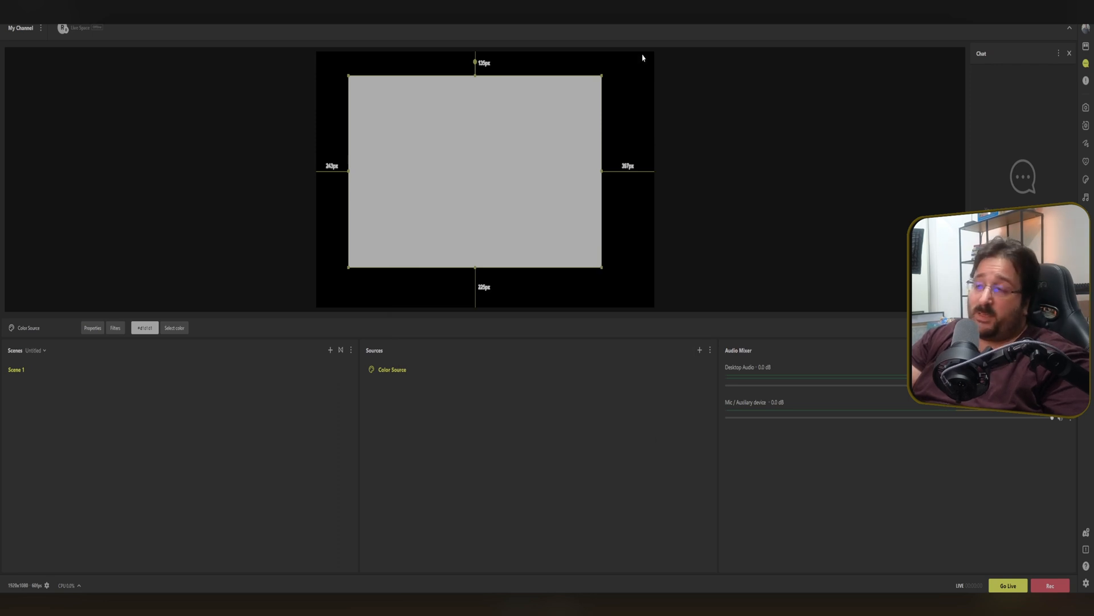